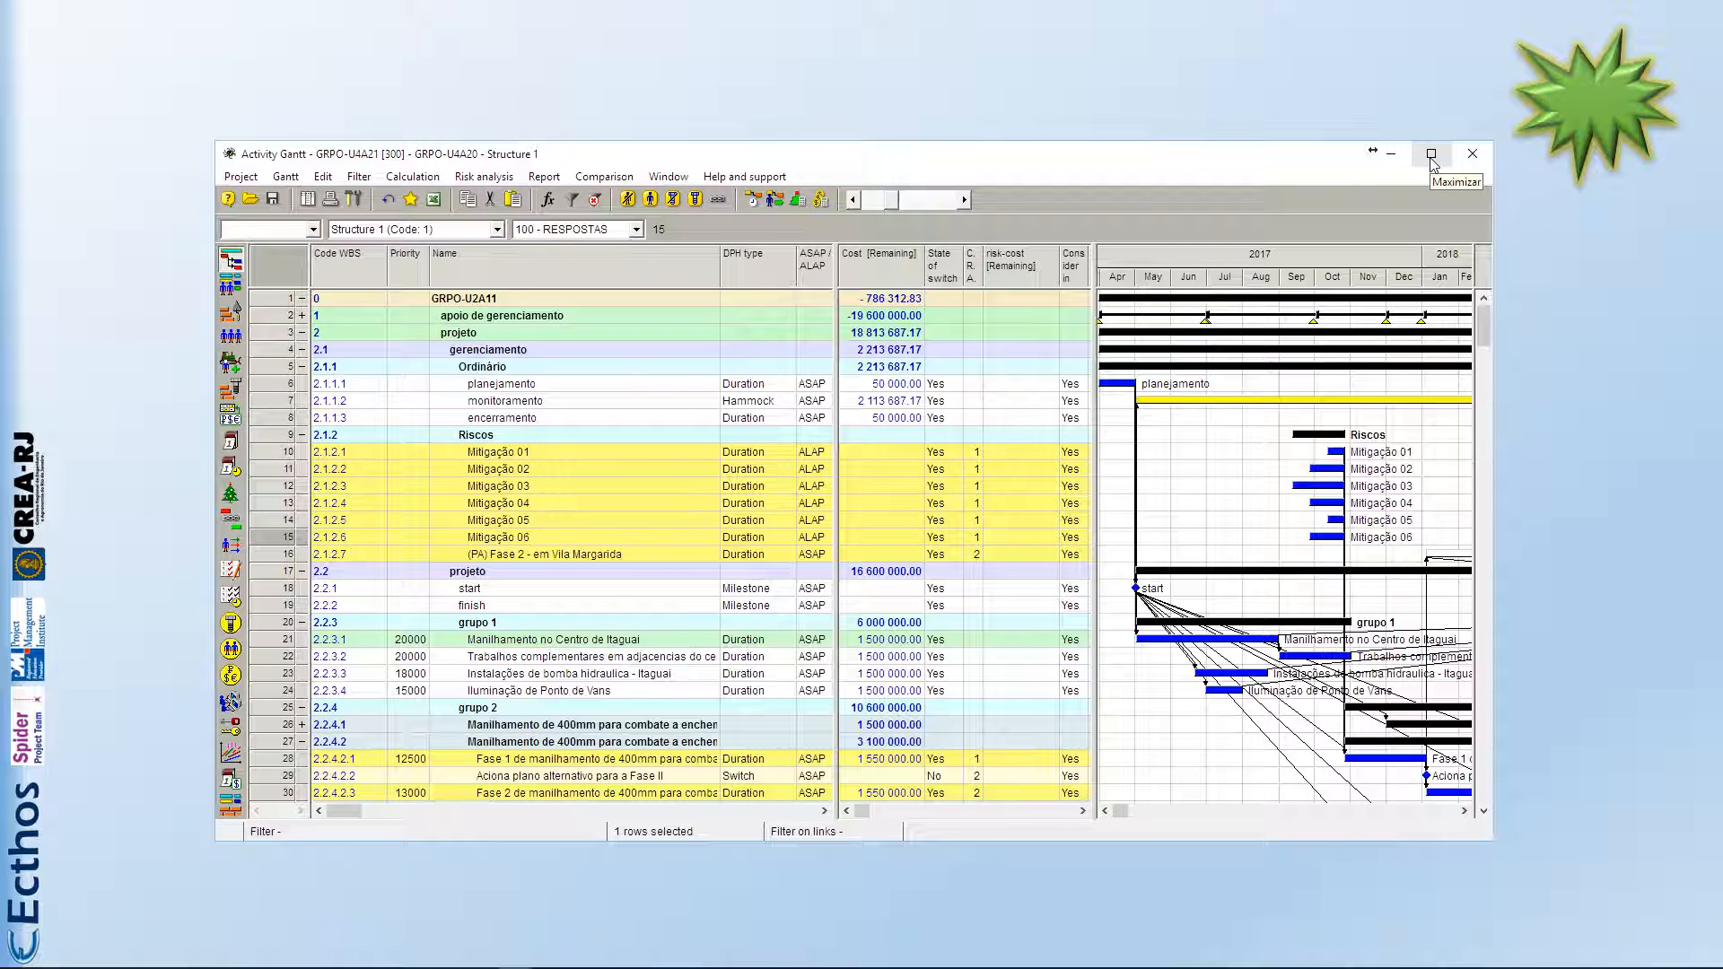
Step: Maximize the Activity Gantt window, then collapse and re-expand the gerenciamento and Riscos phases to view the project structure
click(1432, 154)
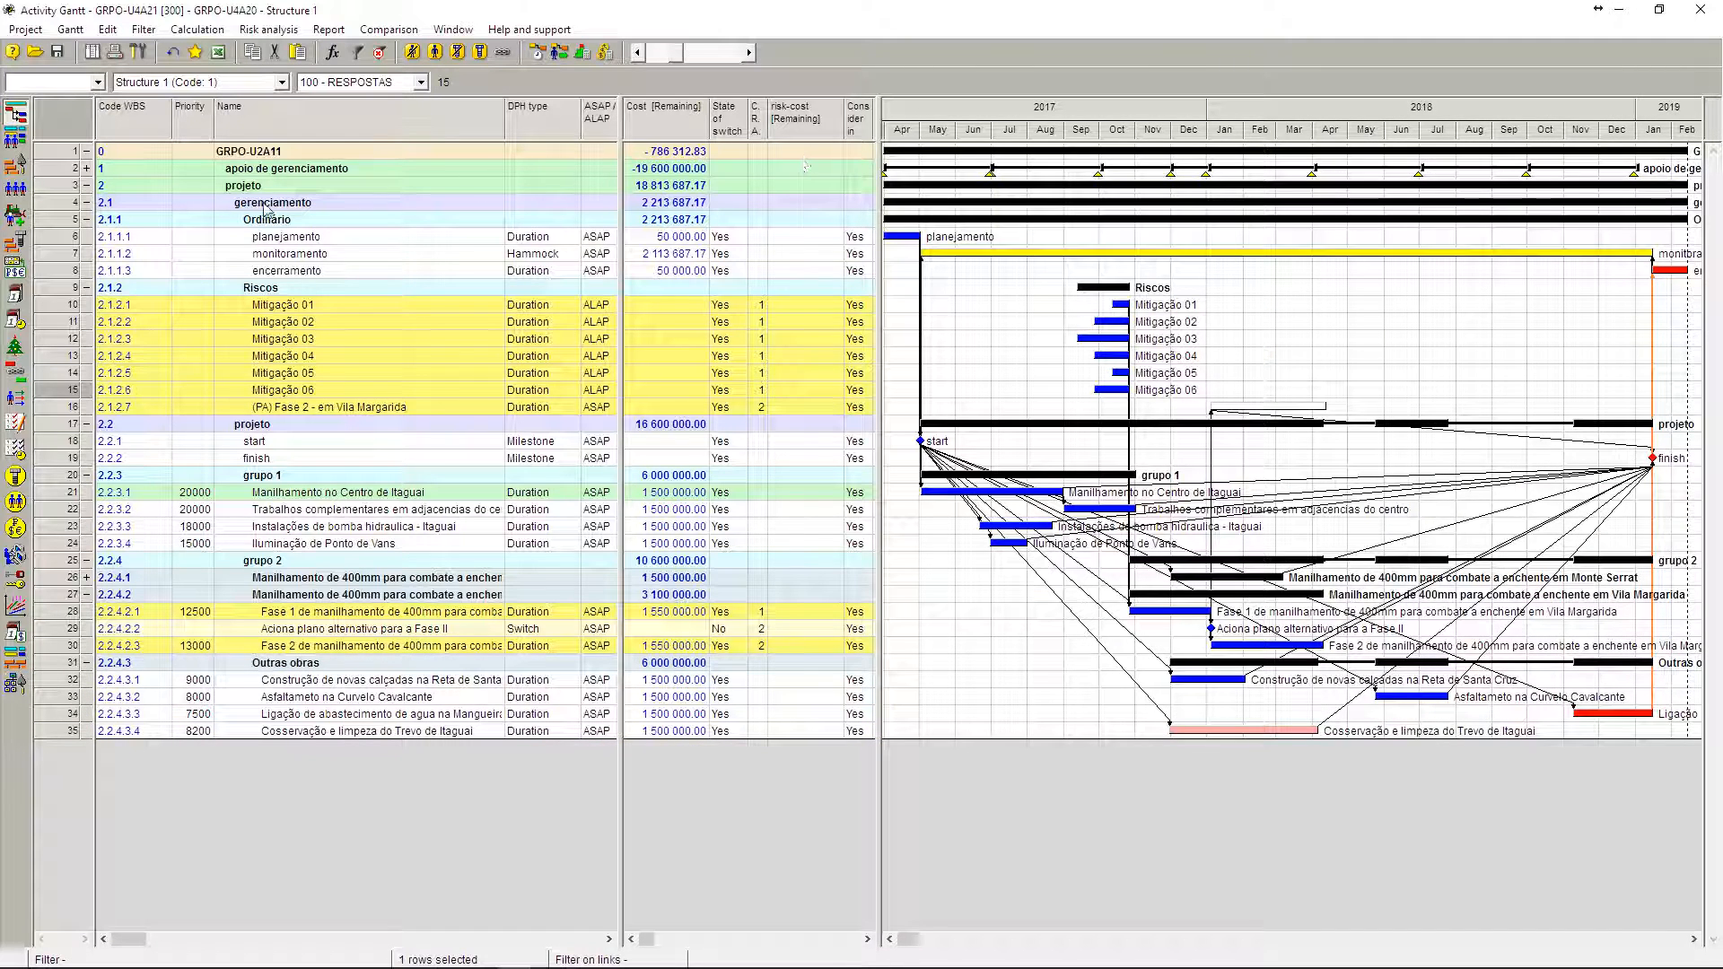
click(87, 202)
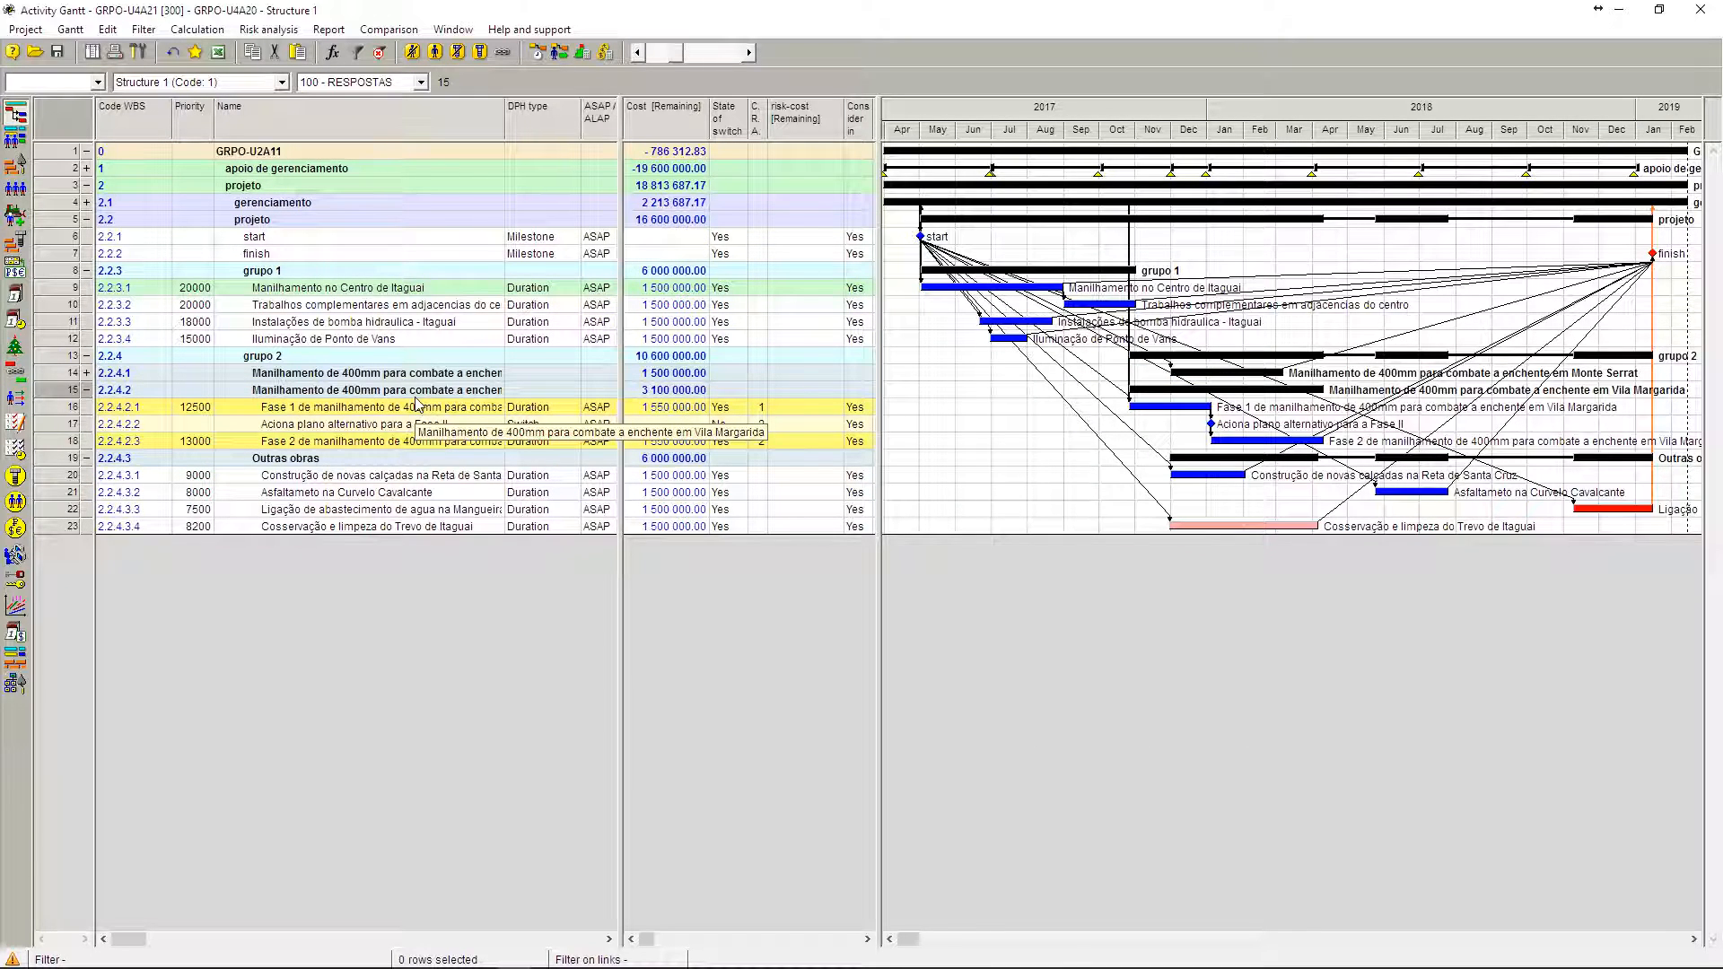
click(87, 202)
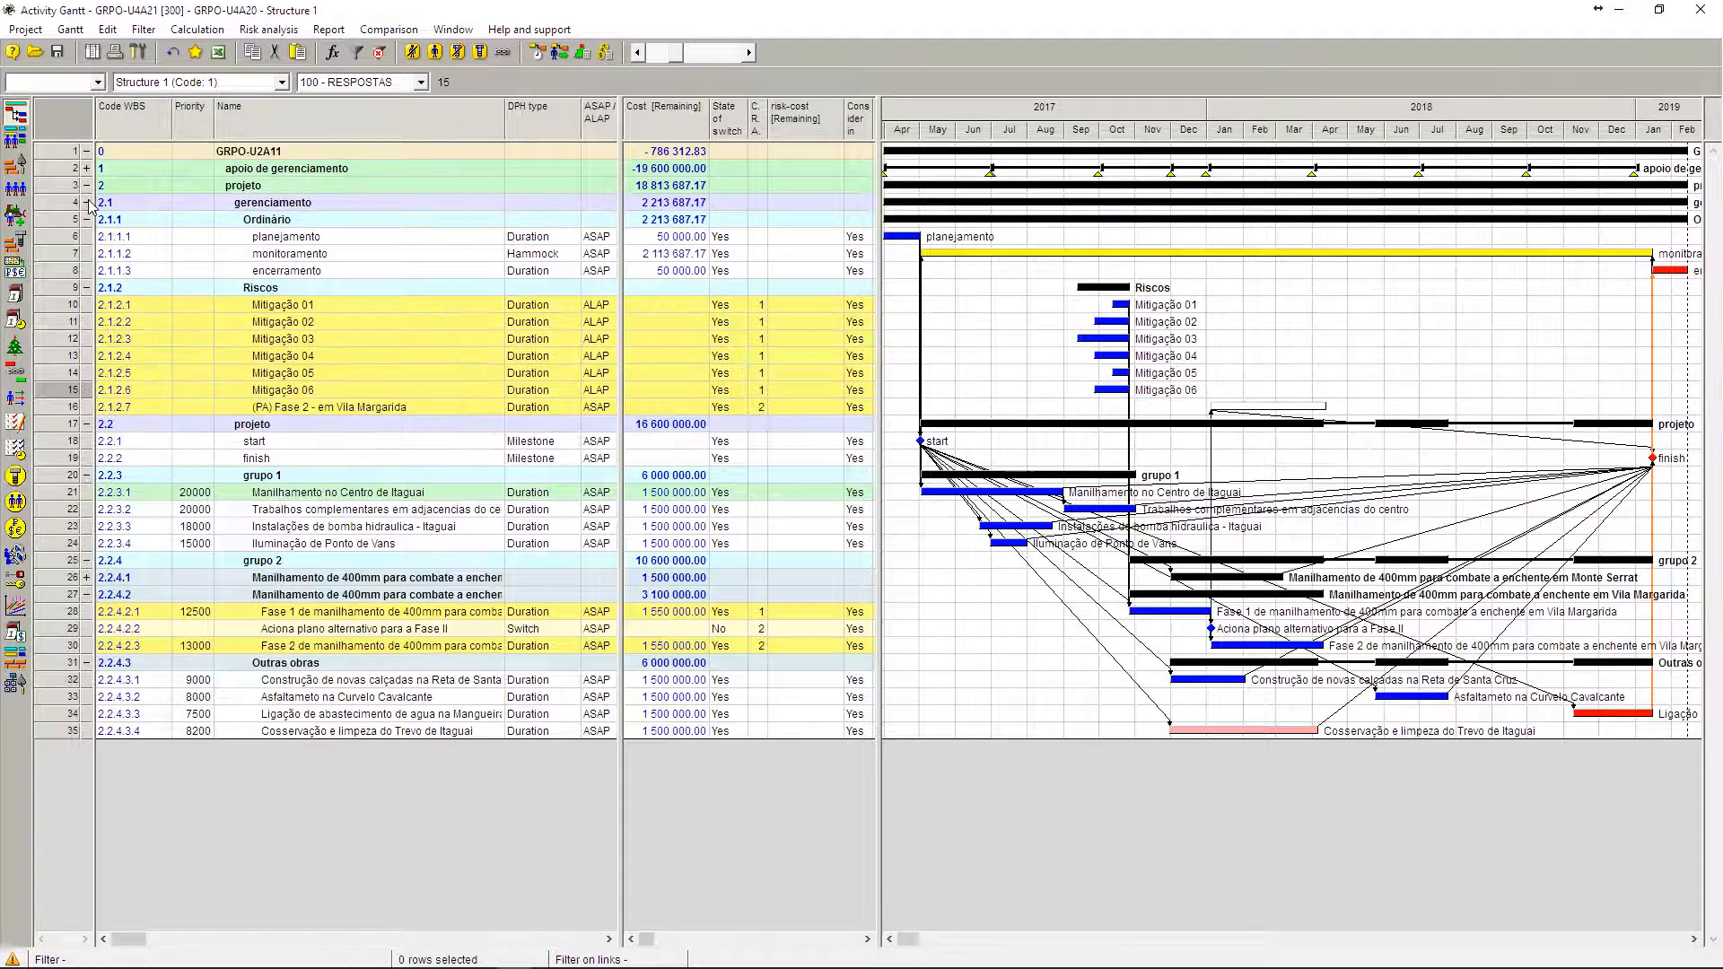
click(86, 288)
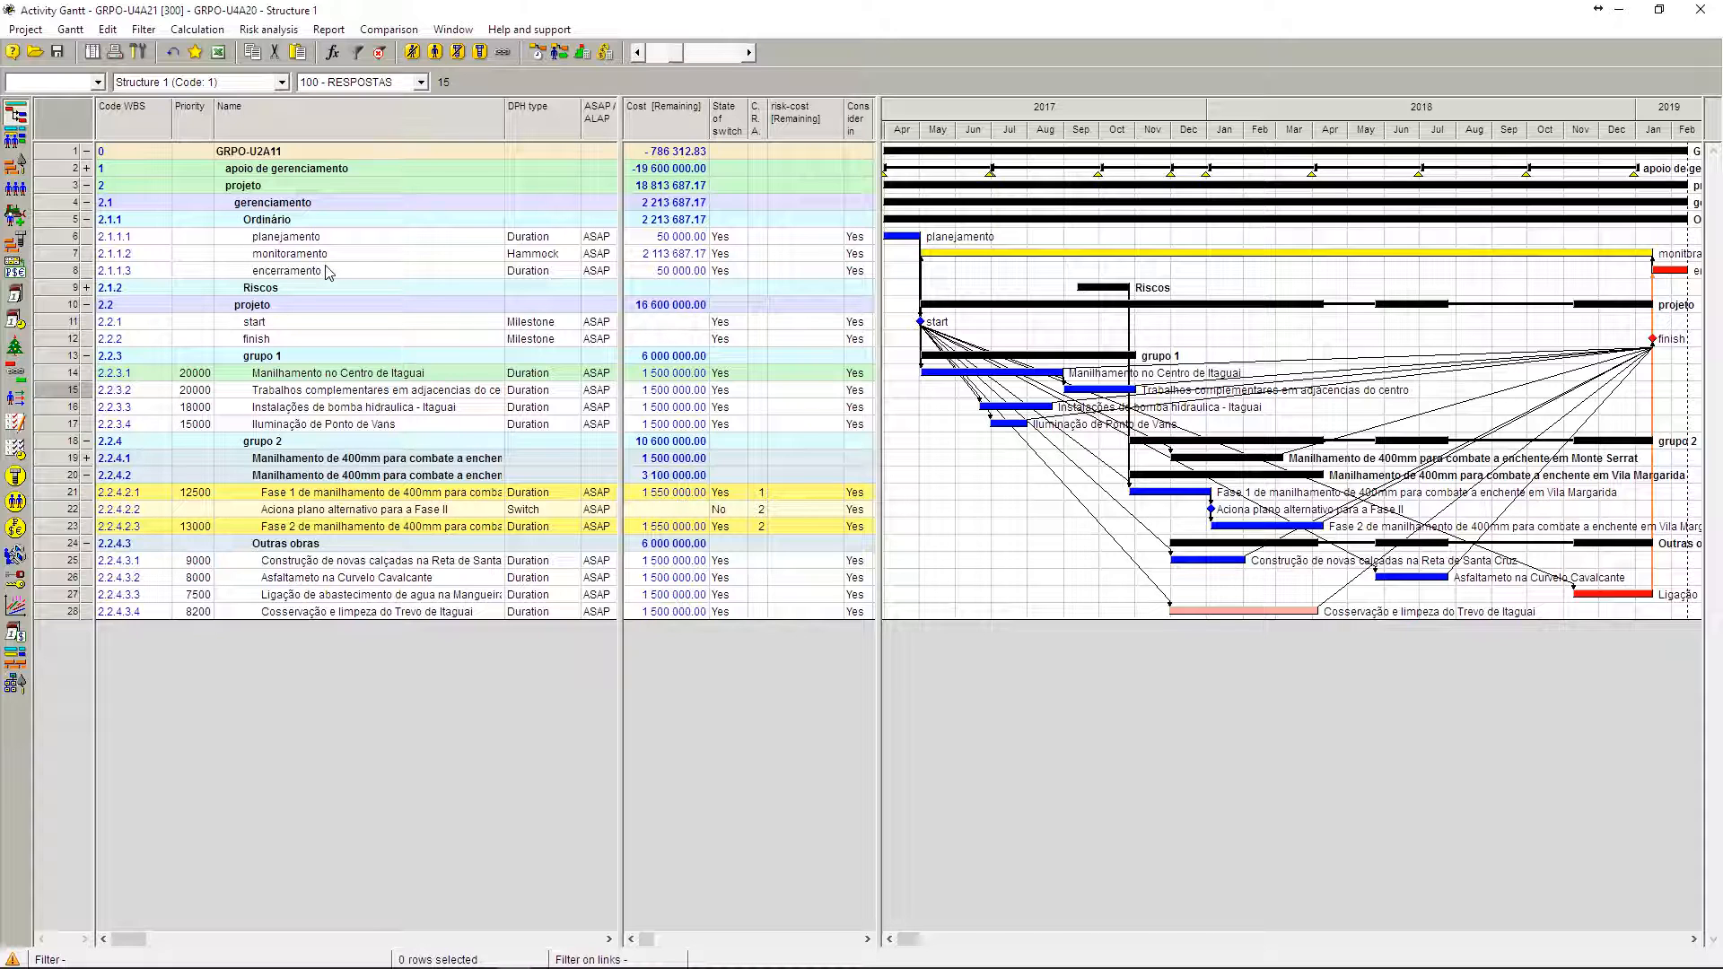
click(86, 288)
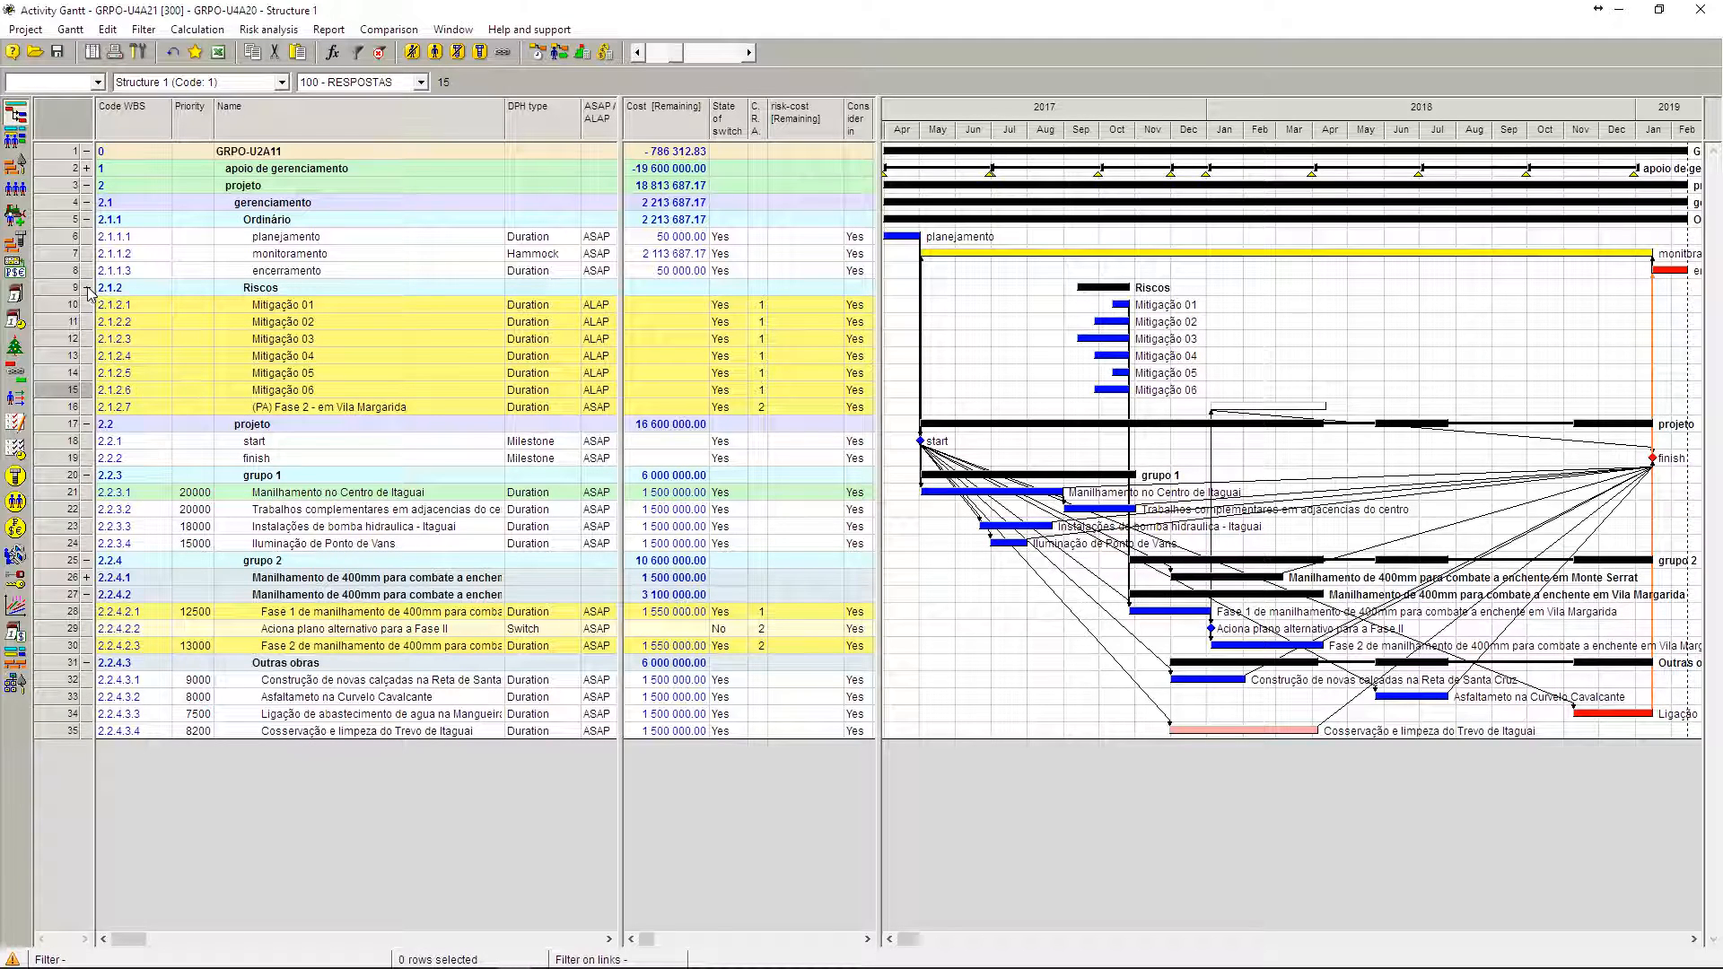
Step: Review the mitigation activities Mitigação 01 to Mitigação 06 in the Riscos phase
click(359, 311)
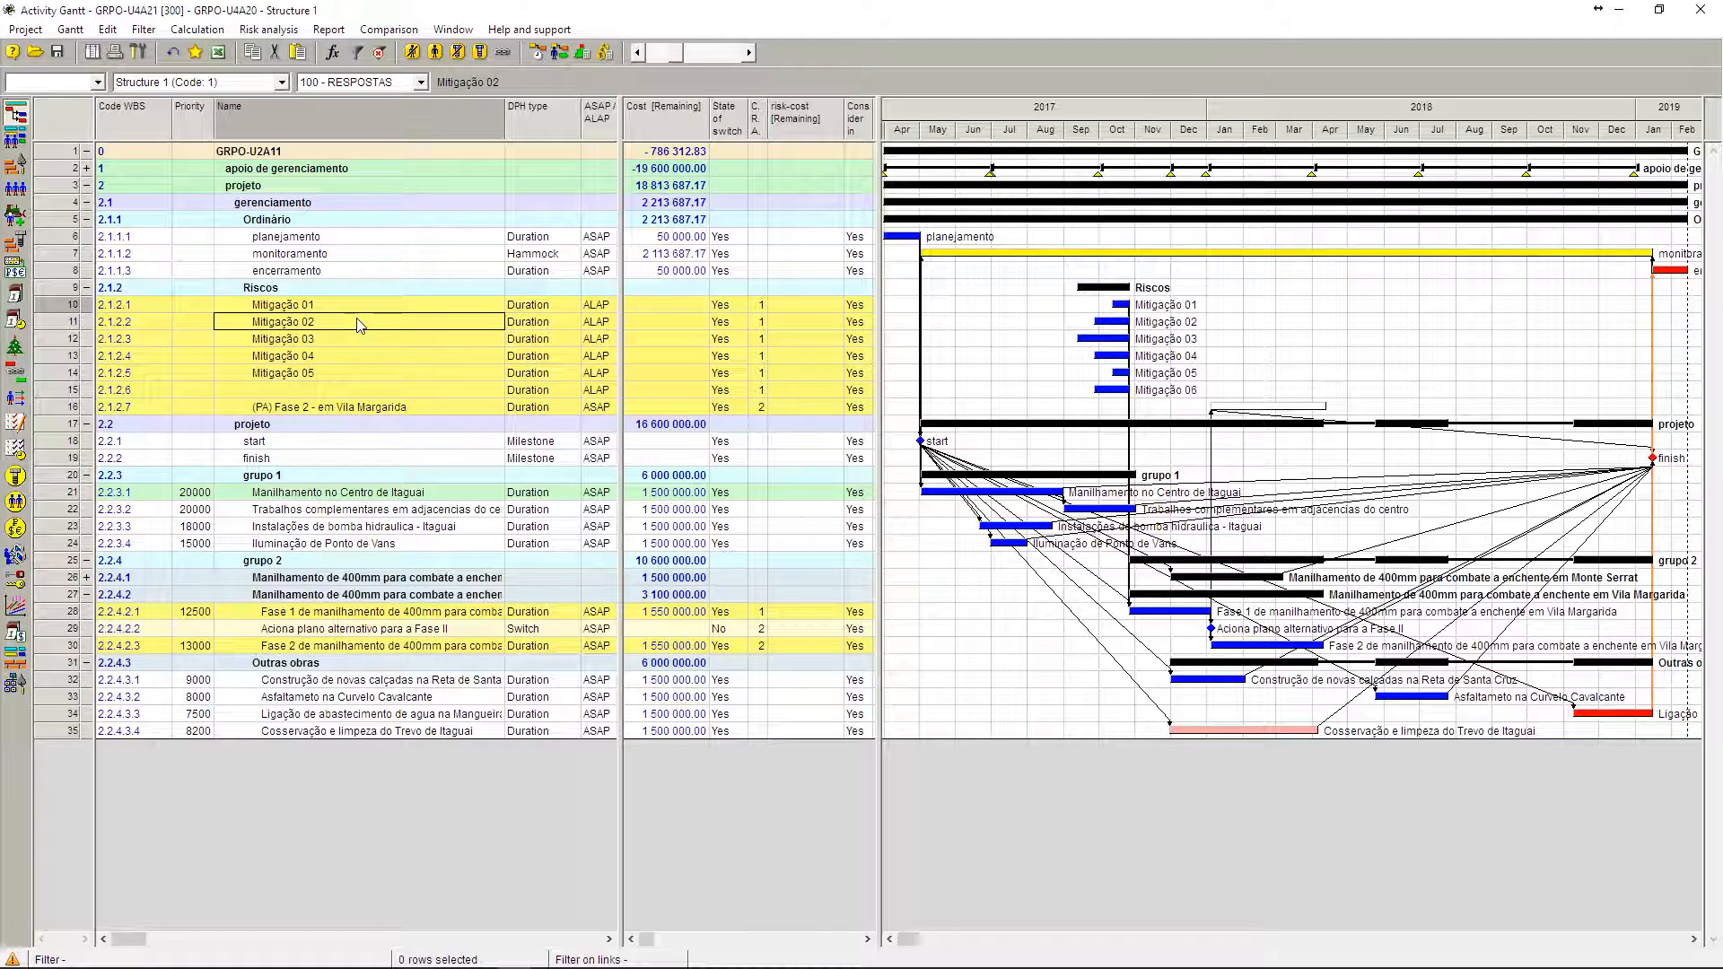
key(Down)
click(359, 339)
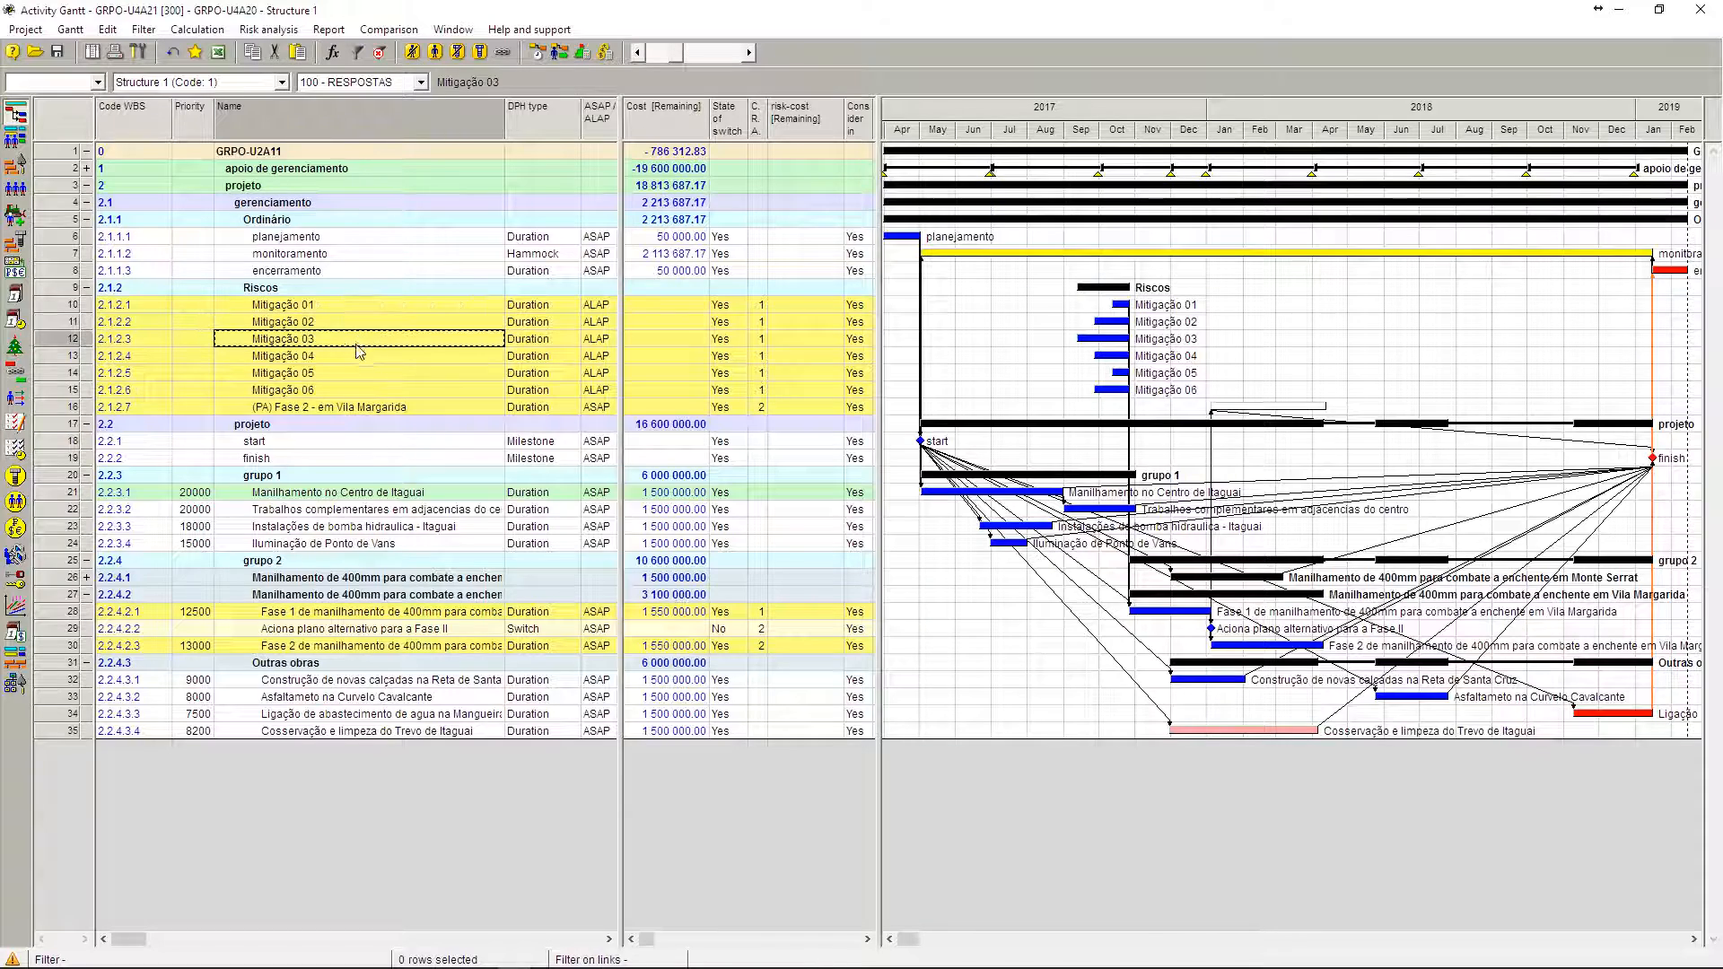
click(359, 359)
click(359, 375)
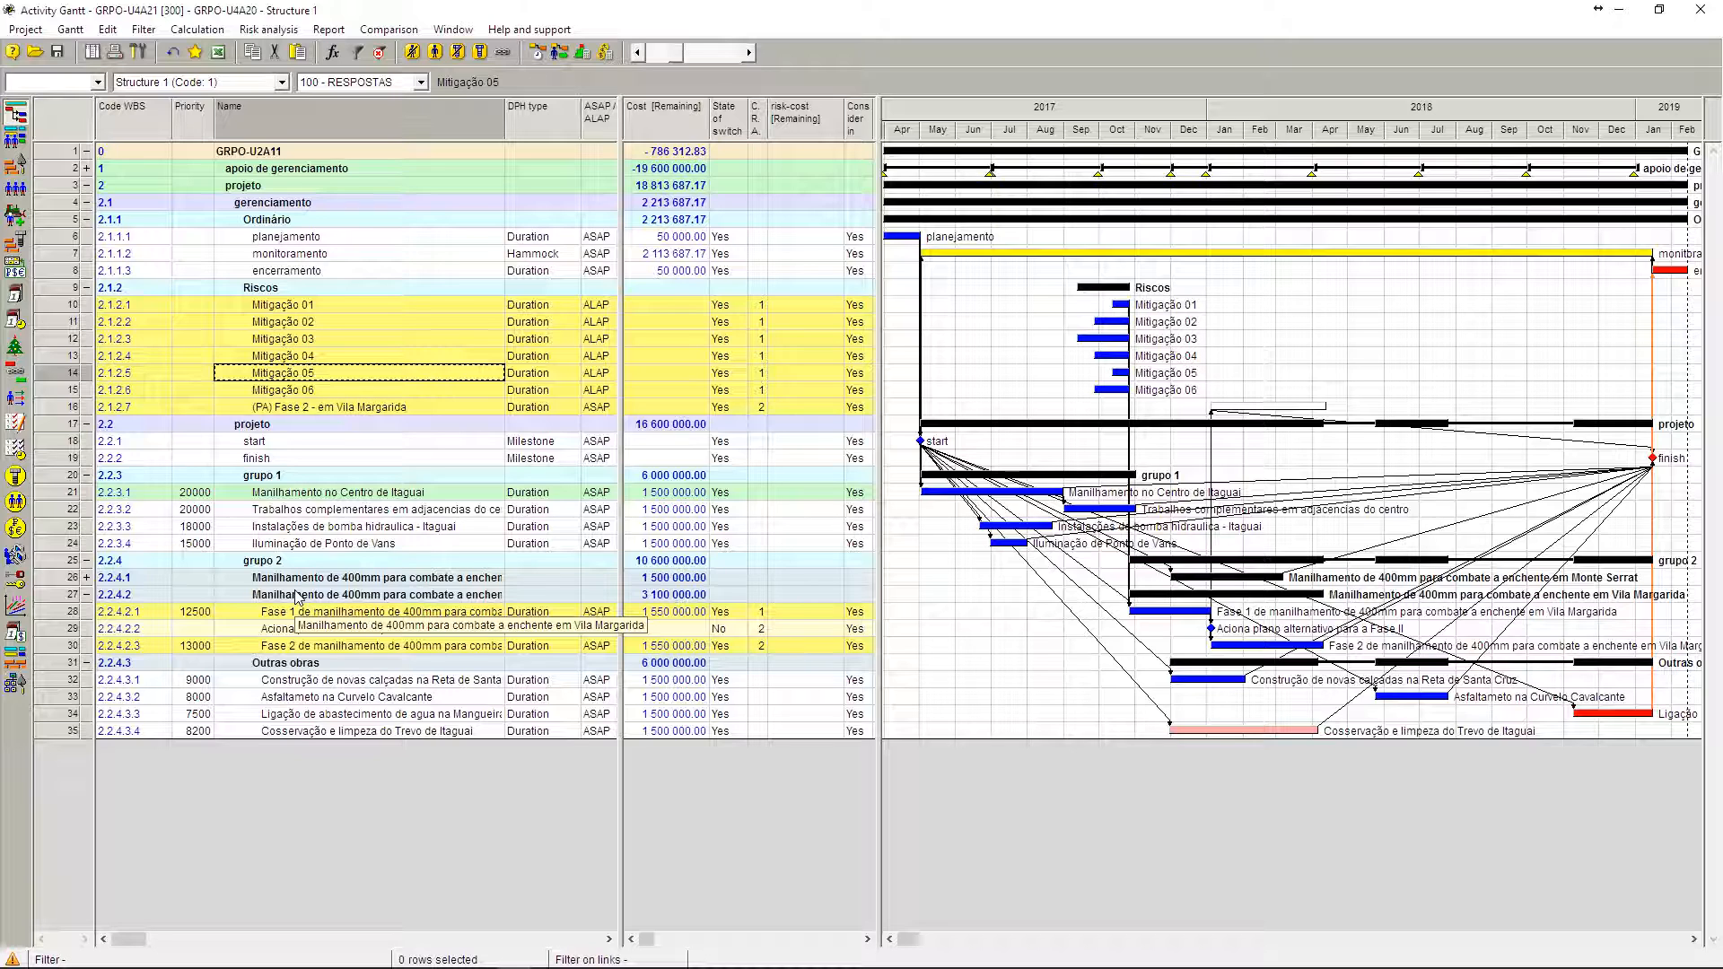
click(367, 307)
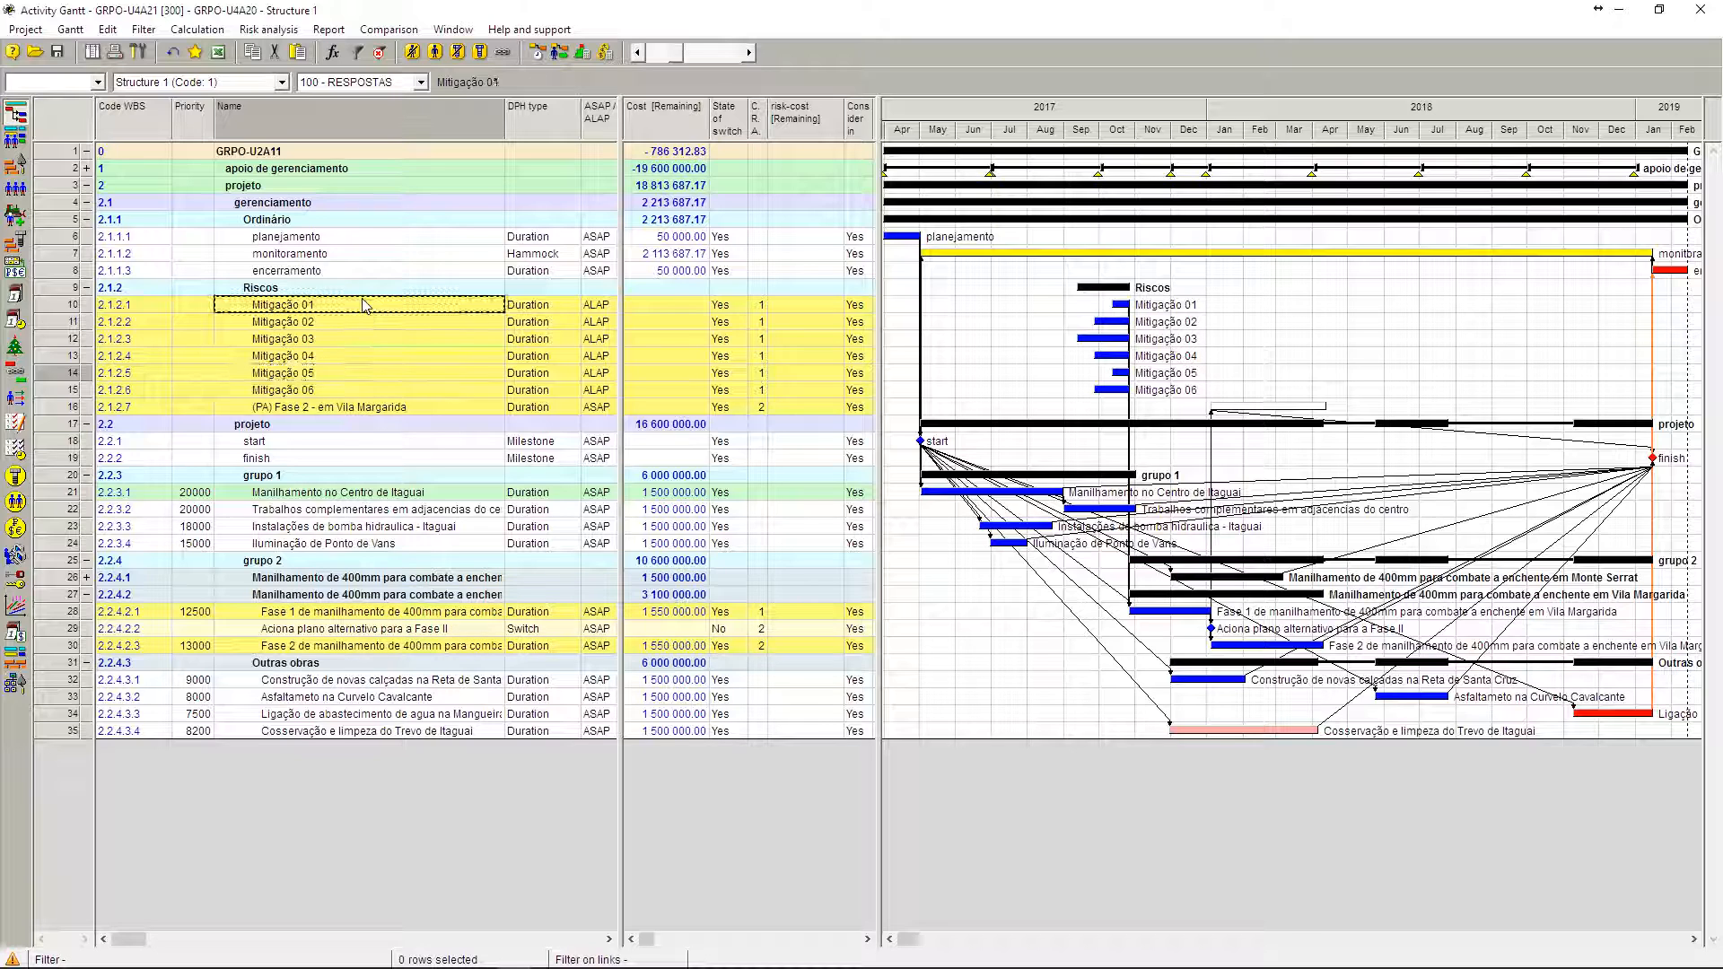
click(369, 393)
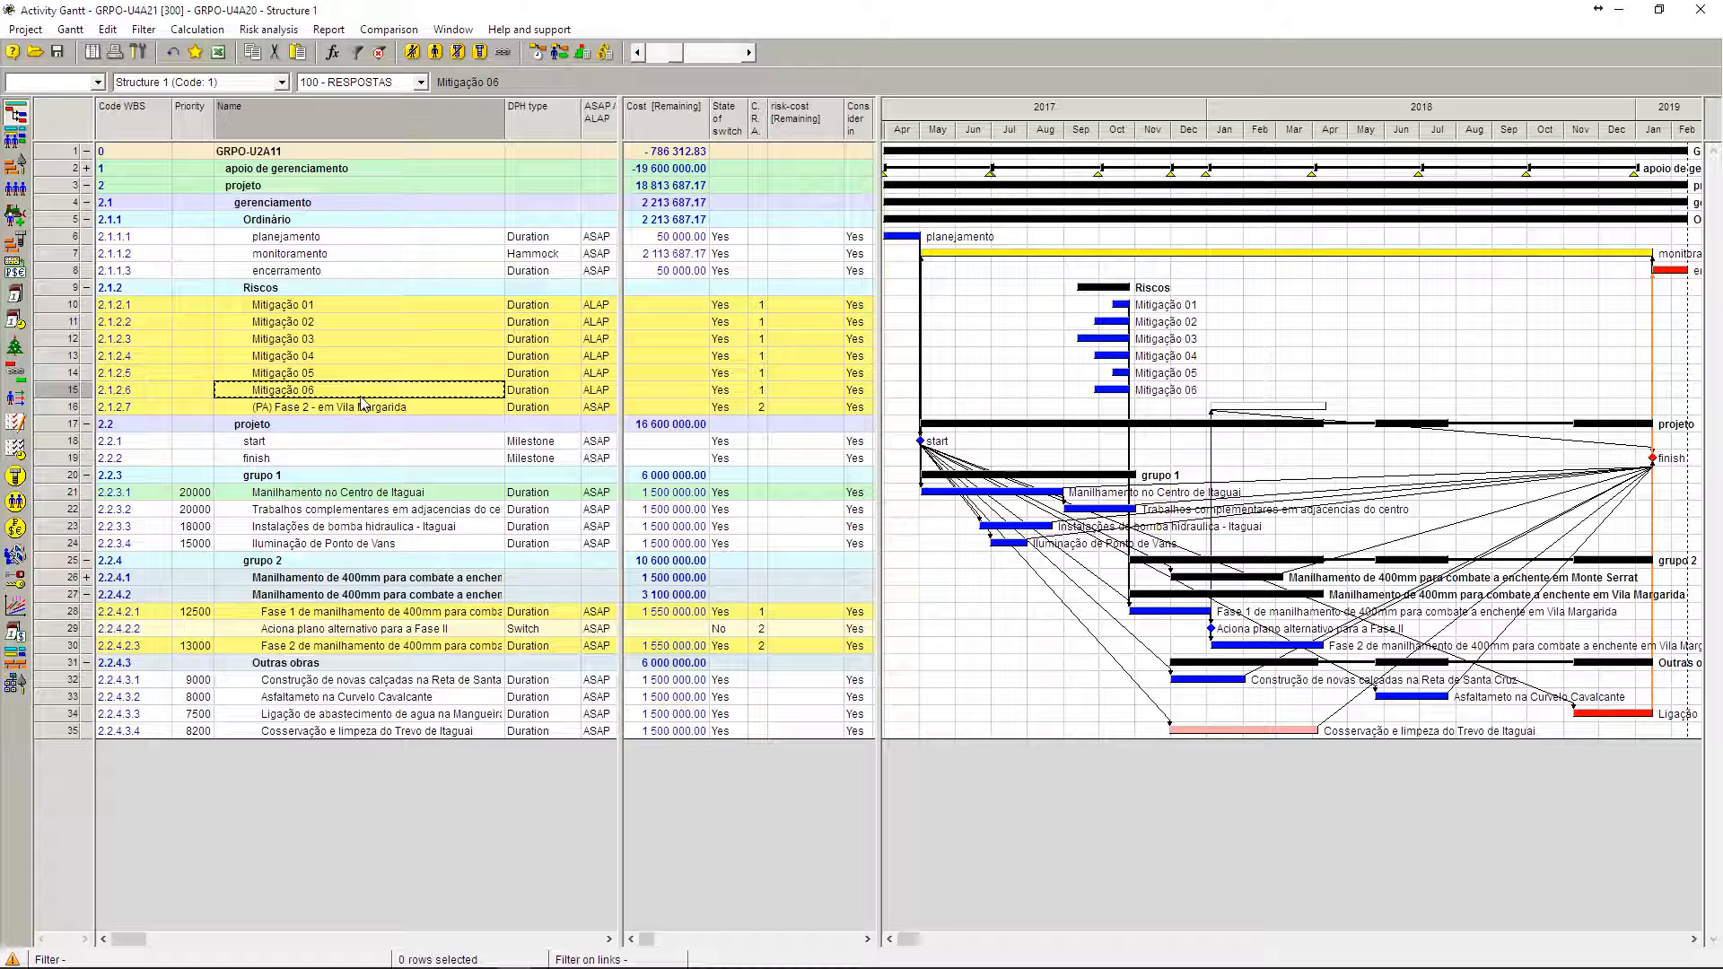
Step: Compare the Fase 1 and Fase 2 activities in Vila Margarida with the switch activity Aciona plano alternativo para a Fase II
click(368, 614)
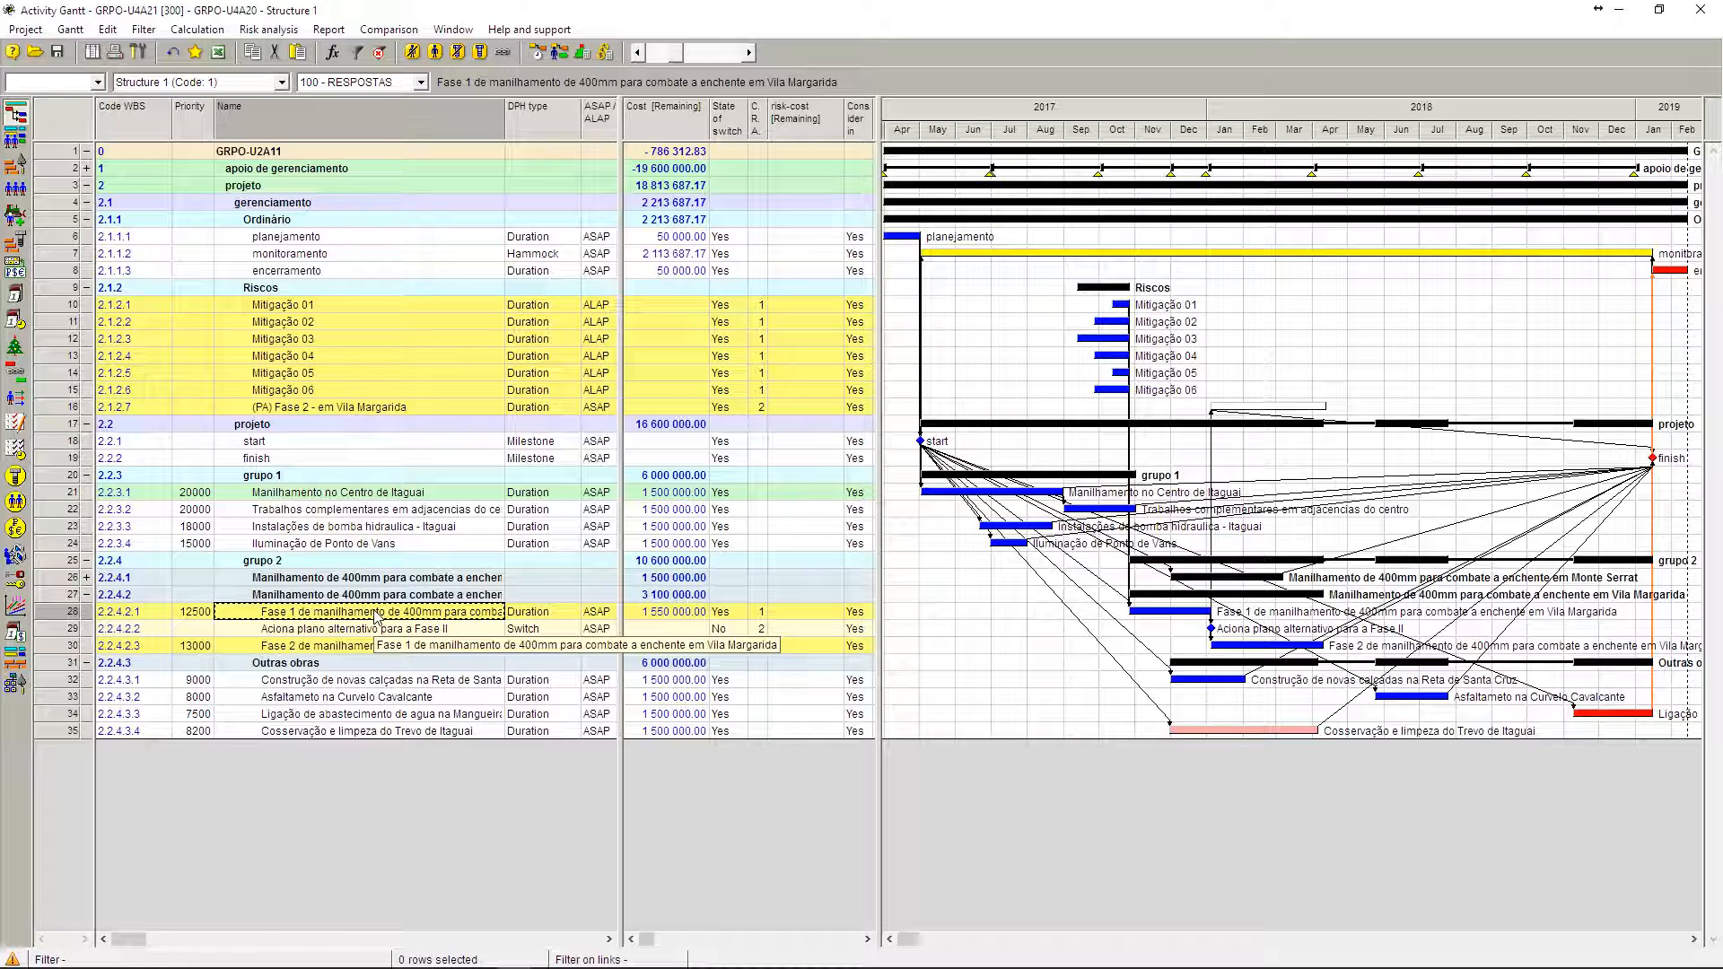
click(373, 648)
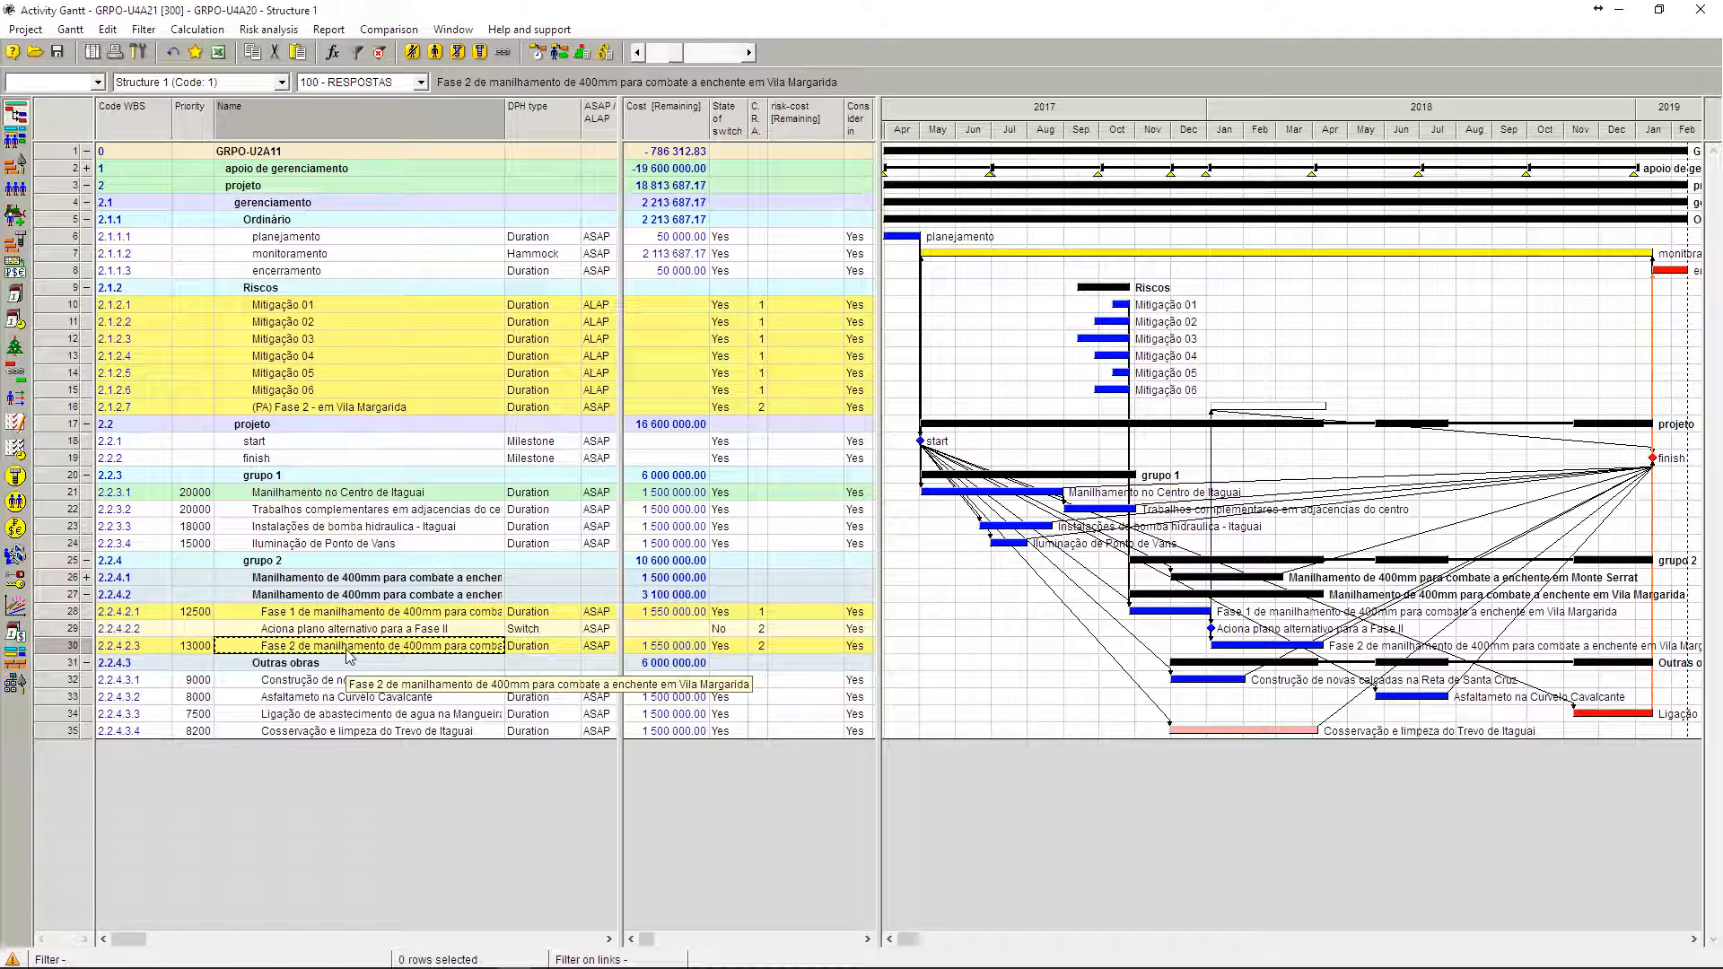
key(Up)
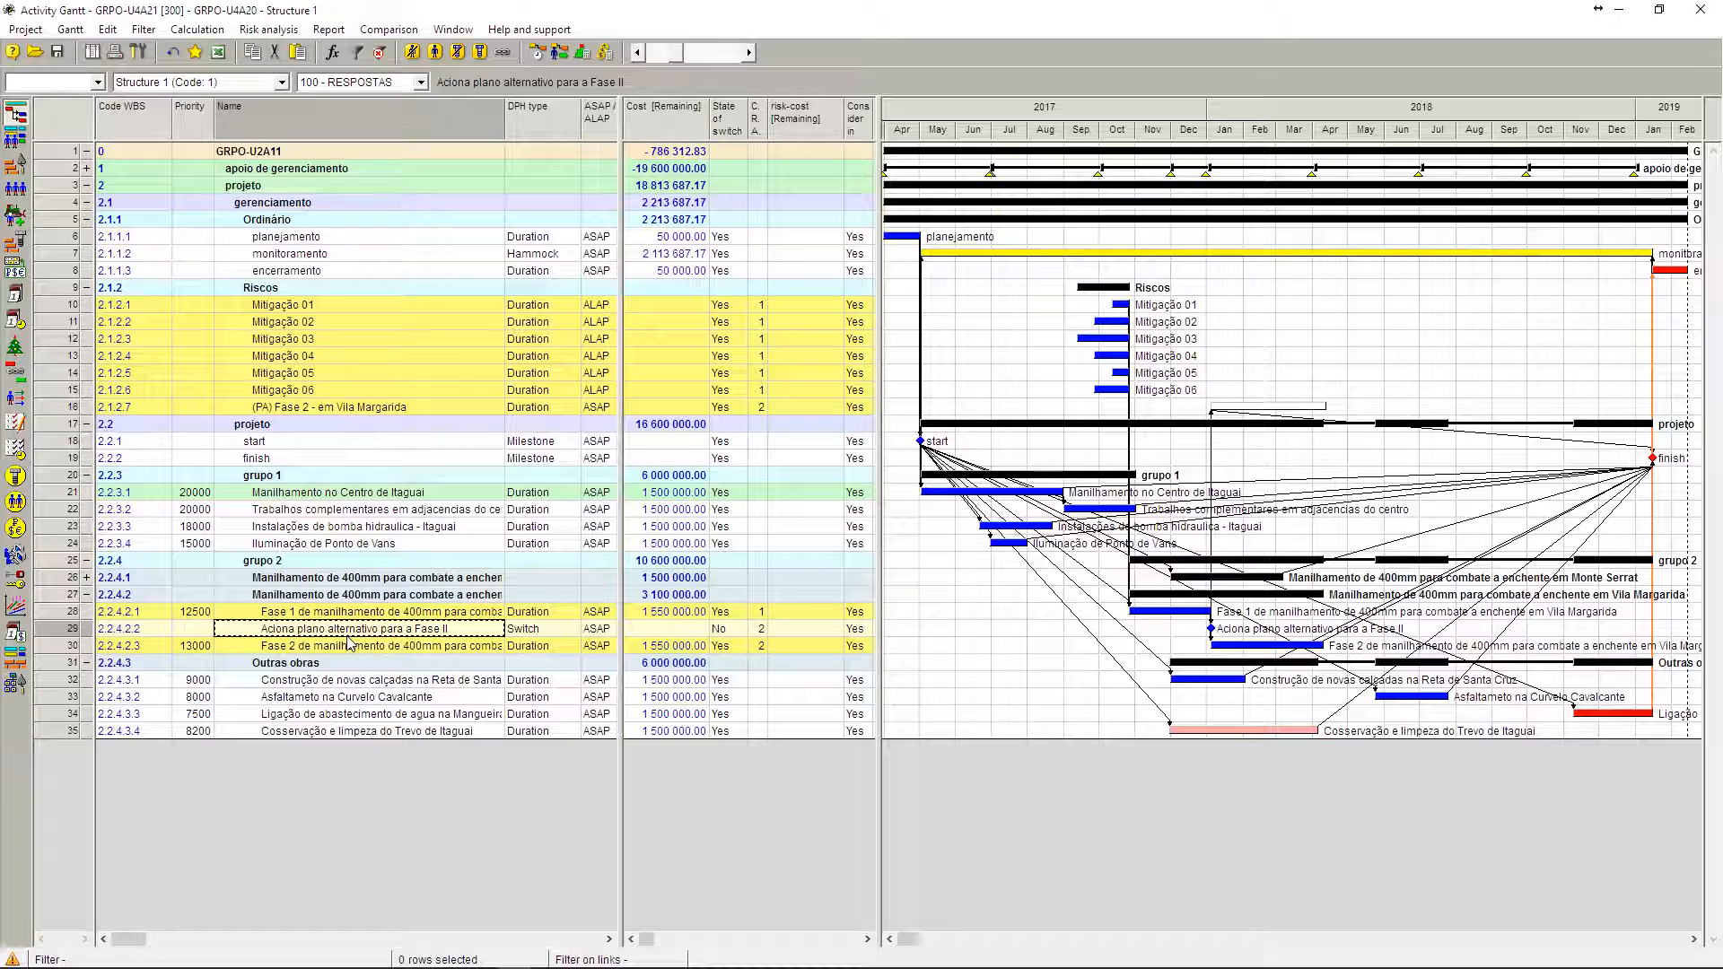
click(341, 650)
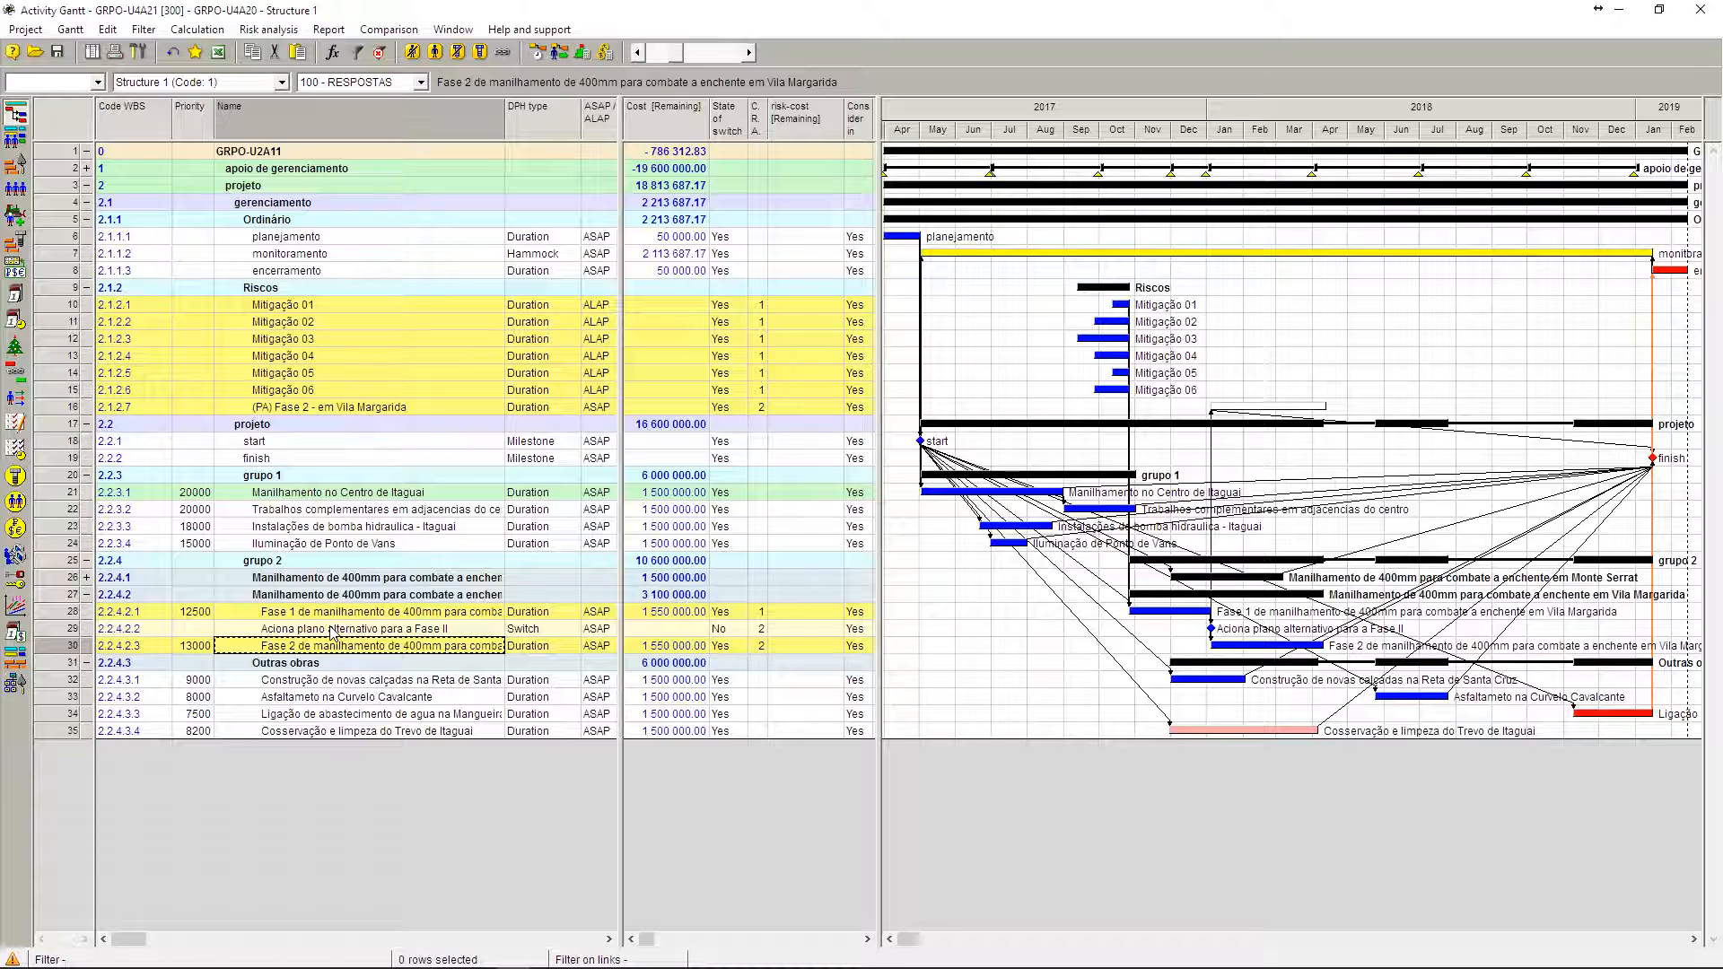
click(332, 630)
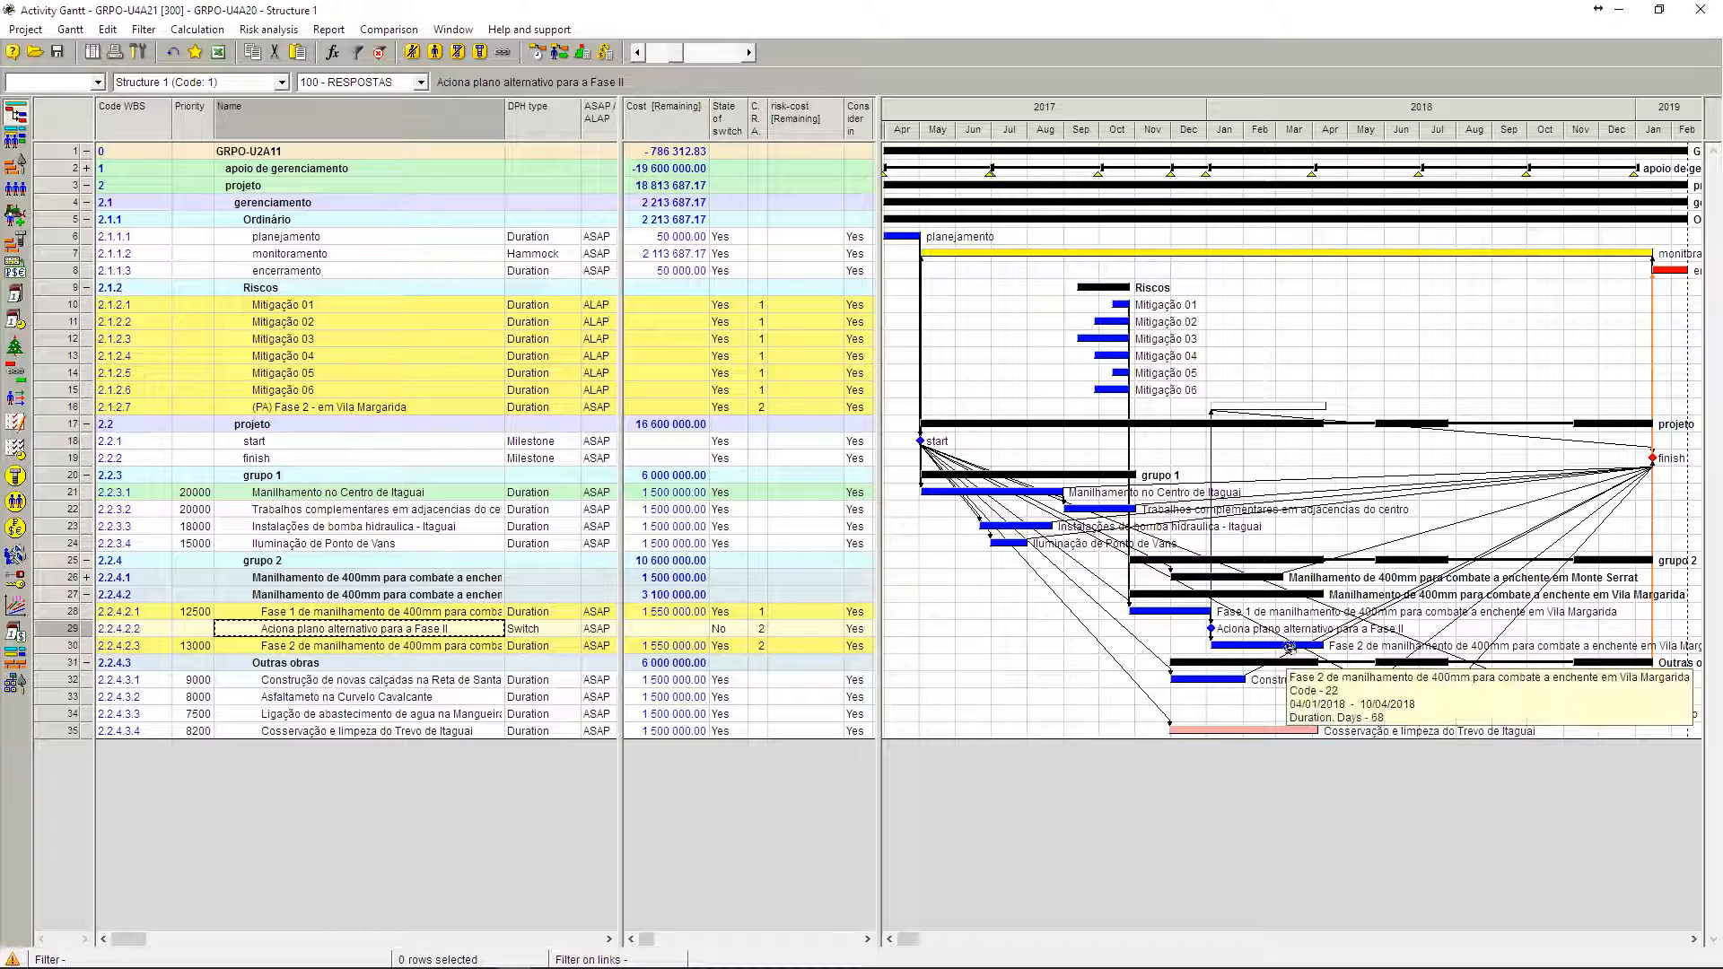
mouse_move(1218, 629)
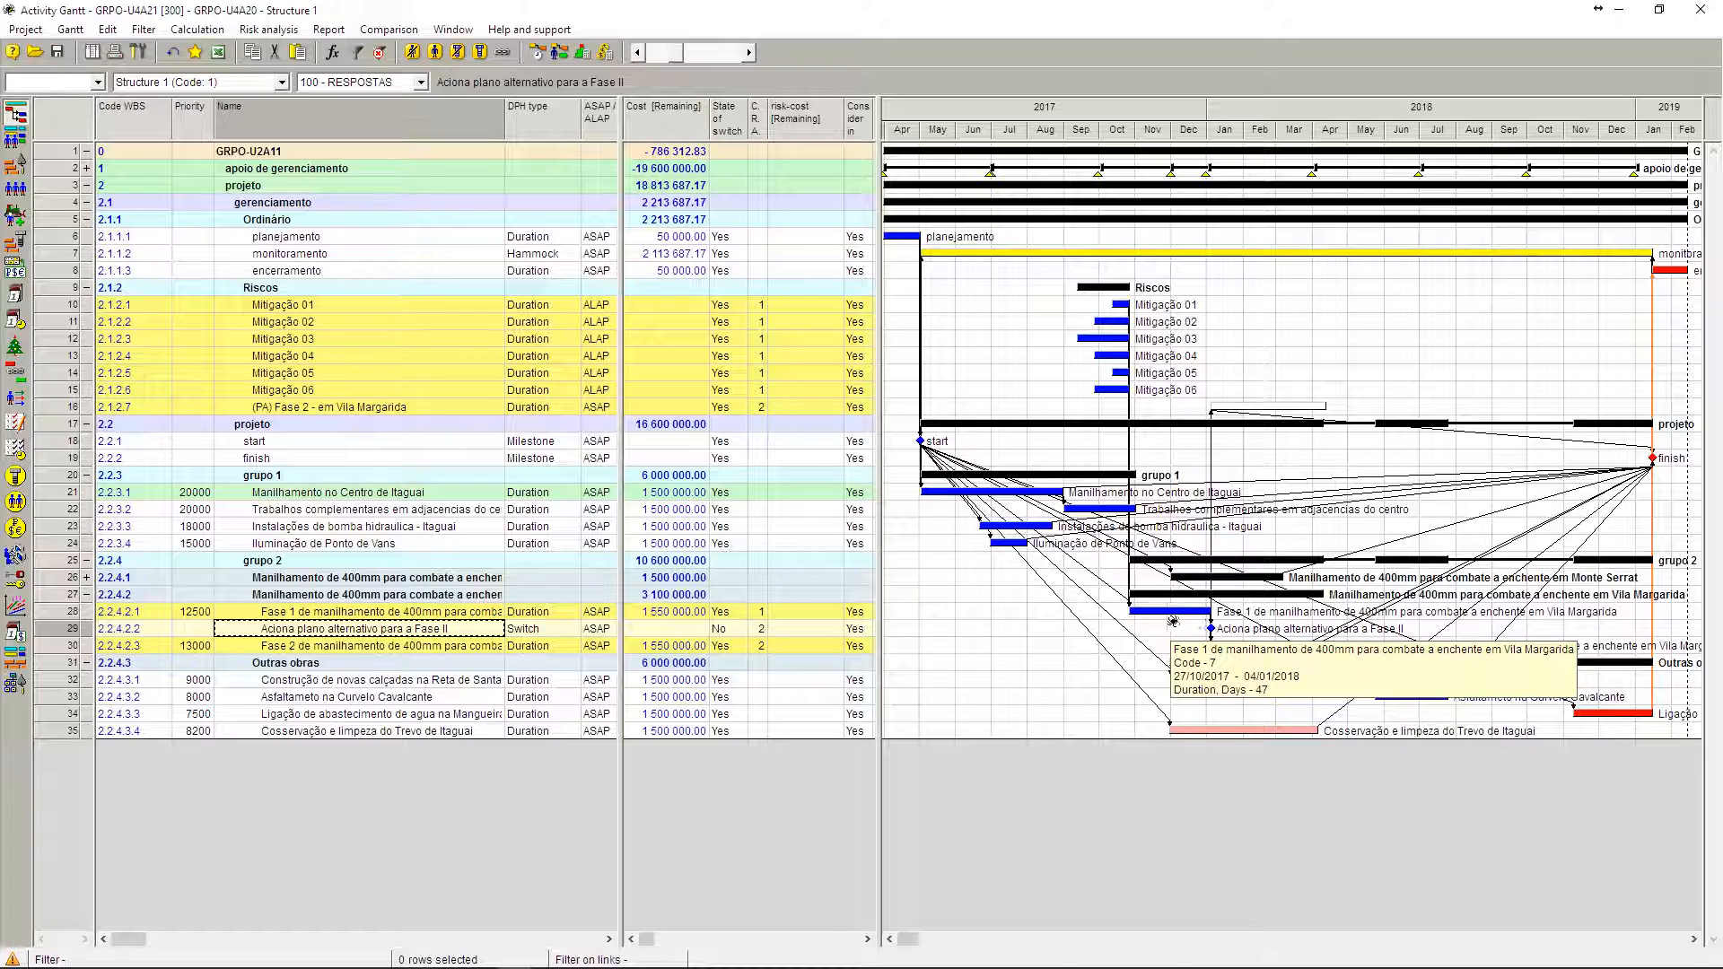
click(494, 615)
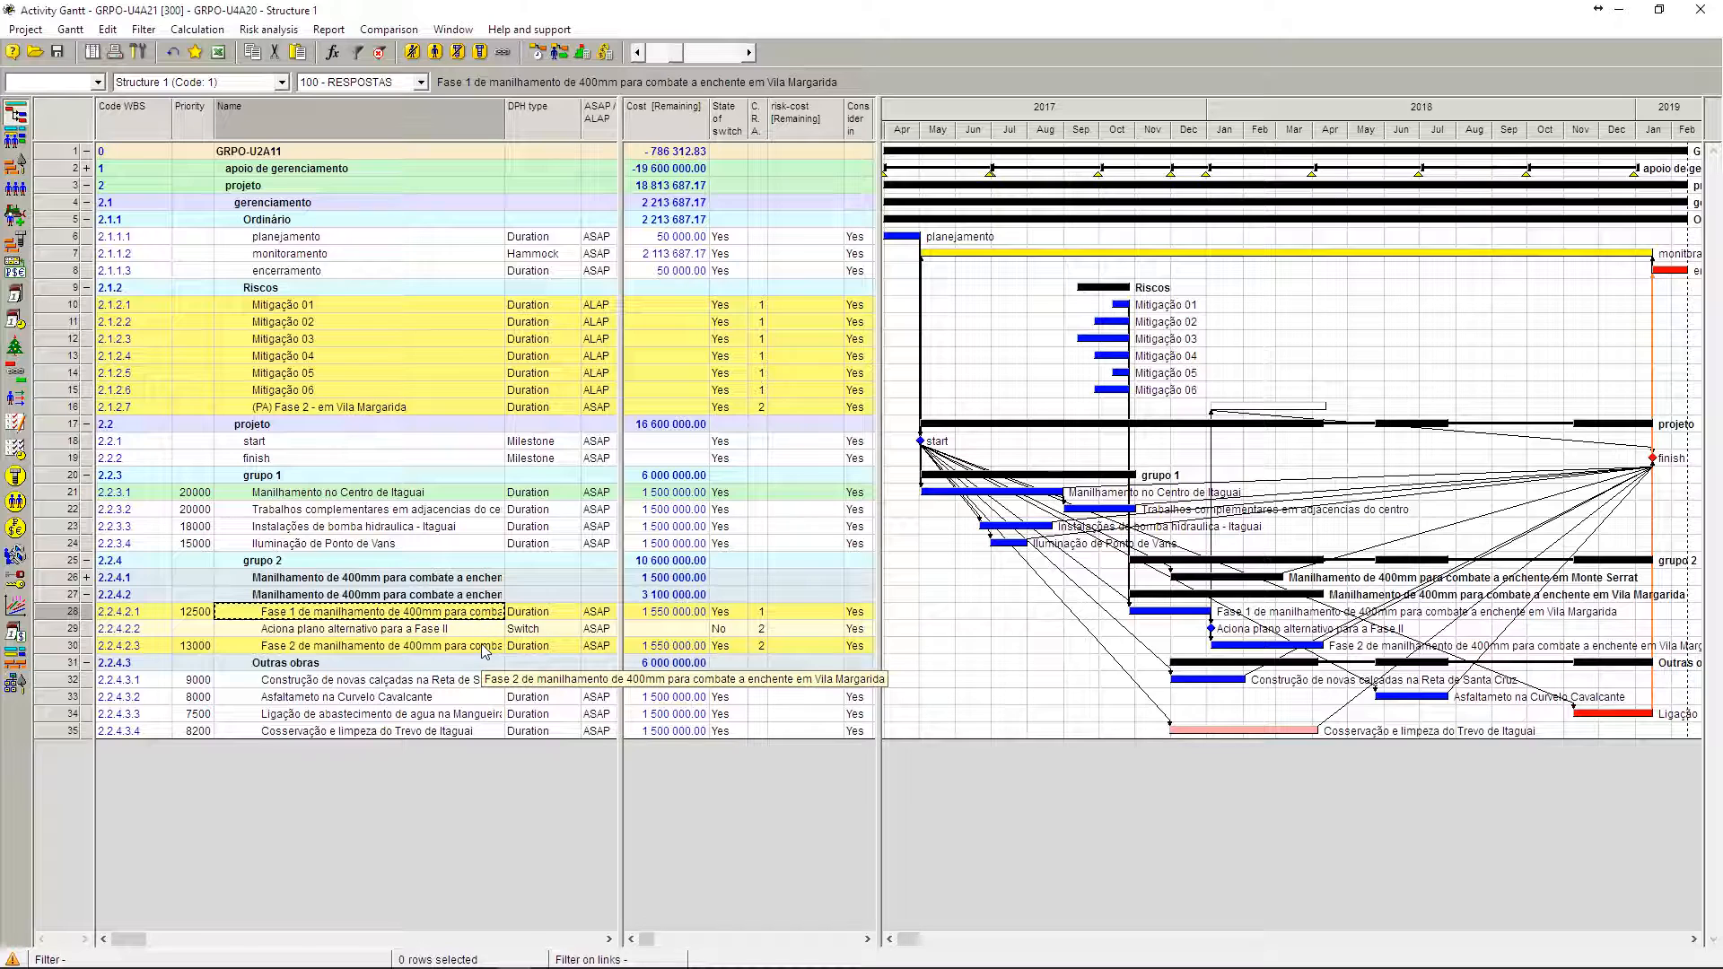
click(484, 650)
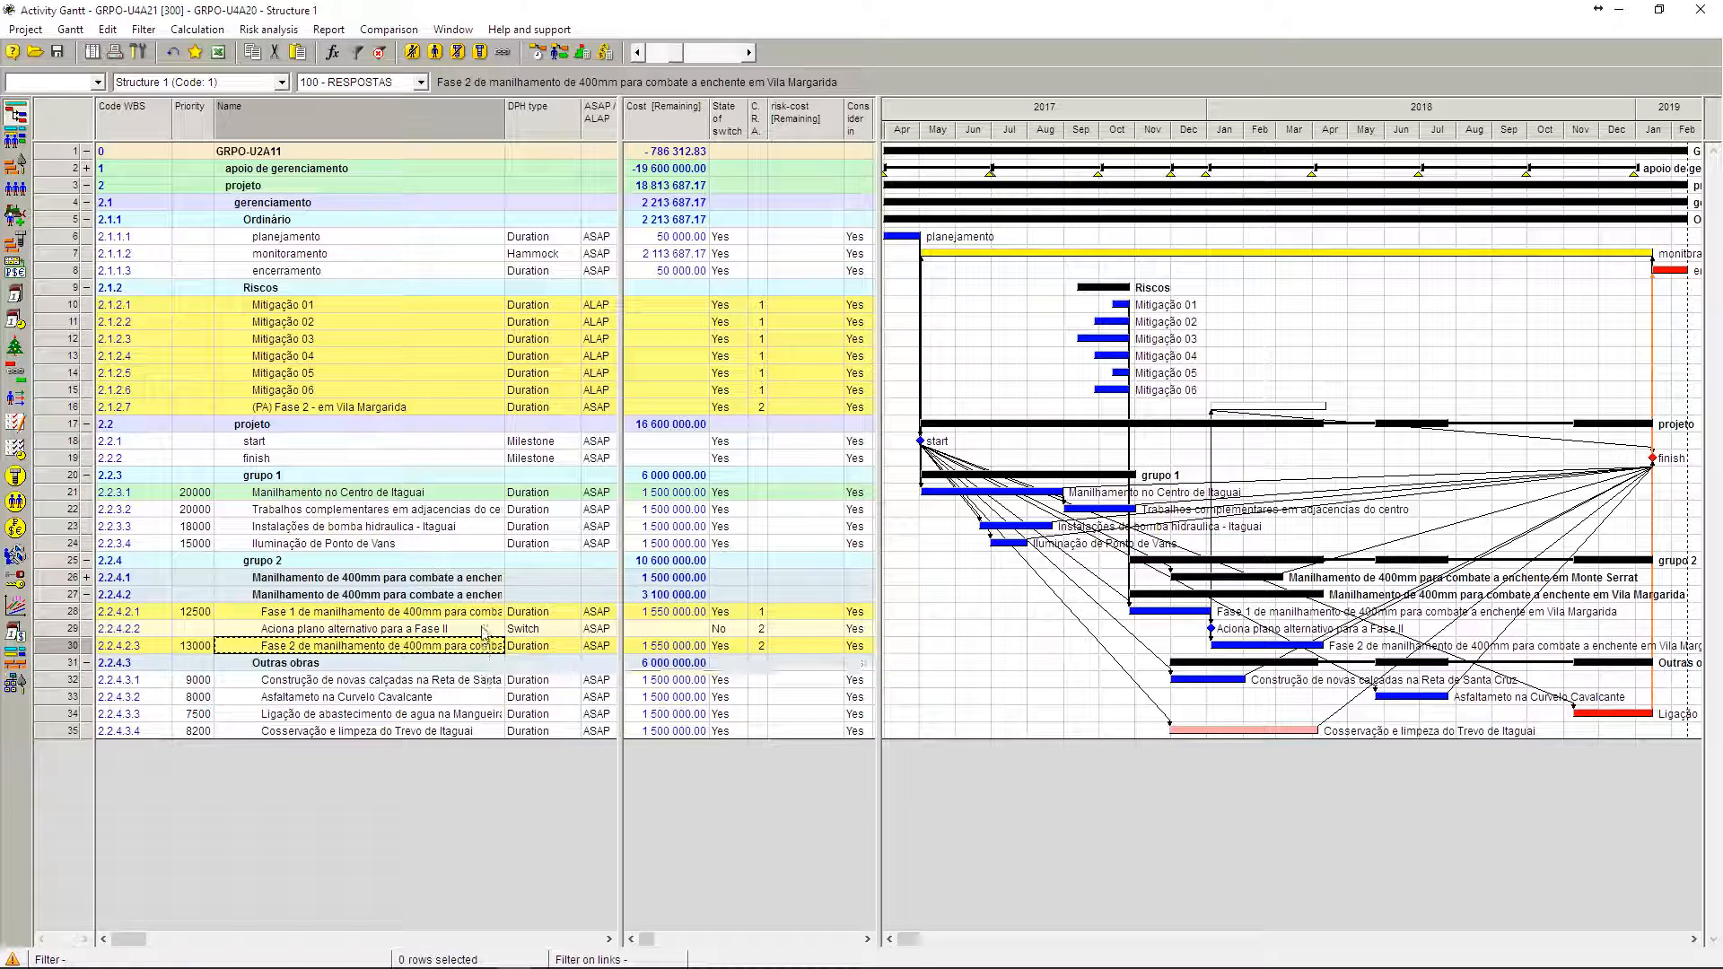
click(485, 631)
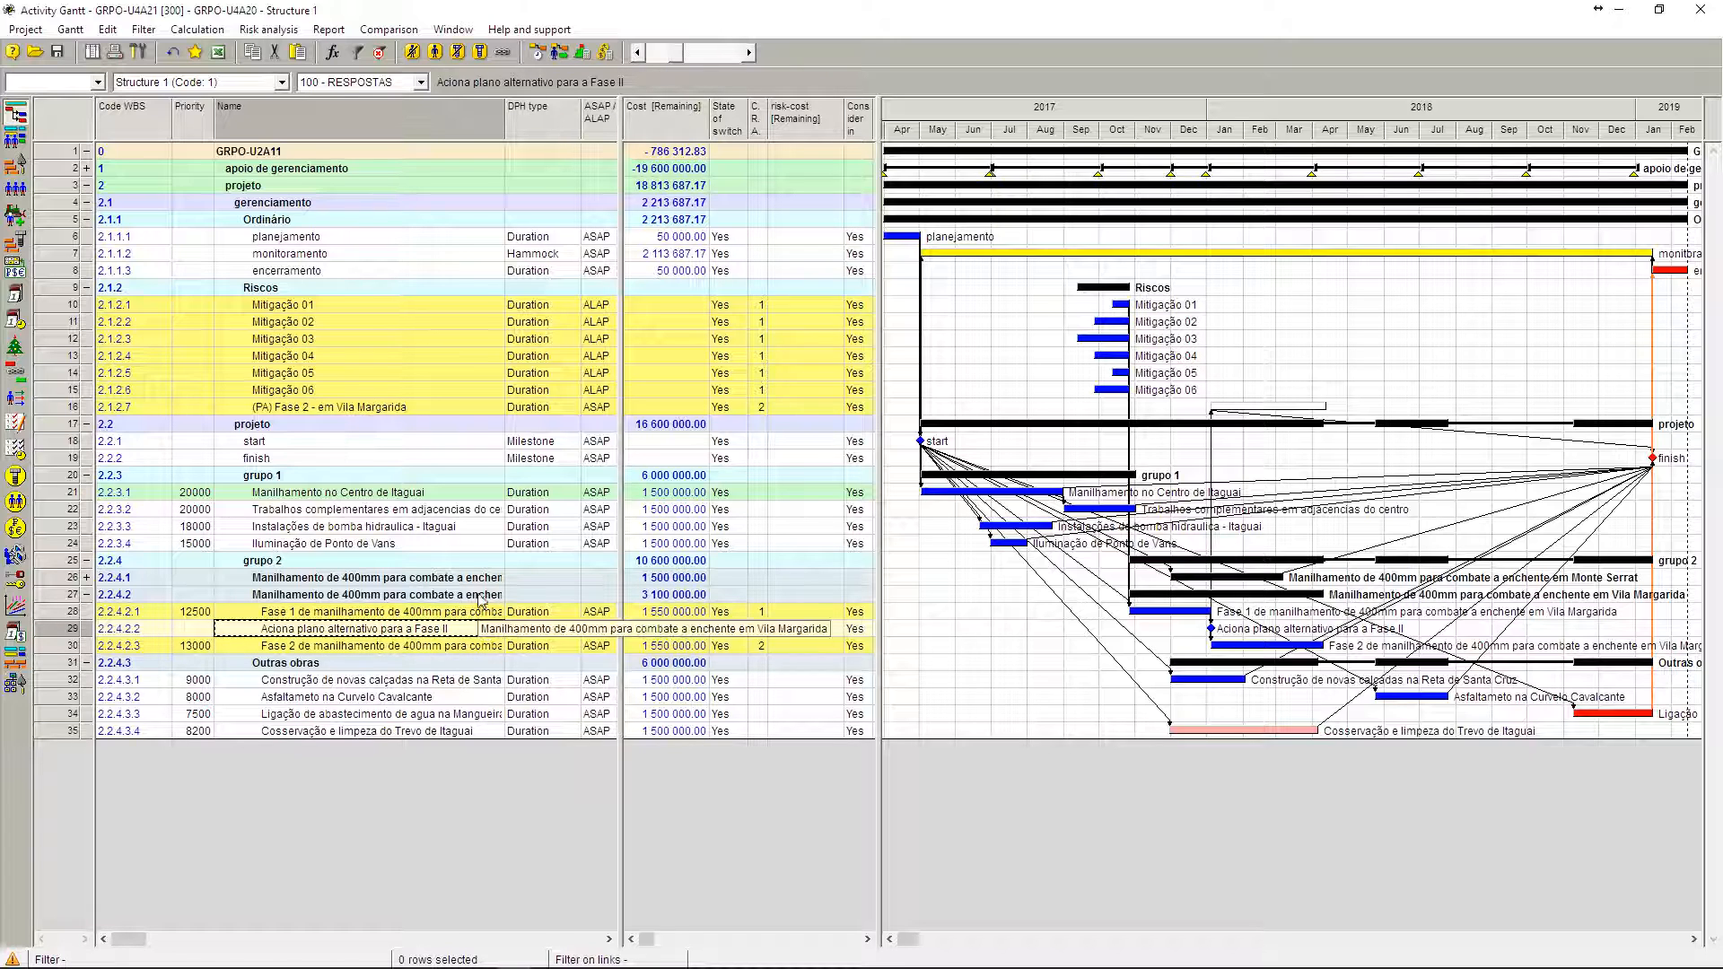
Step: Highlight all risk response activities in the Riscos phase, from Mitigação 01 through (PA) Fase 2 - em Vila Margarida
click(464, 409)
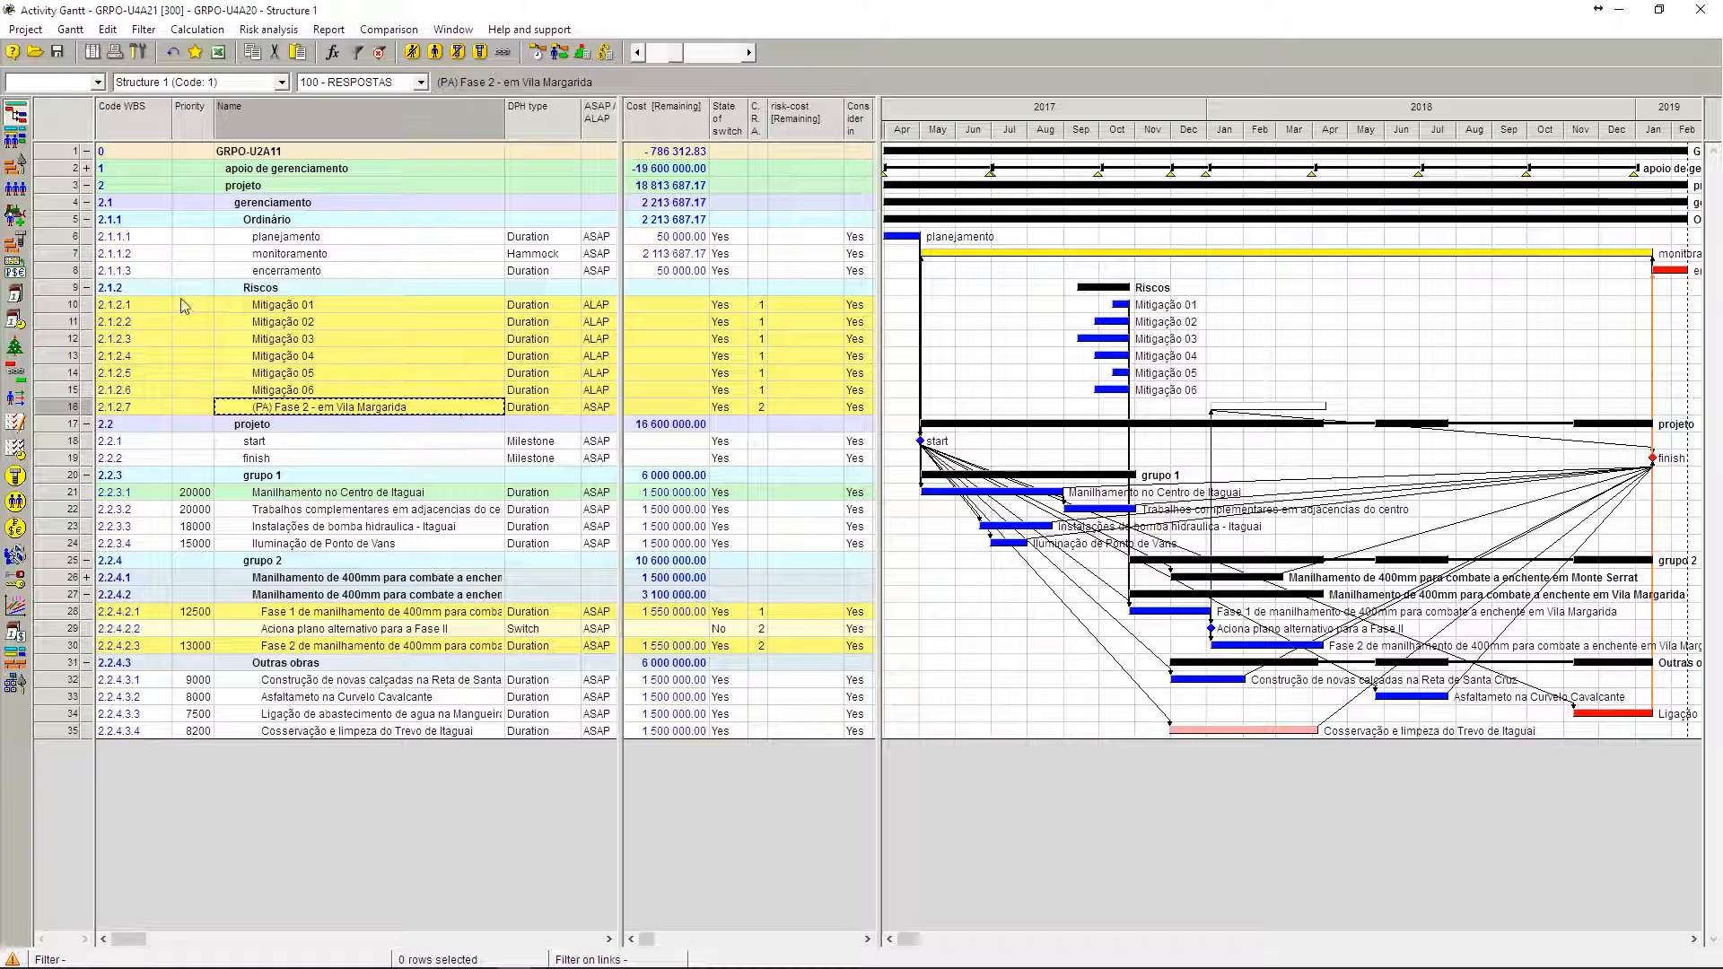
click(67, 305)
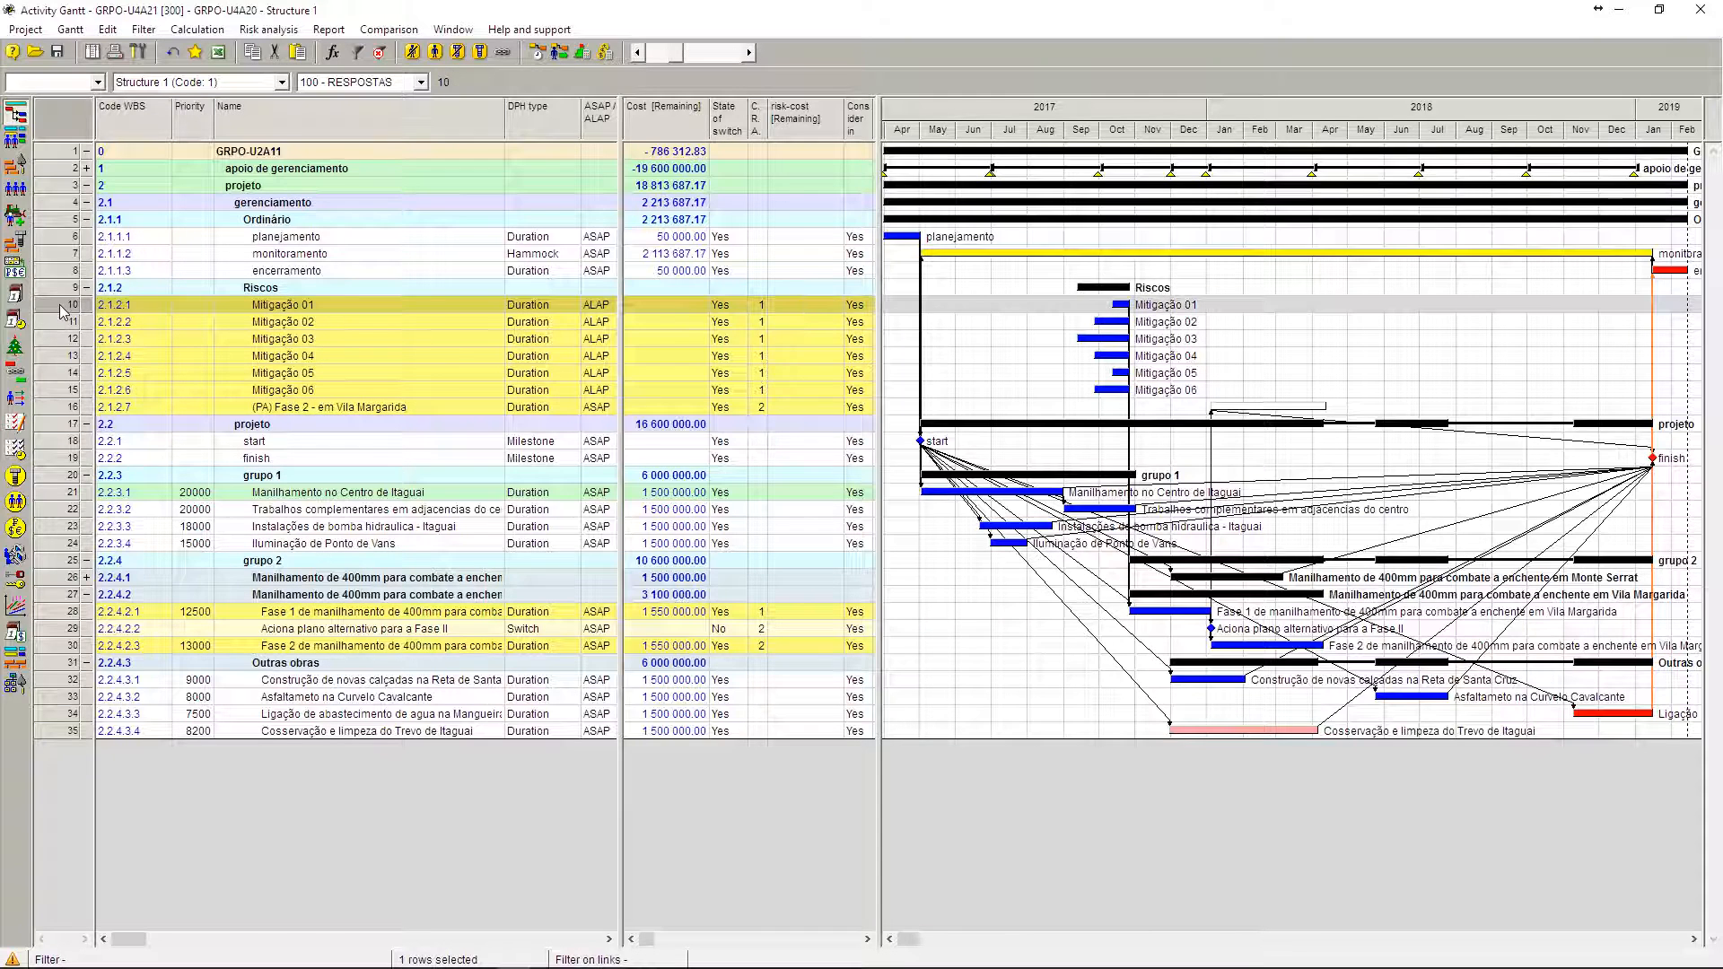
shift+click(61, 408)
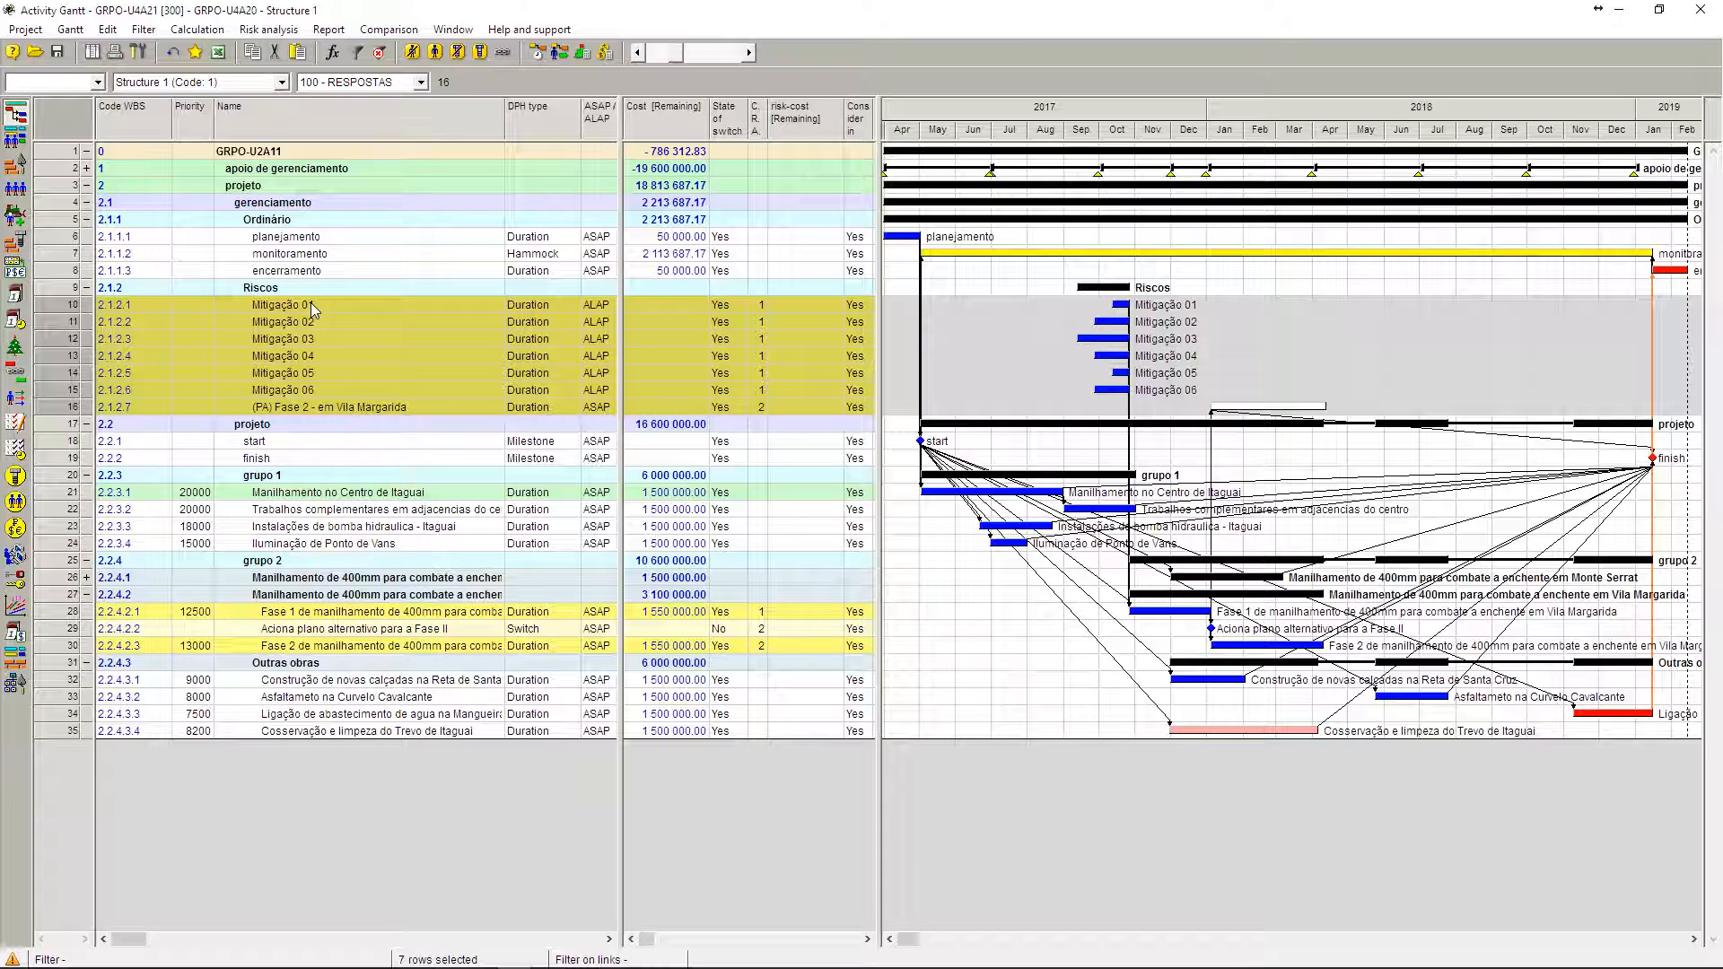
drag(313, 310, 322, 398)
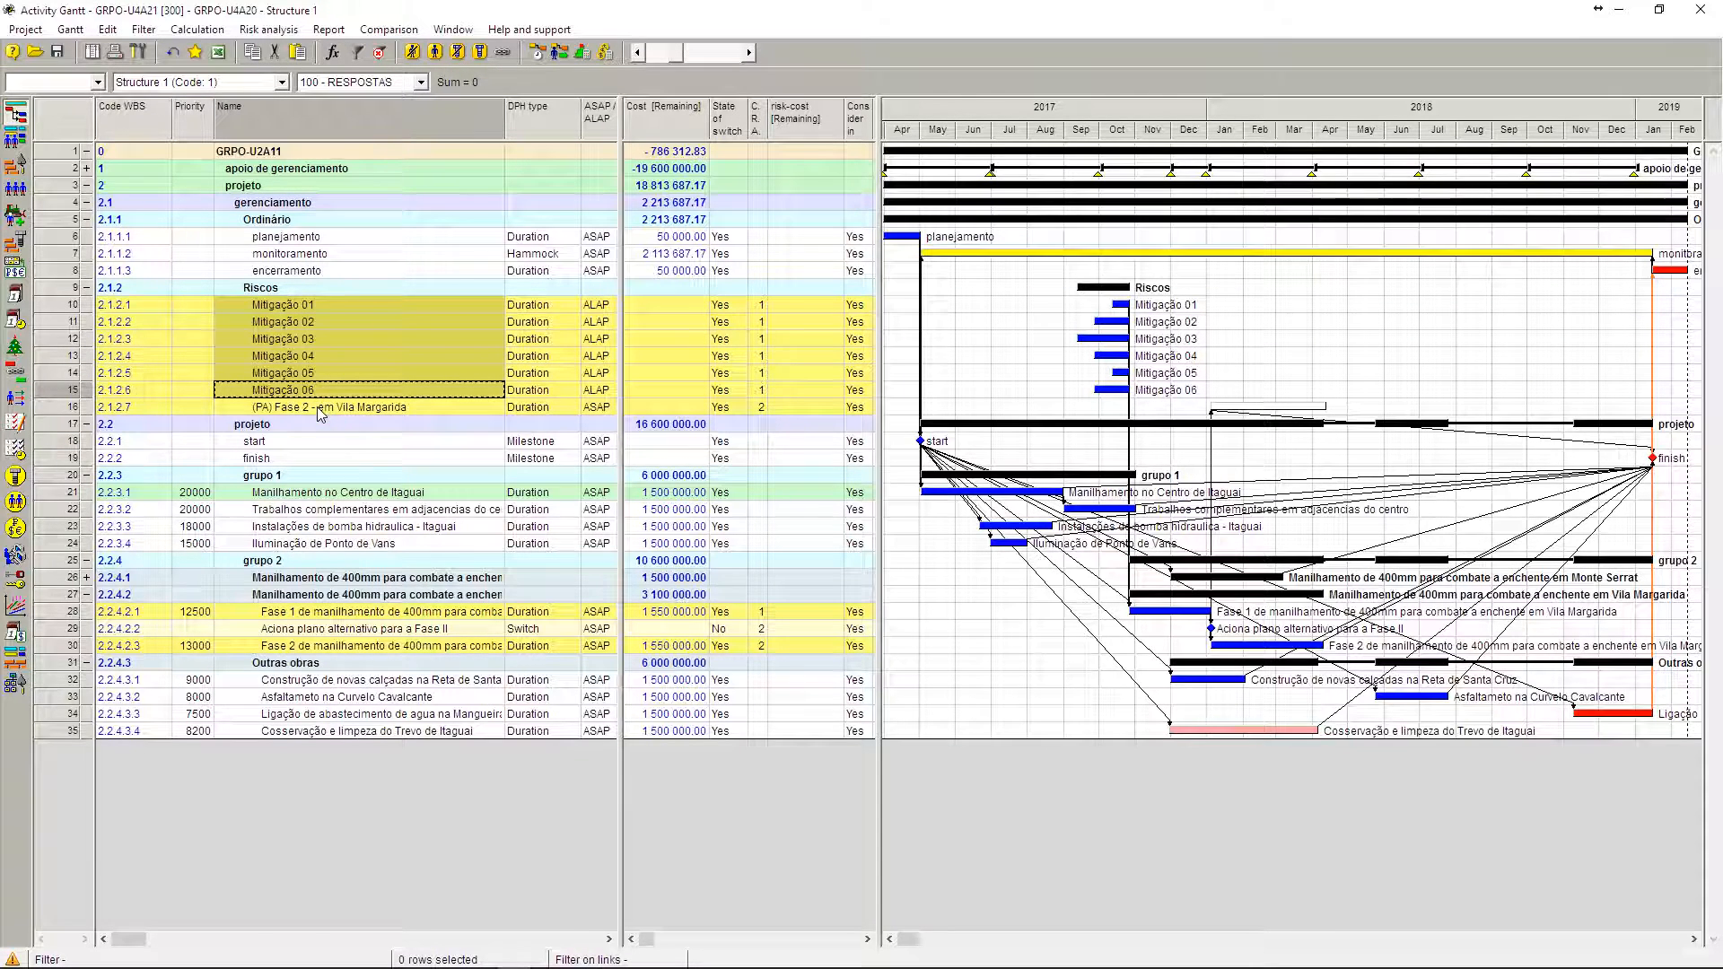
click(321, 409)
shift+click(327, 310)
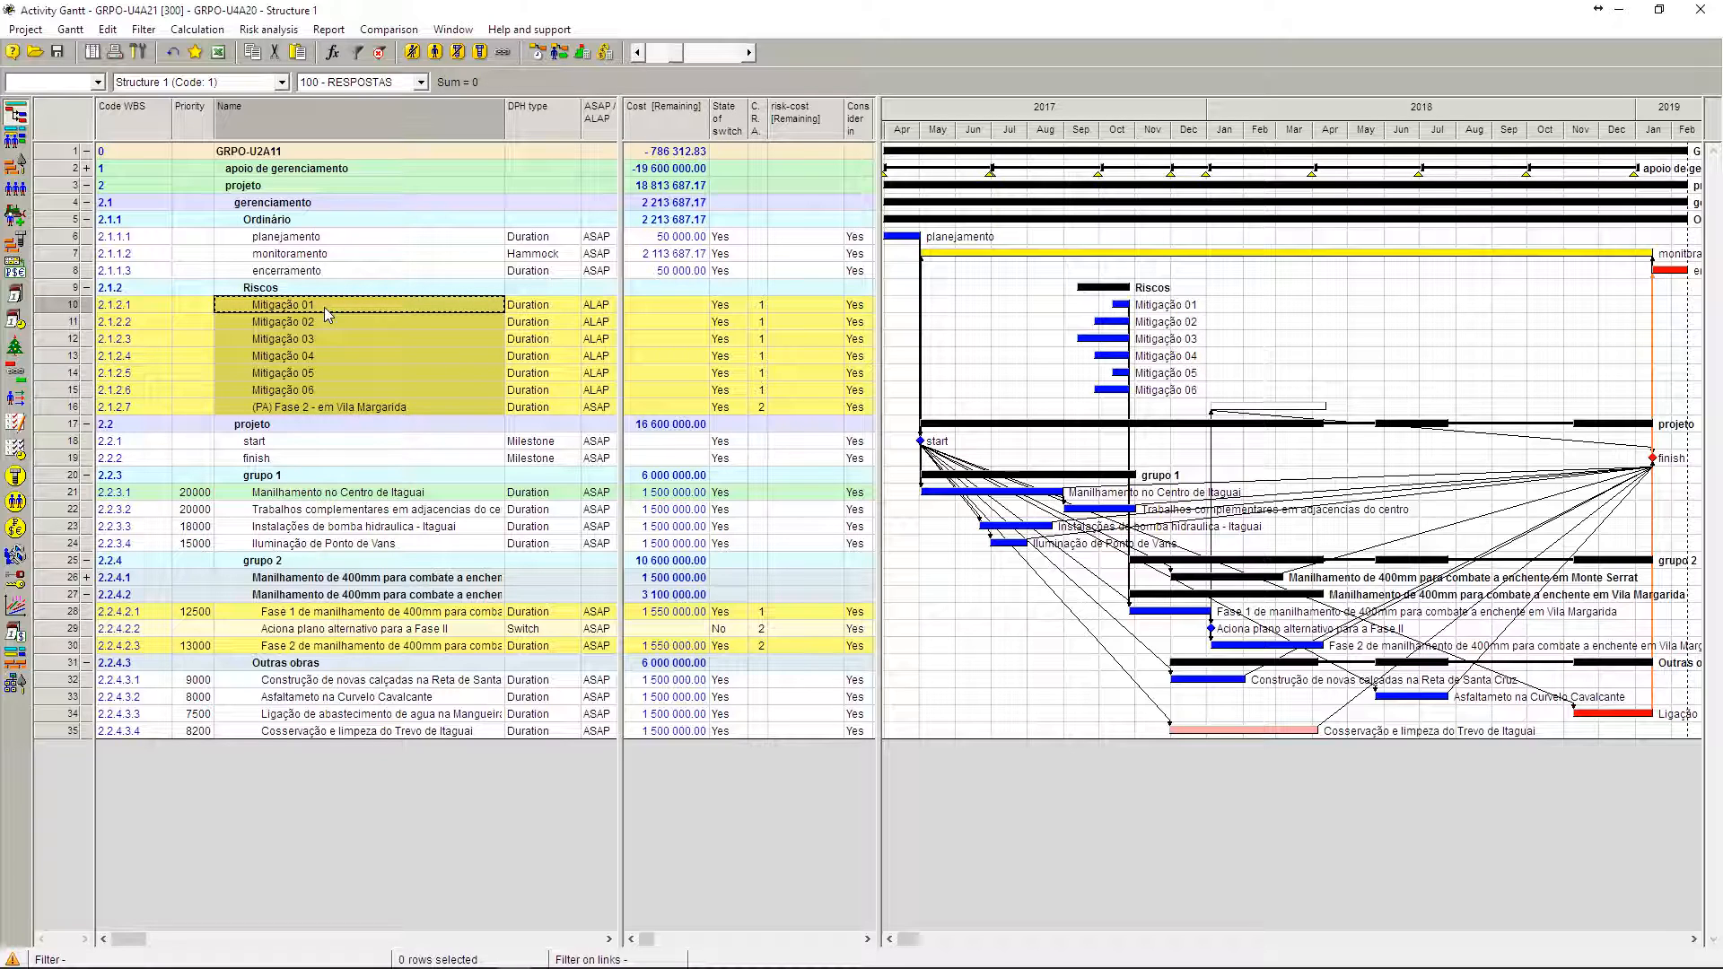
Step: Inspect the Vila Margarida drainage phase and its Fase 1 and Fase 2 activities
click(309, 594)
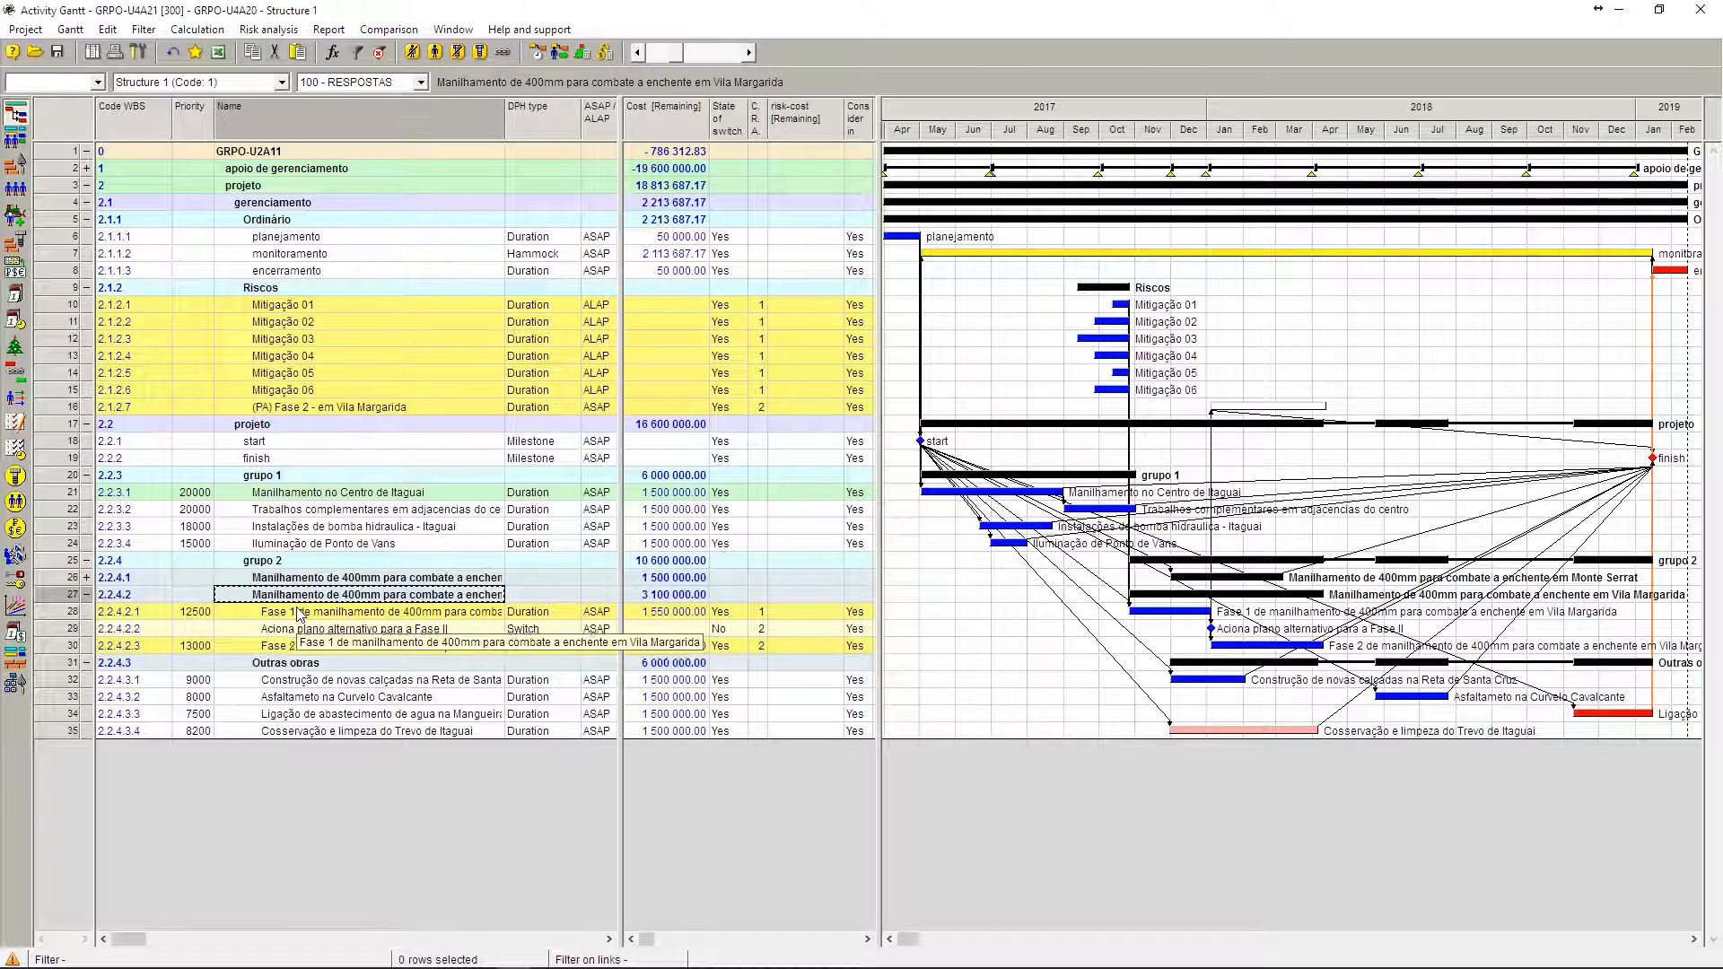
click(303, 613)
click(304, 647)
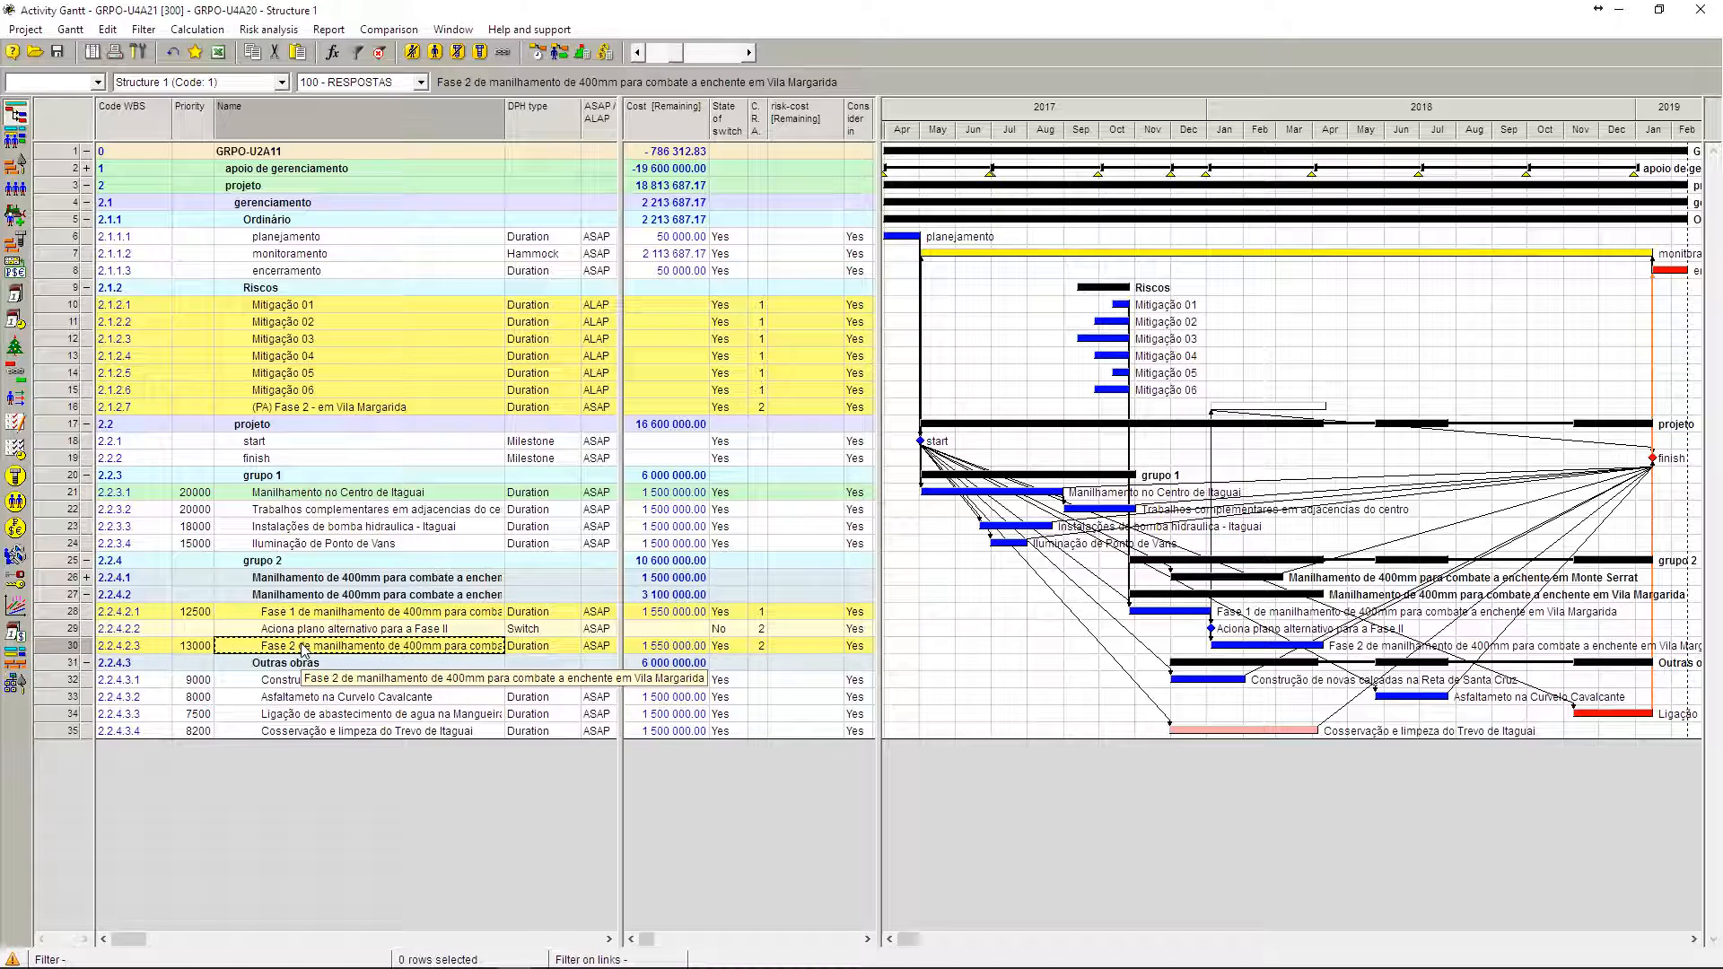
Step: Examine the switch and trigger settings of activity Aciona plano alternativo para a Fase II, including its first trigger state, without changing them
click(62, 635)
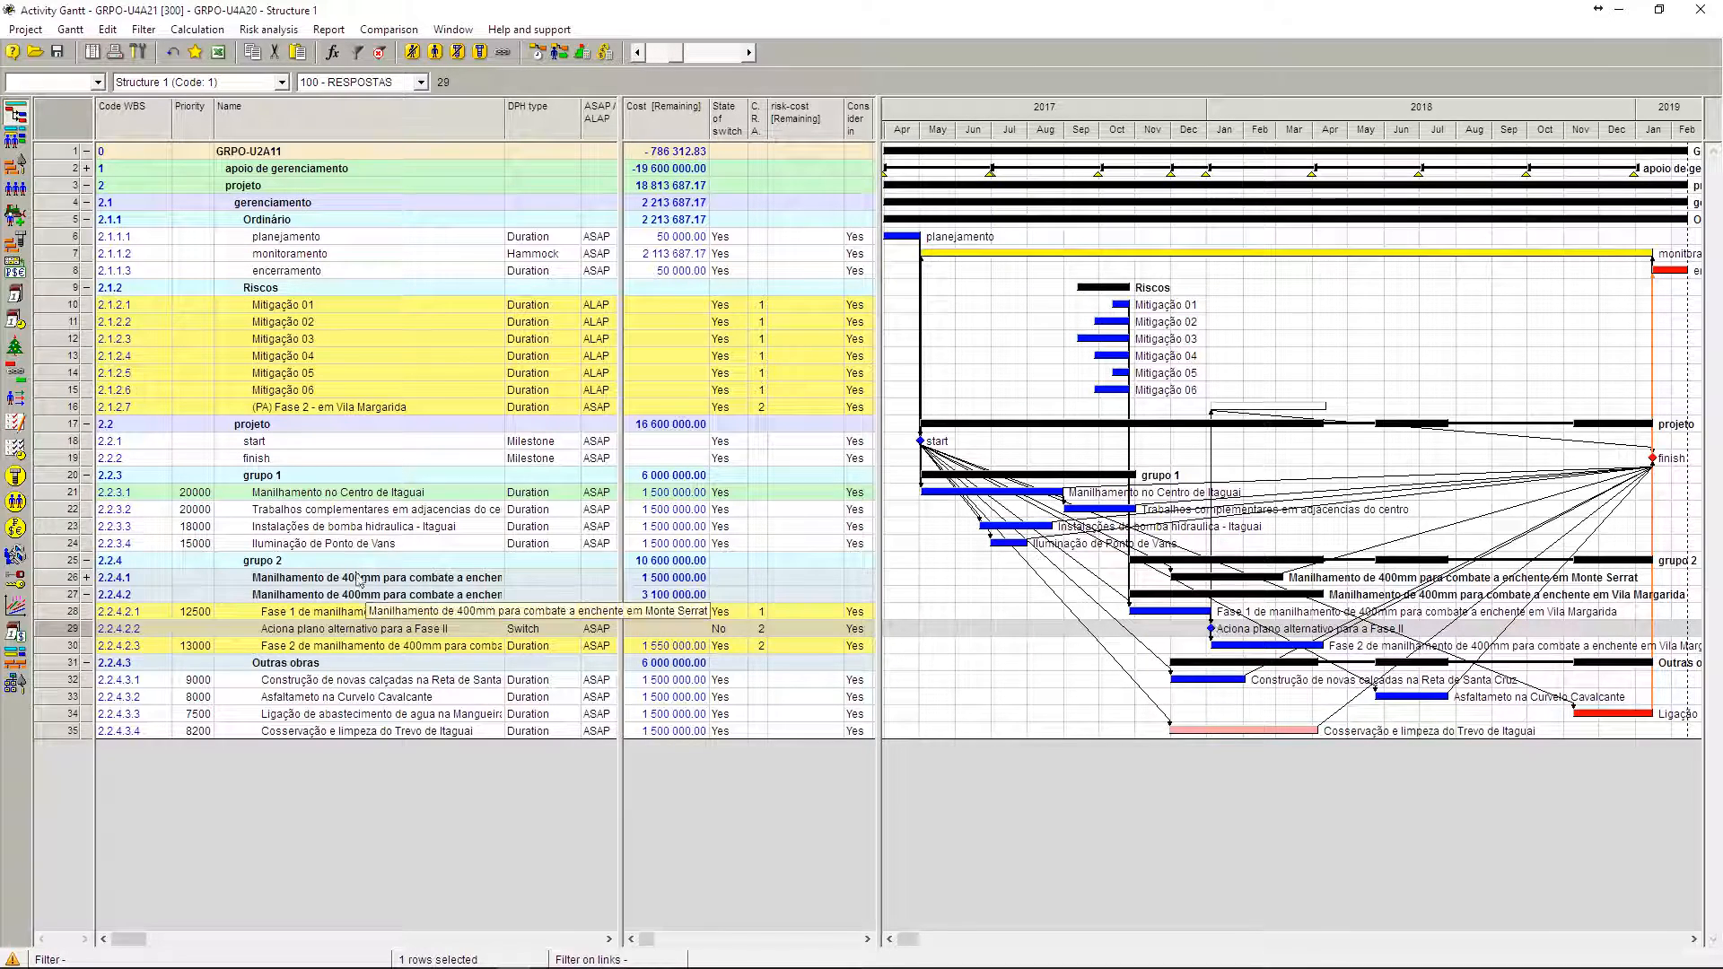
double_click(64, 636)
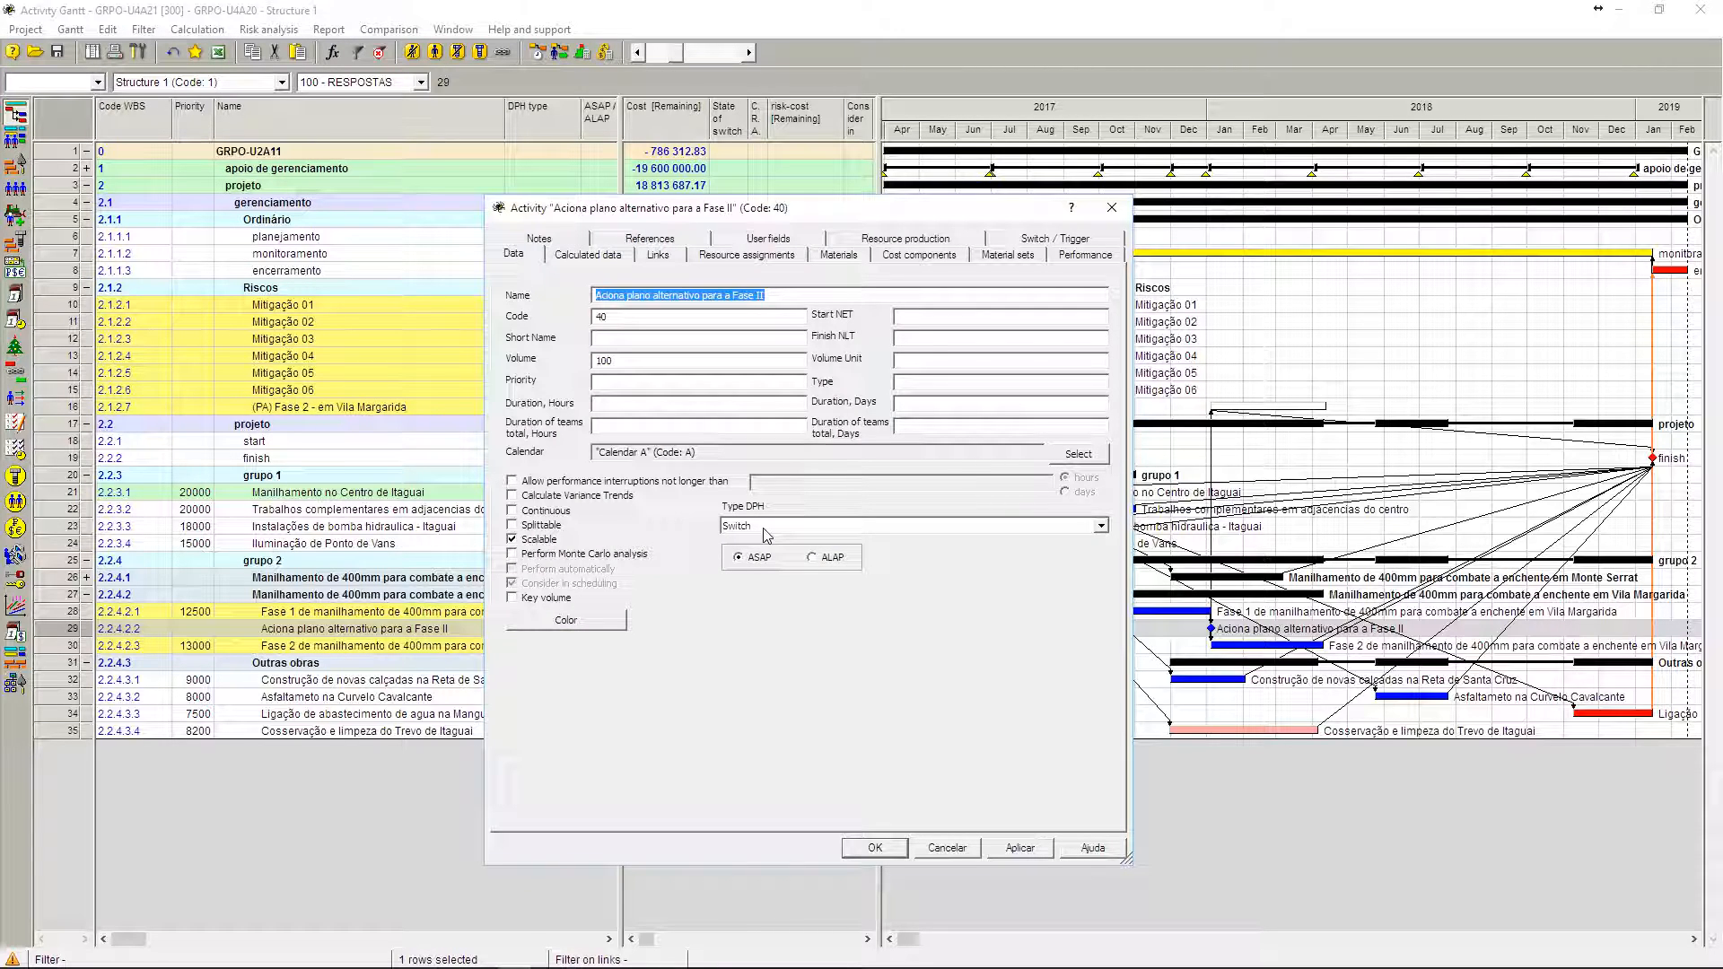
click(1037, 241)
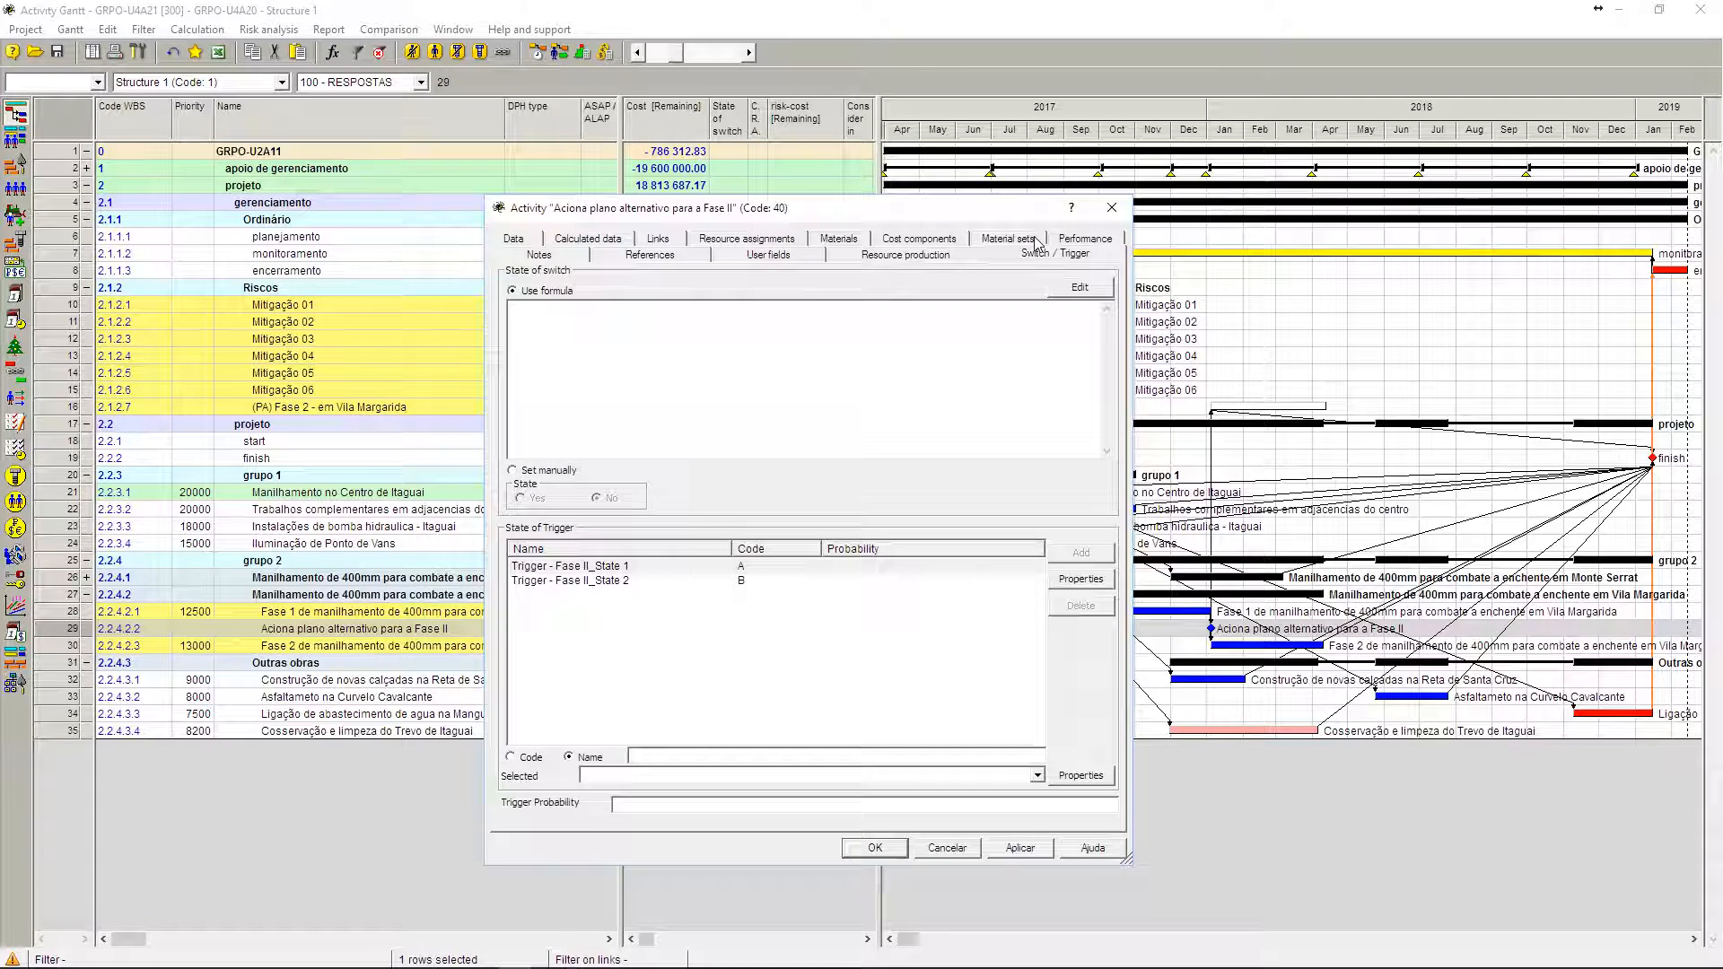
click(562, 570)
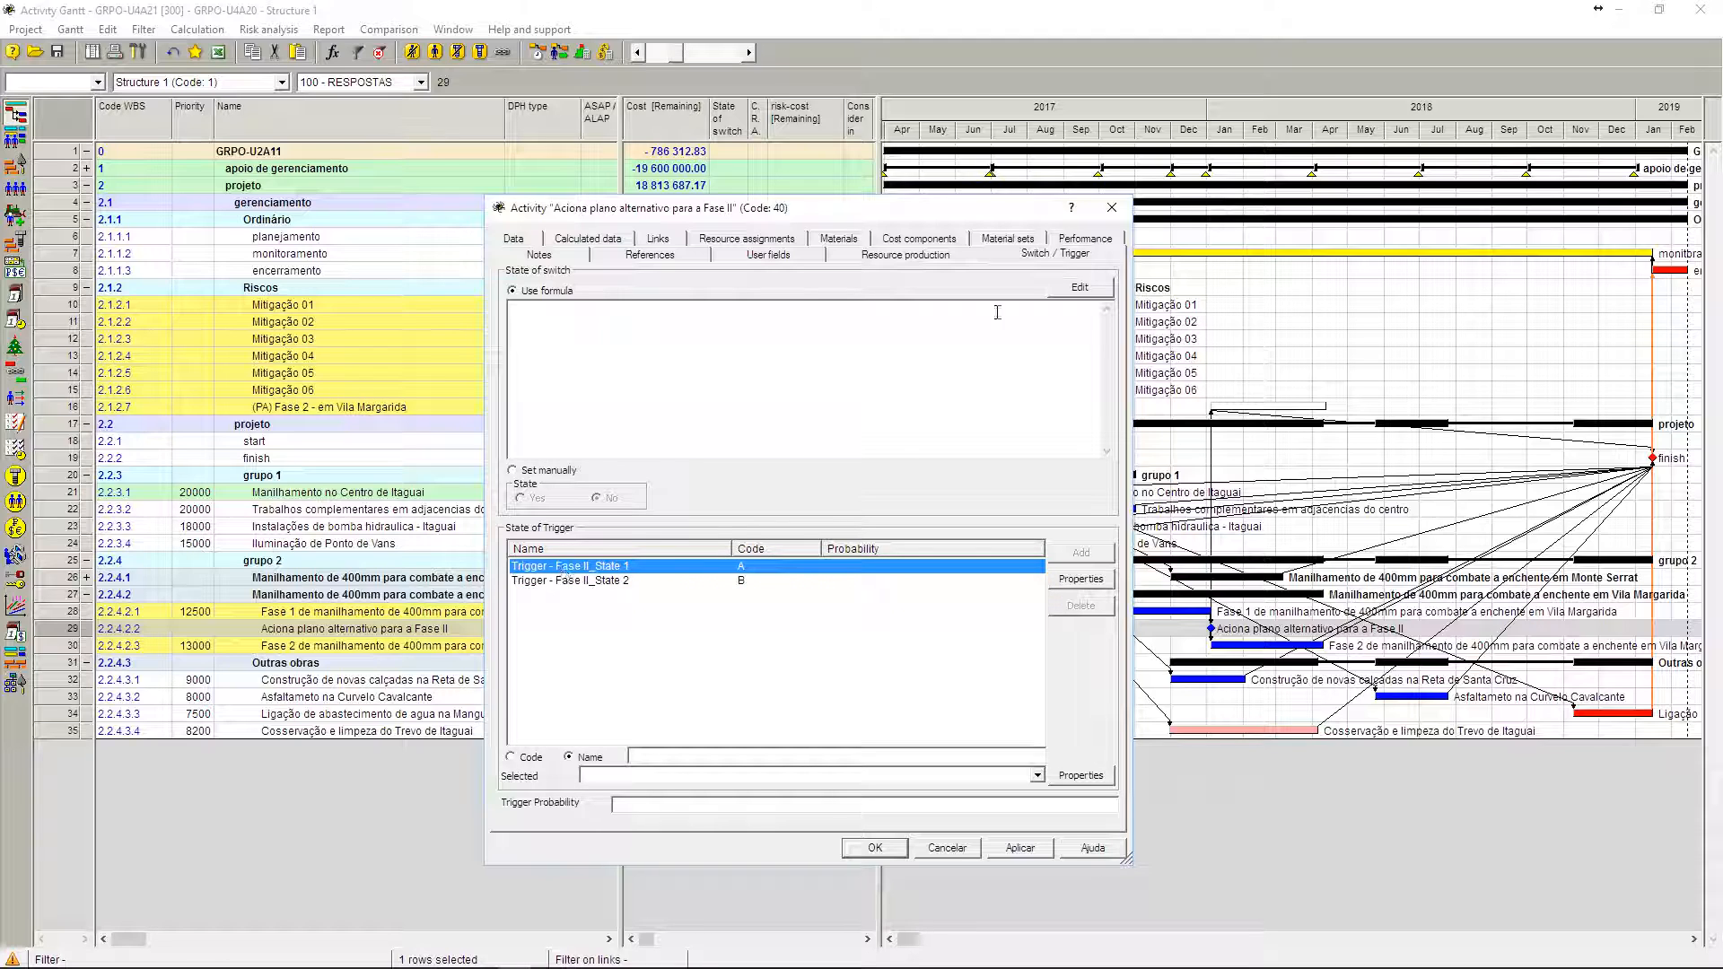
click(1111, 207)
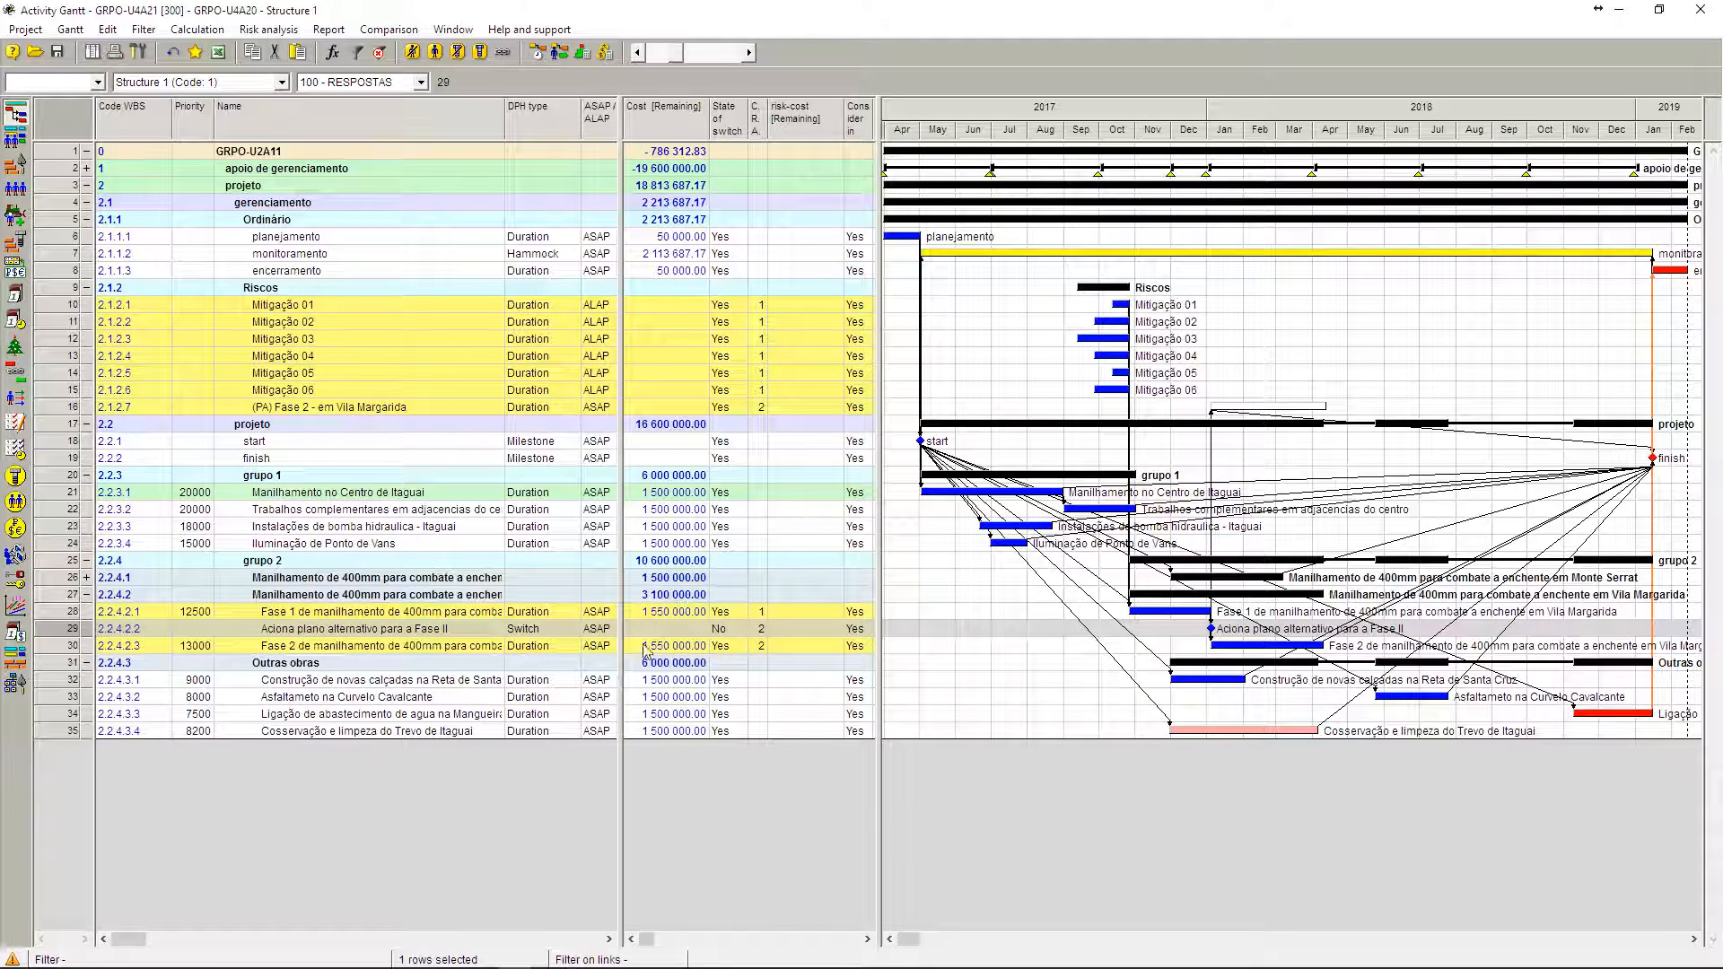
Step: Choose No as the state of switch for Aciona plano alternativo para a Fase II and recalculate the project schedule
click(727, 632)
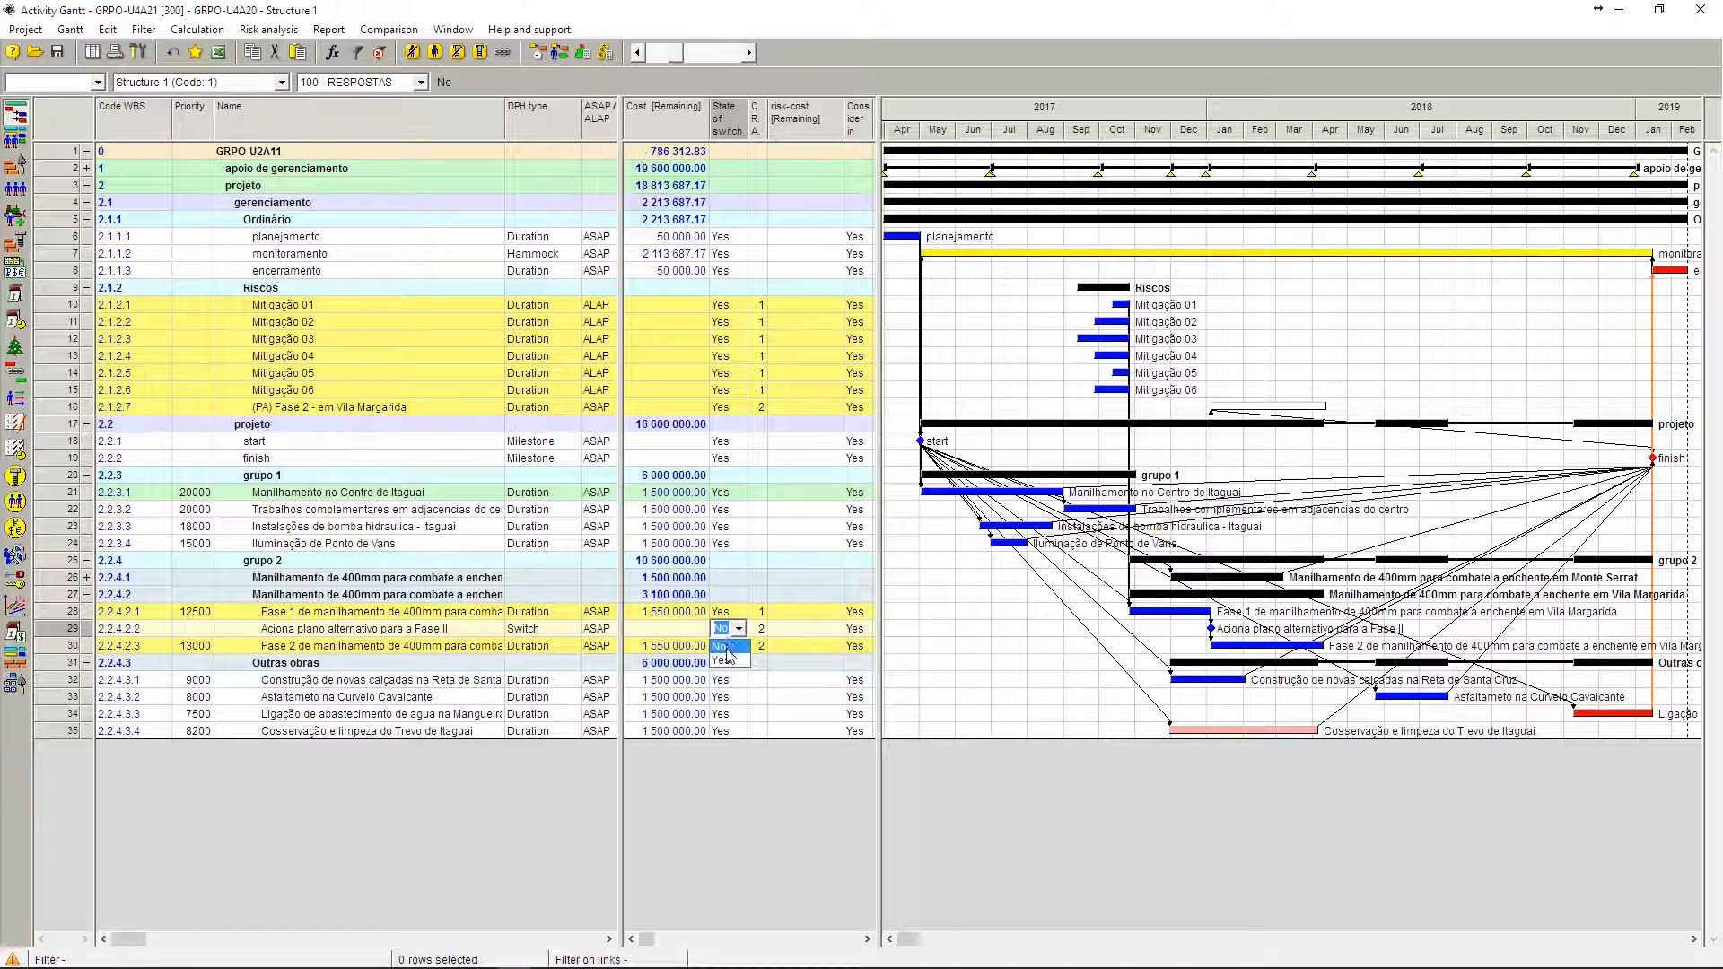
click(727, 650)
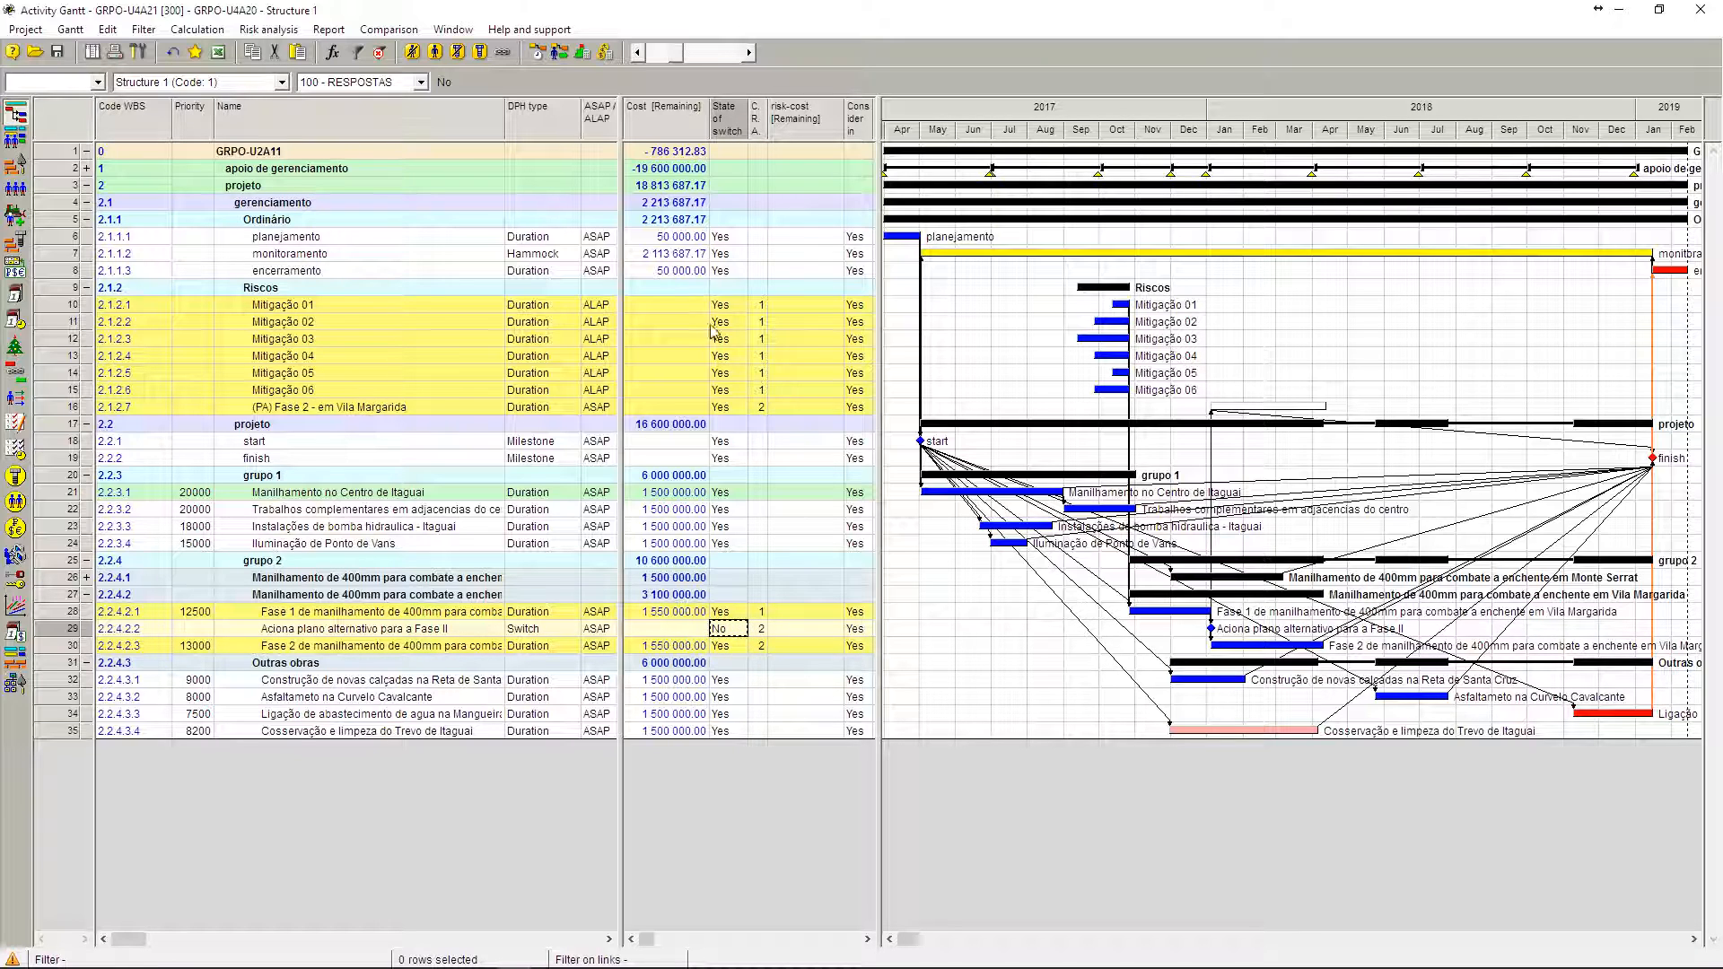
click(559, 51)
click(458, 765)
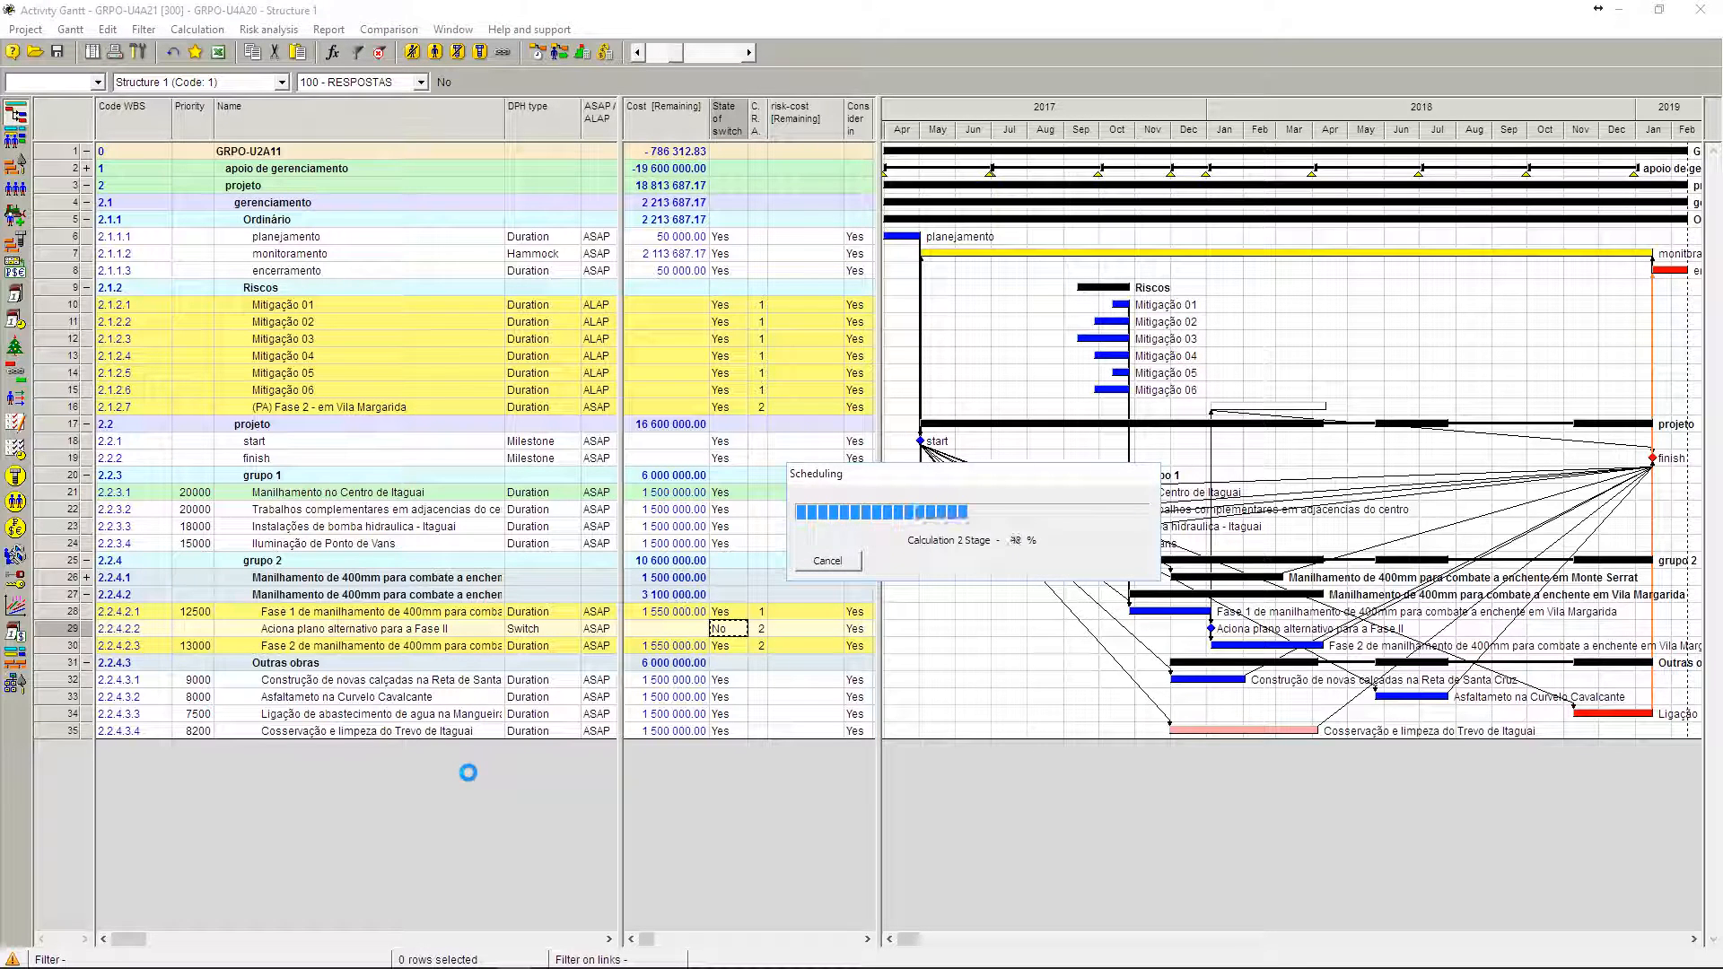
click(1019, 562)
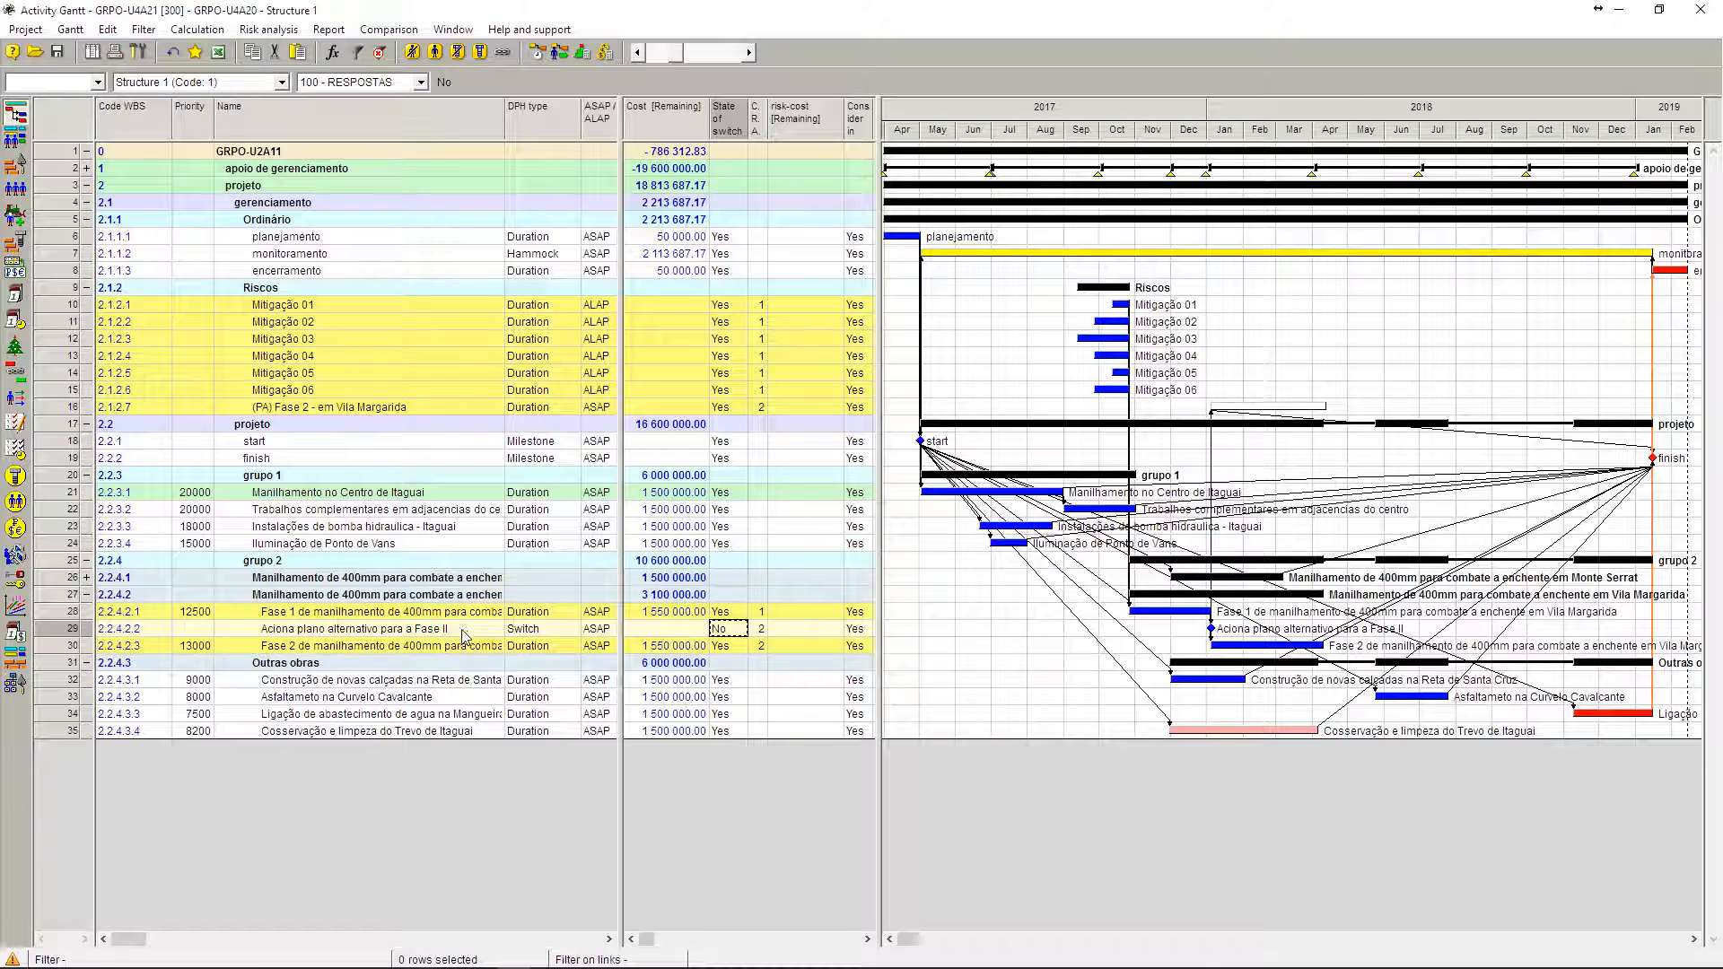
Step: Choose Yes as the state of switch for Aciona plano alternativo para a Fase II and recalculate the schedule to examine (PA) Fase 2 - em Vila Margarida
click(738, 629)
click(727, 661)
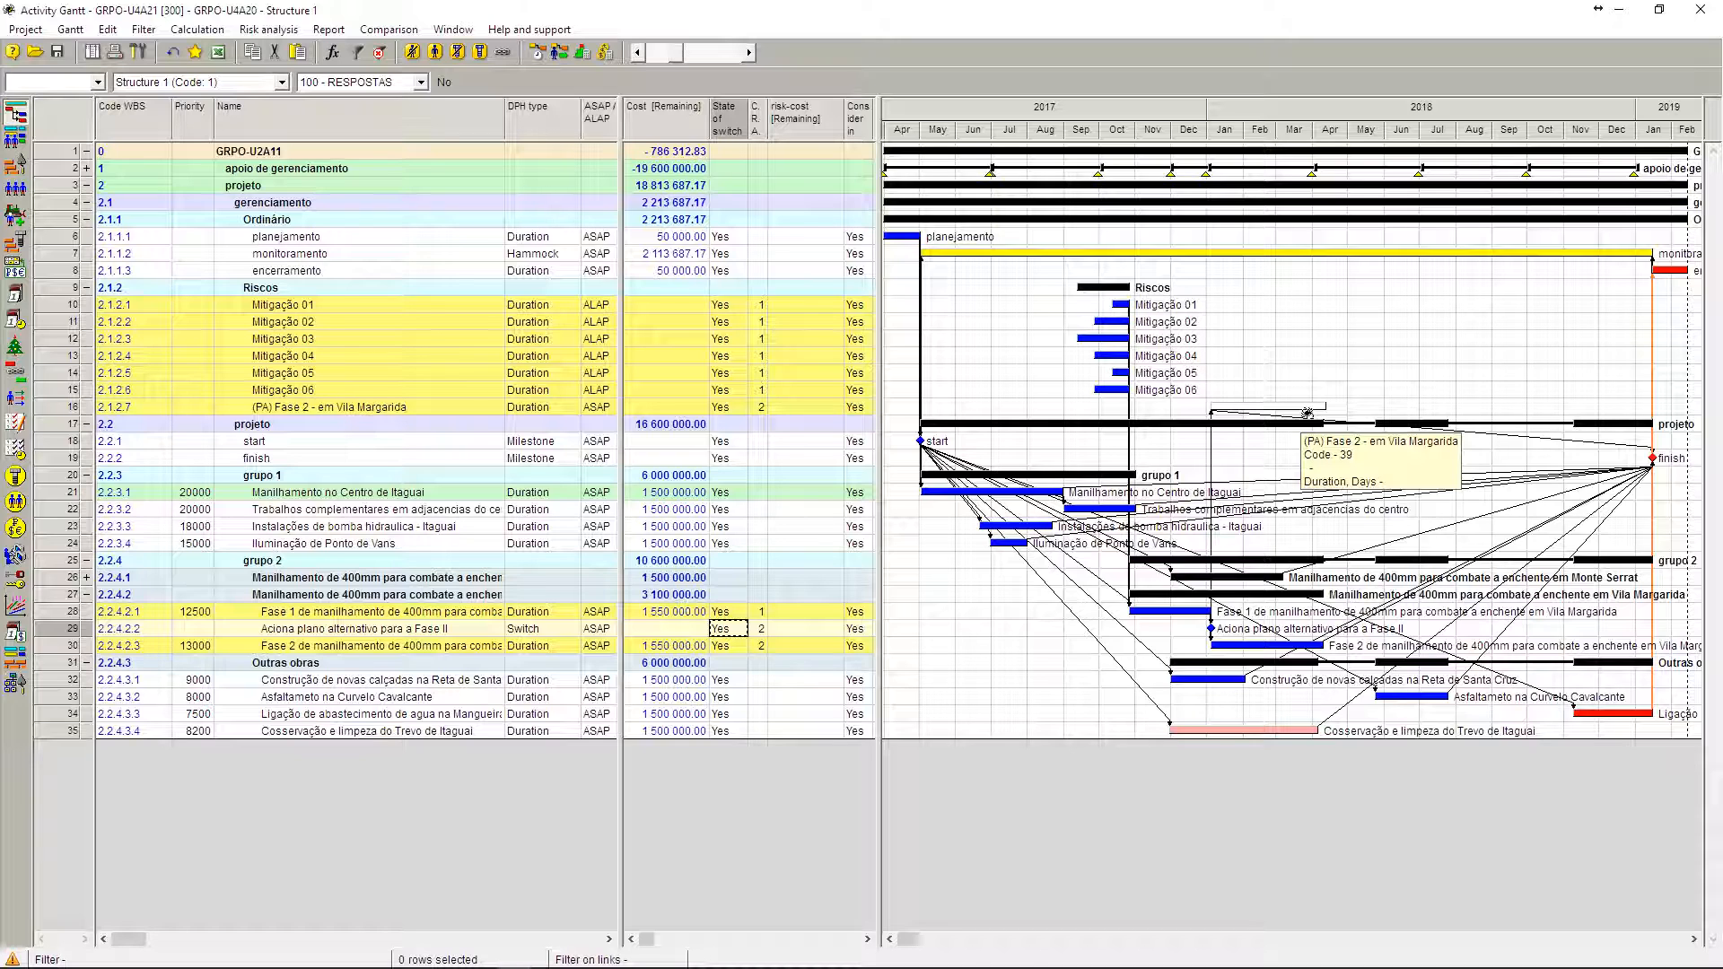
click(568, 57)
click(446, 769)
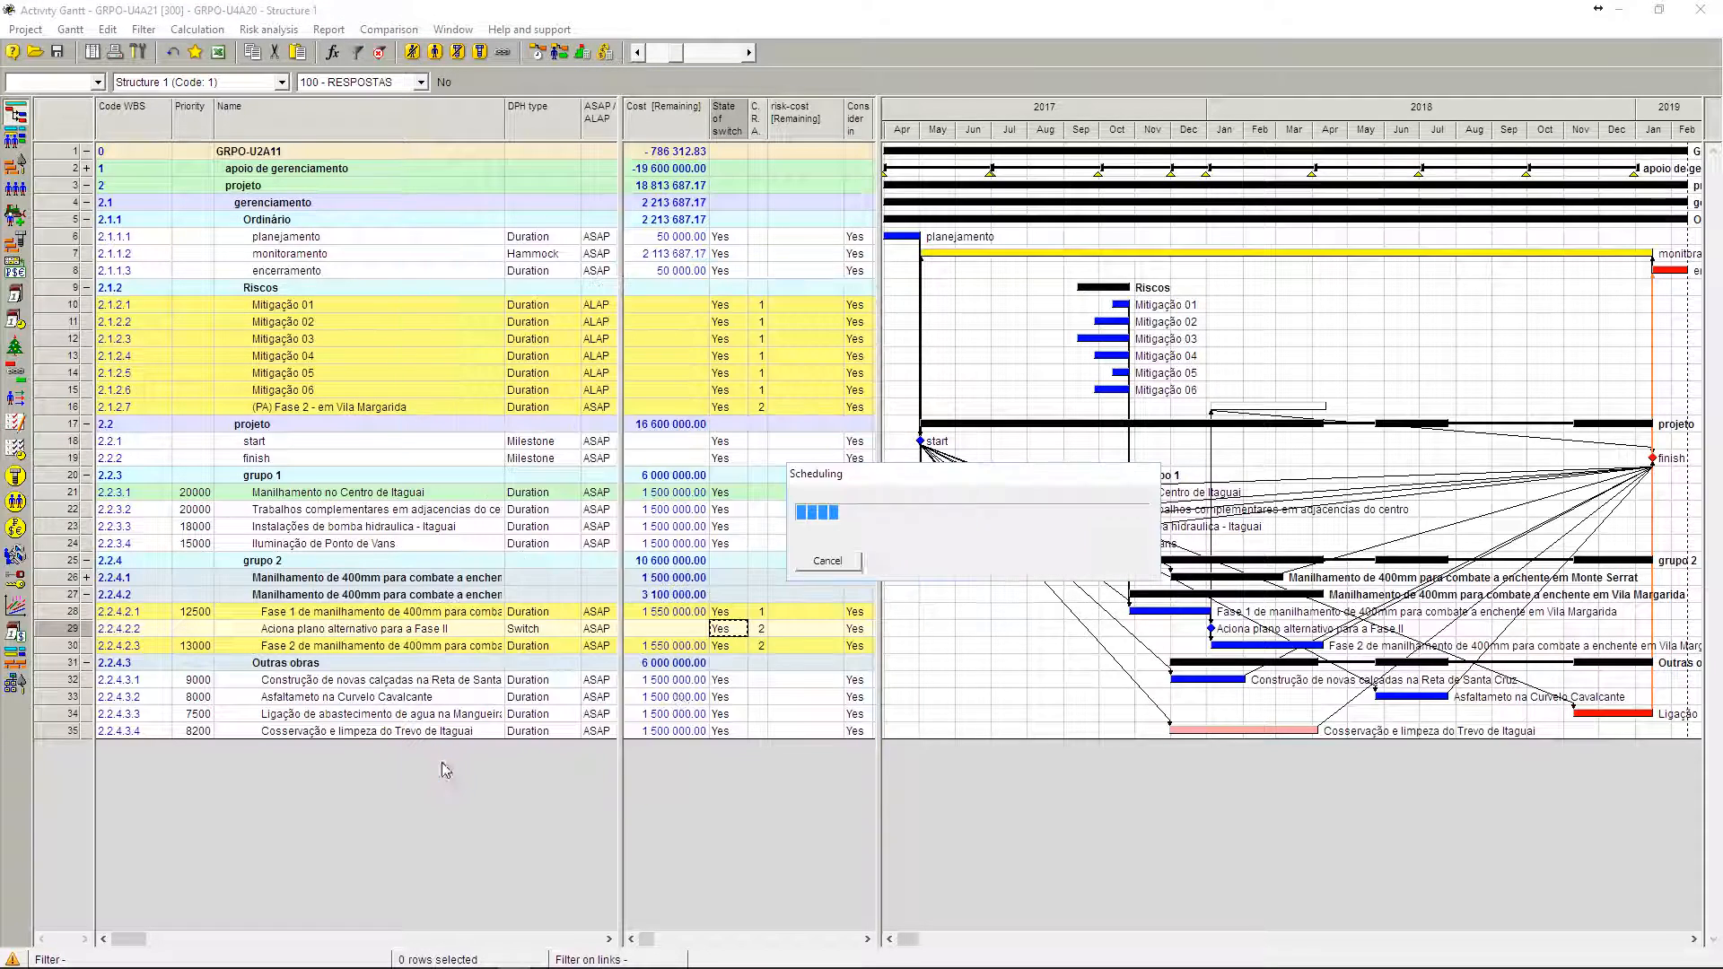
click(1009, 560)
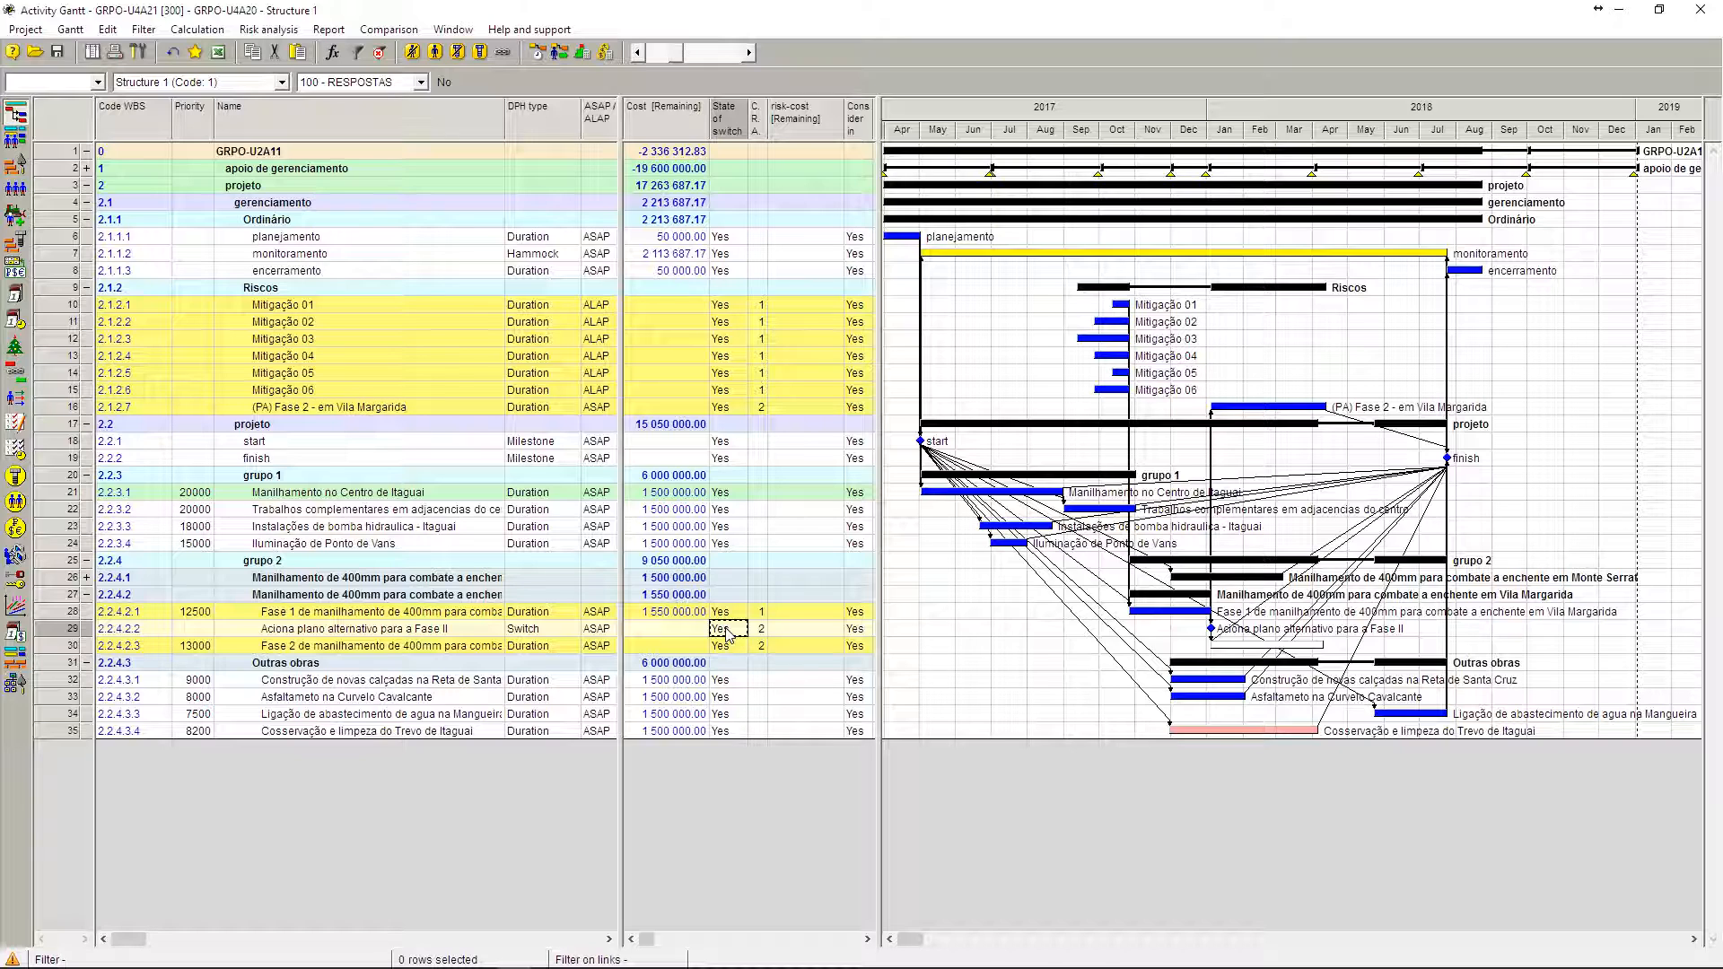
click(433, 414)
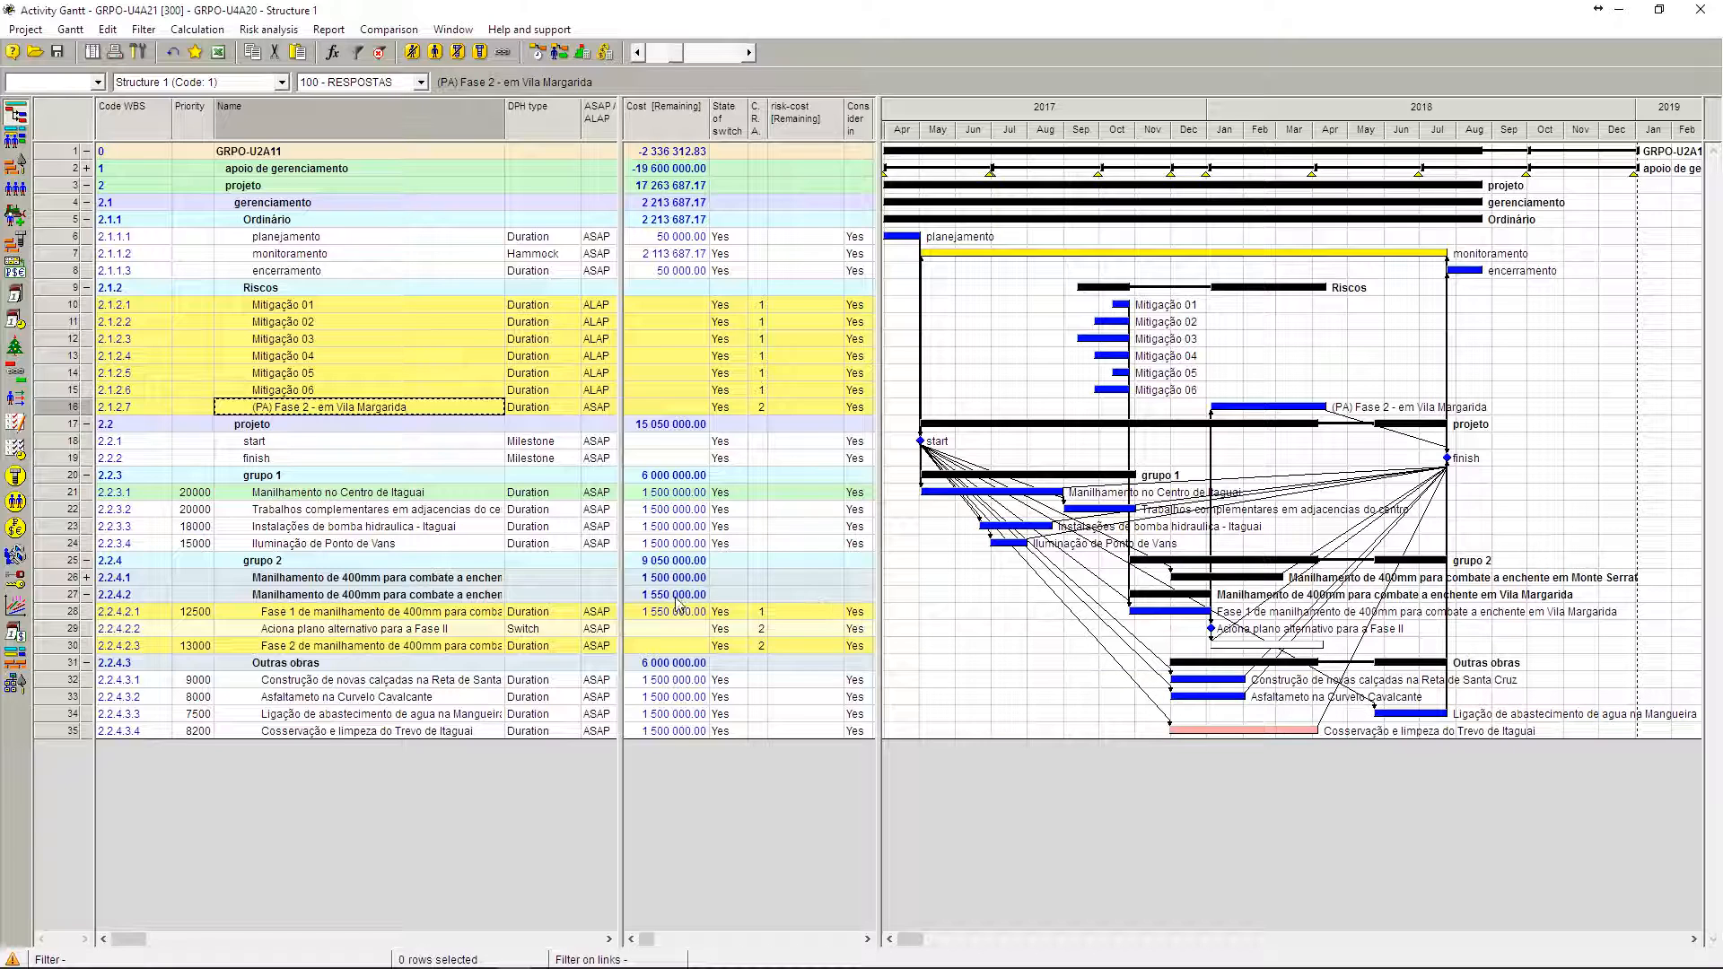
Step: Return the state of switch of Aciona plano alternativo para a Fase II to No and recalculate the project schedule
click(721, 632)
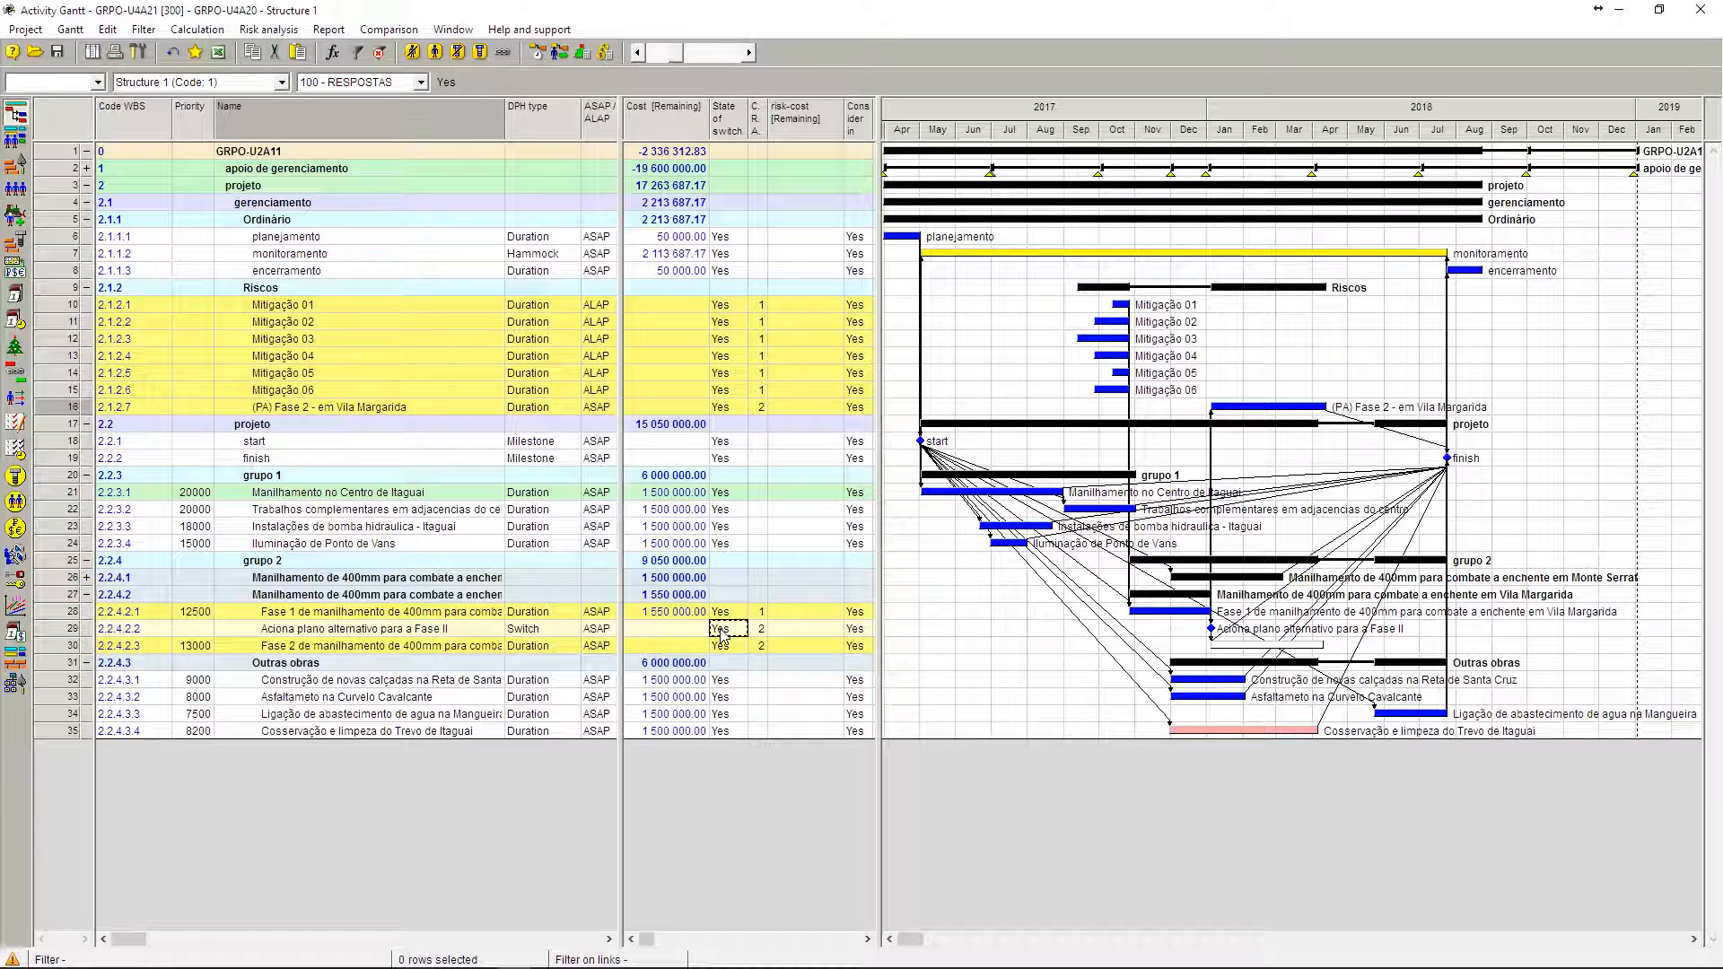
click(723, 632)
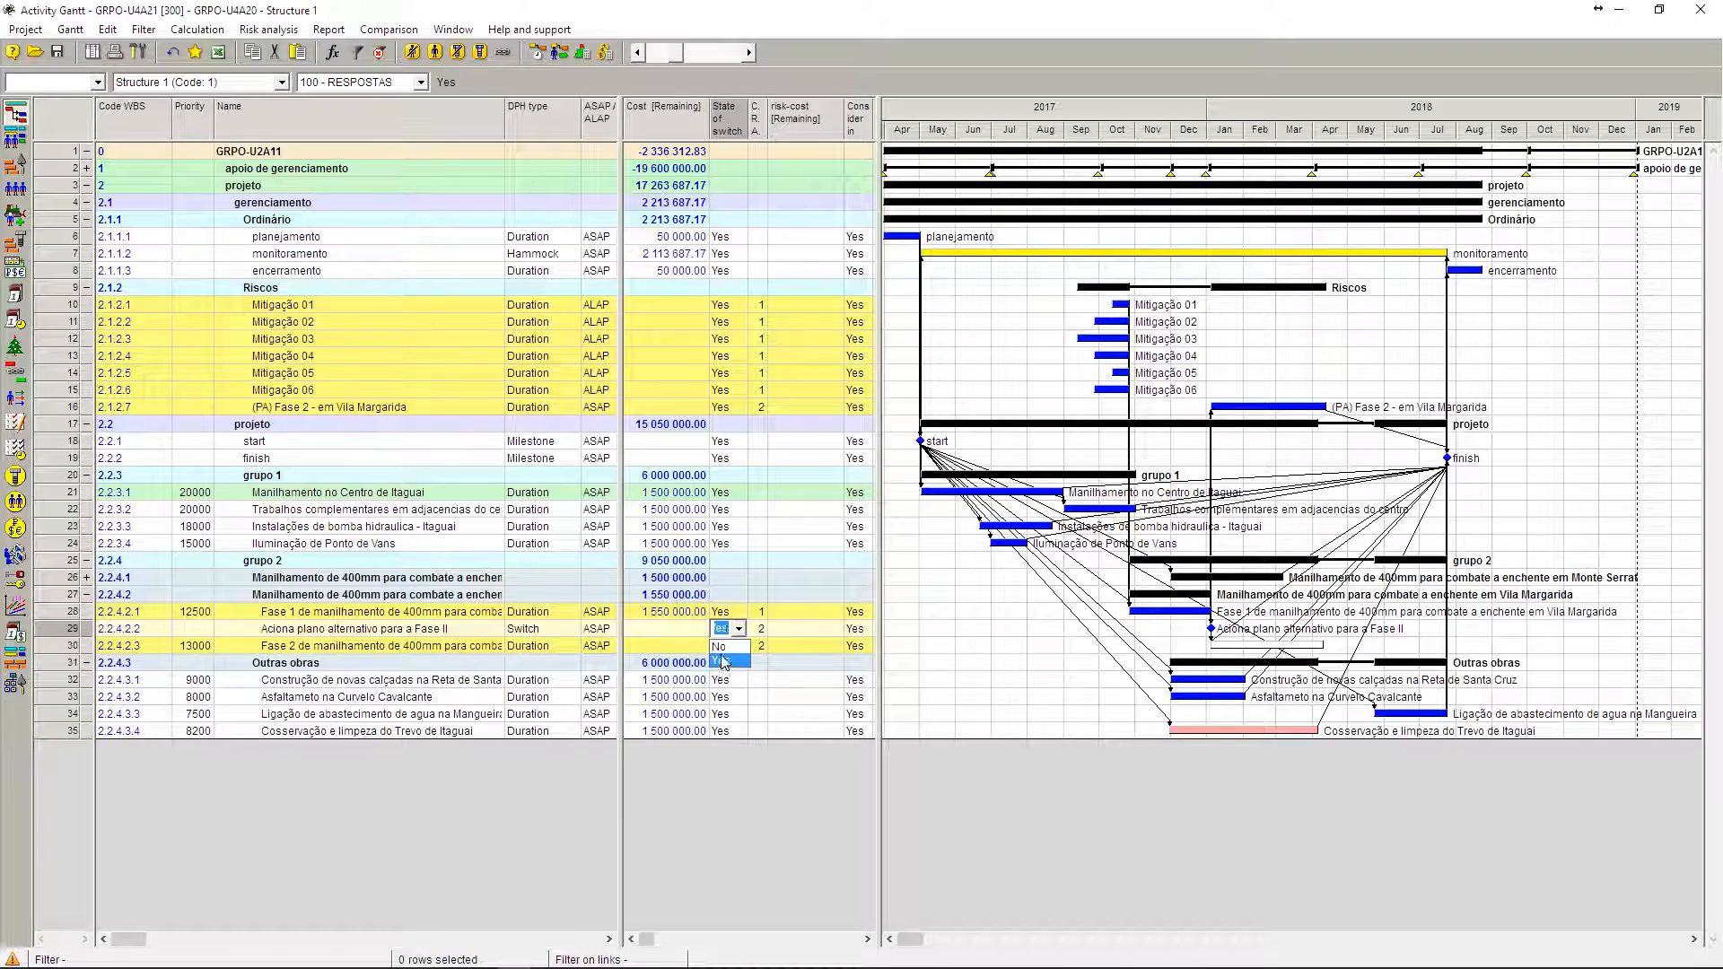
click(475, 630)
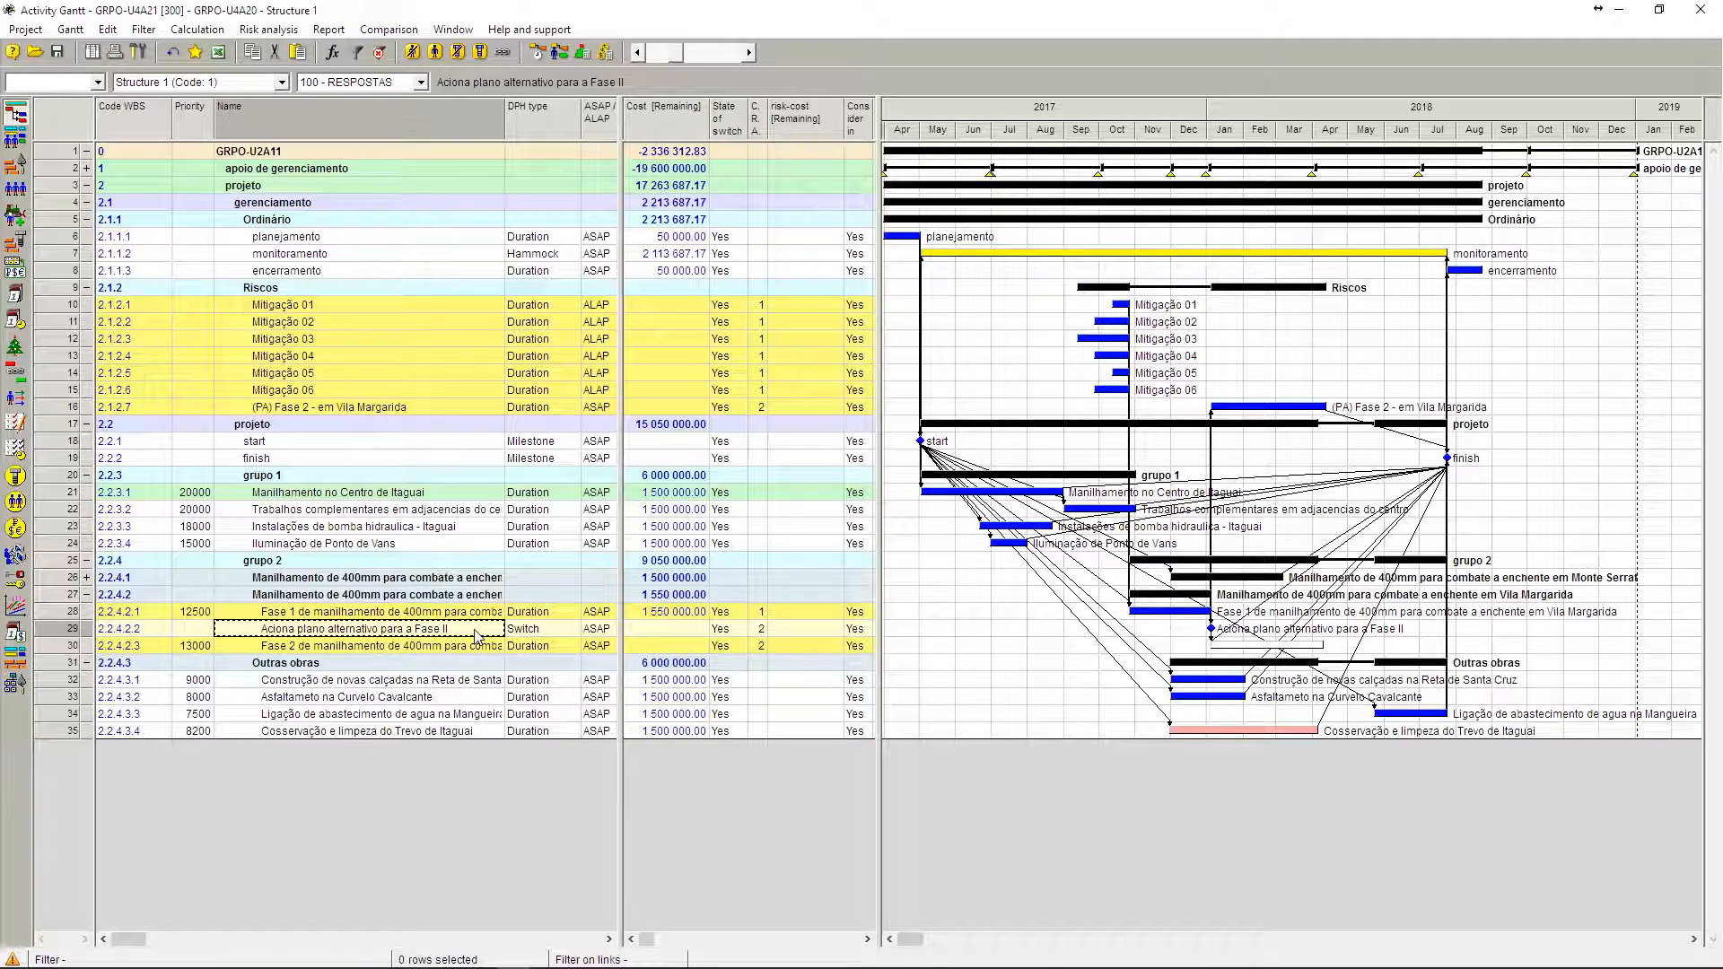
click(739, 629)
click(727, 647)
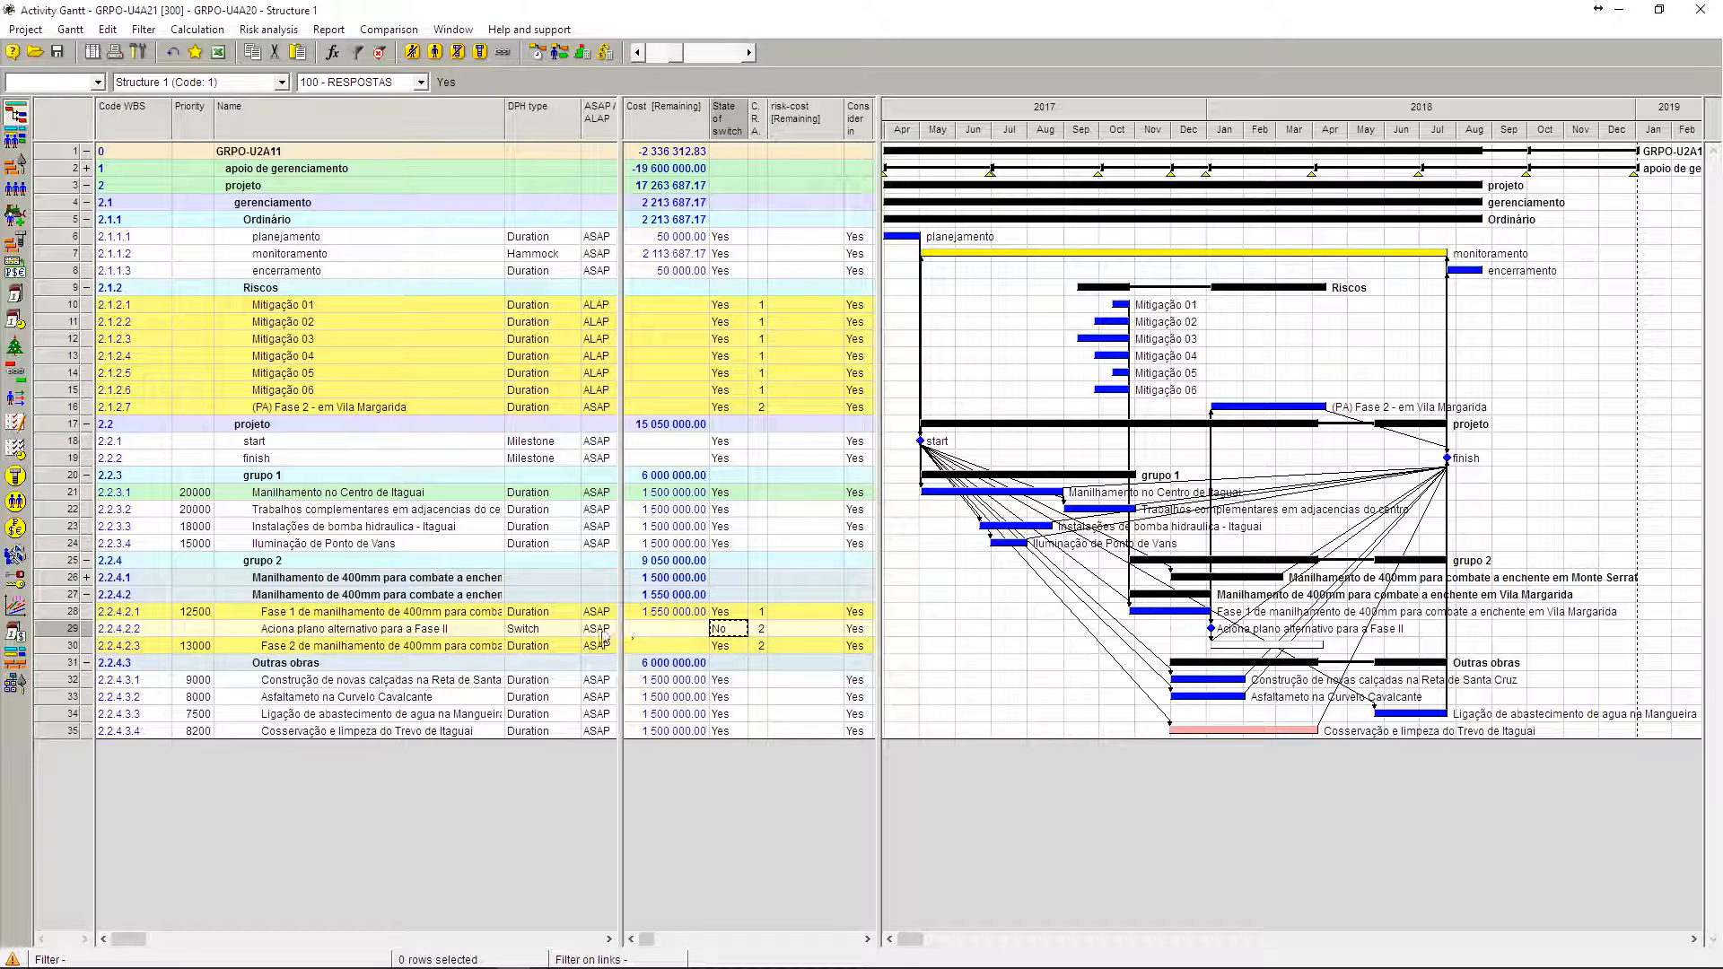
click(476, 632)
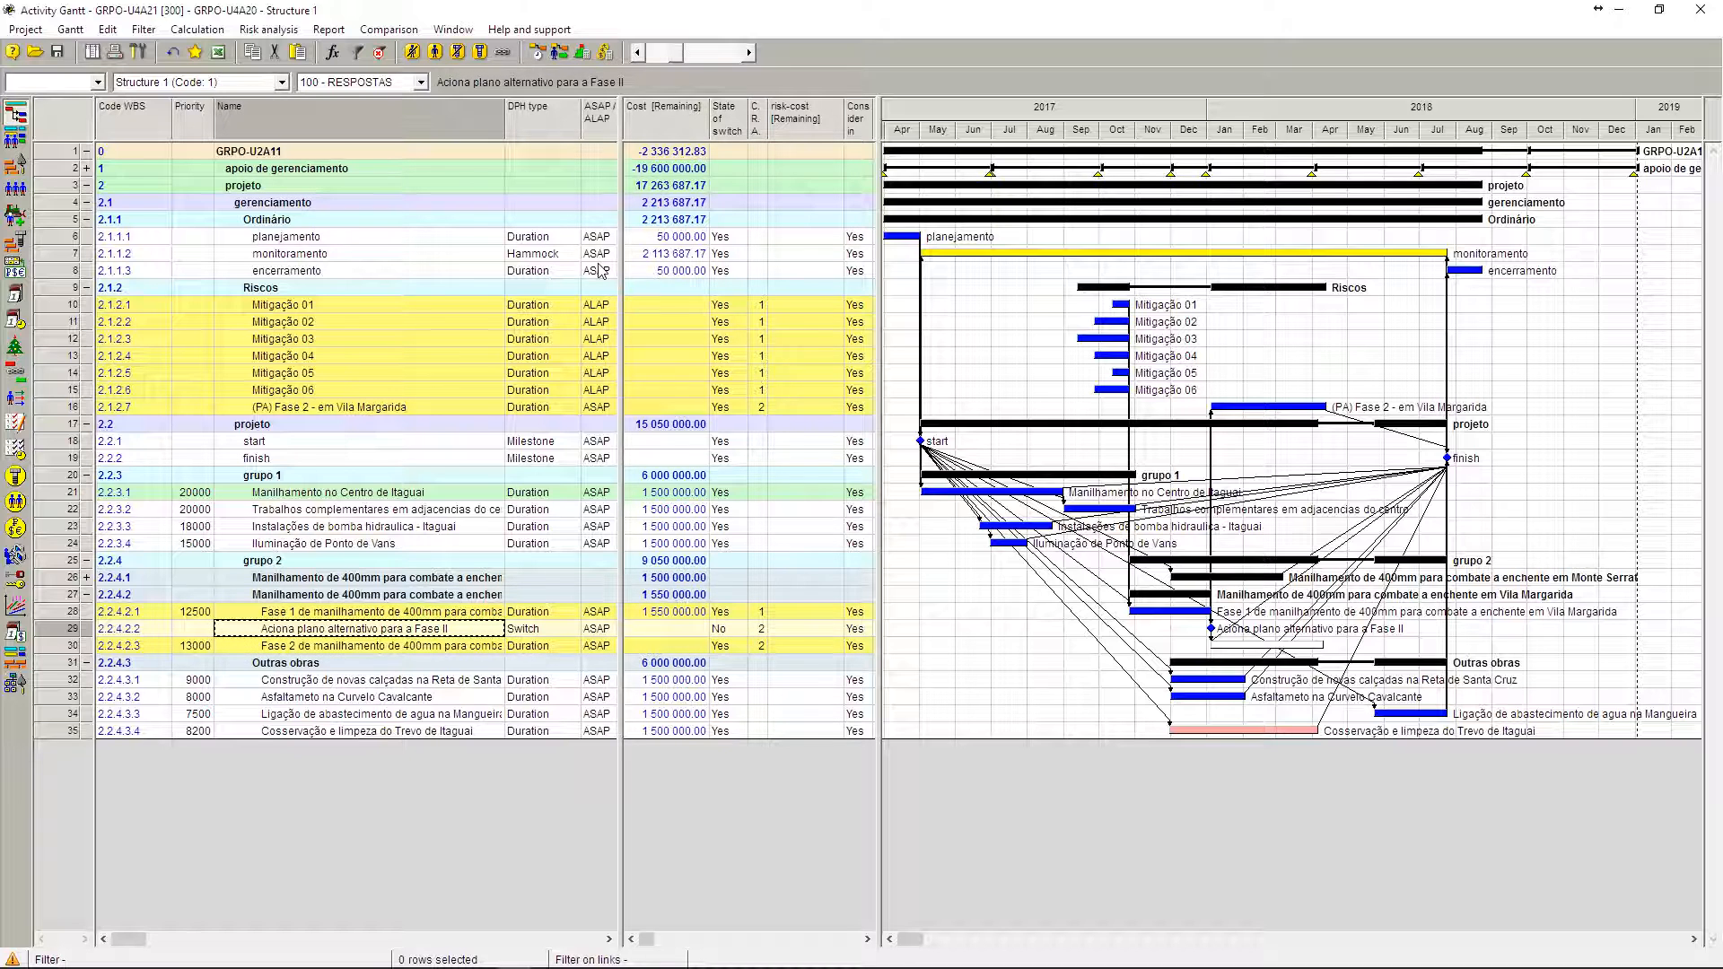
click(560, 52)
click(437, 767)
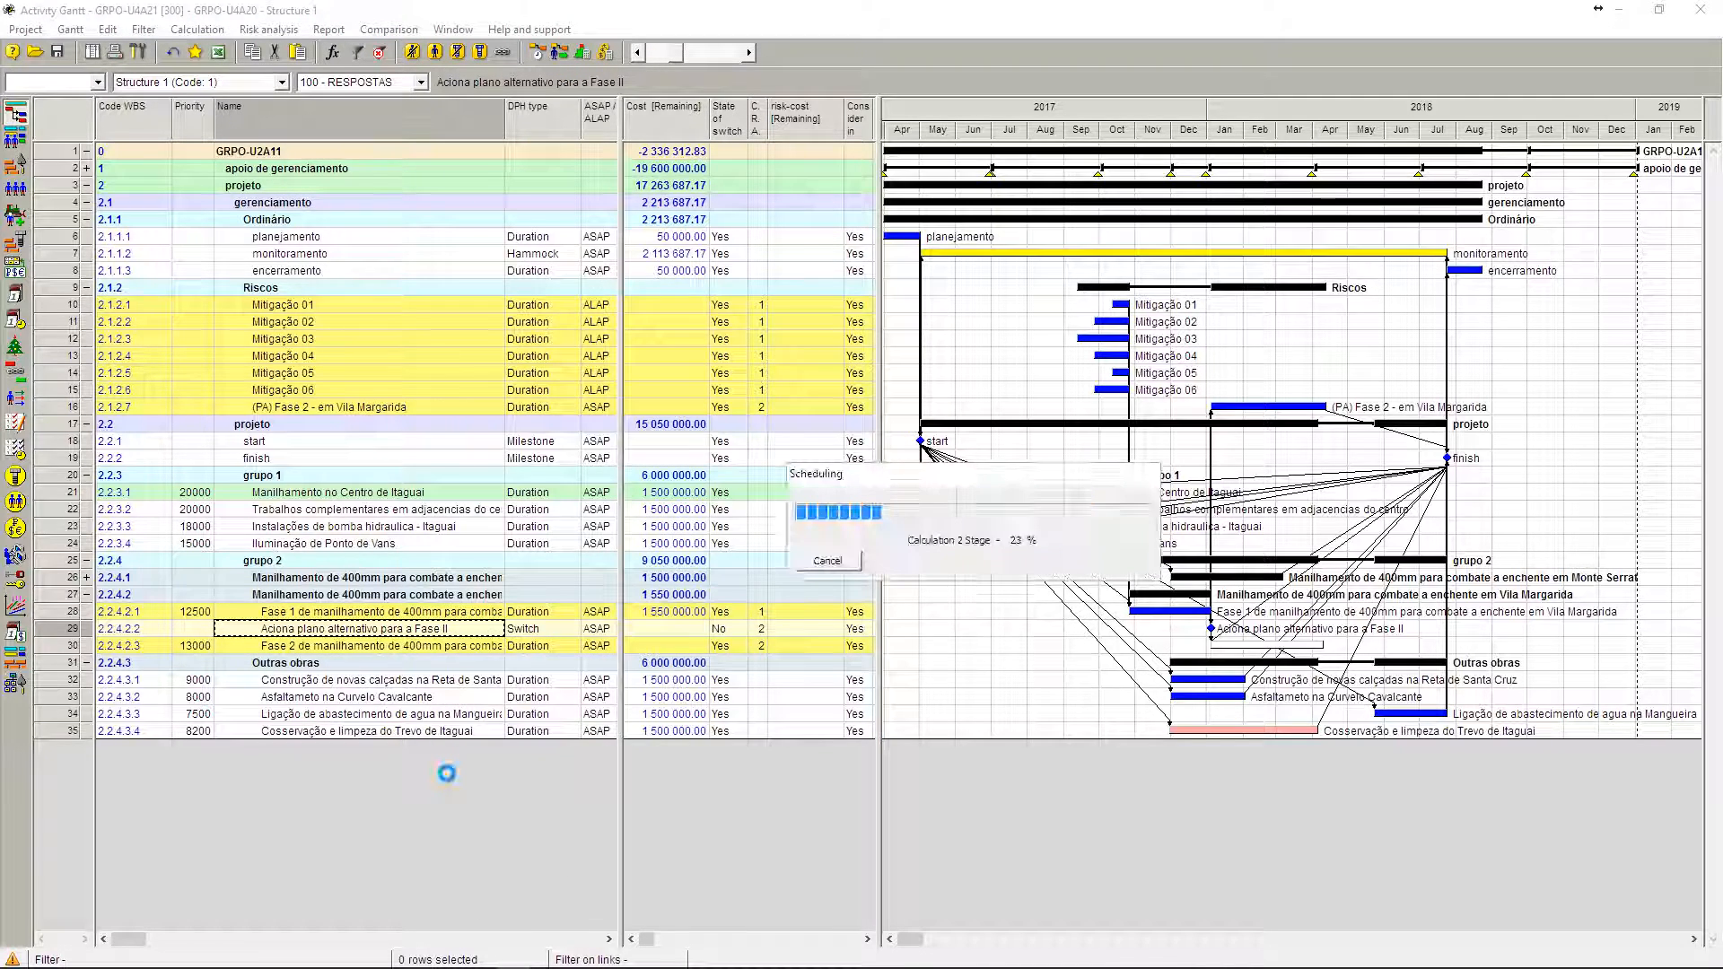
click(1023, 562)
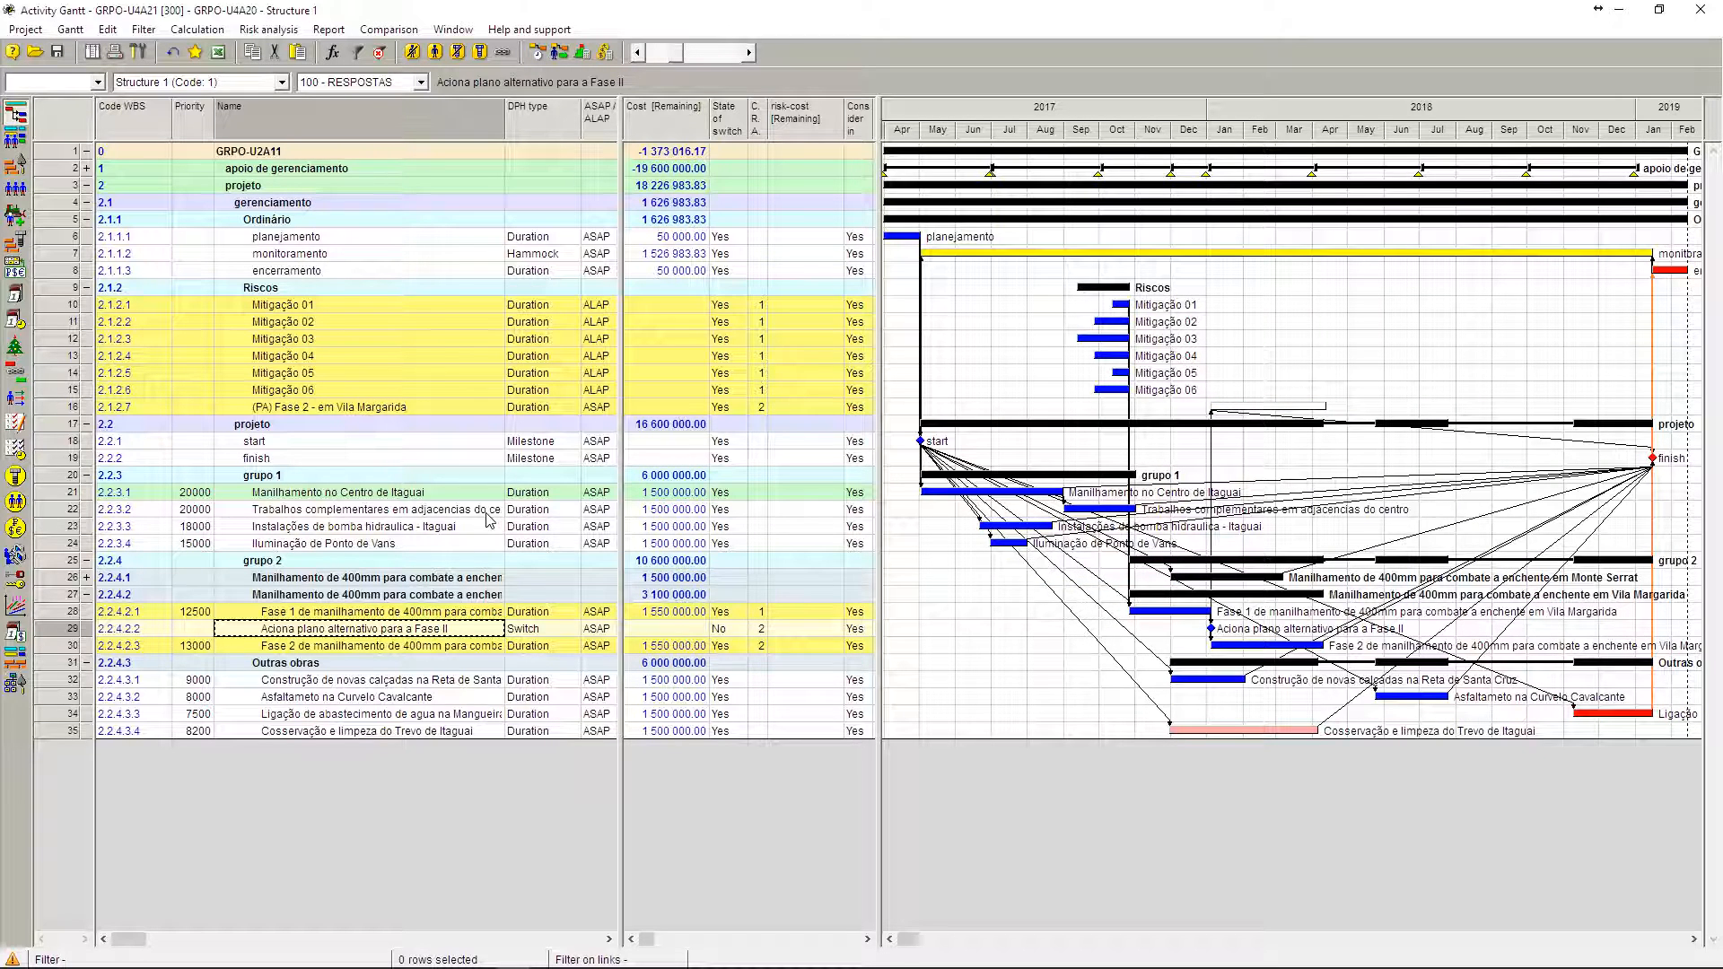
Step: View the chuvas de verao formula in the project's formula list and close the list without executing it
click(103, 30)
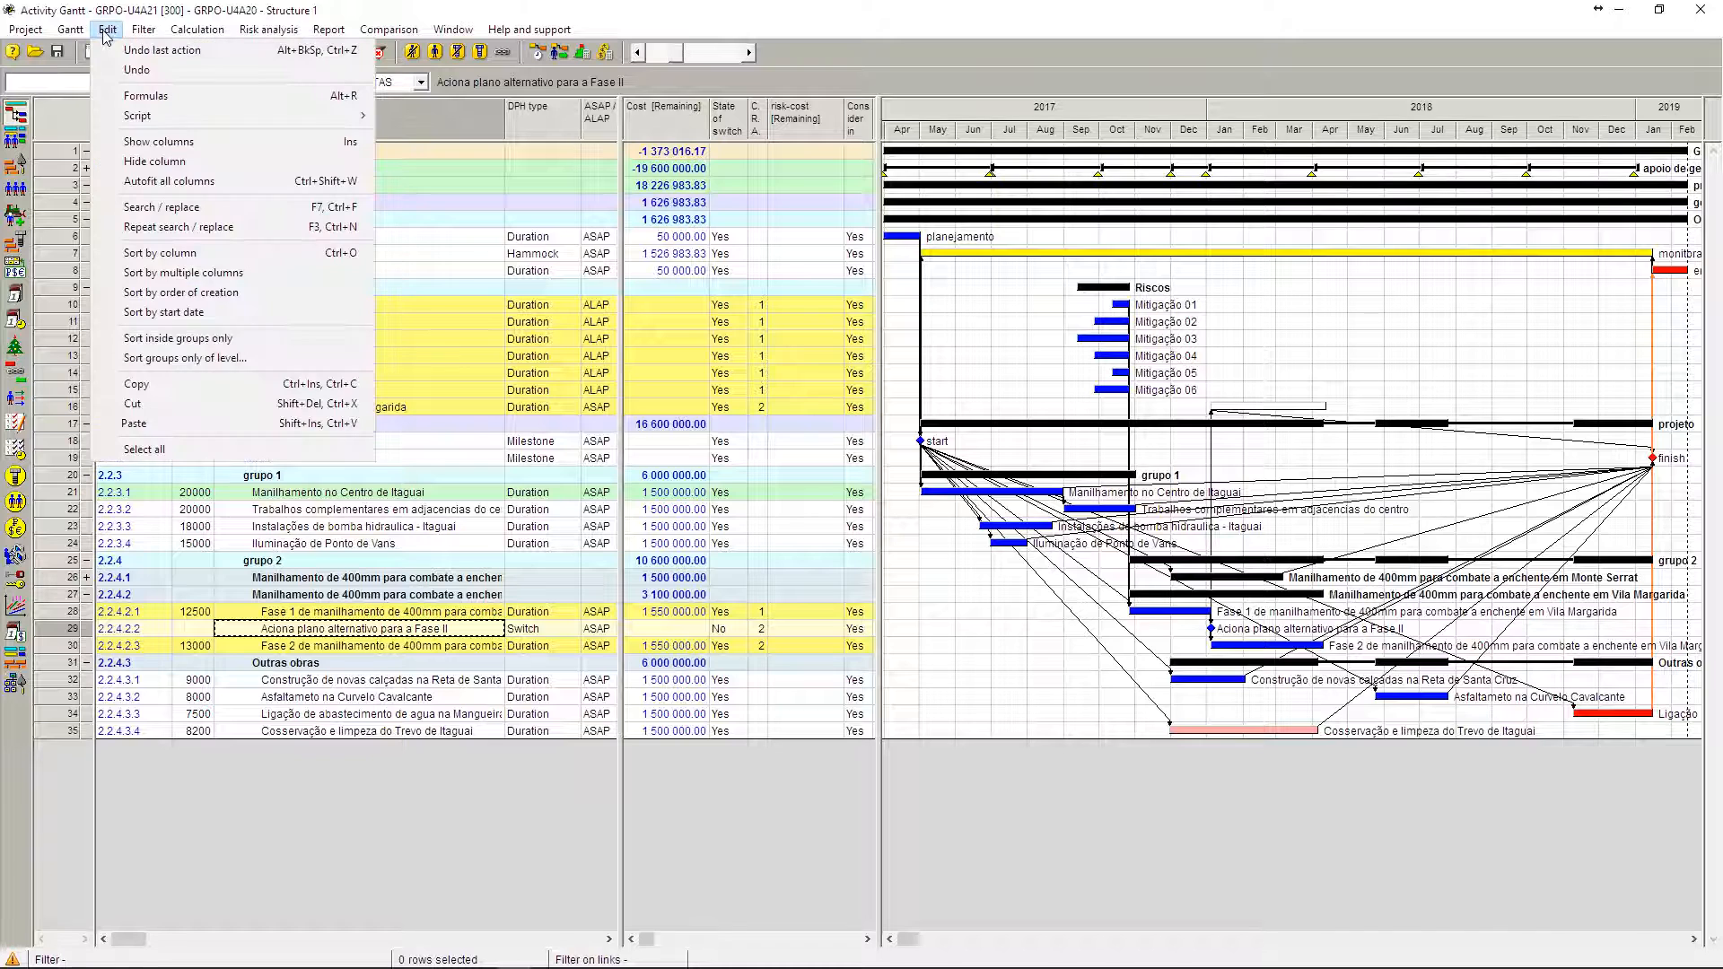
click(125, 90)
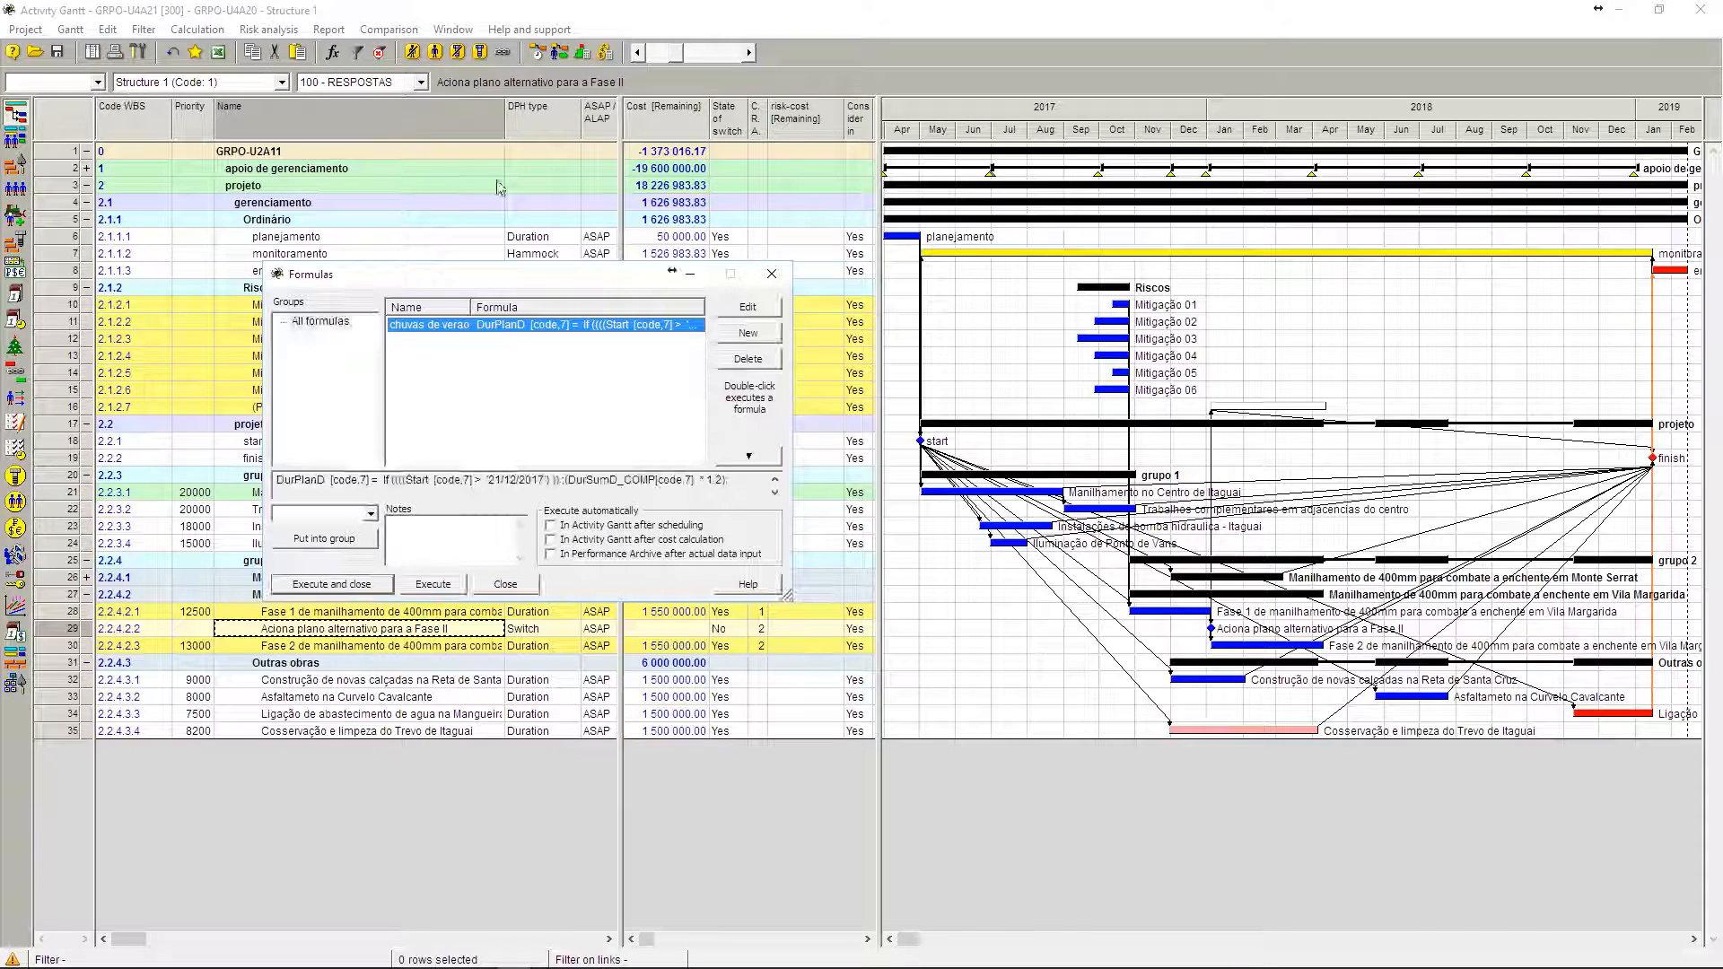
drag(500, 285, 752, 332)
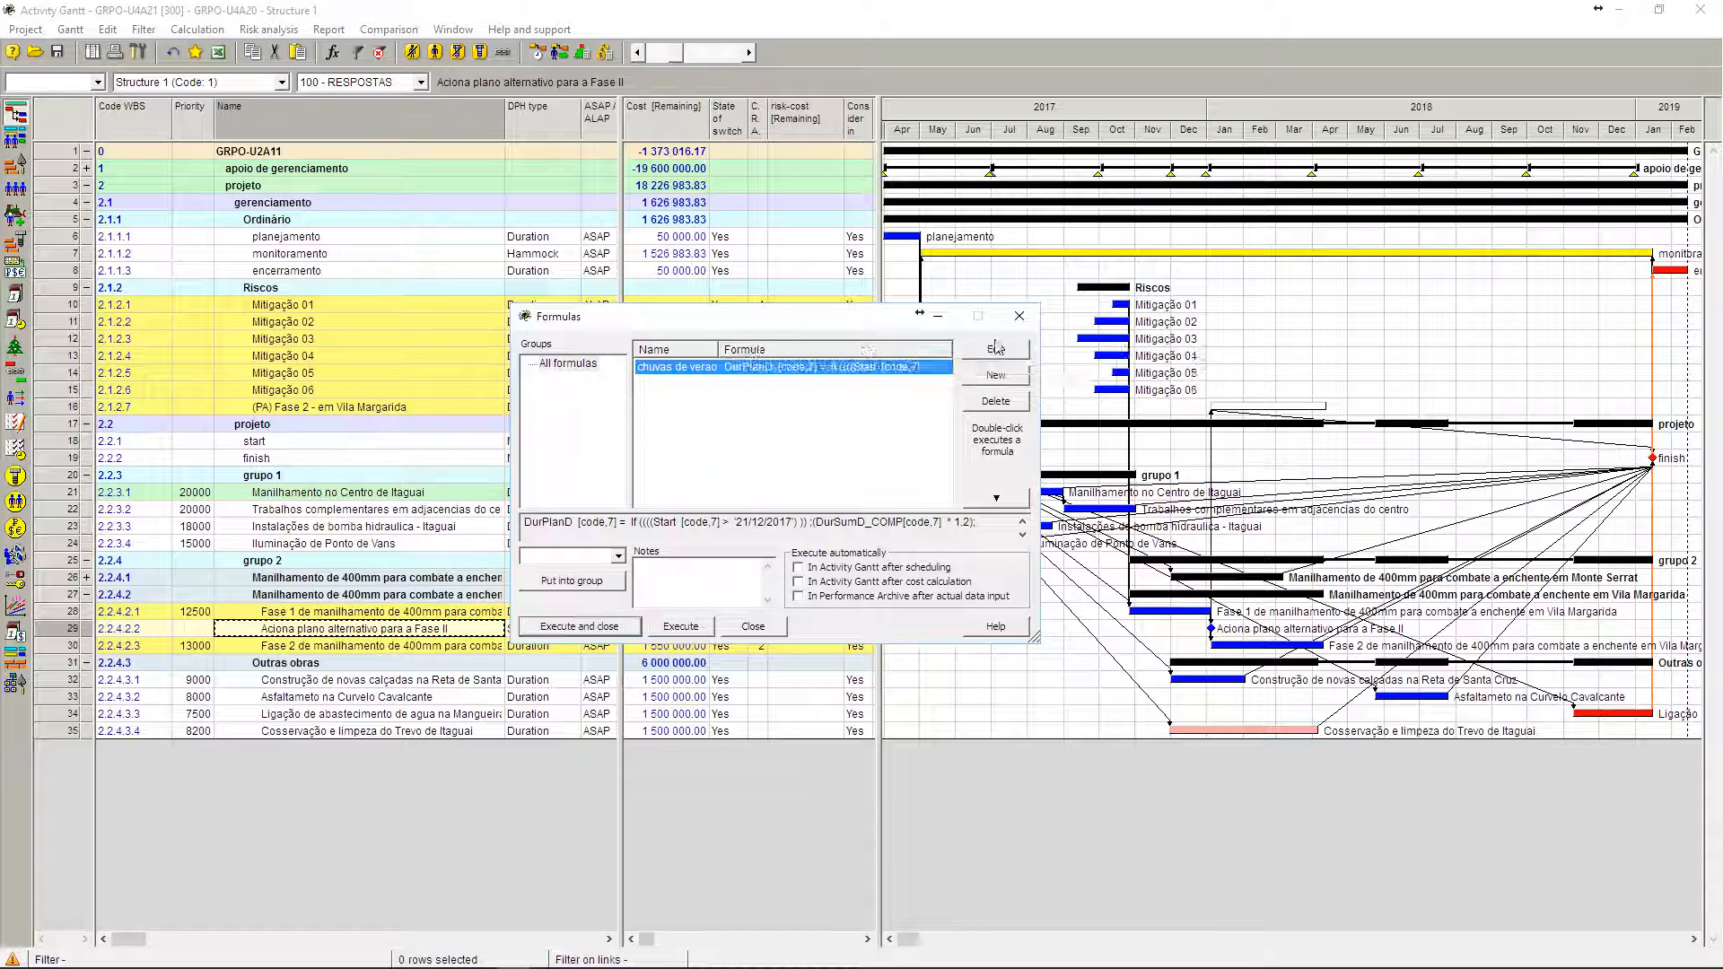
click(1019, 317)
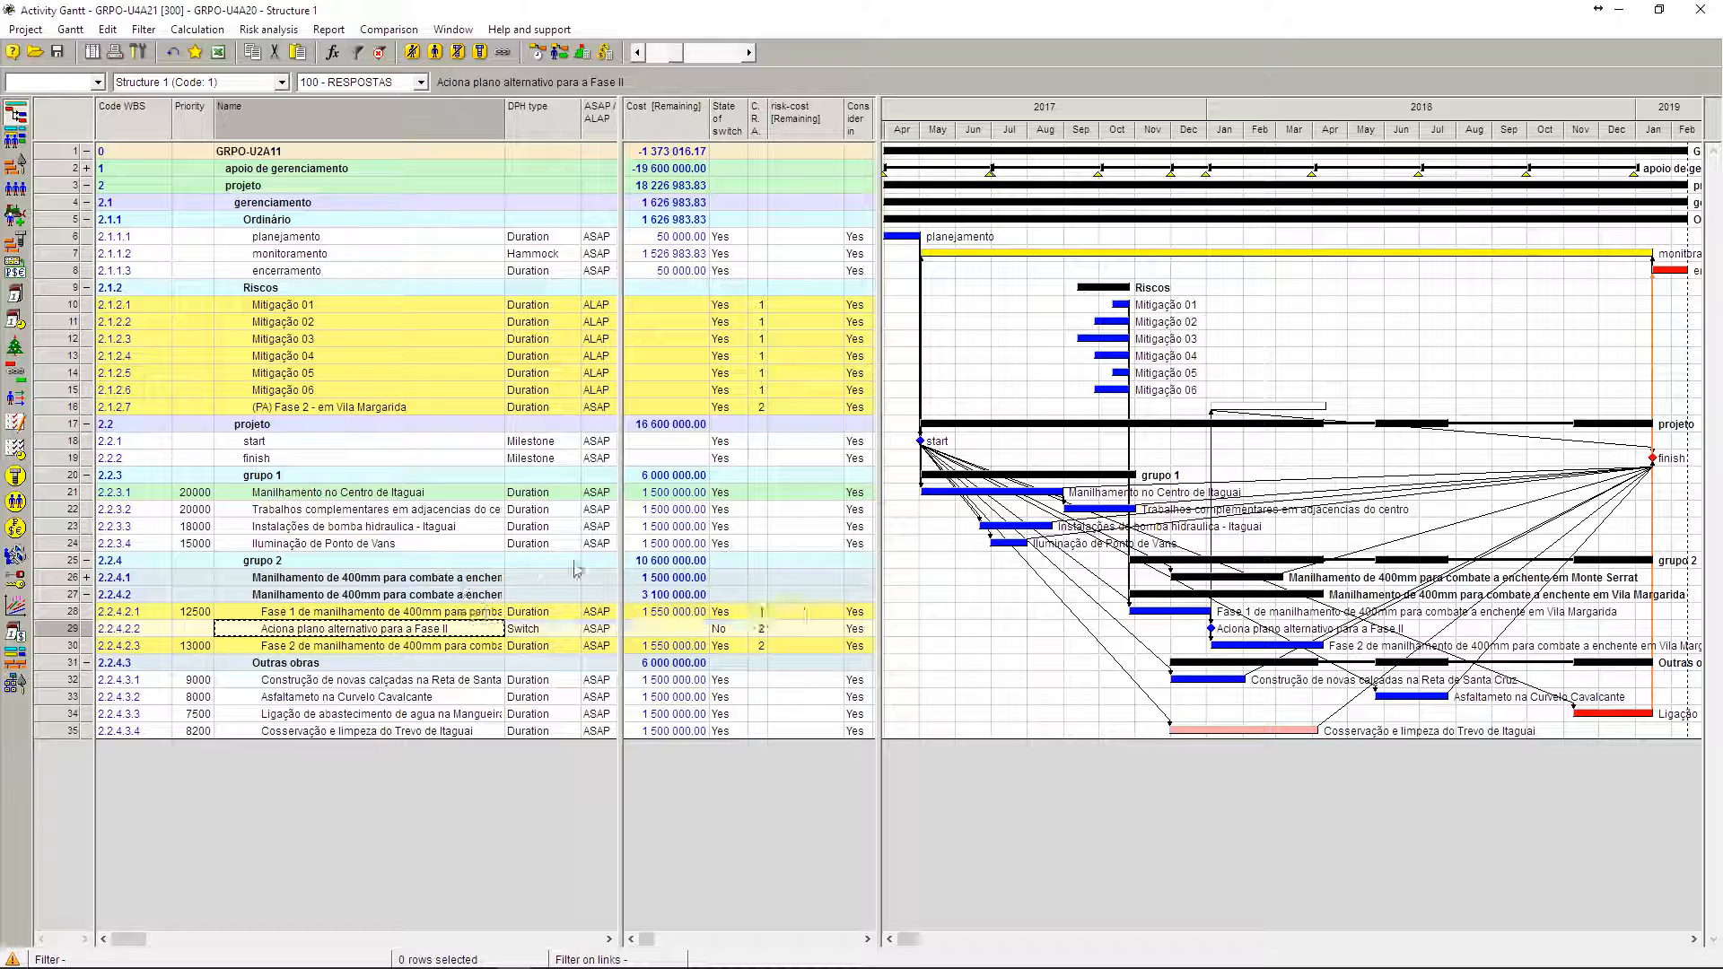
Step: Inspect the available DPH types in the properties of Aciona plano alternativo para a Fase II without changing the type
click(718, 630)
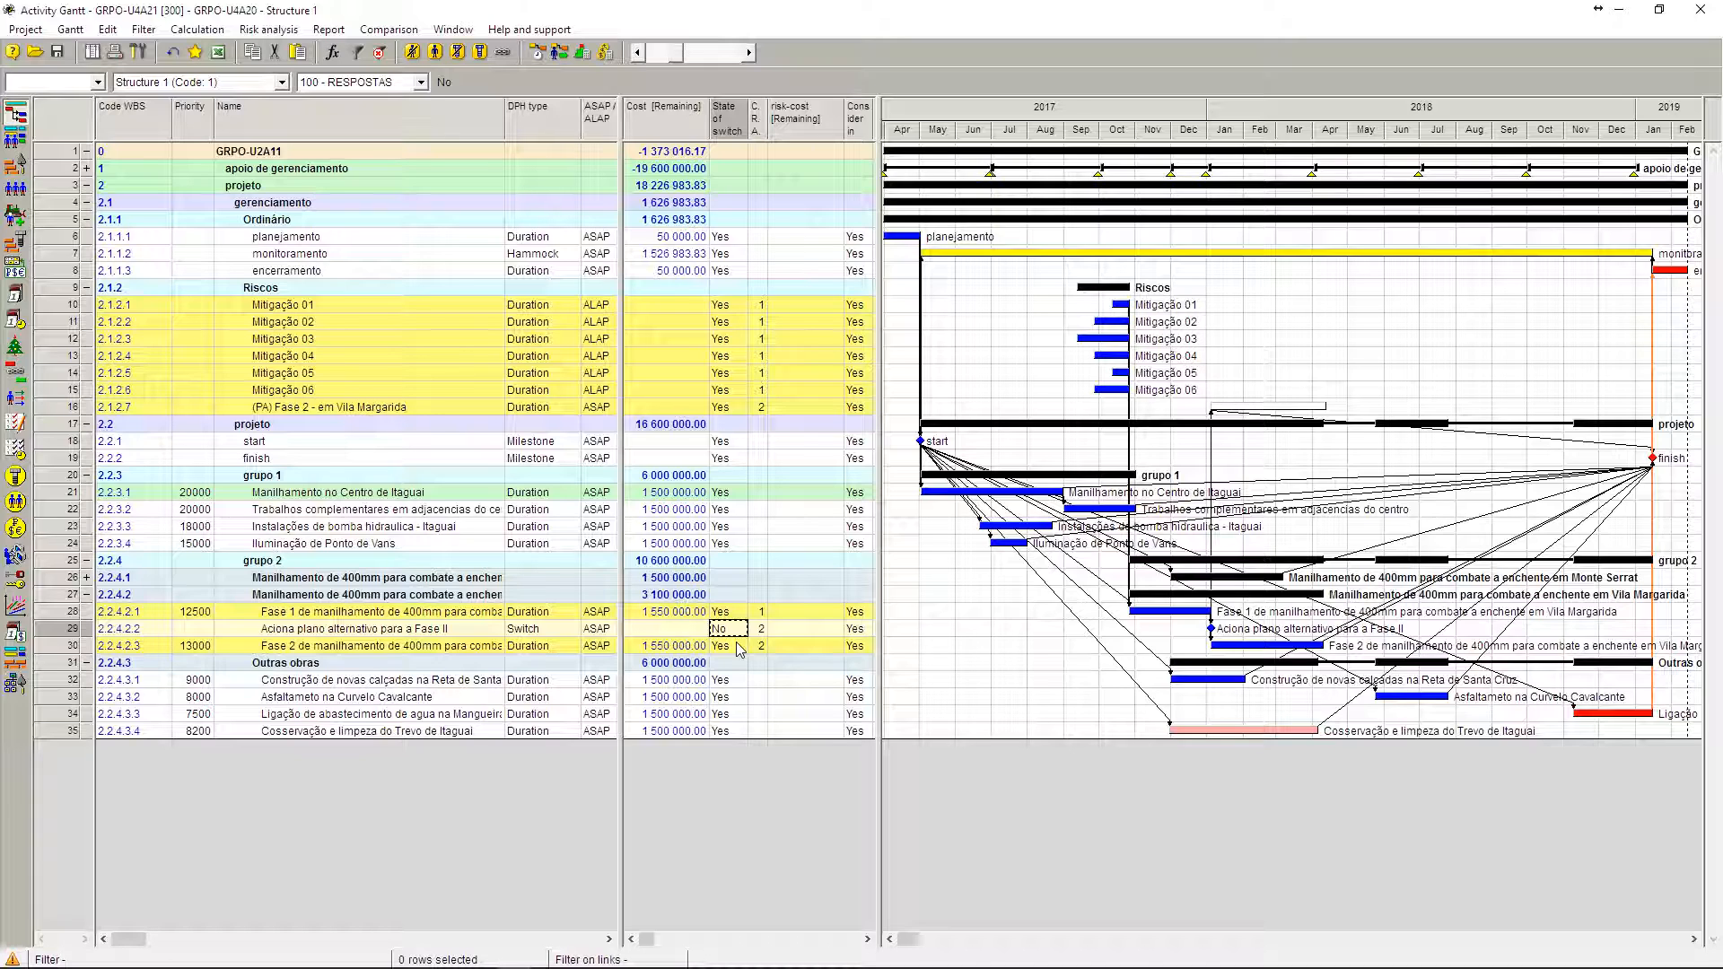
click(50, 633)
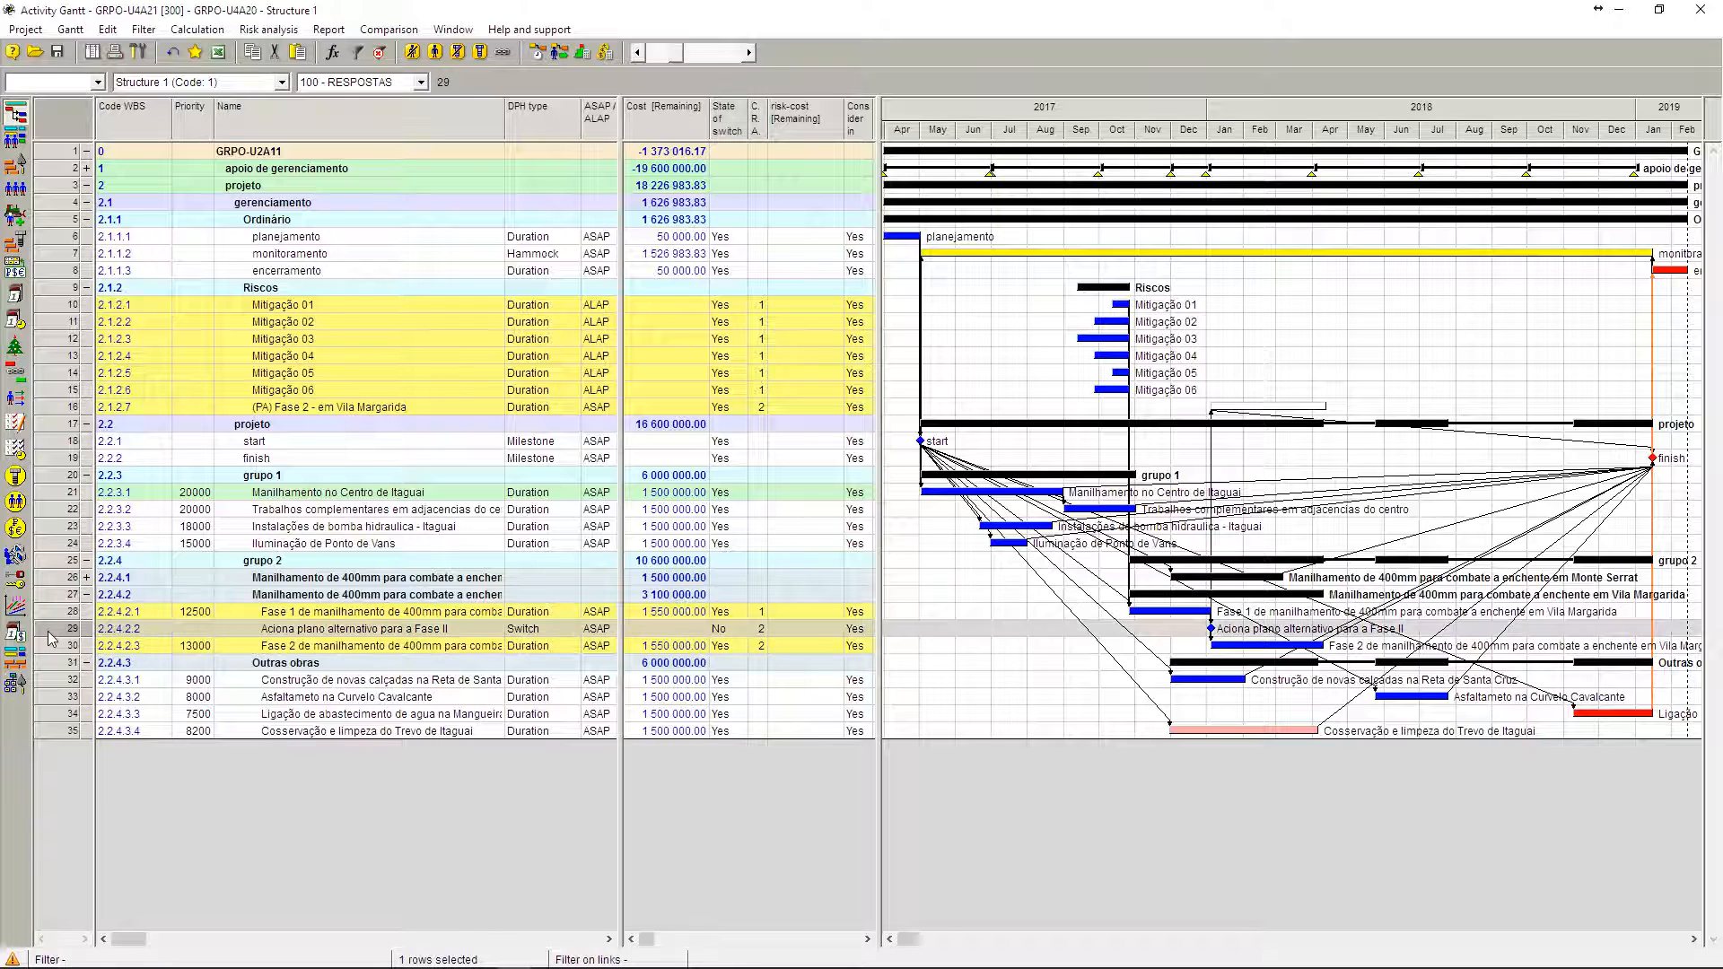
double_click(50, 639)
click(927, 527)
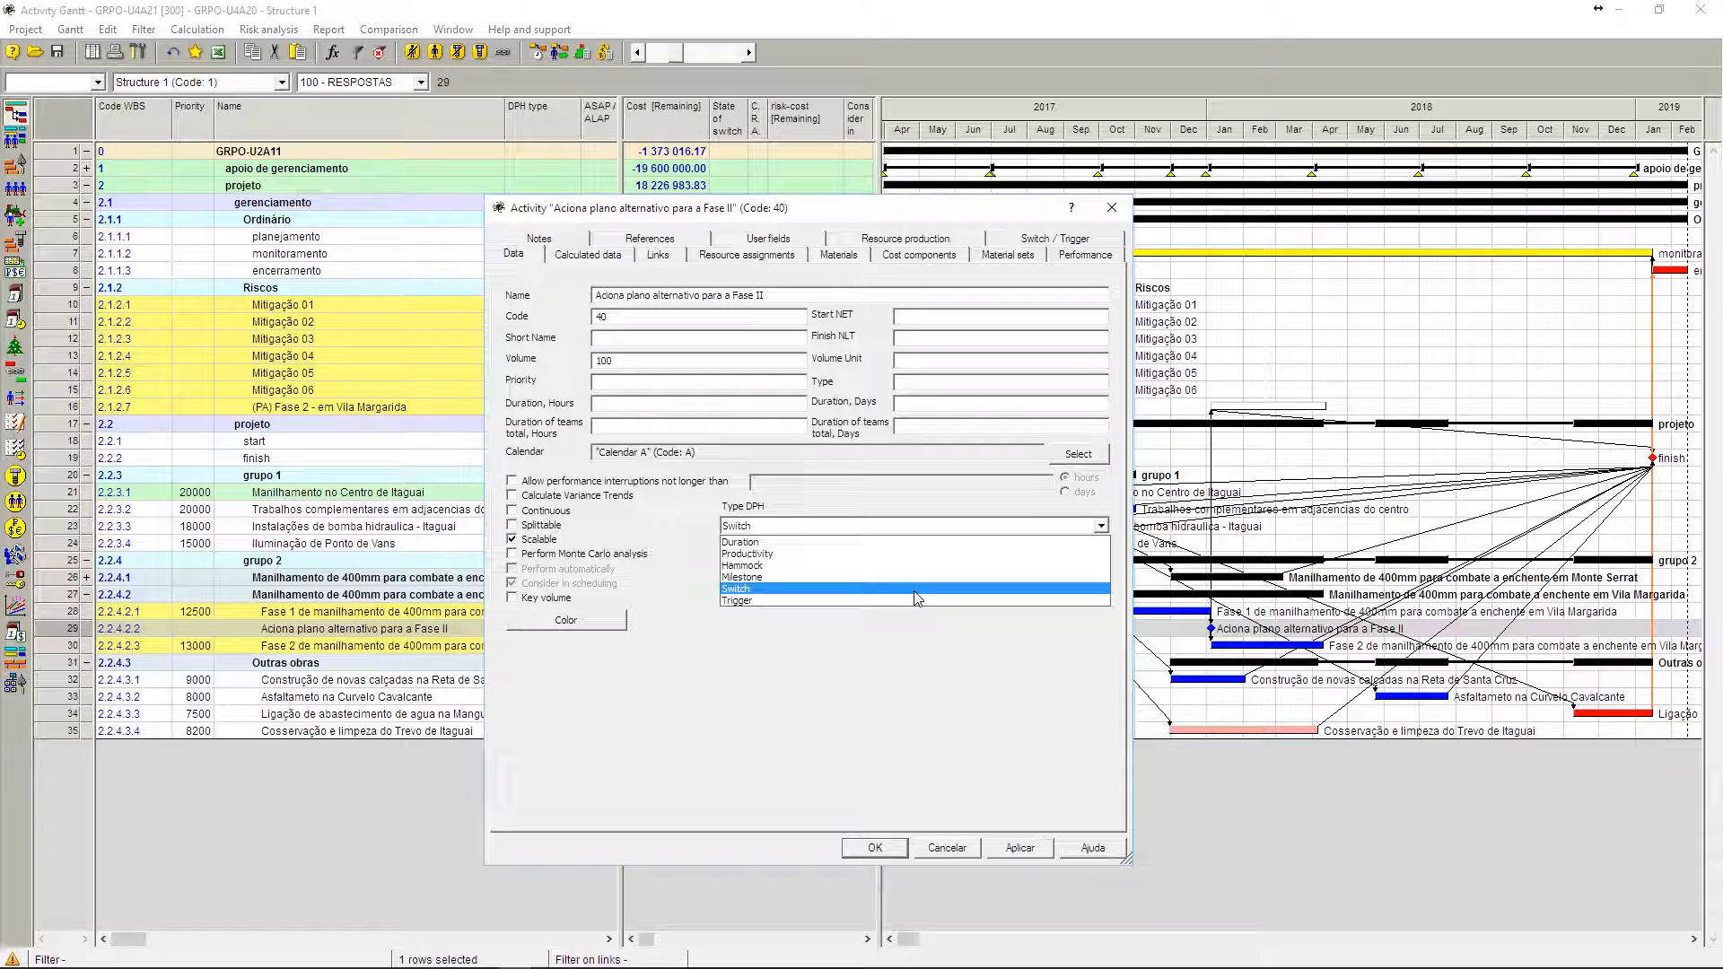
click(957, 854)
click(957, 854)
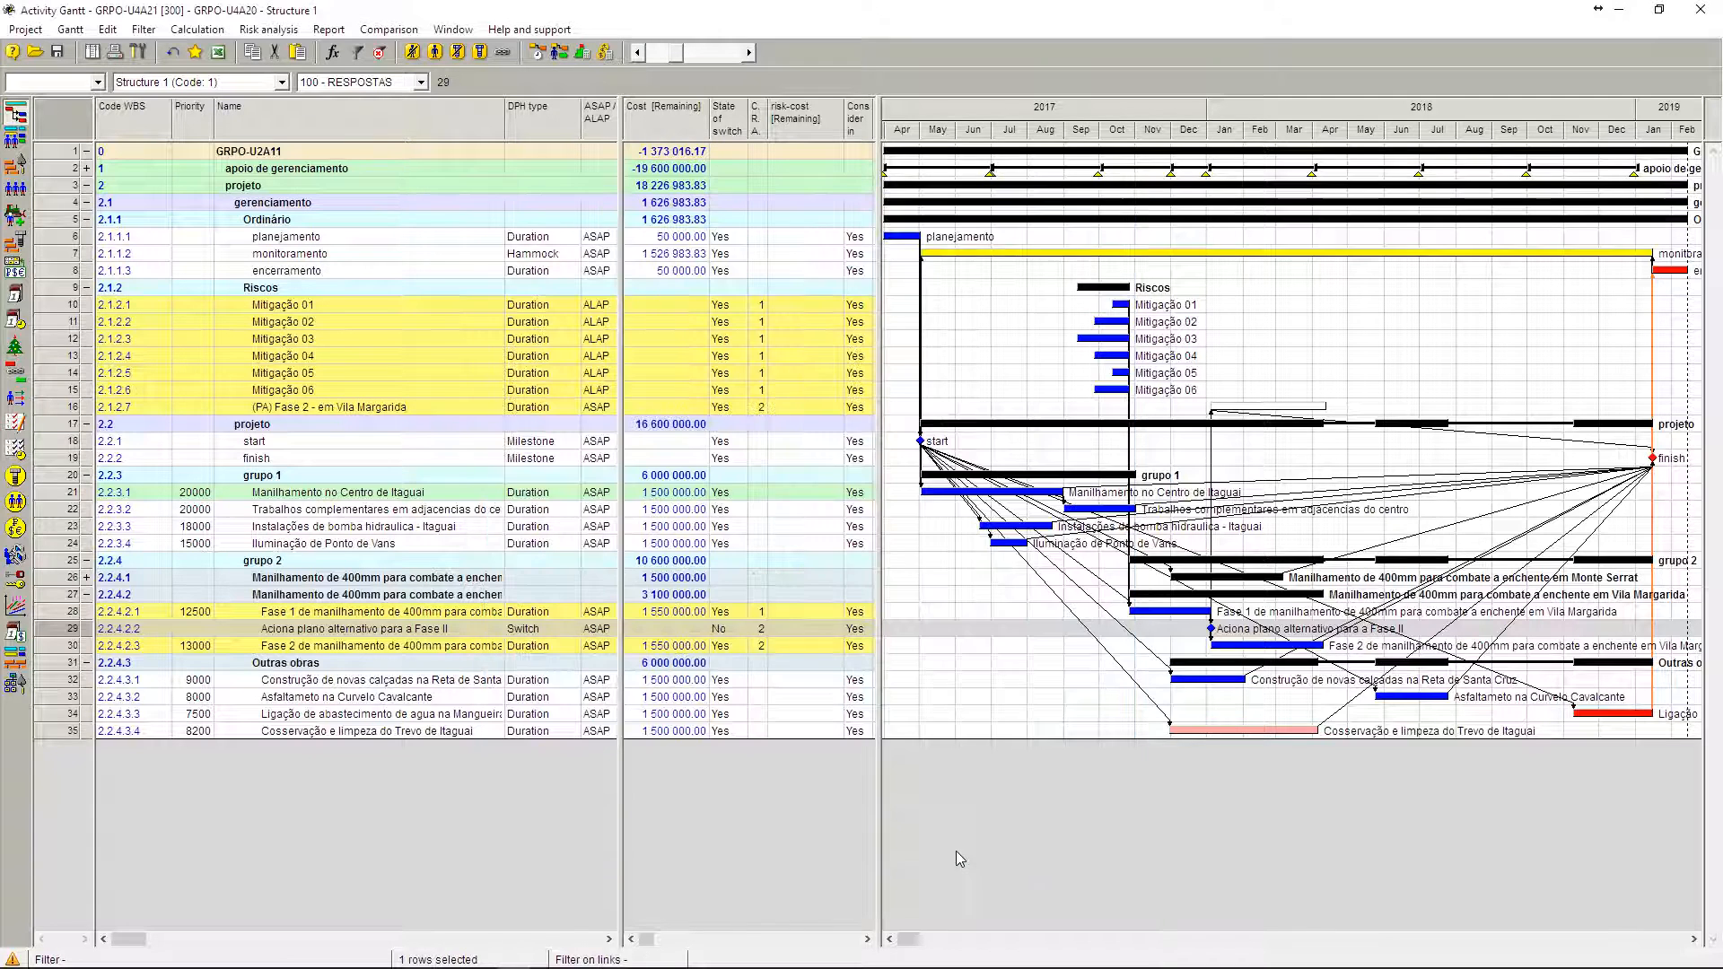
Step: Check the formula list again in relation to the switch state of Aciona plano alternativo para a Fase II, leaving the formula unchanged
click(725, 632)
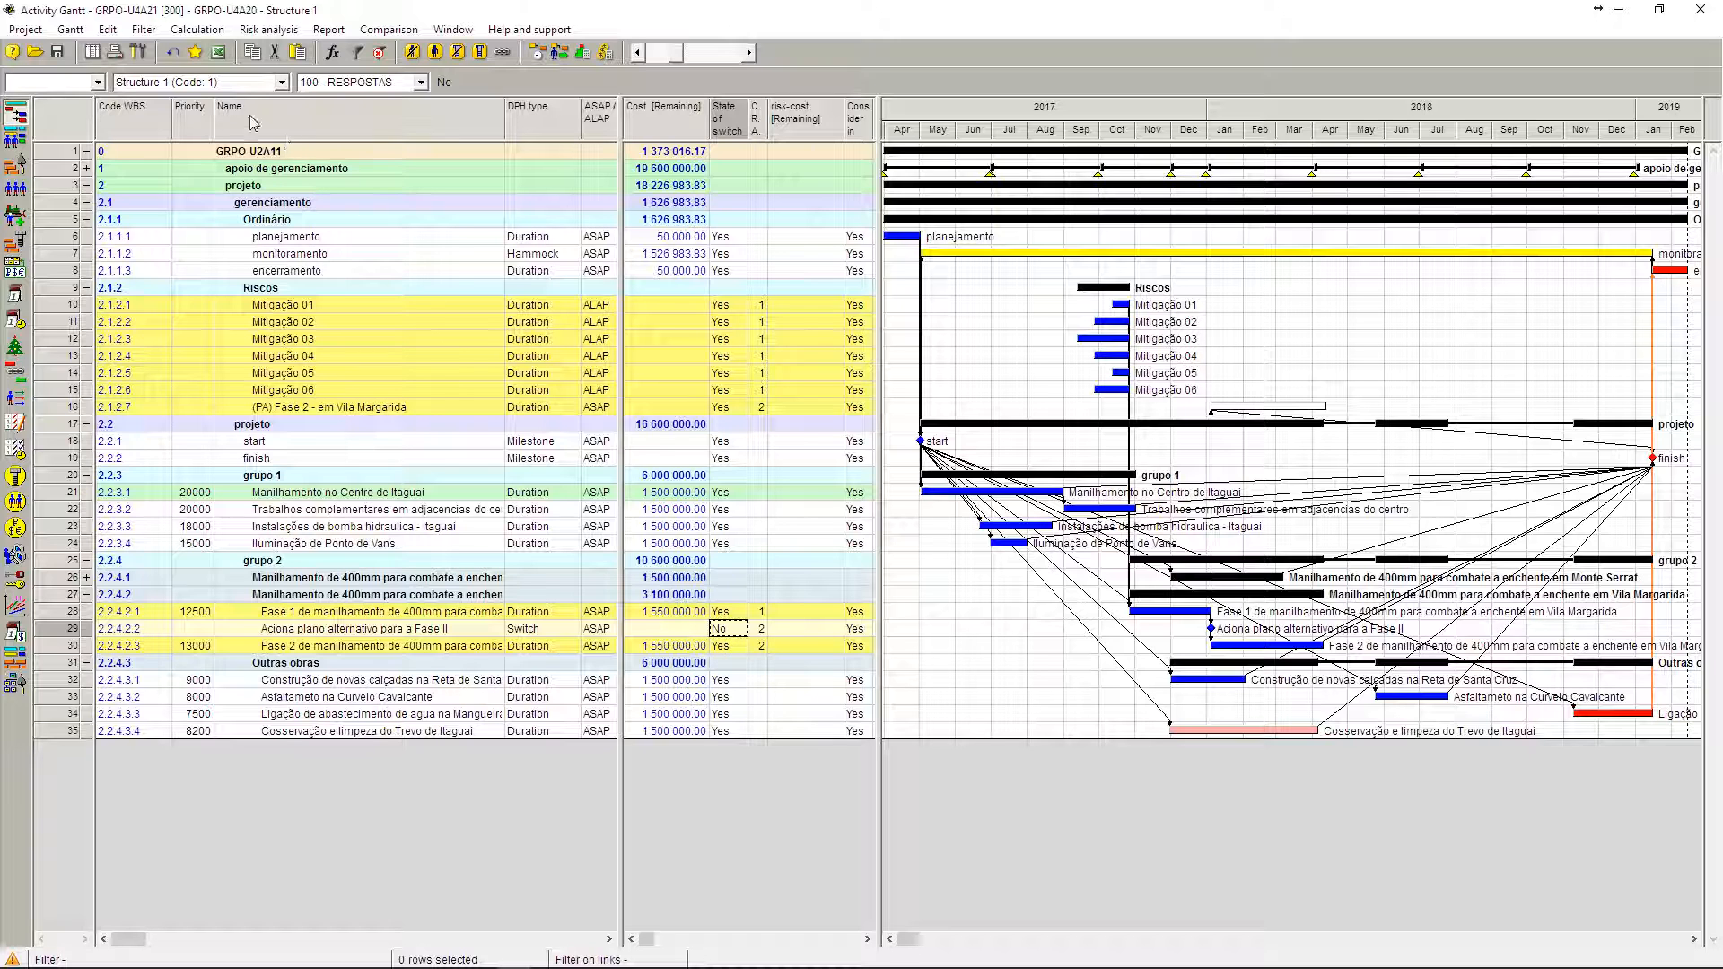
click(106, 35)
click(145, 95)
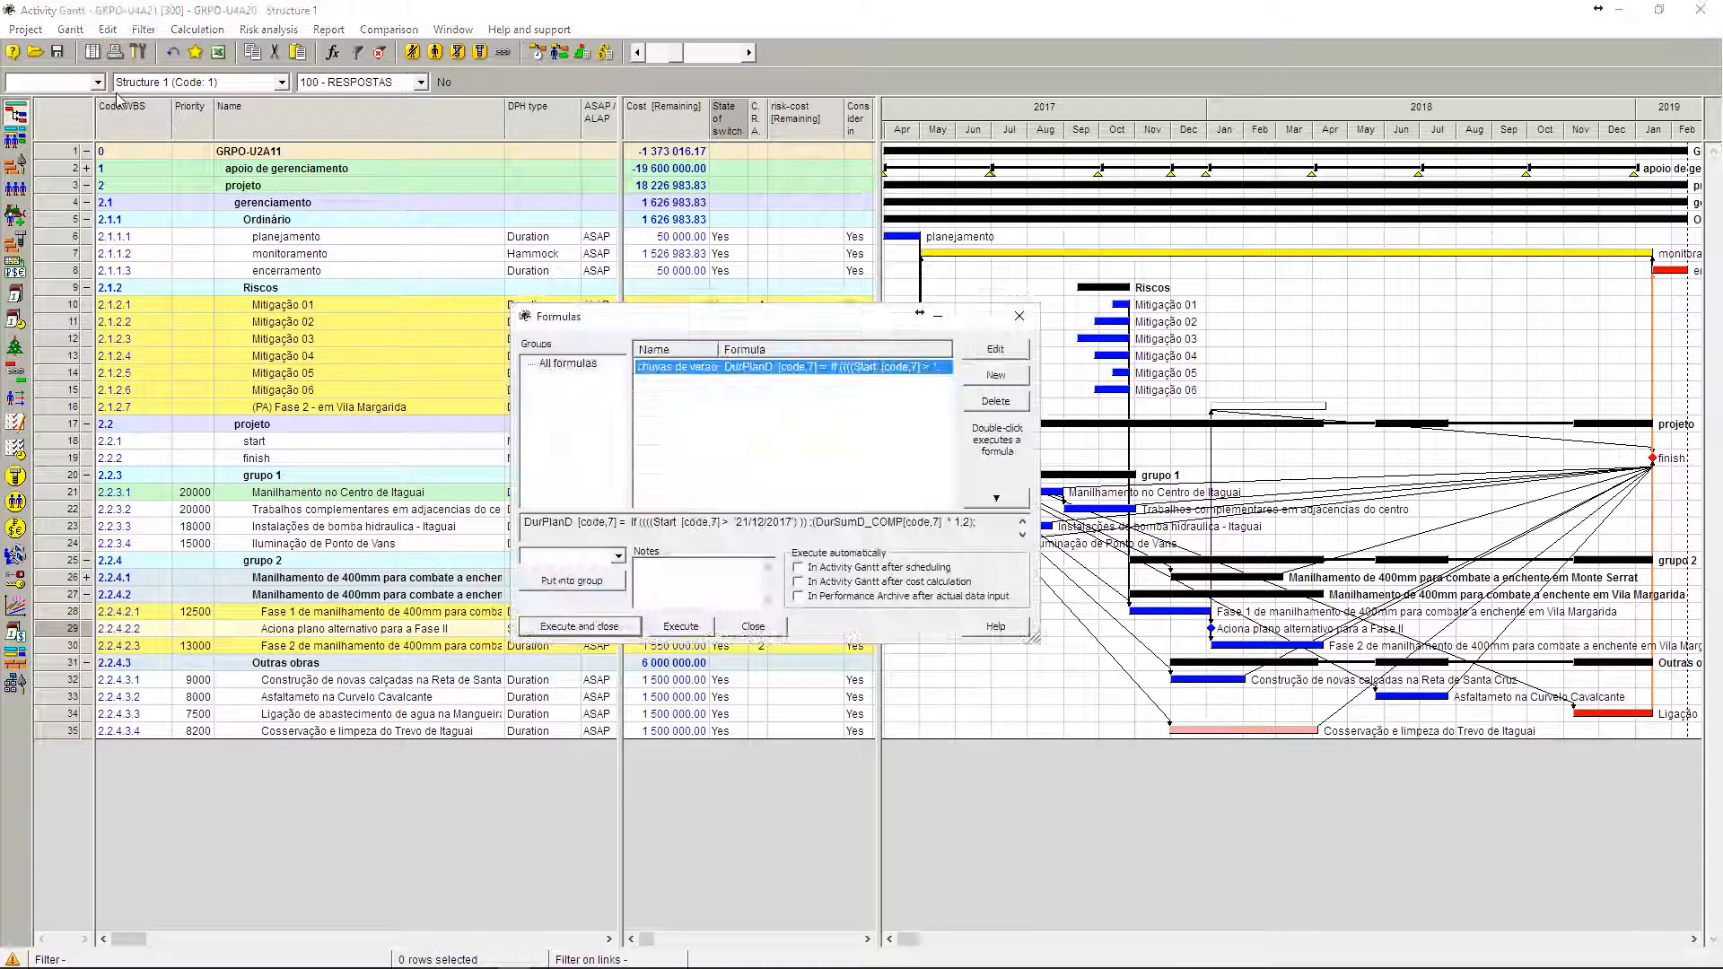
click(760, 628)
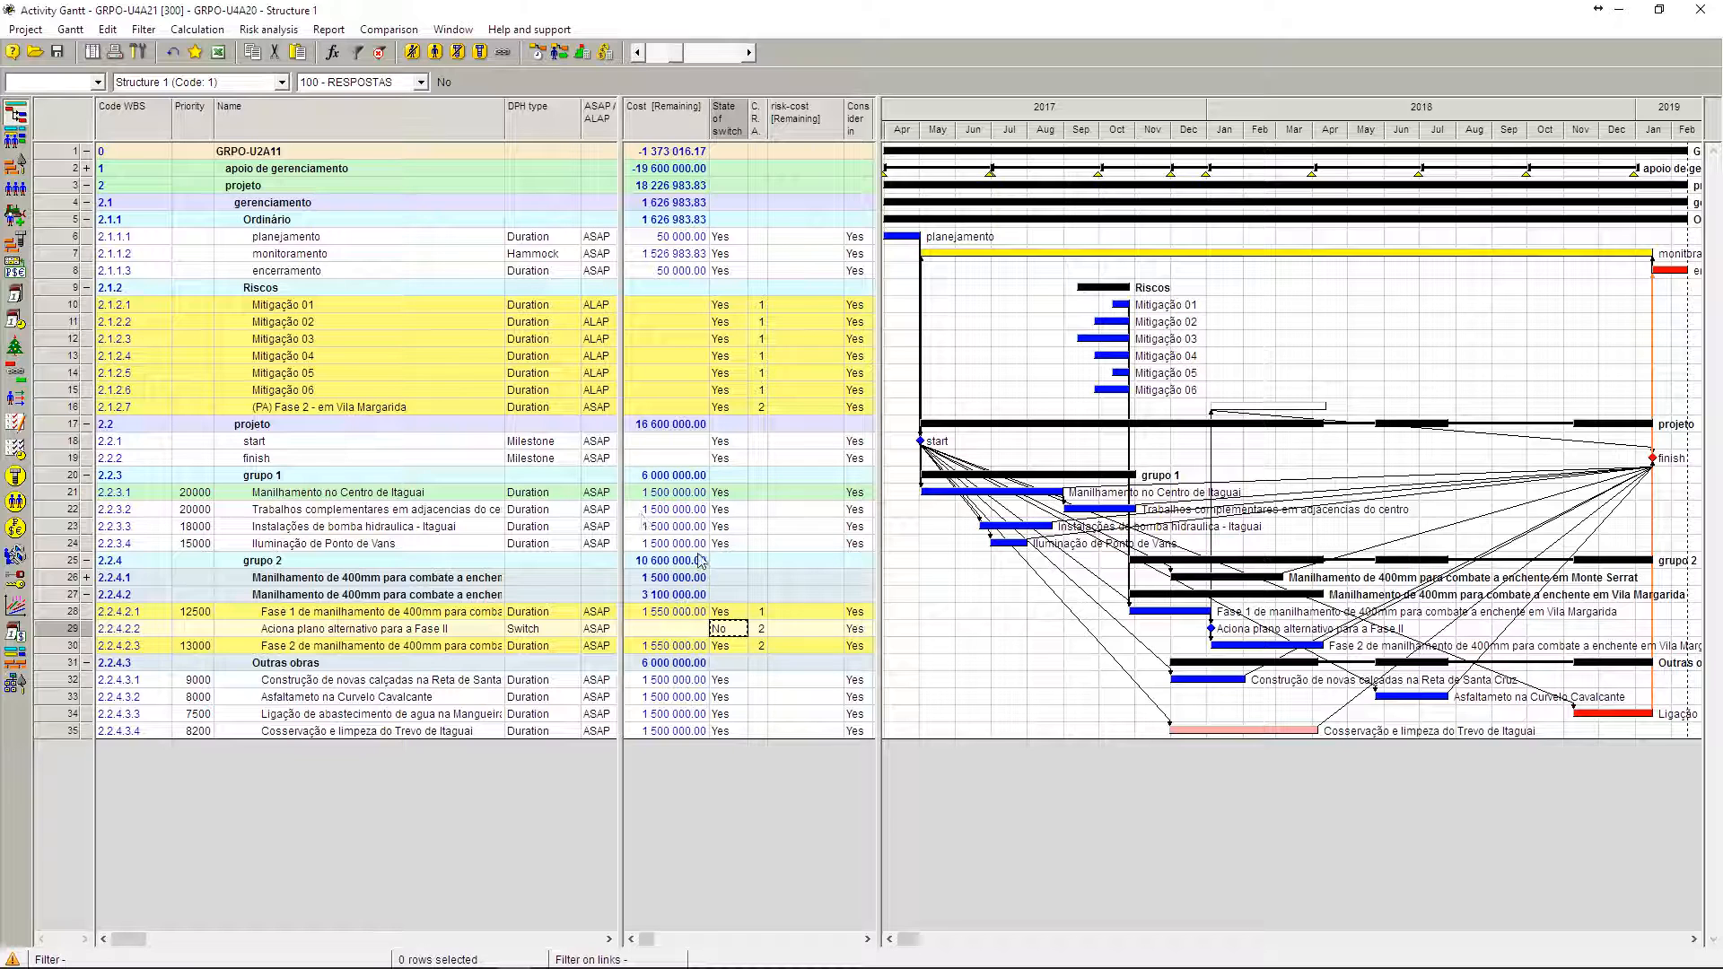
click(492, 631)
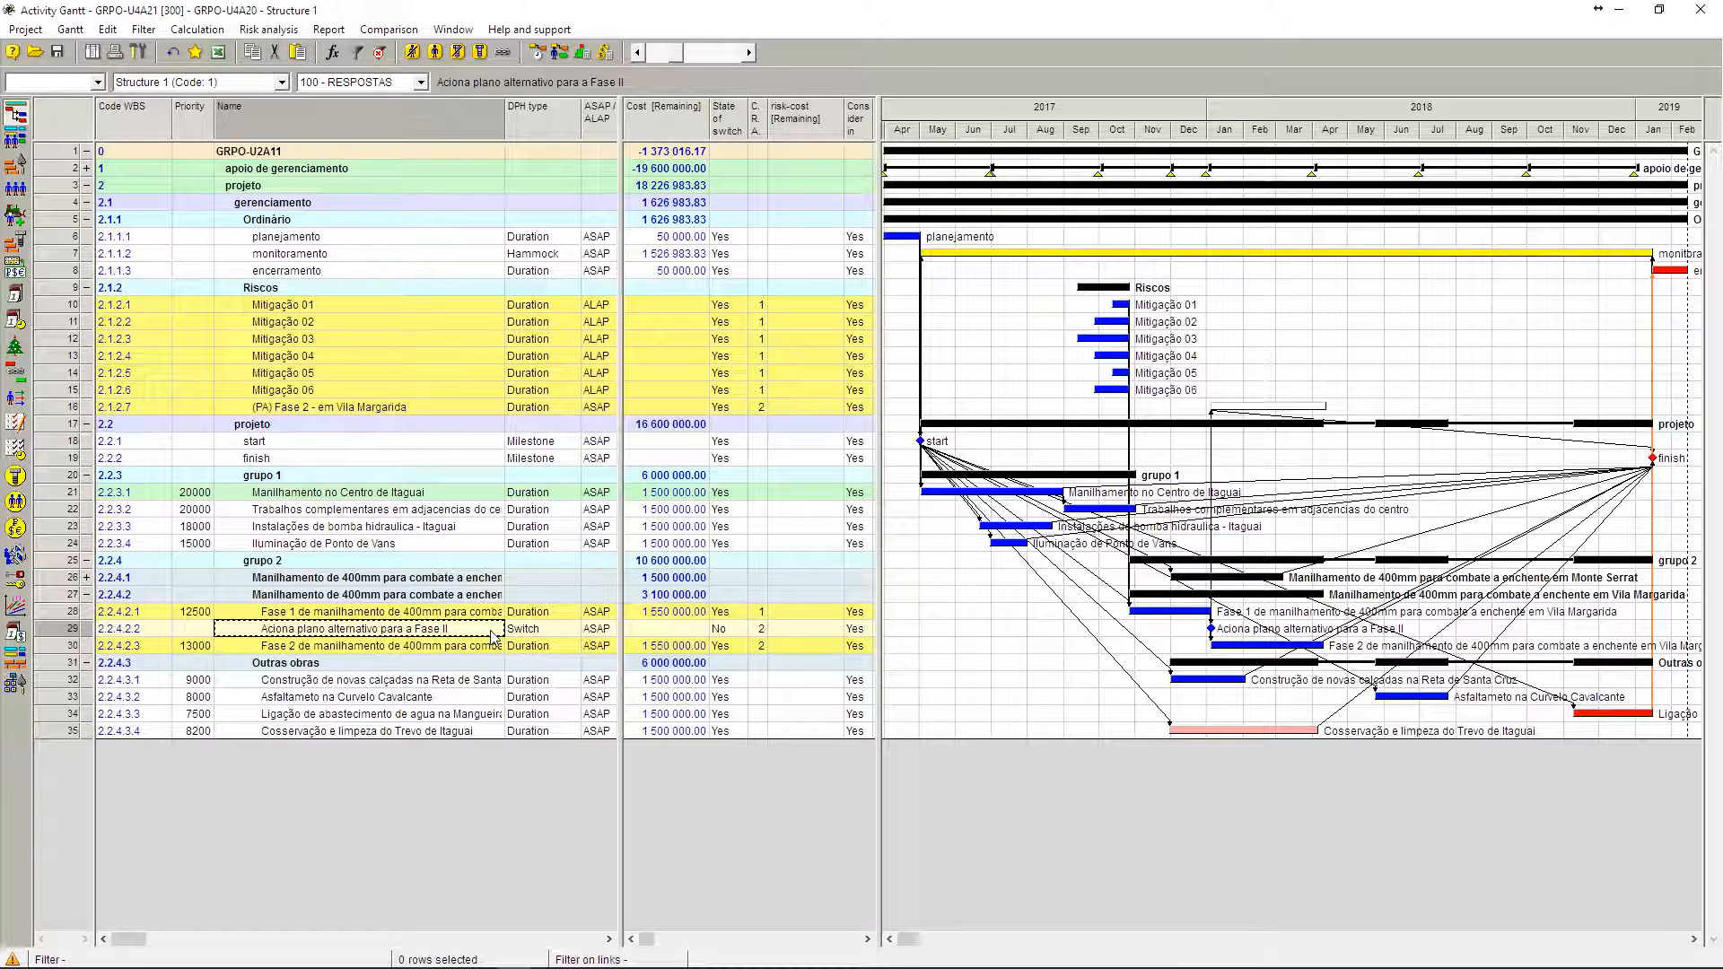
Step: Go through the mitigation activities in the Riscos phase one by one, from Mitigação 01 to Mitigação 06
click(339, 307)
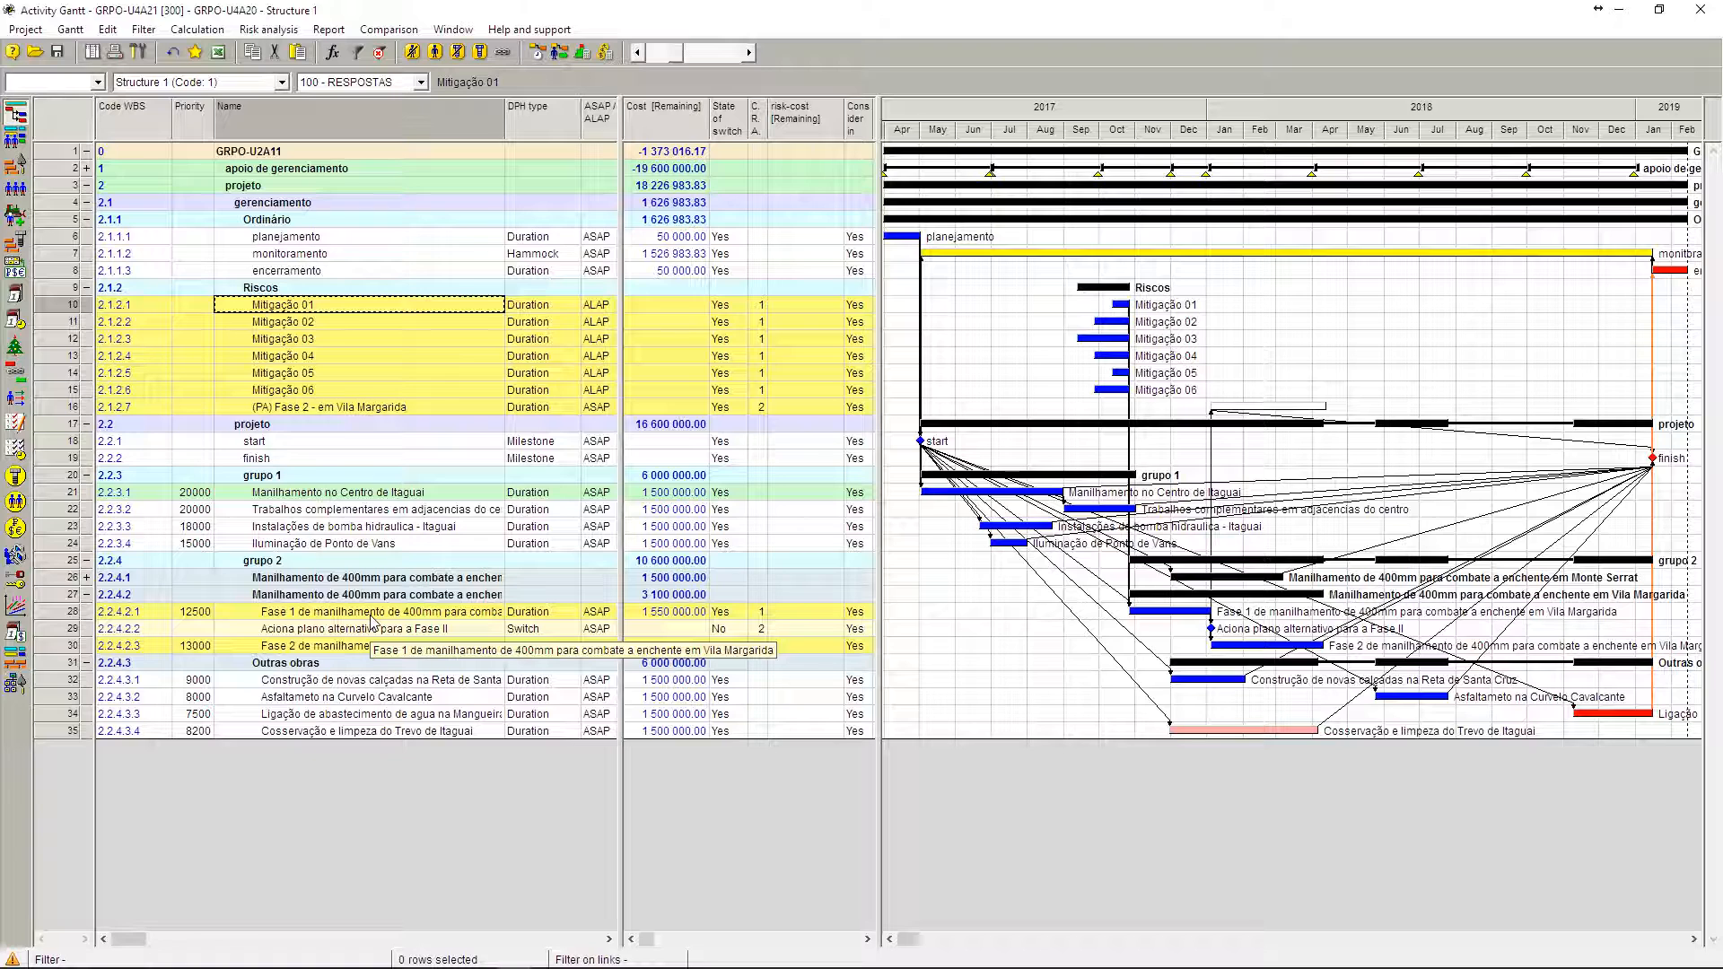
click(276, 325)
click(279, 341)
click(281, 358)
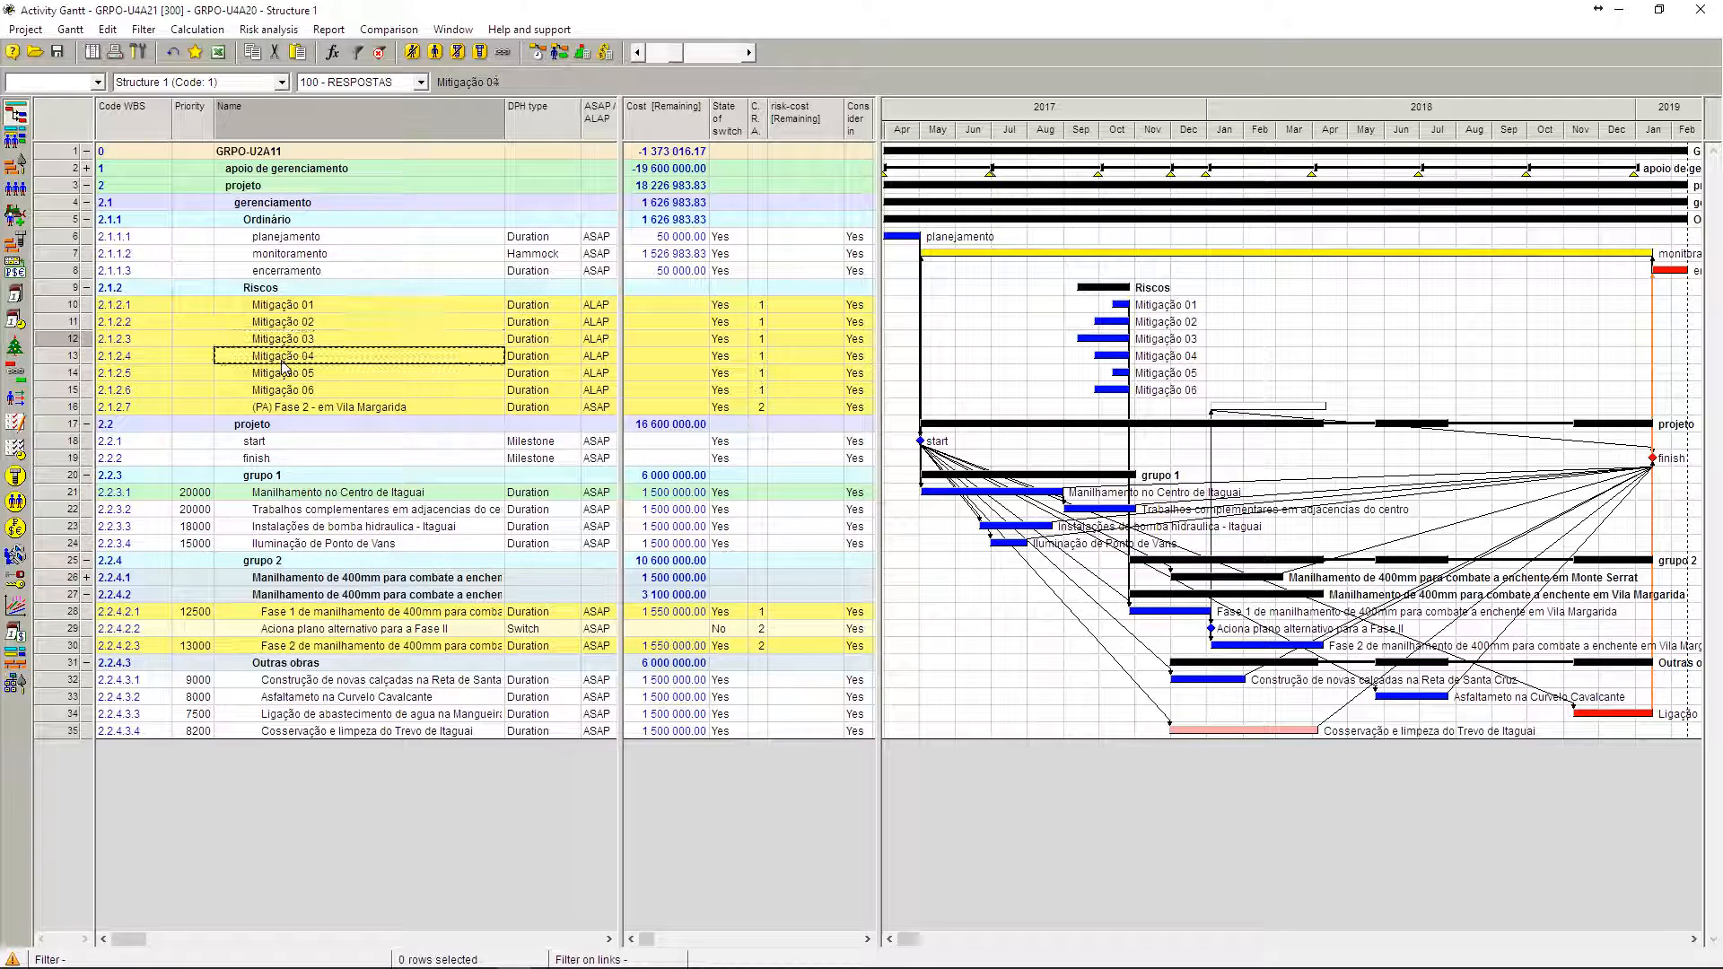
click(287, 307)
click(289, 324)
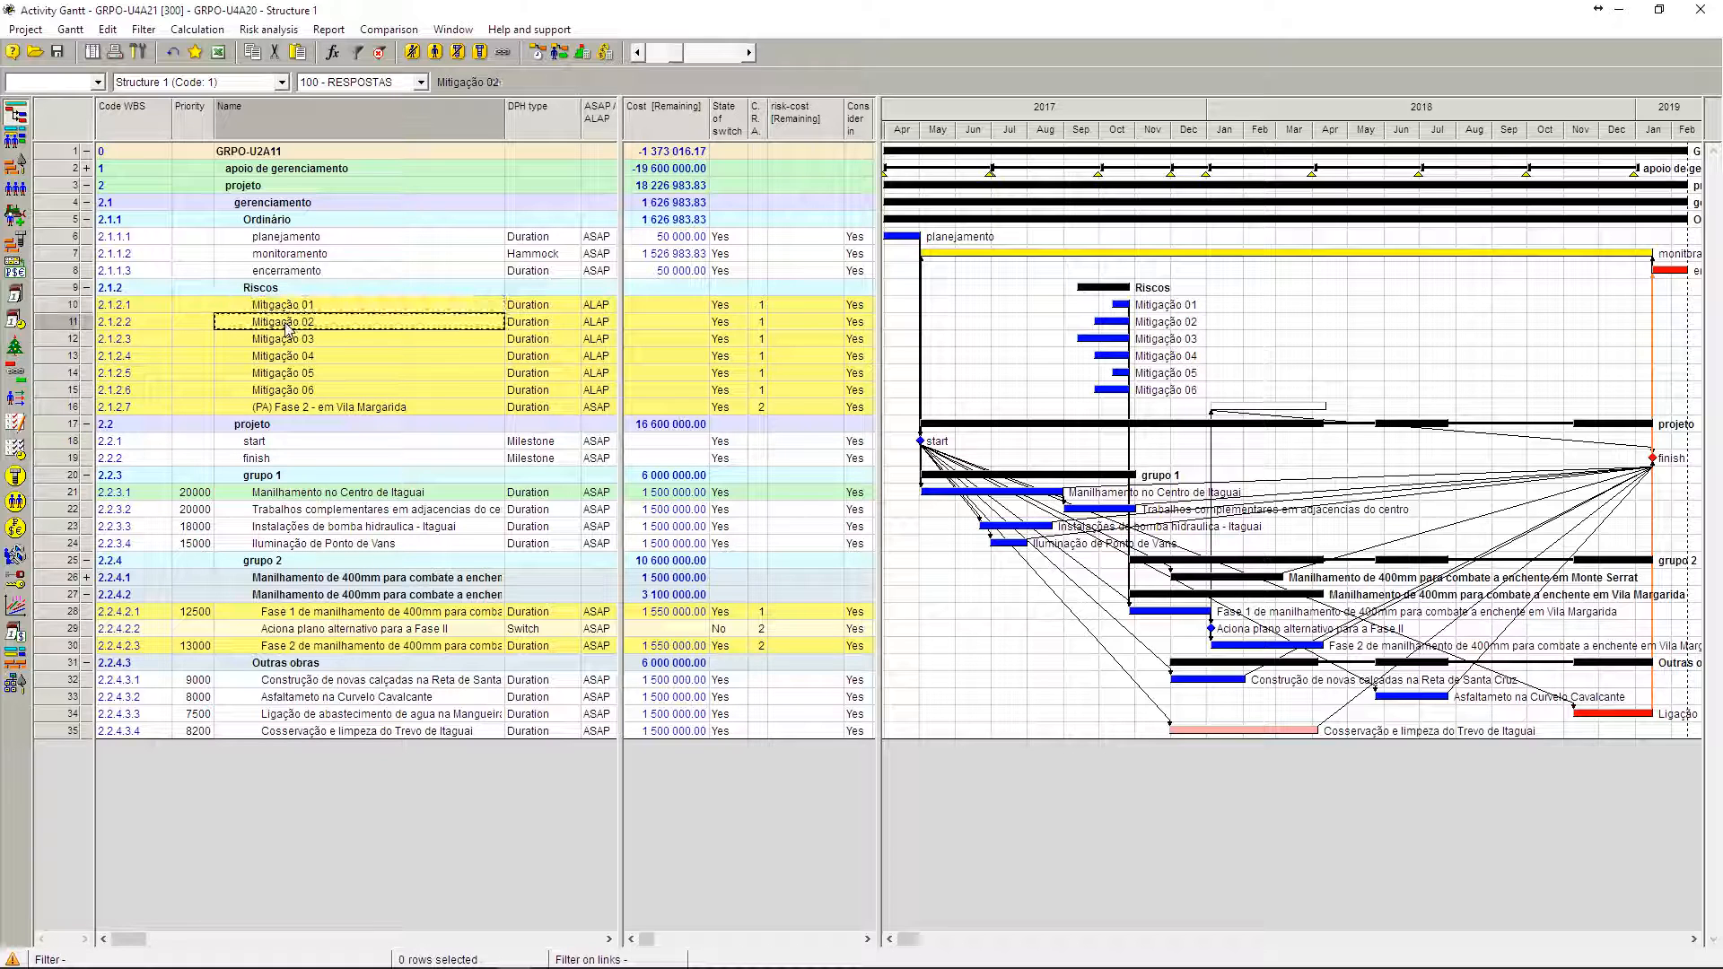
click(288, 341)
click(293, 358)
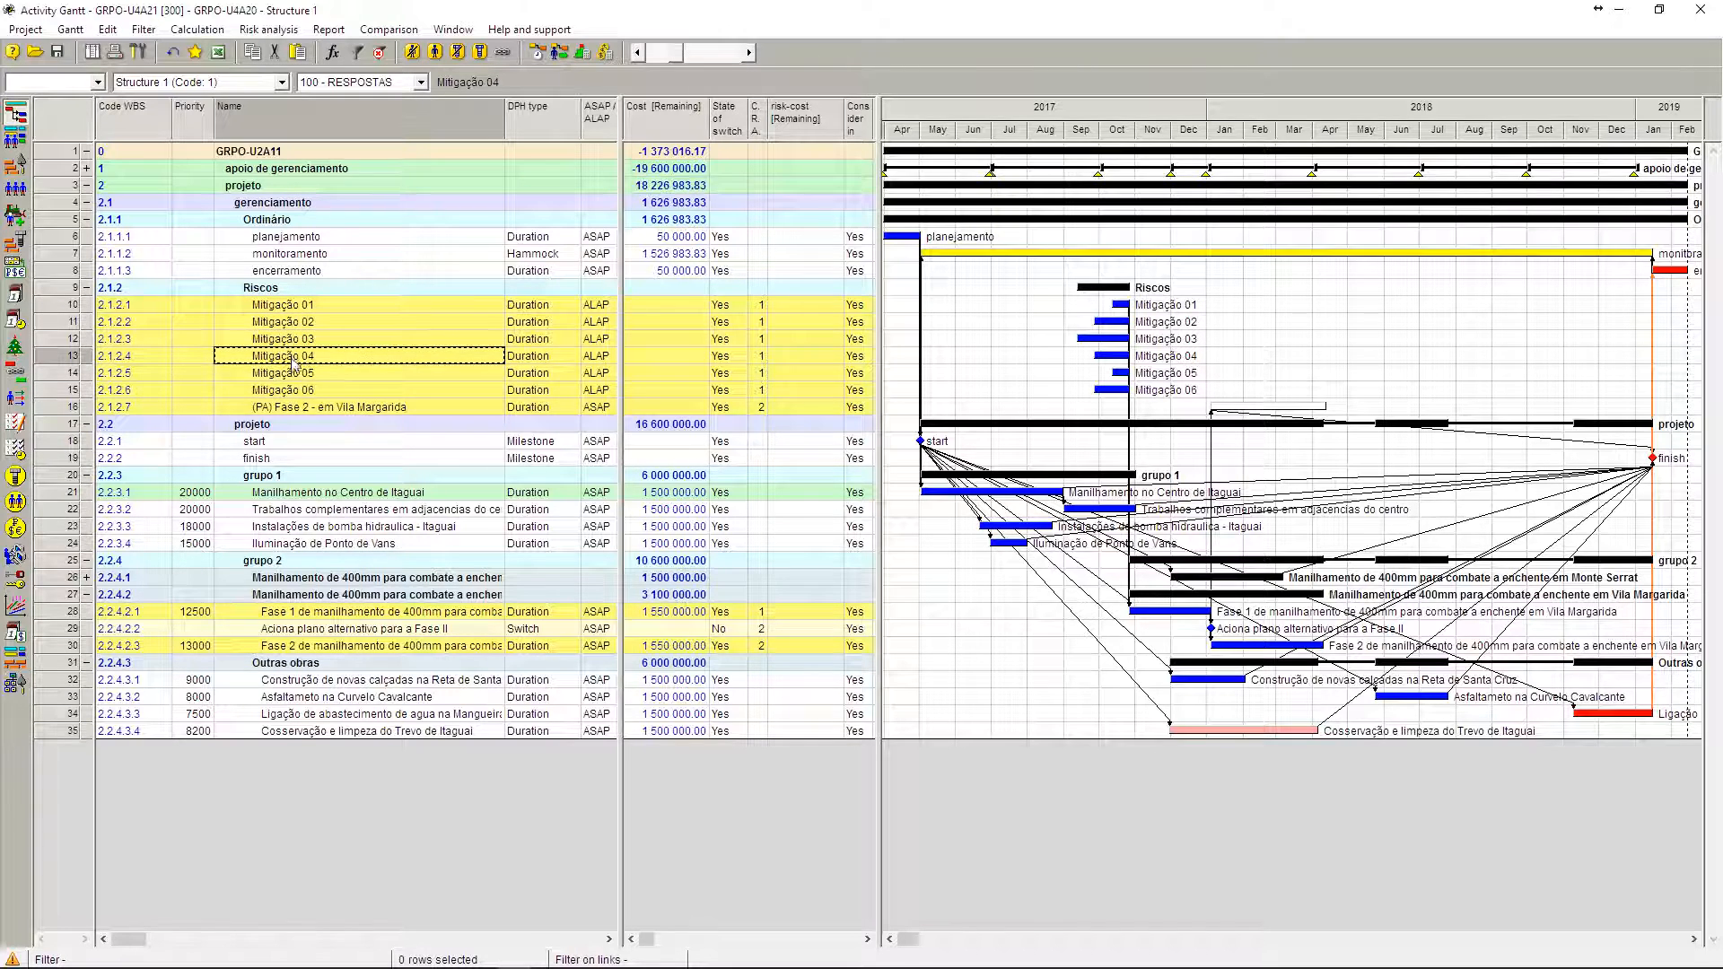
click(295, 375)
click(299, 392)
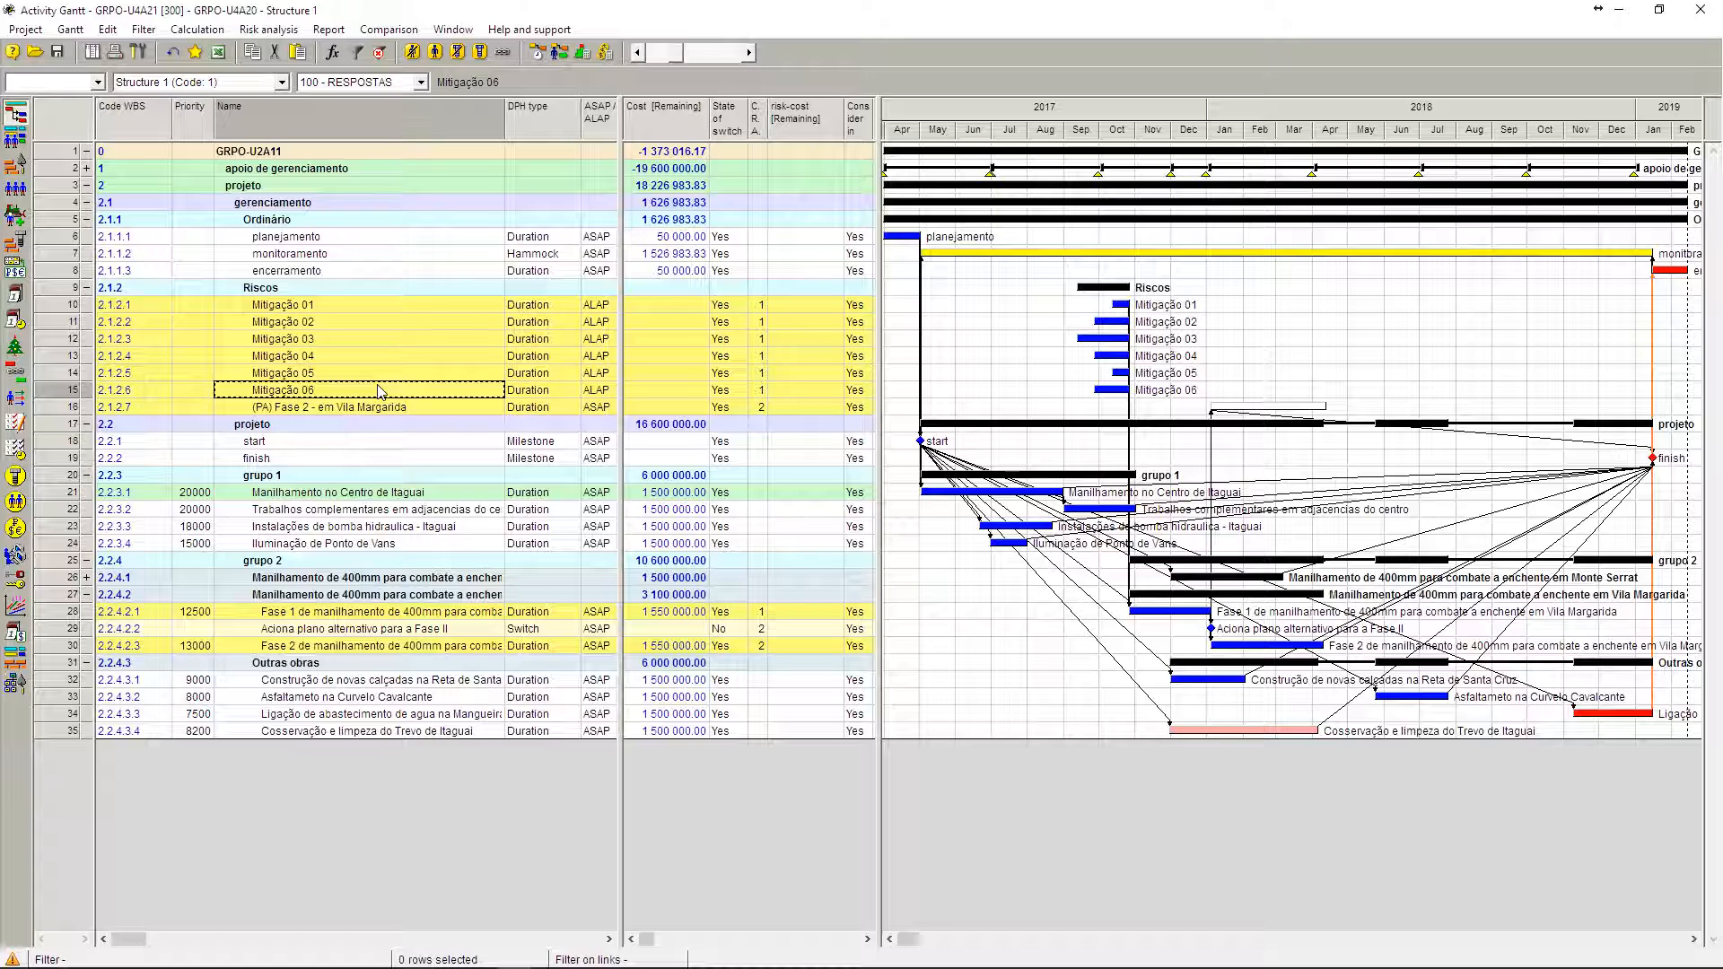
Step: Hide and redisplay the dependency links on the Gantt chart, and highlight the names Mitigação 01 through Mitigação 06
click(506, 54)
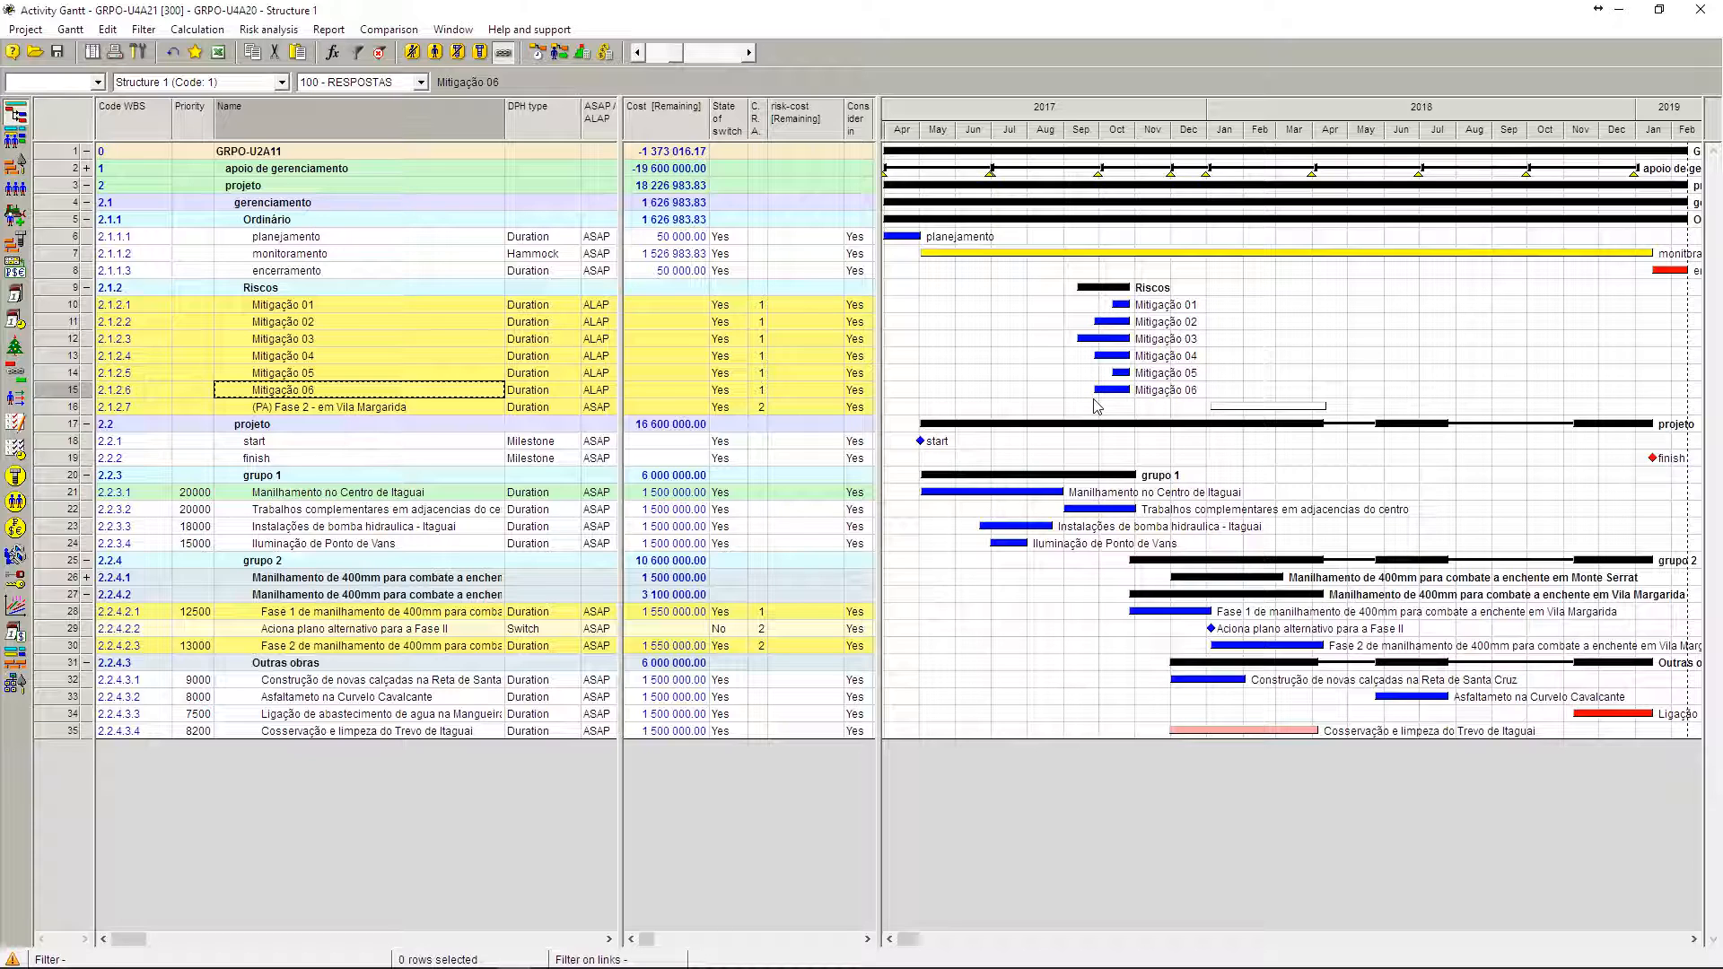
click(504, 52)
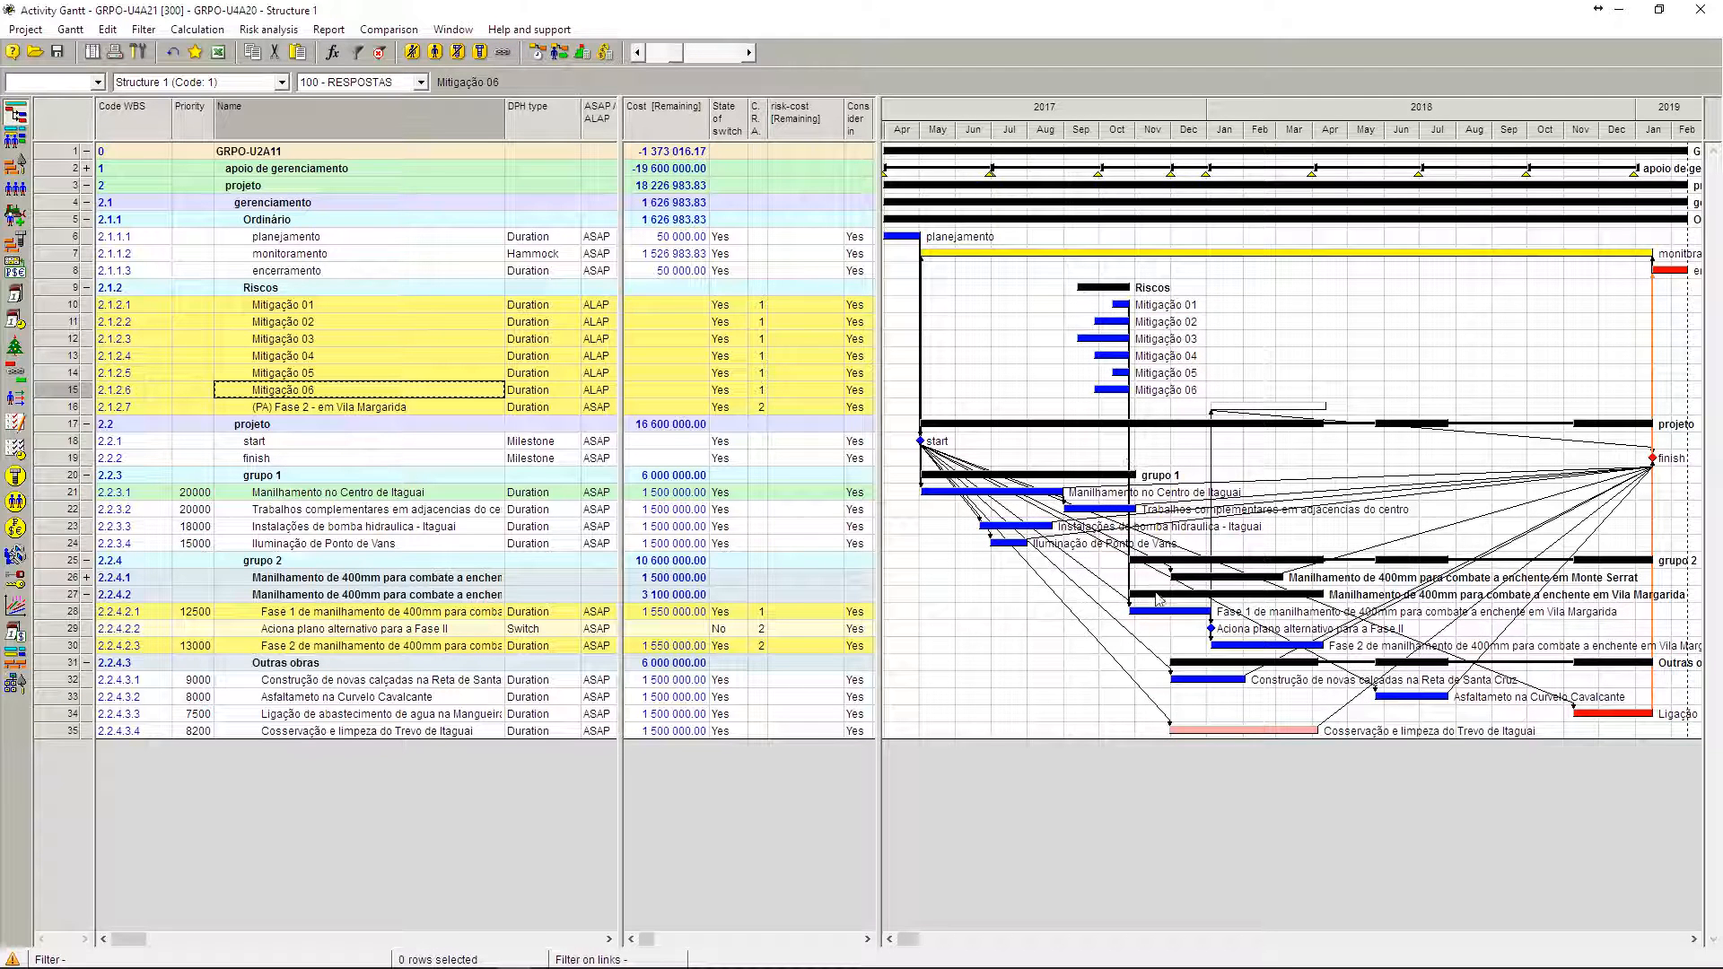
mouse_move(1160, 615)
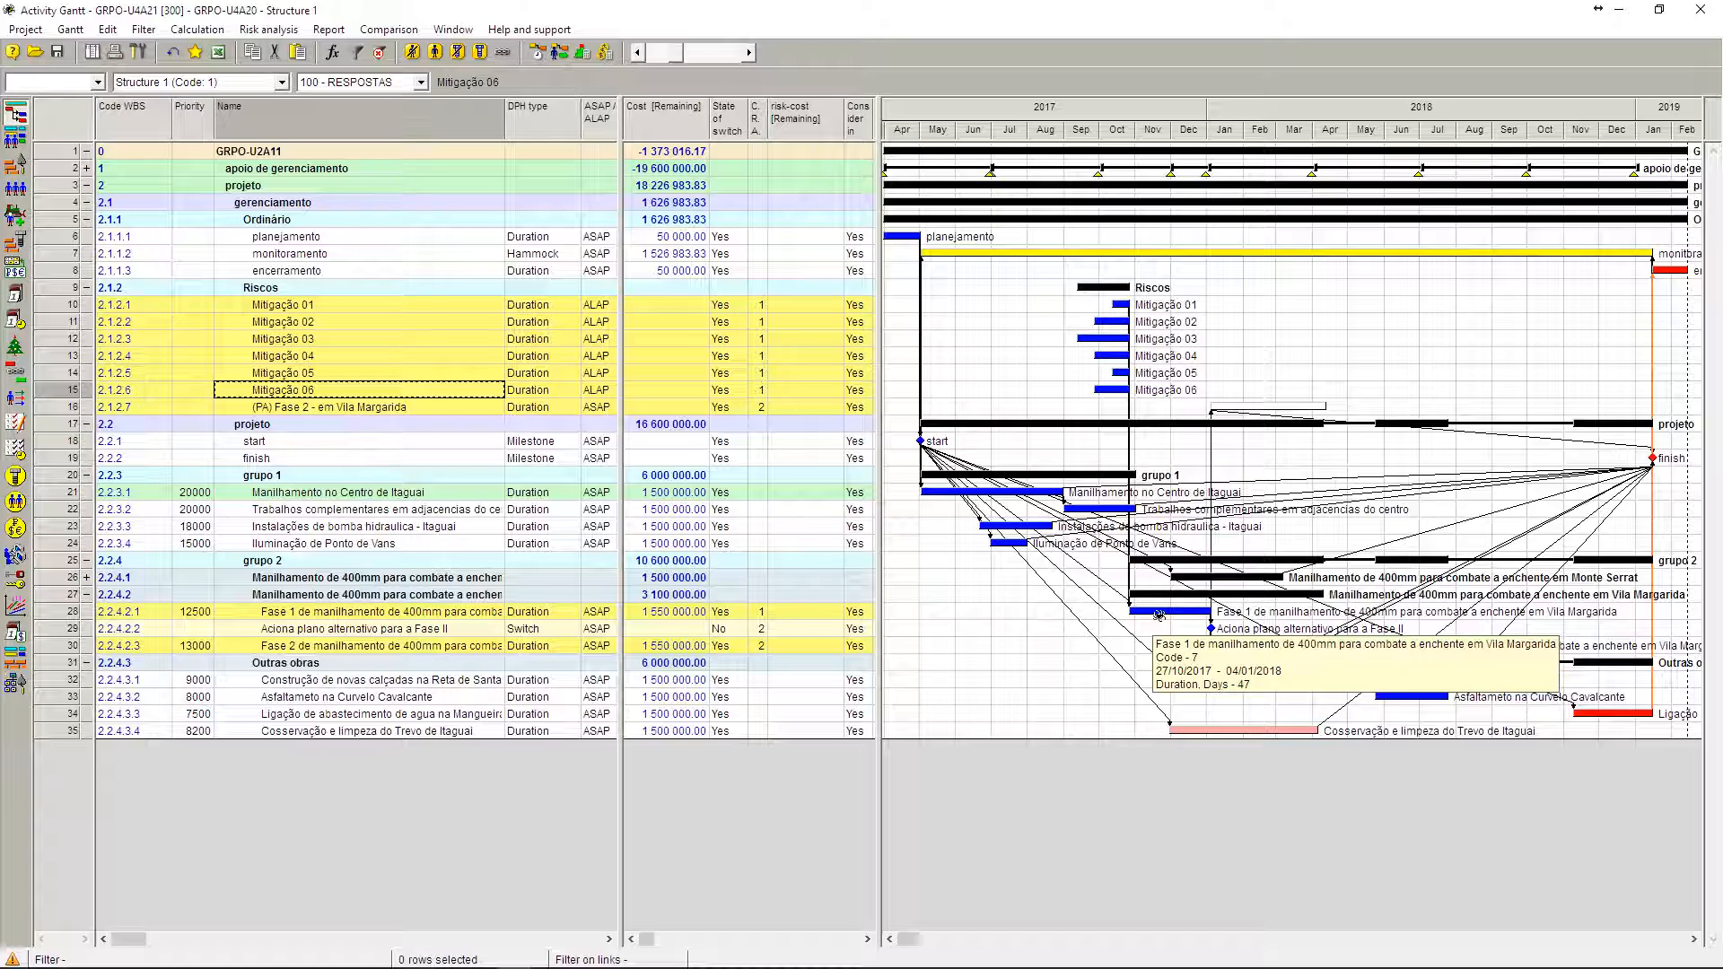
click(414, 305)
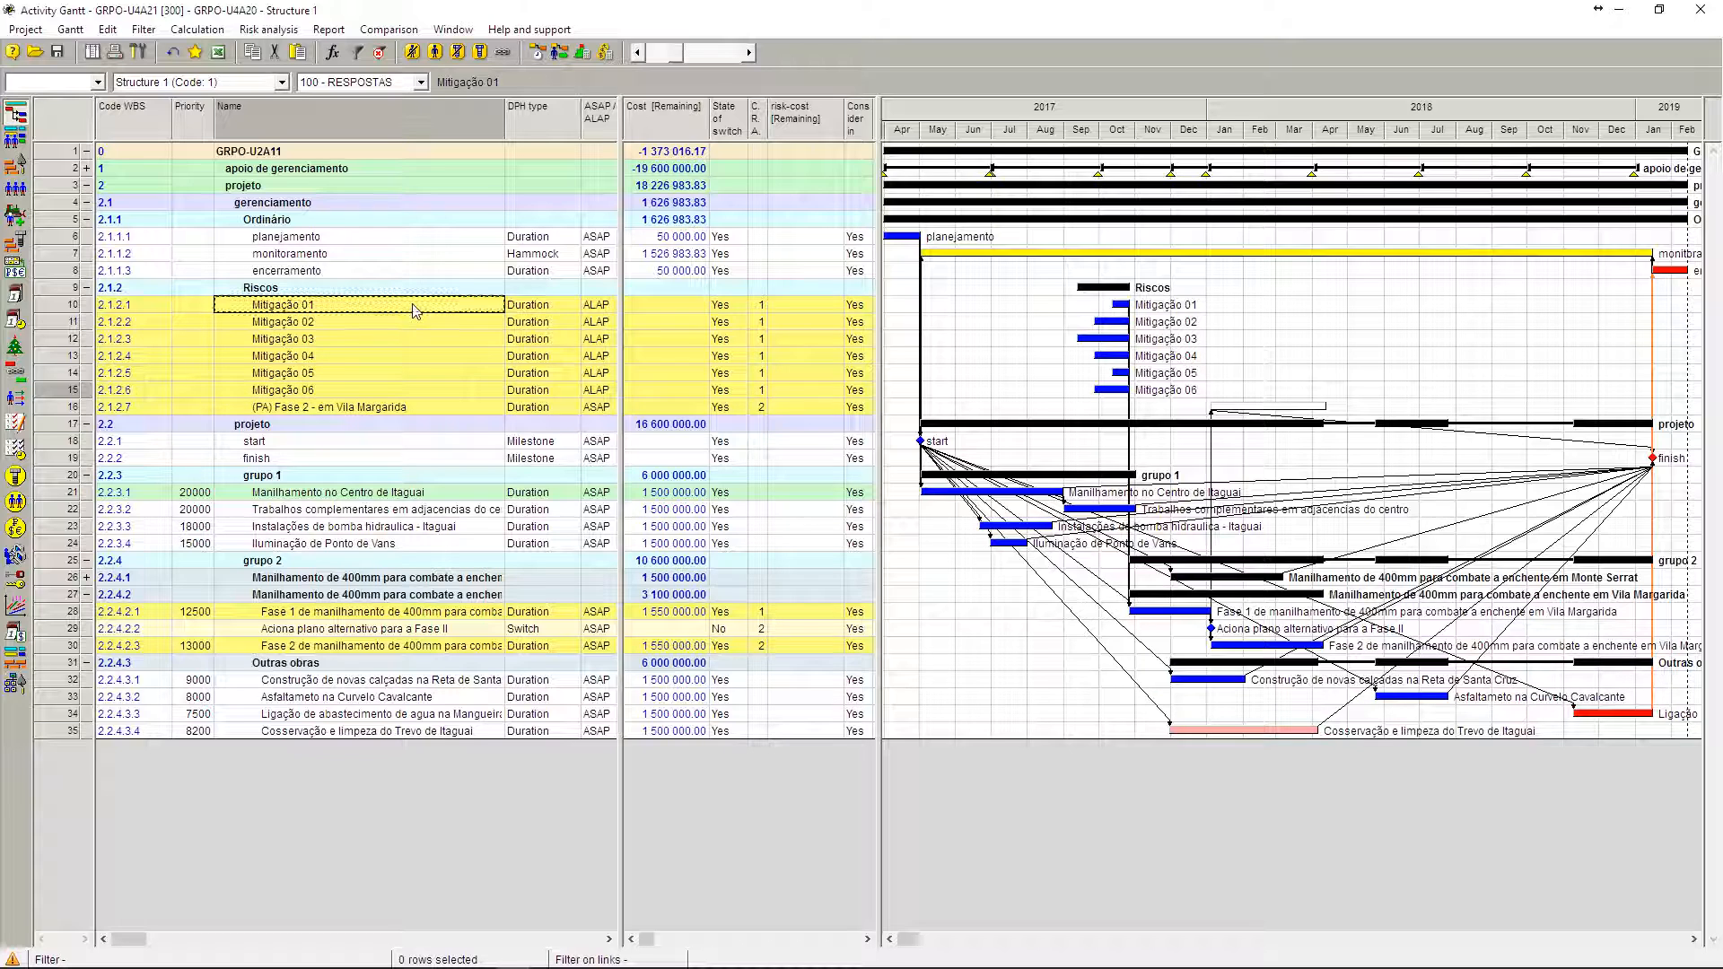
shift+click(409, 395)
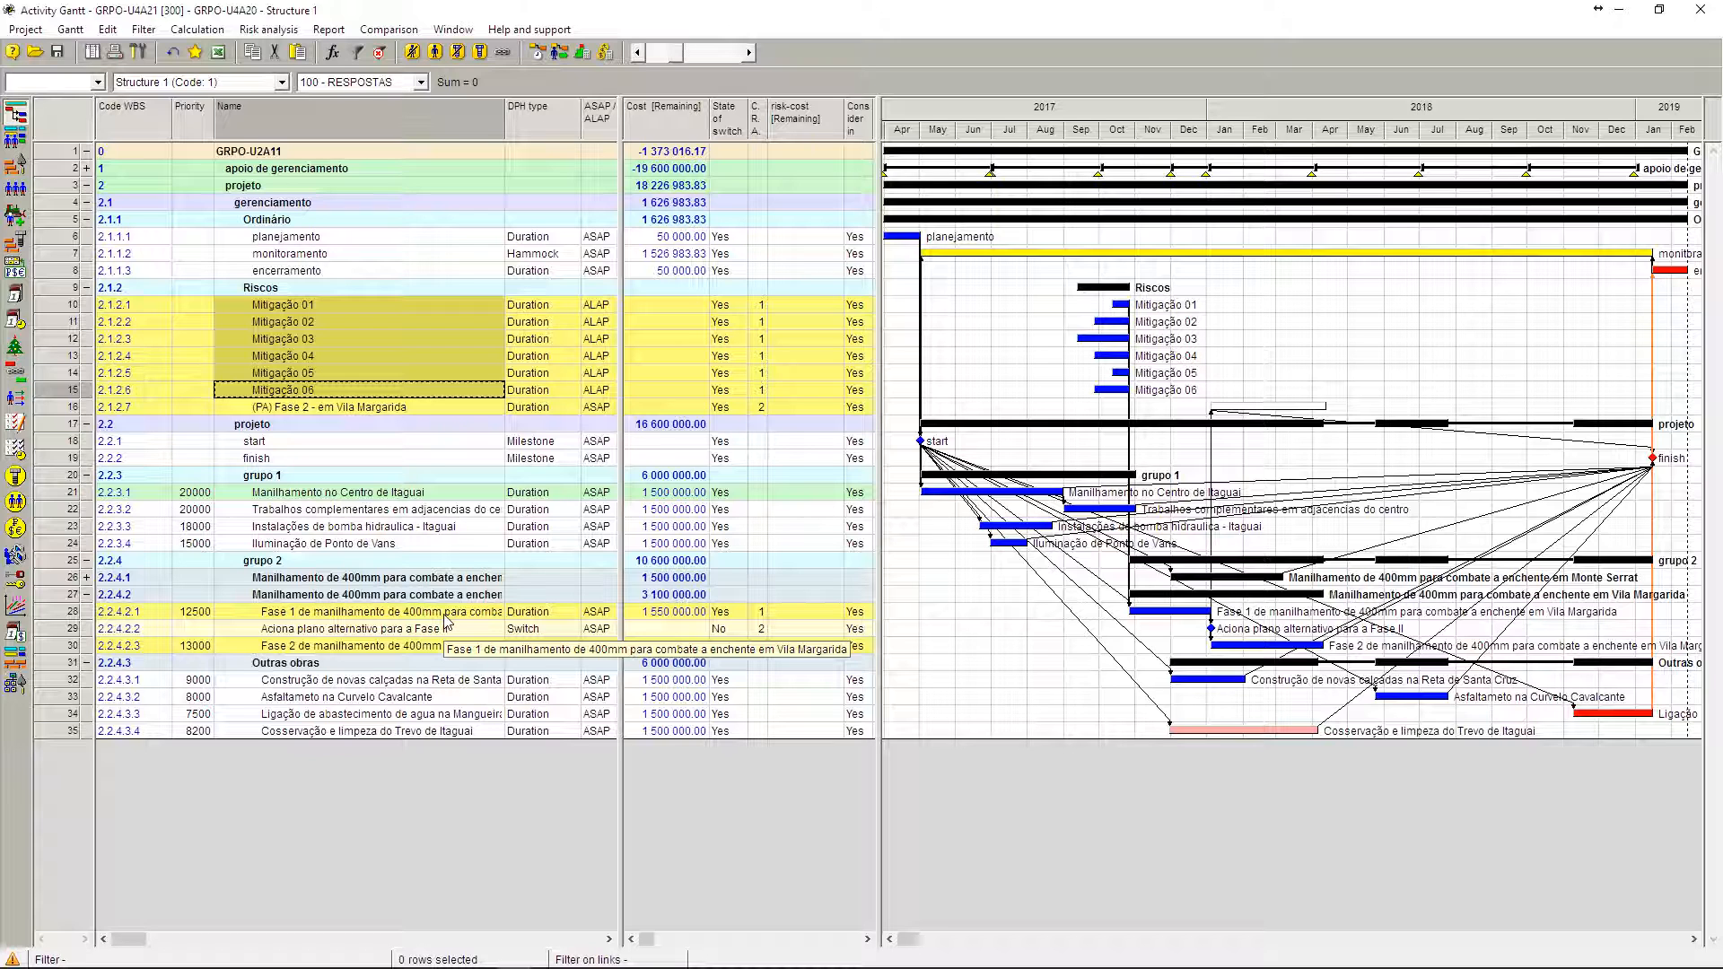
Step: Inspect the duration in days in the properties of the Vila Margarida Fase 1 activity and close them without changes
click(68, 615)
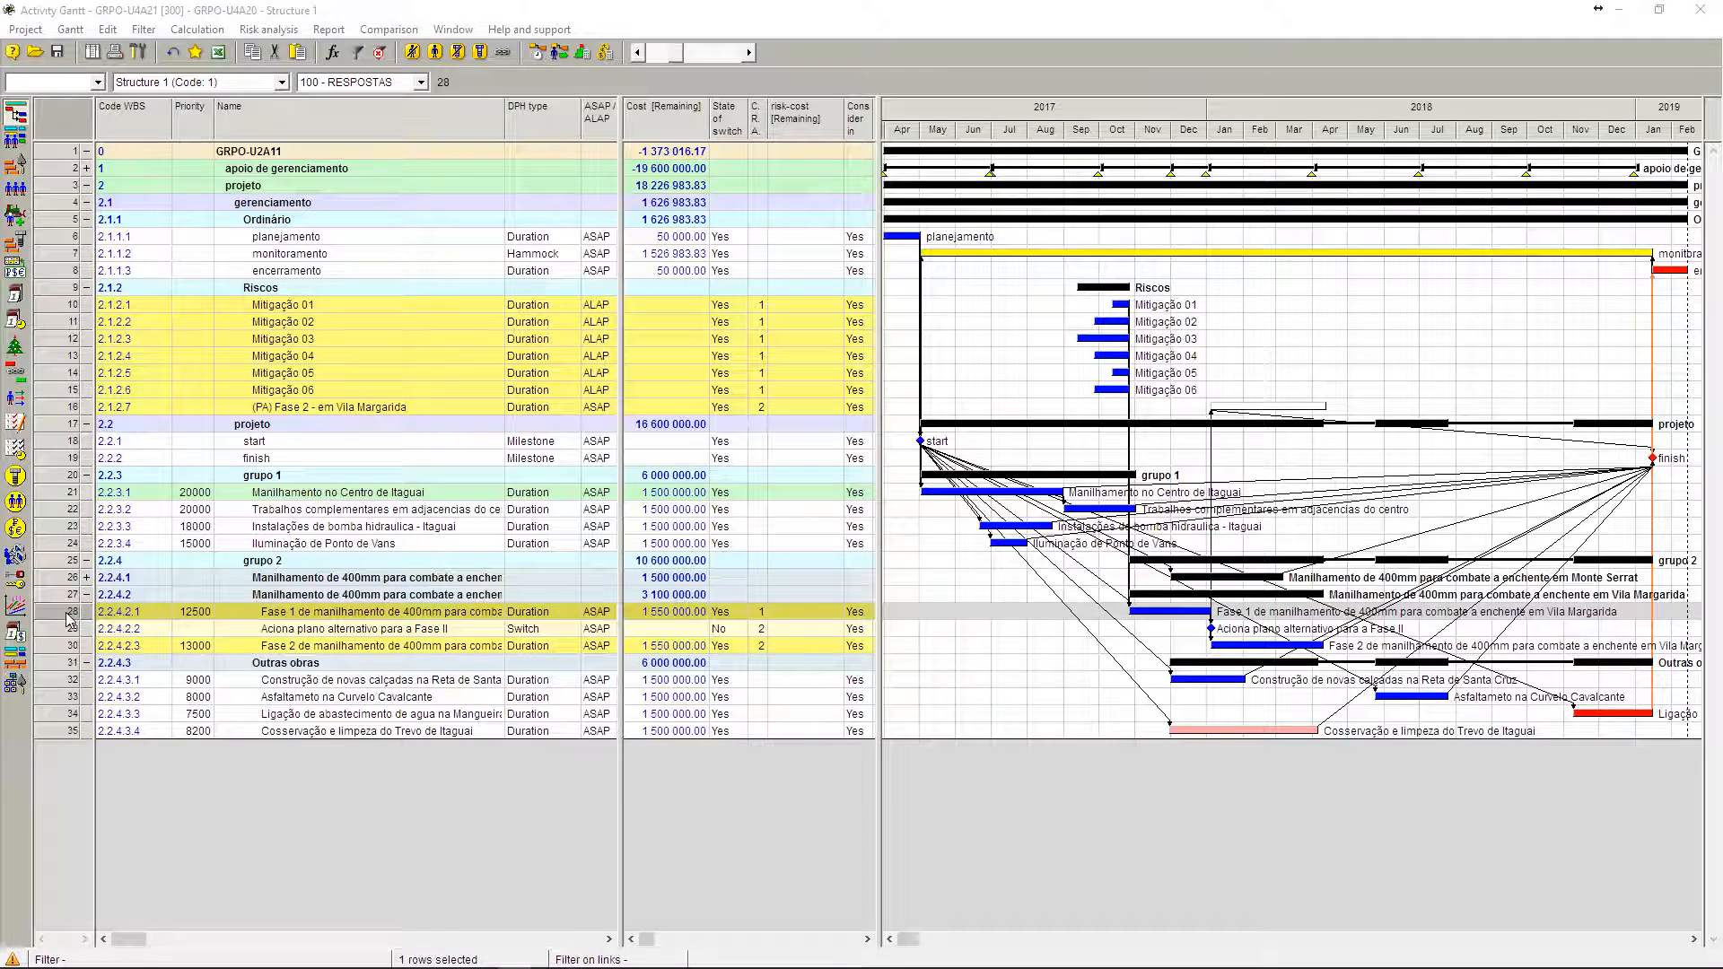
double_click(68, 618)
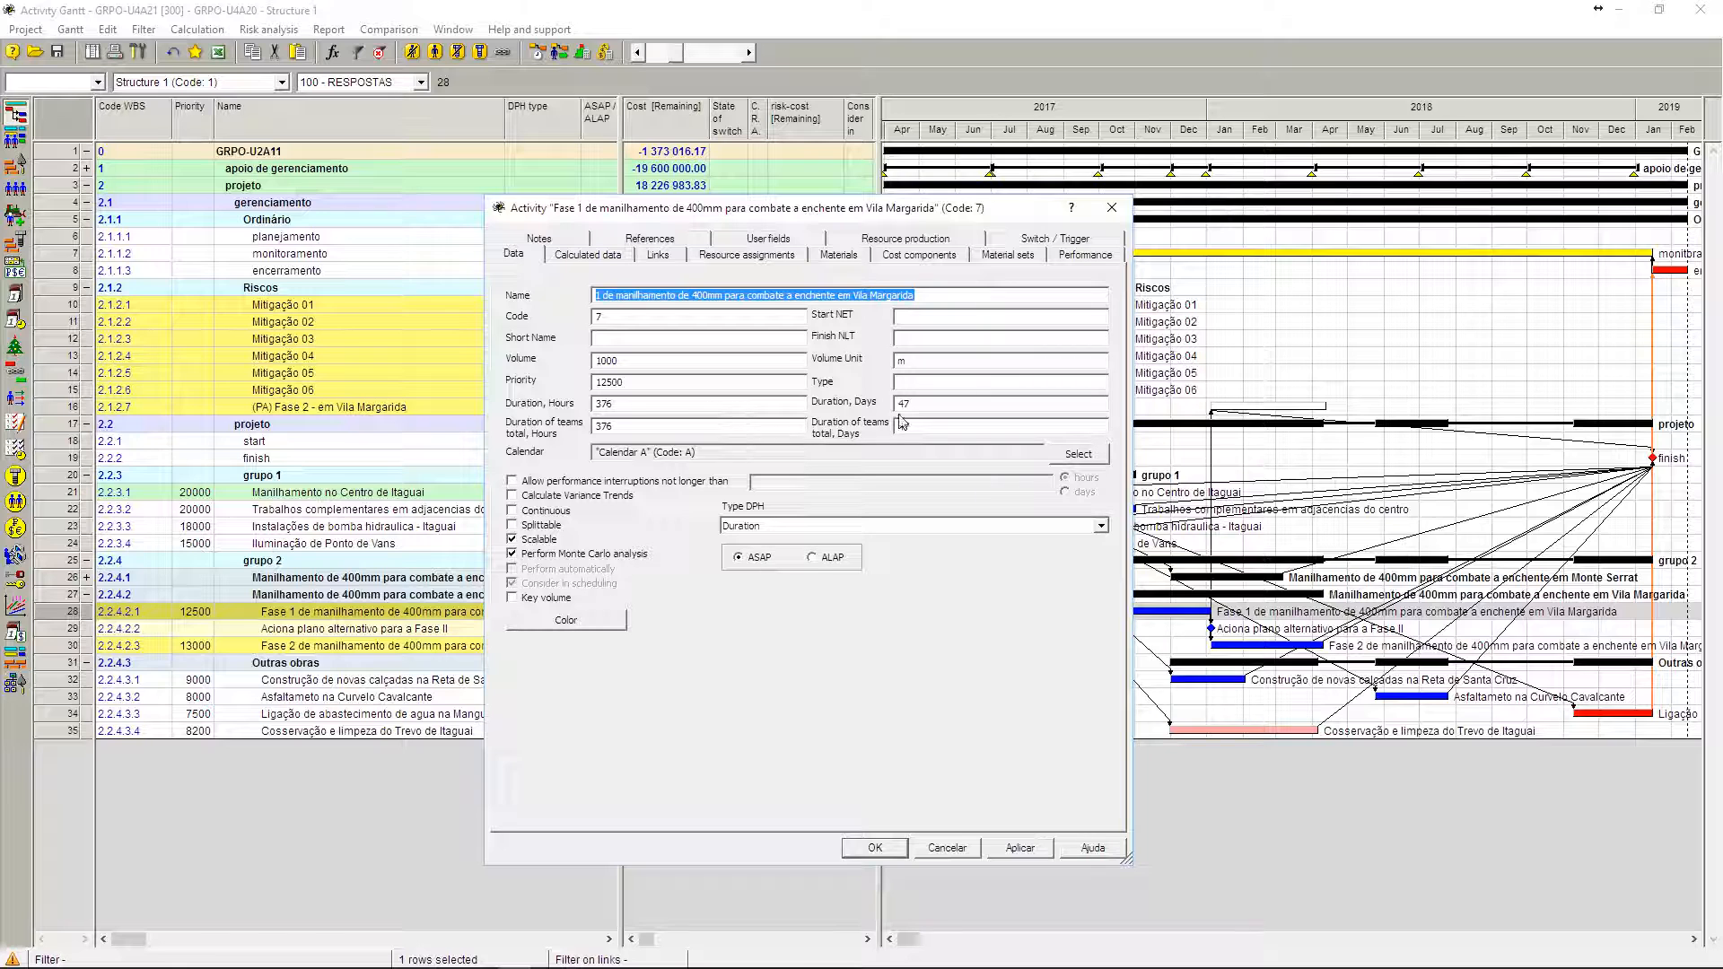
click(929, 411)
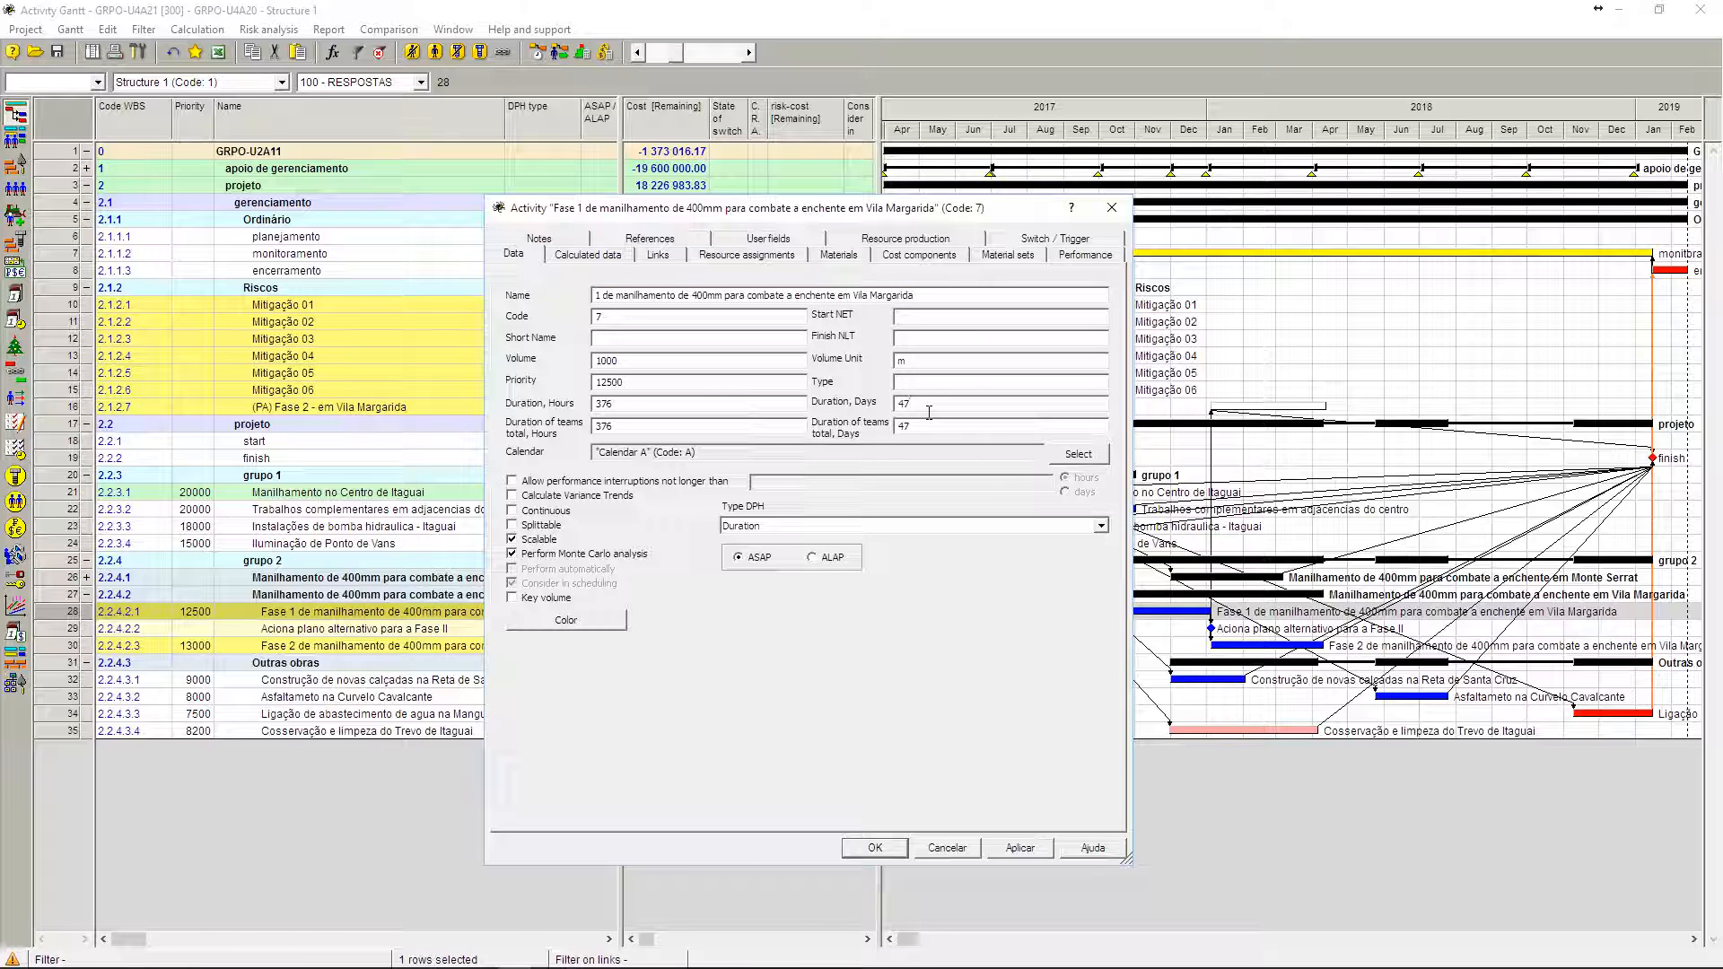
click(1112, 207)
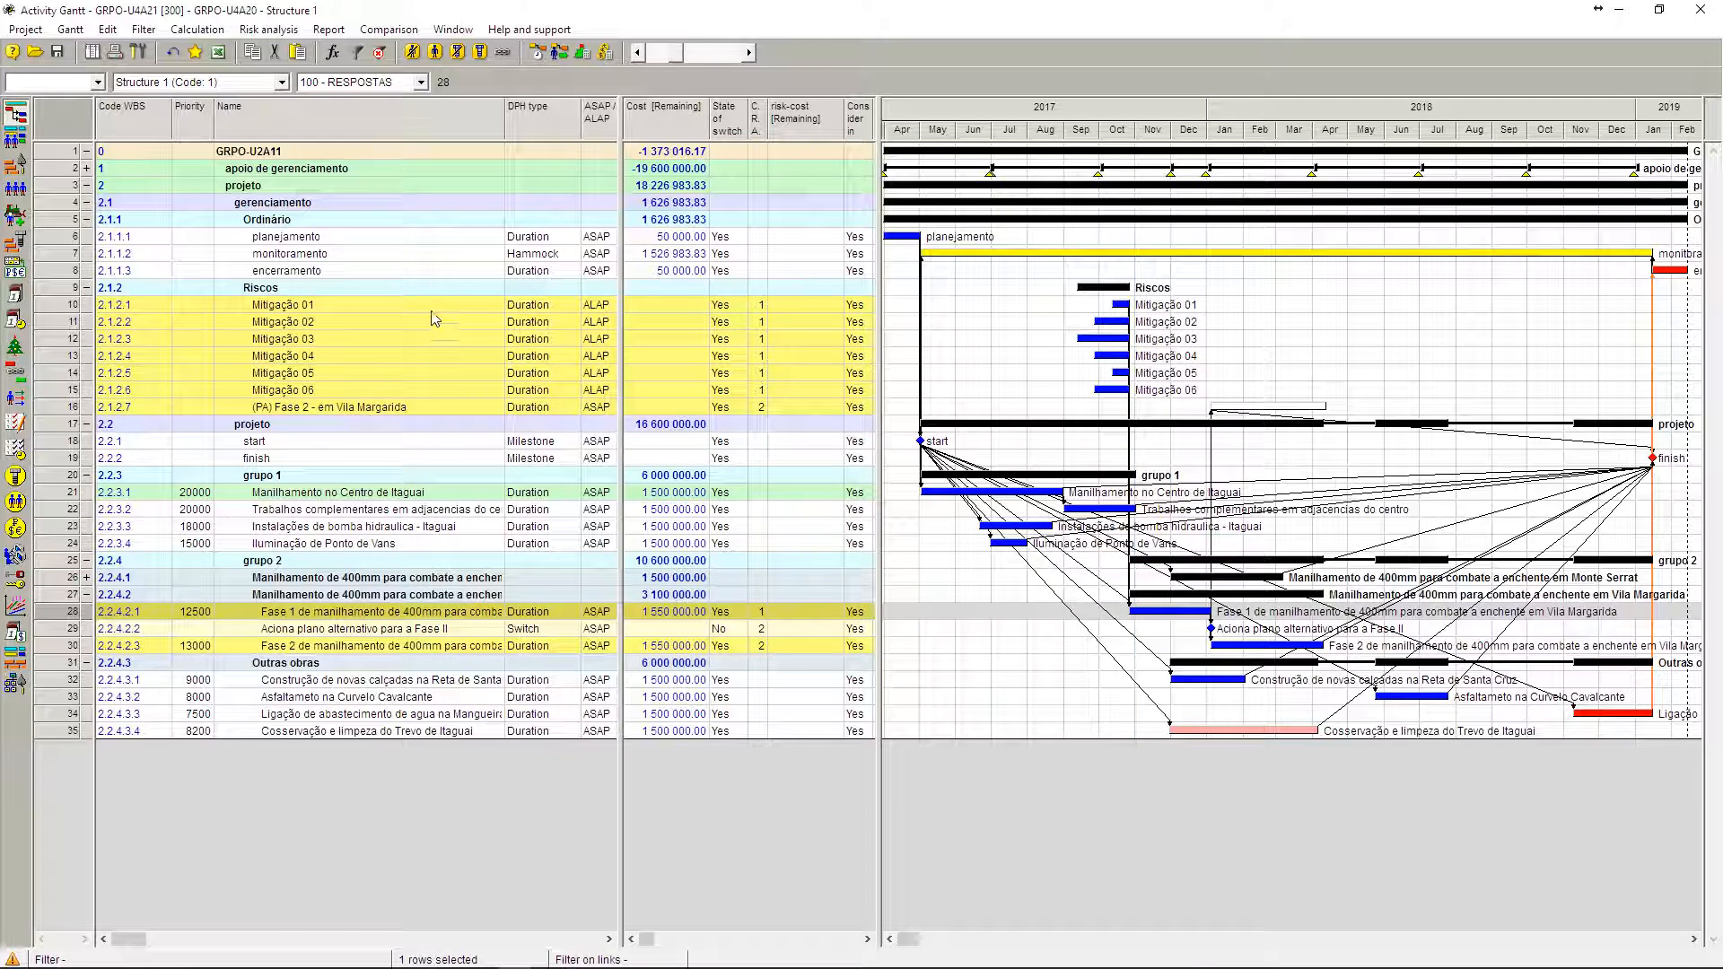
Step: Highlight the names Mitigação 01 through 06 and (PA) Fase 2, and switch the layout to 110 - respostas + $$
drag(435, 309, 434, 397)
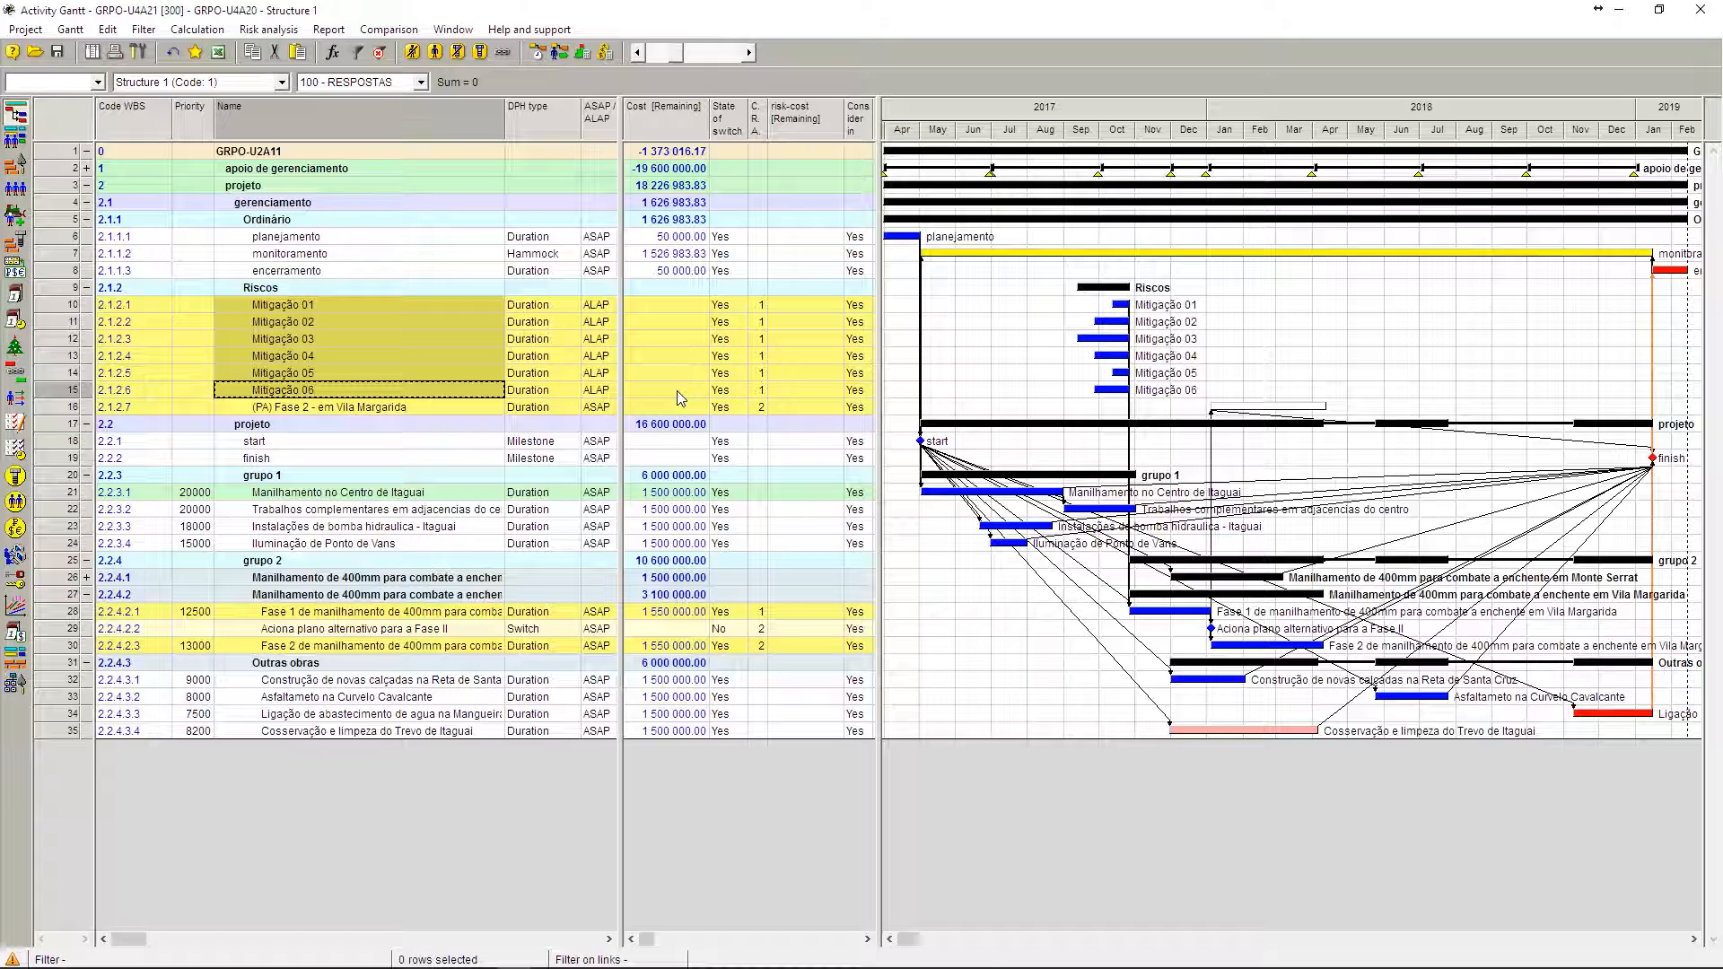
click(416, 411)
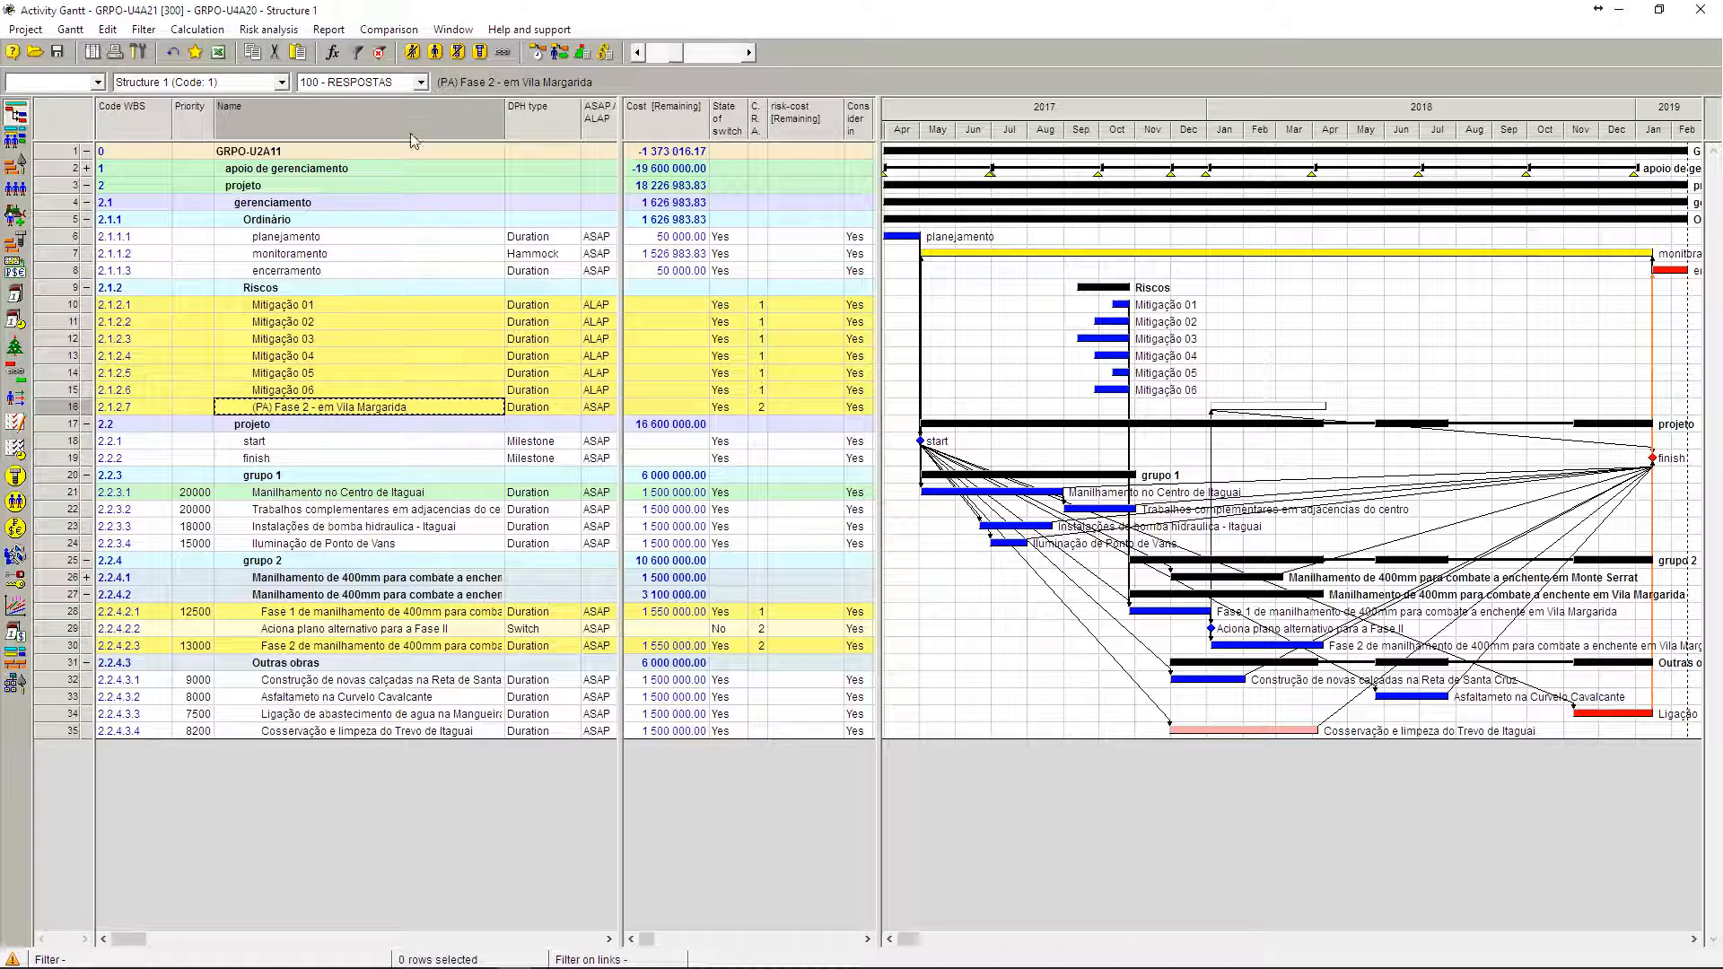
click(420, 81)
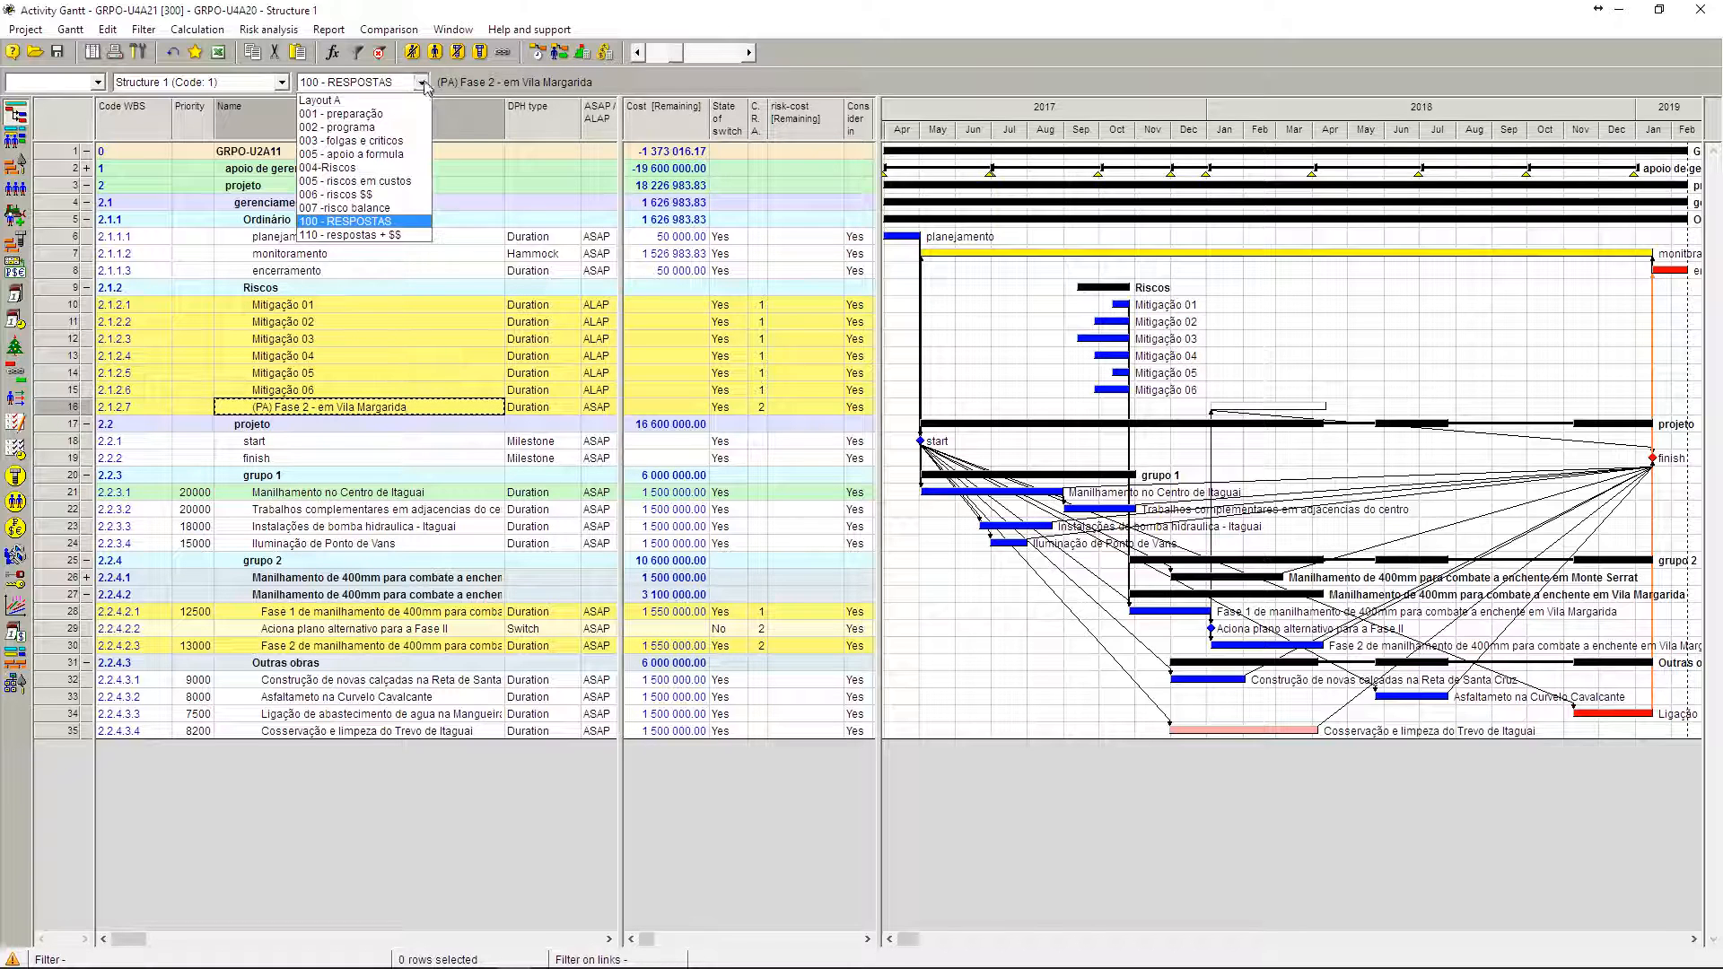
click(418, 236)
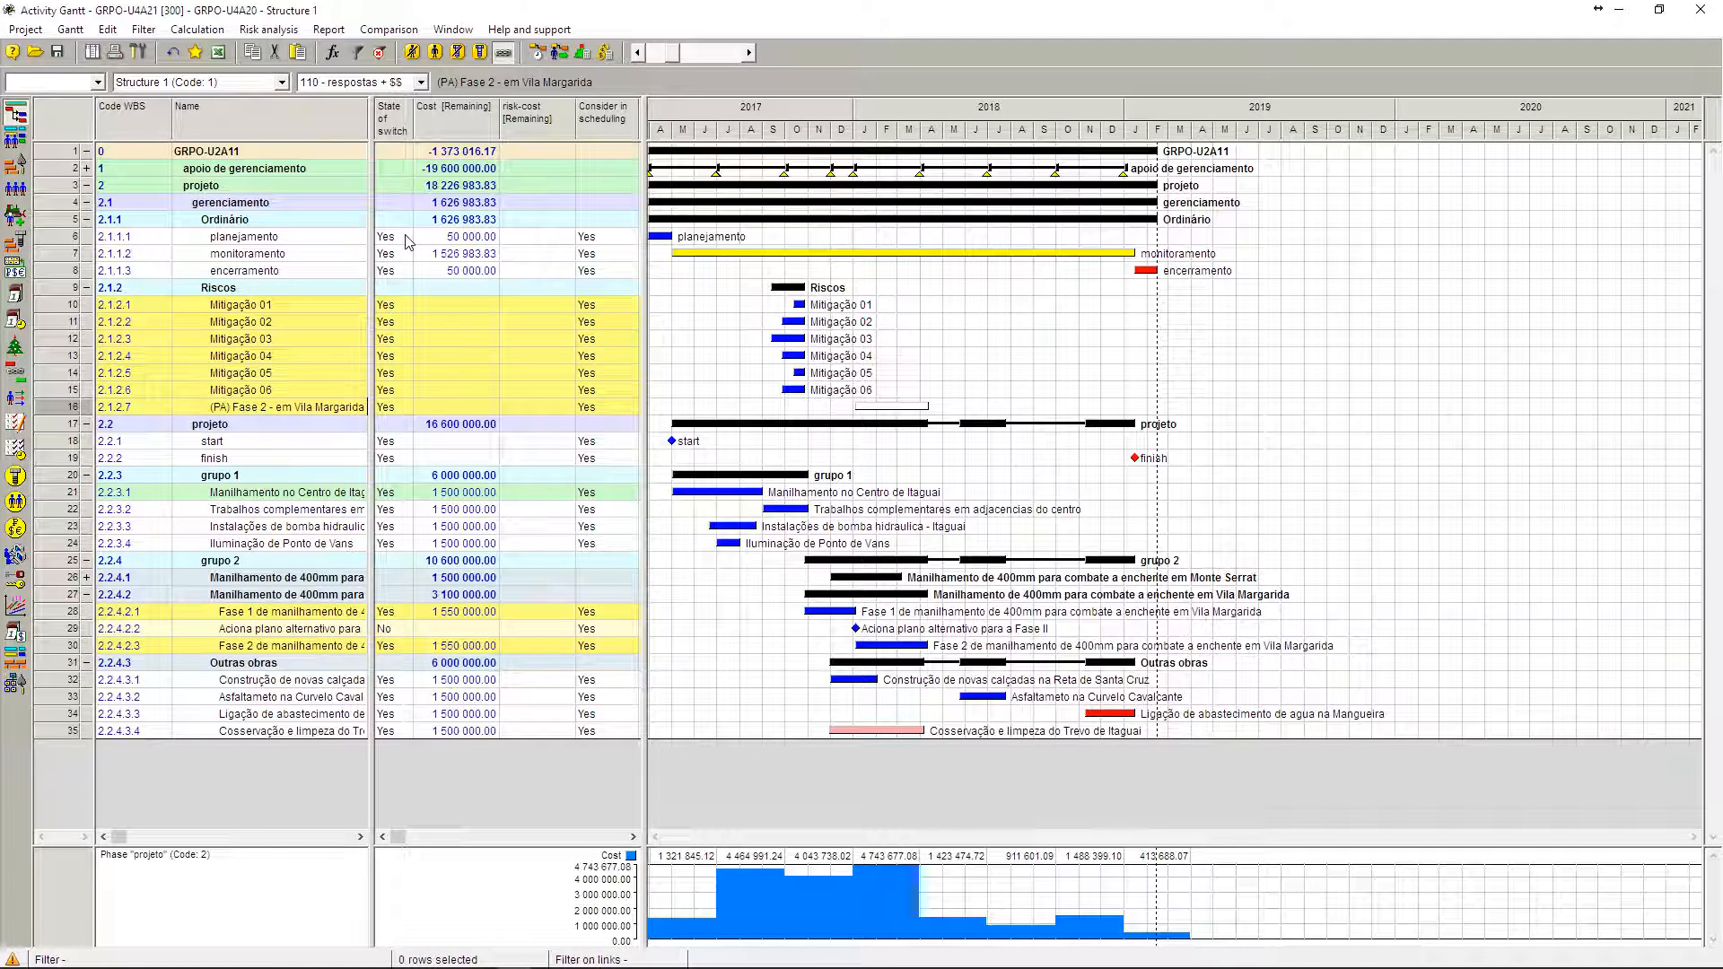
Step: Compare the remaining cost of (PA) Fase 2 - em Vila Margarida with that of Fase 2, and check its risk-cost
click(438, 409)
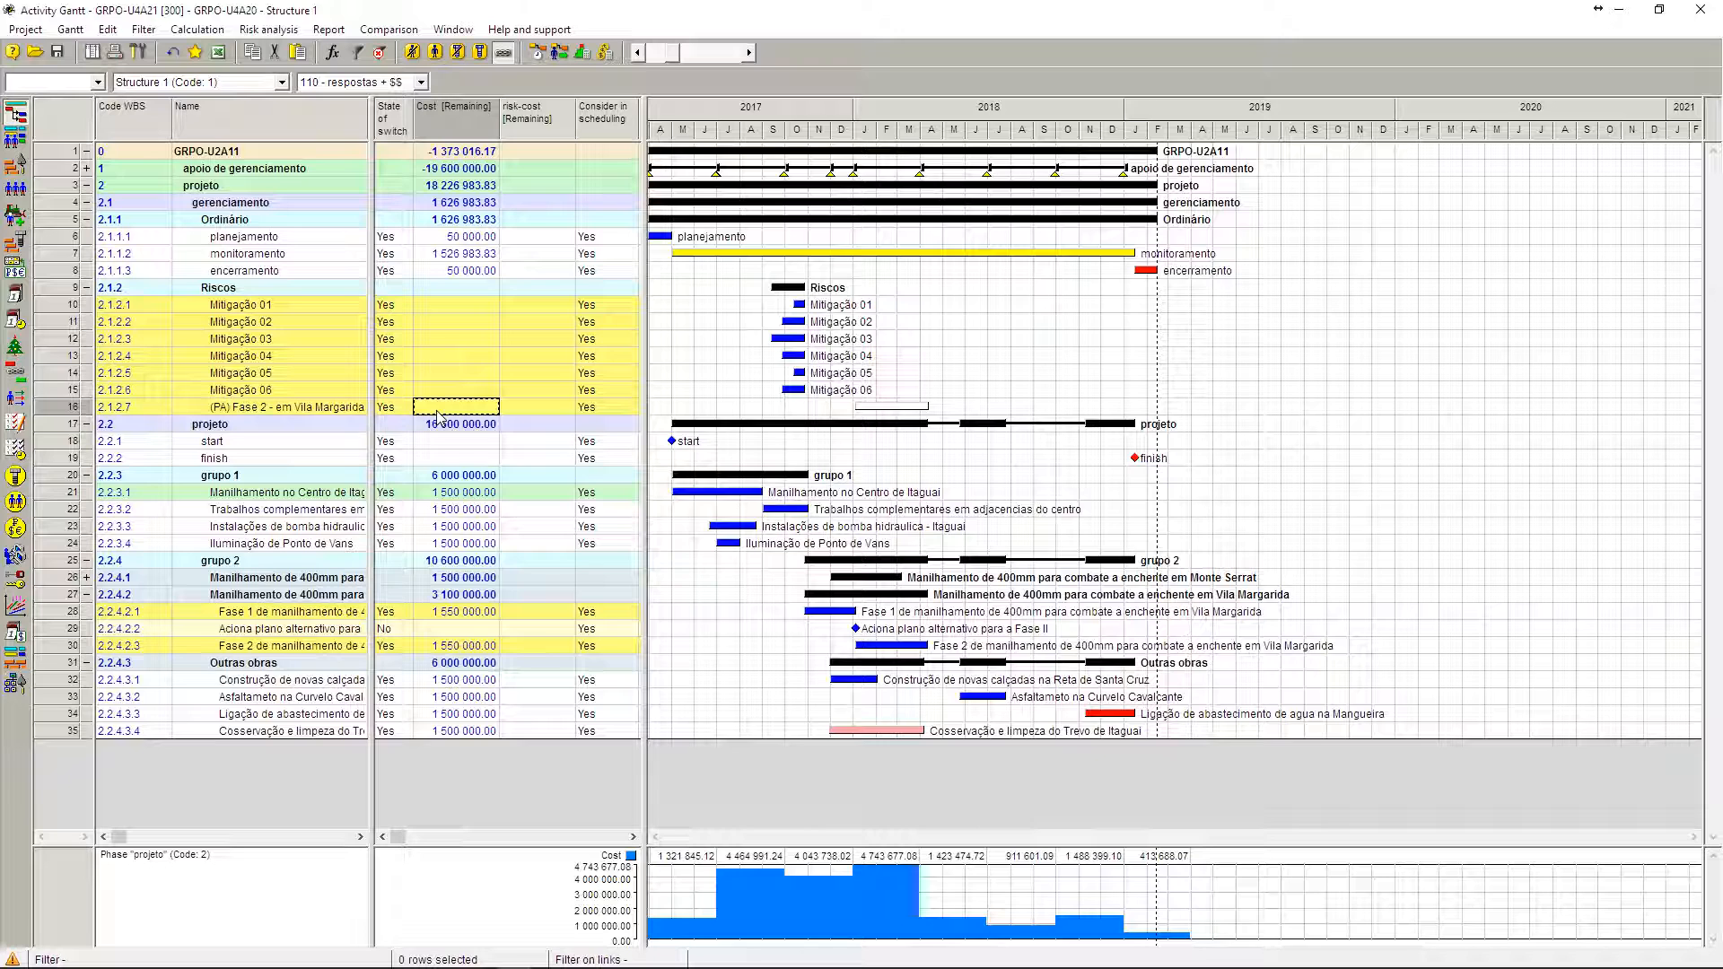
click(445, 646)
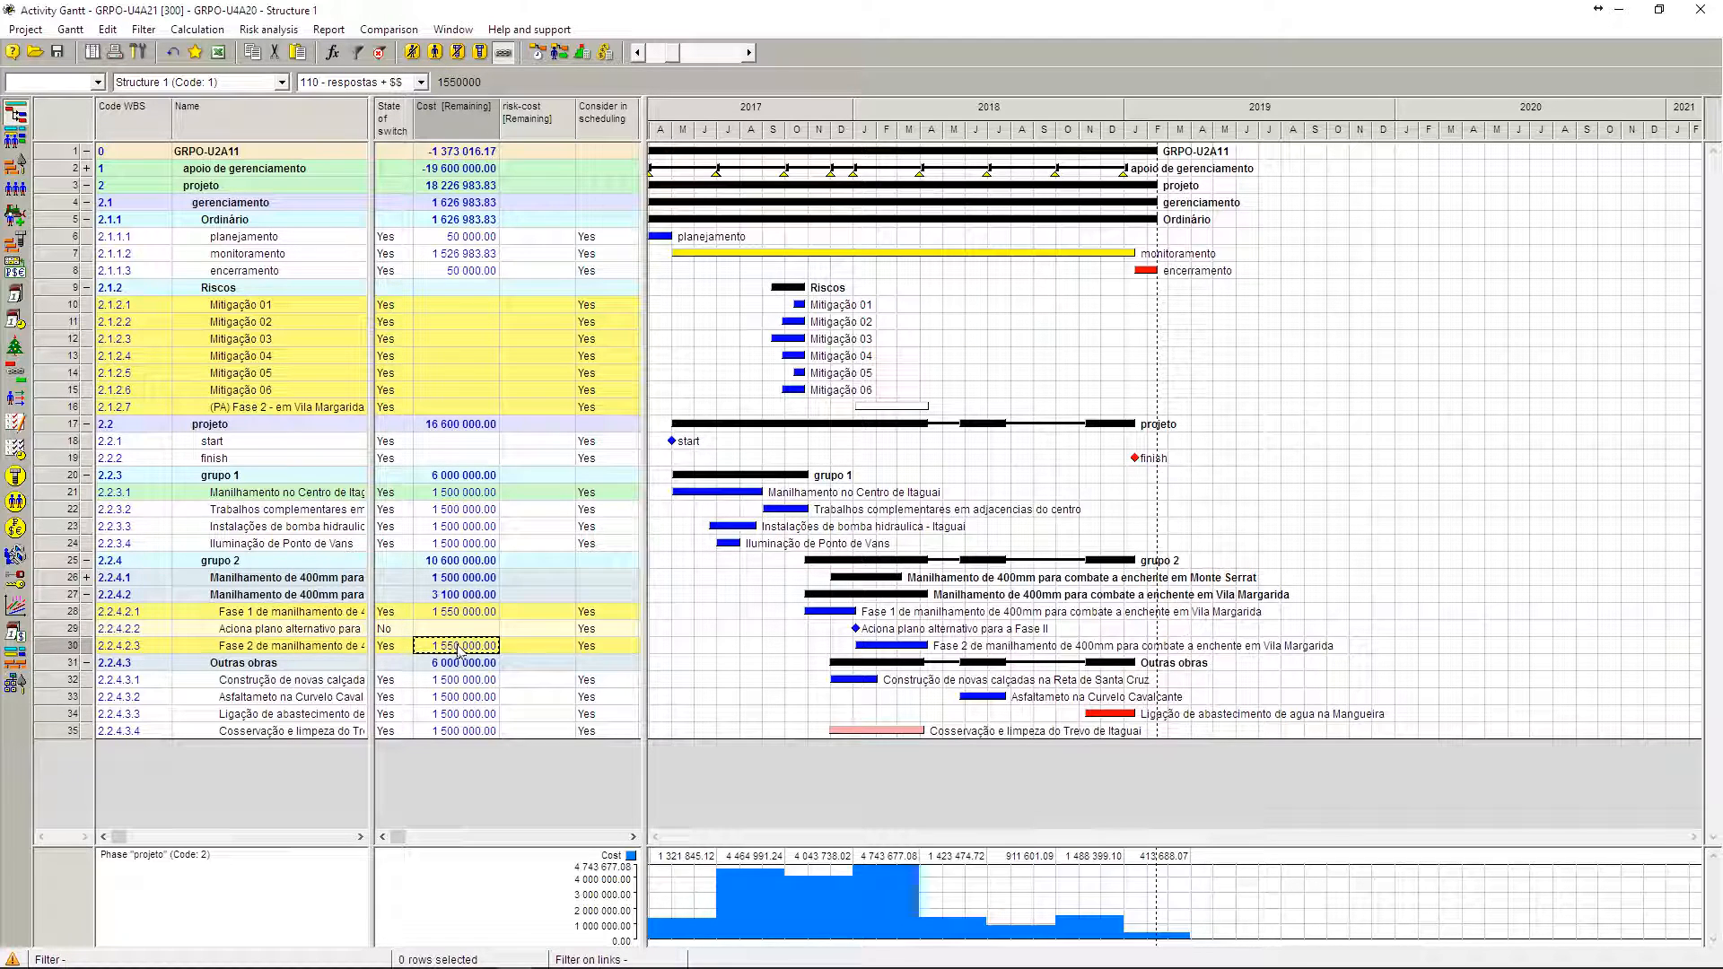
click(527, 409)
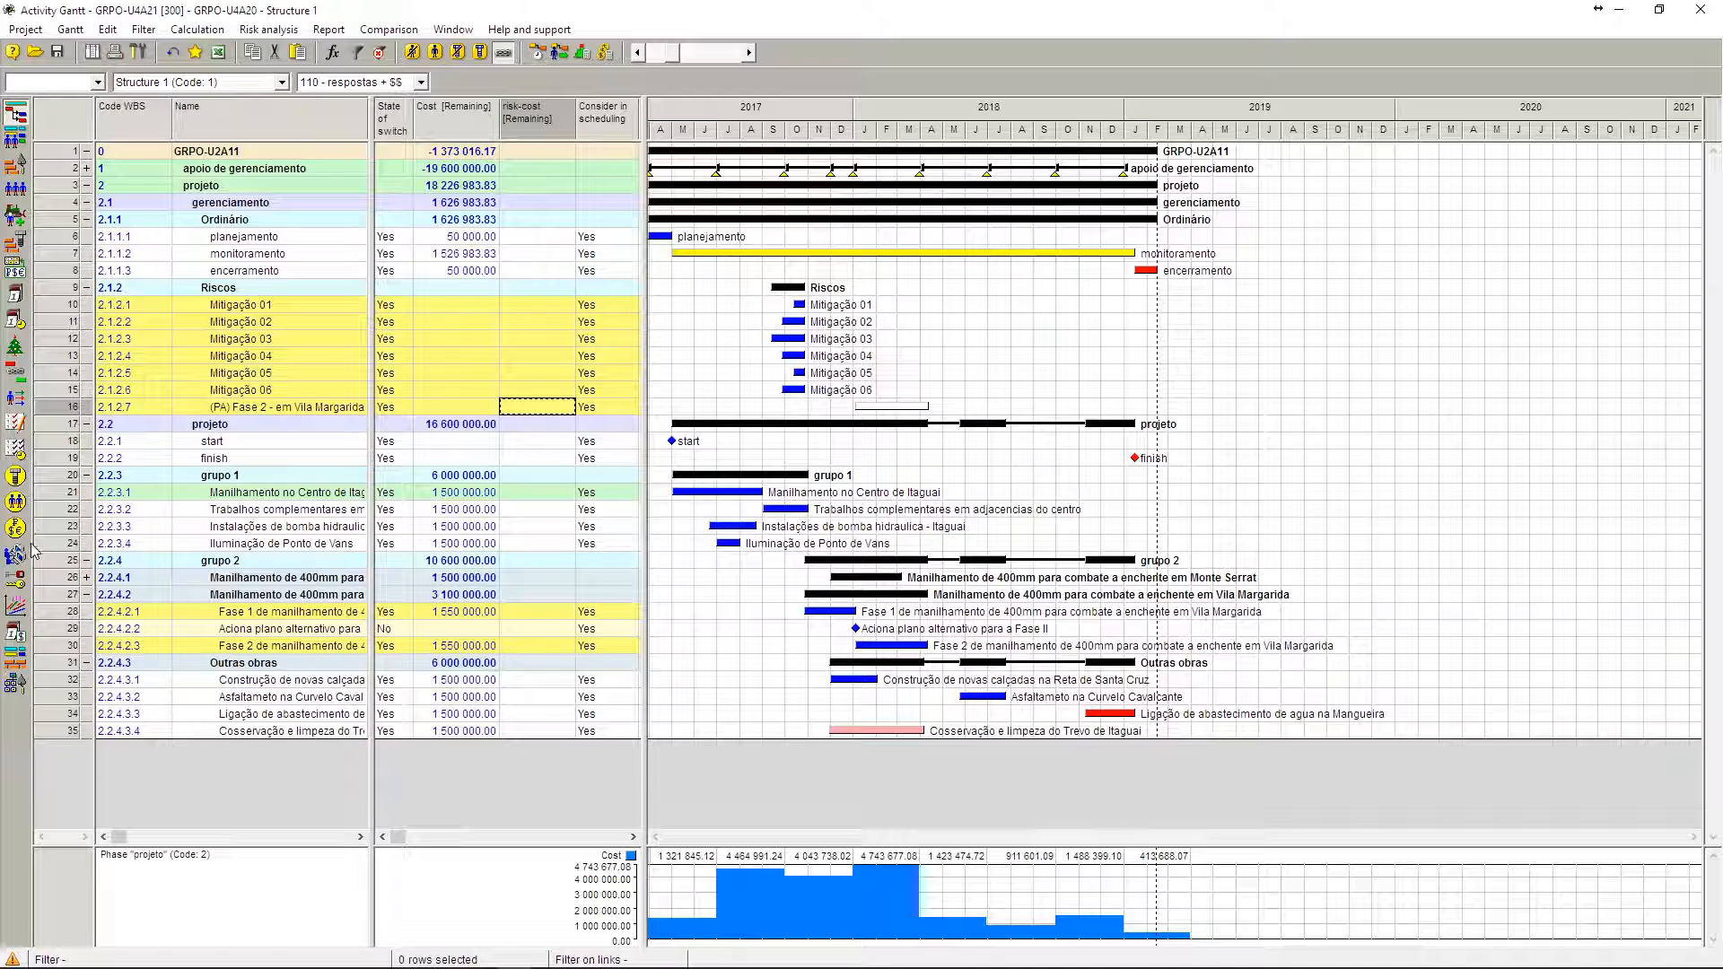
Step: Inspect the properties and unit costs of the Cost and risk-cost components without changes, and return to the activity Gantt
click(14, 274)
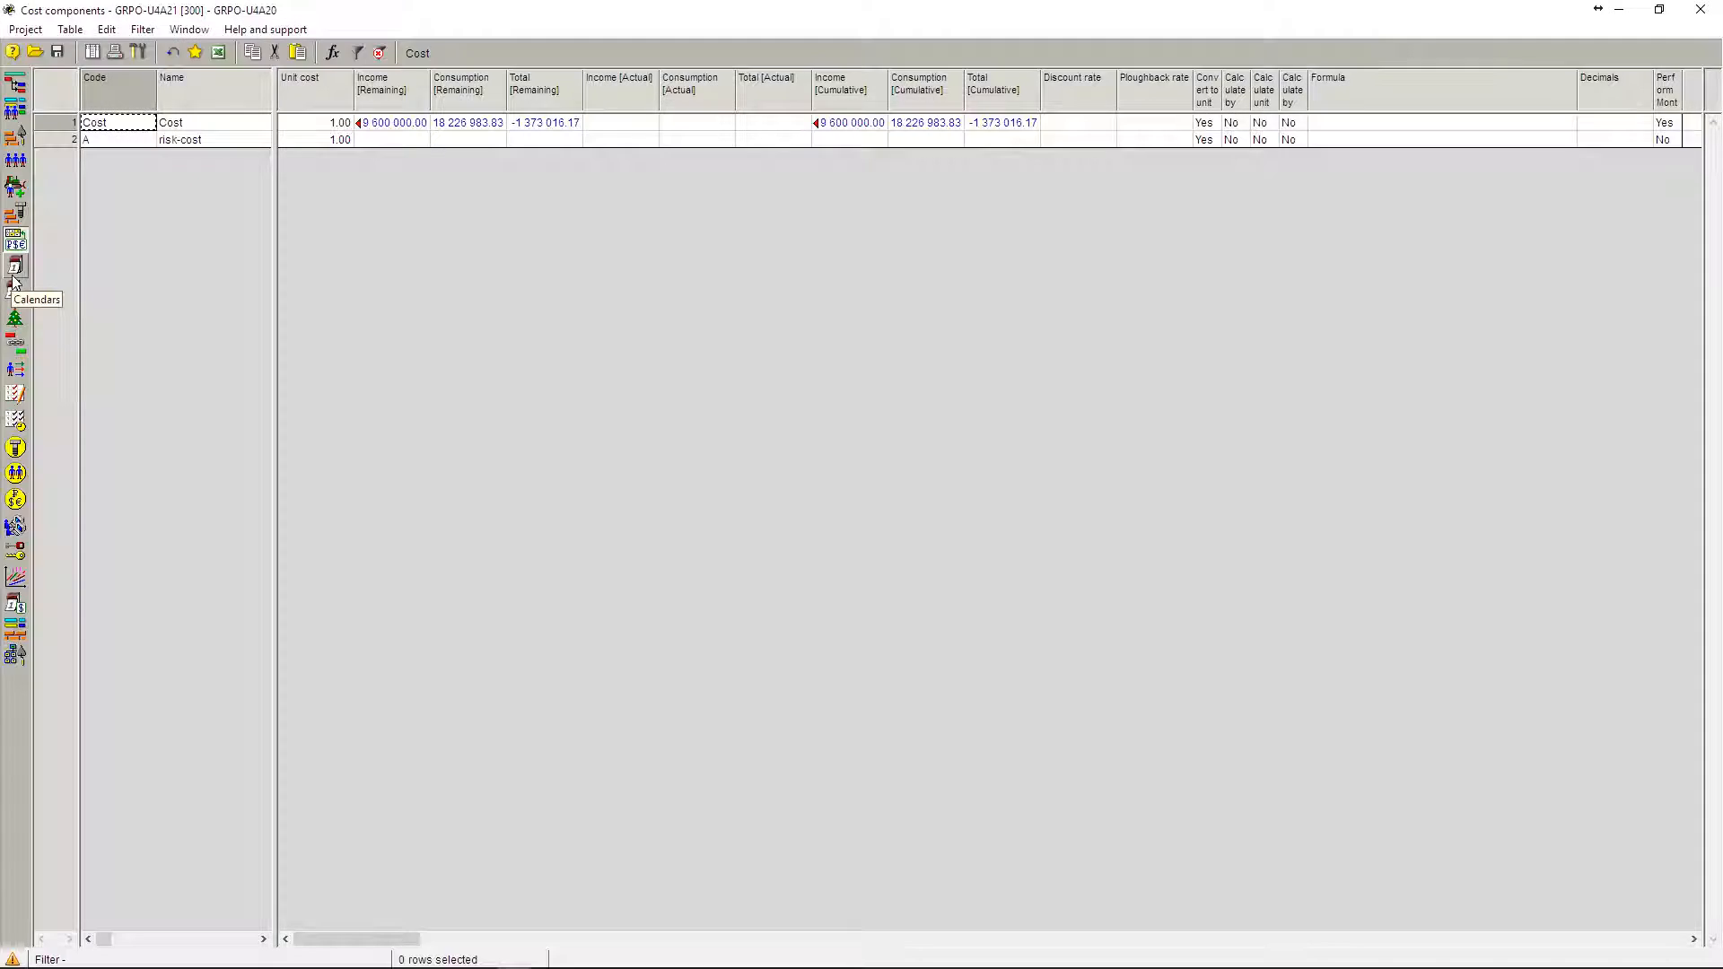
double_click(56, 118)
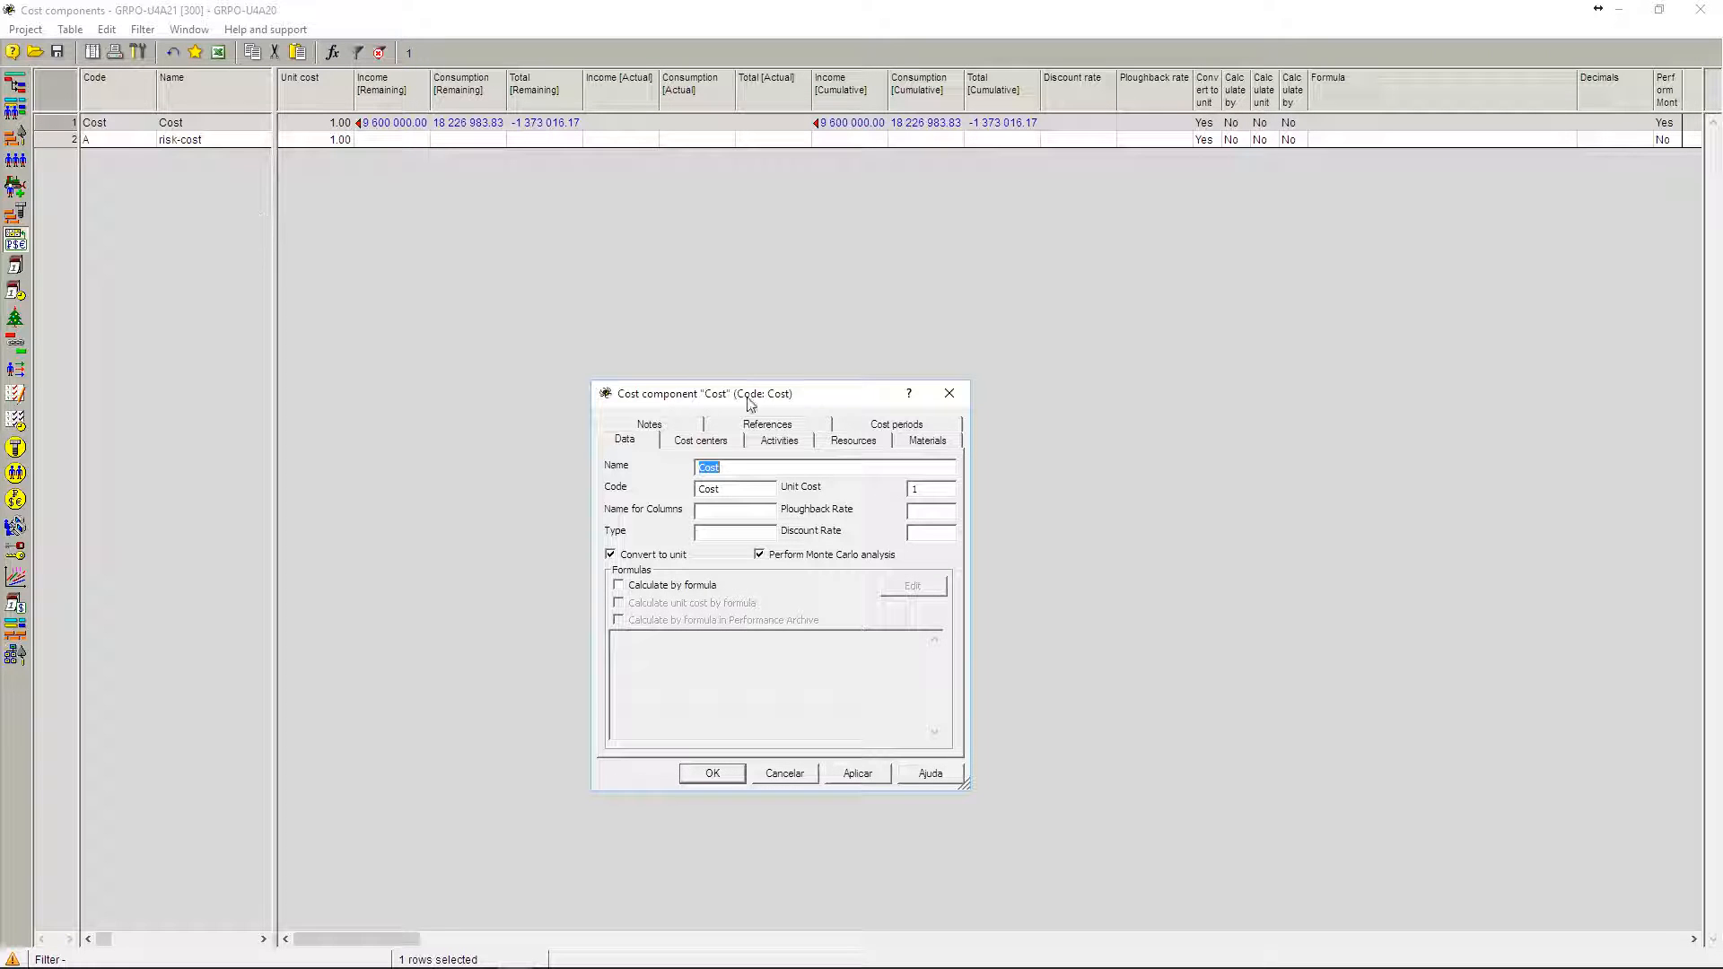
click(947, 396)
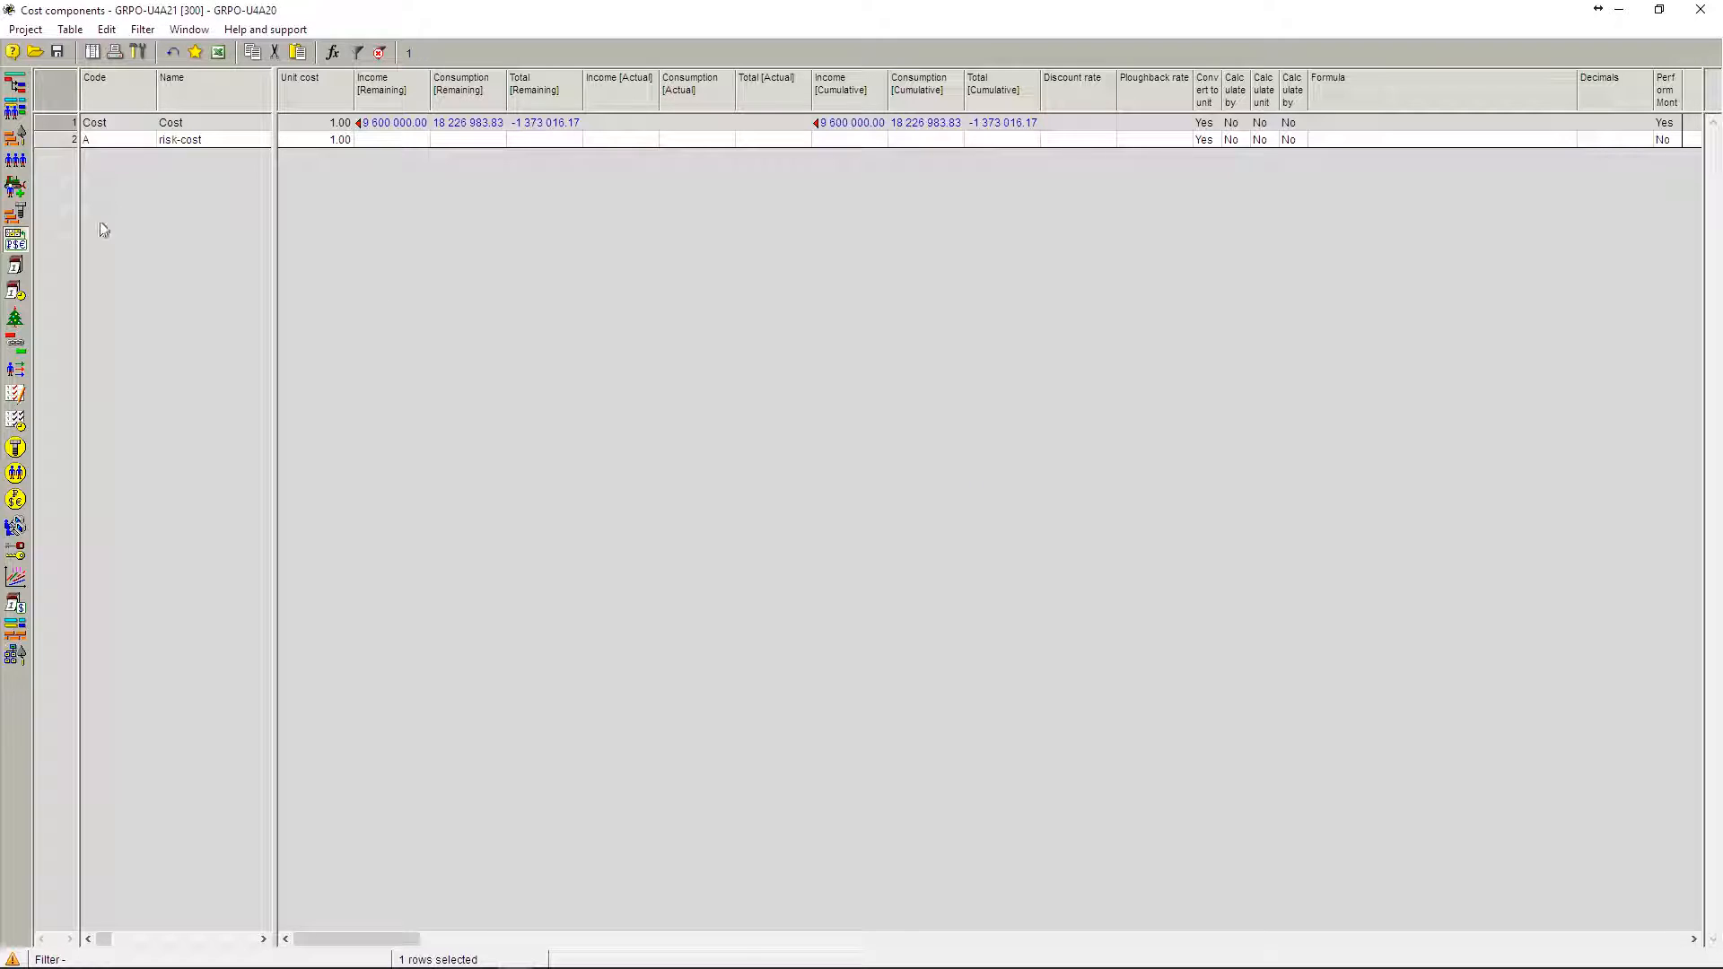
double_click(49, 142)
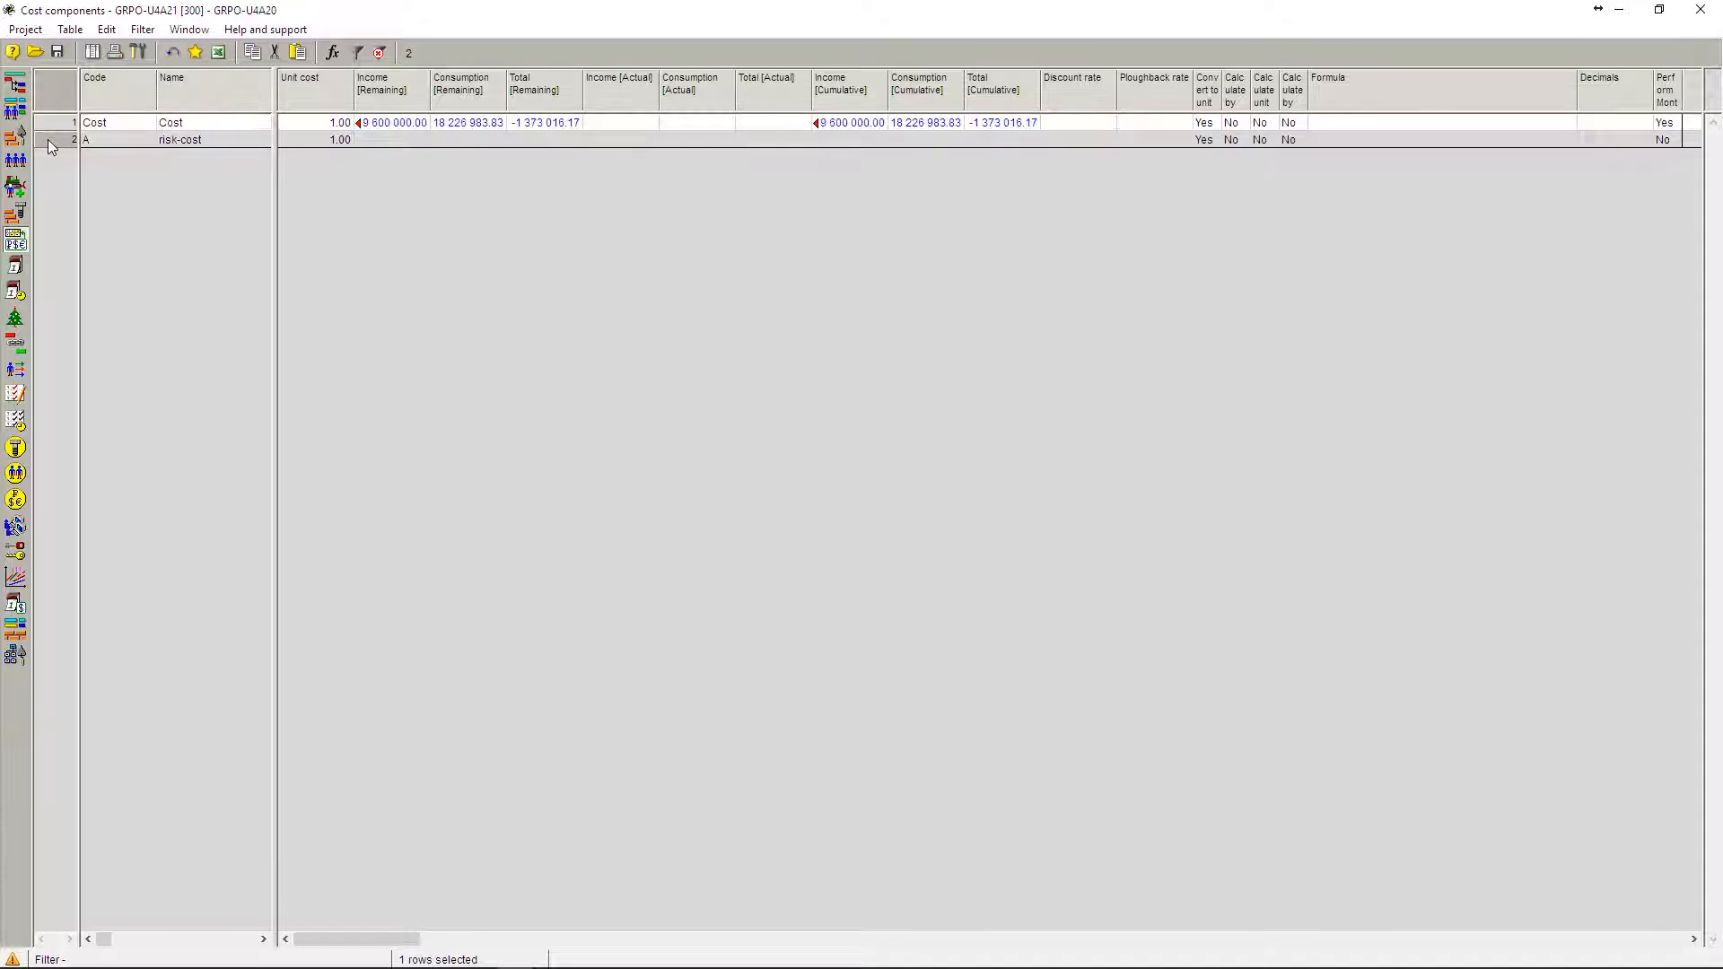
click(332, 141)
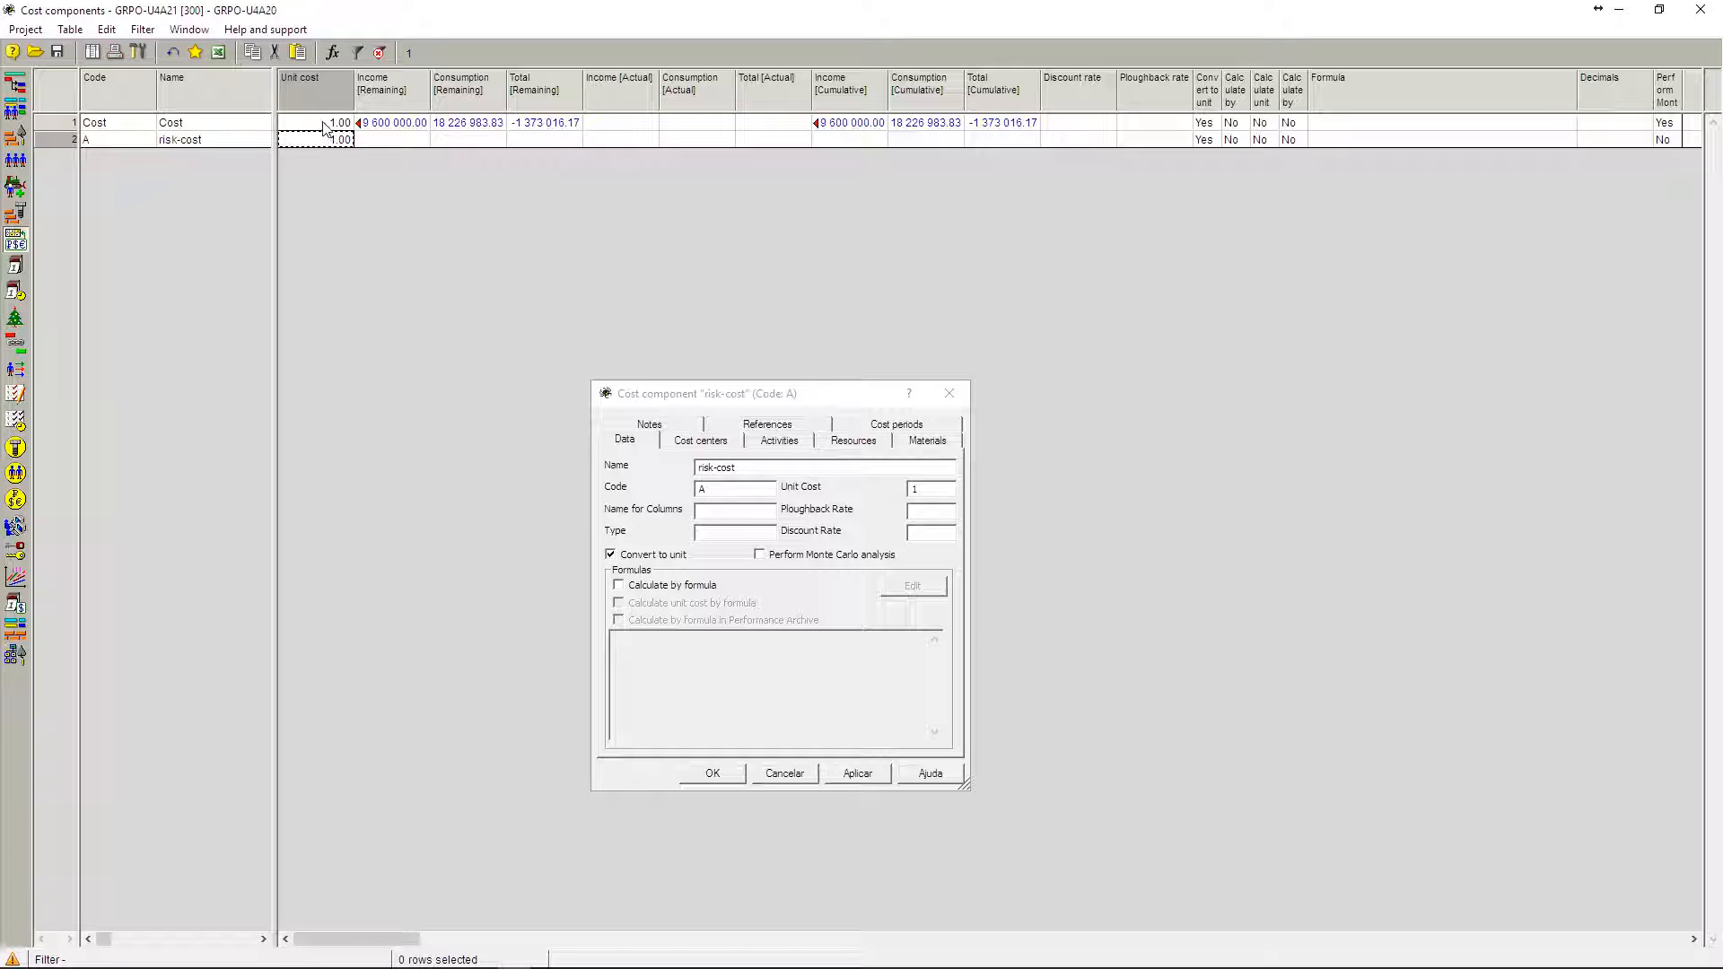
click(324, 126)
click(327, 141)
click(949, 393)
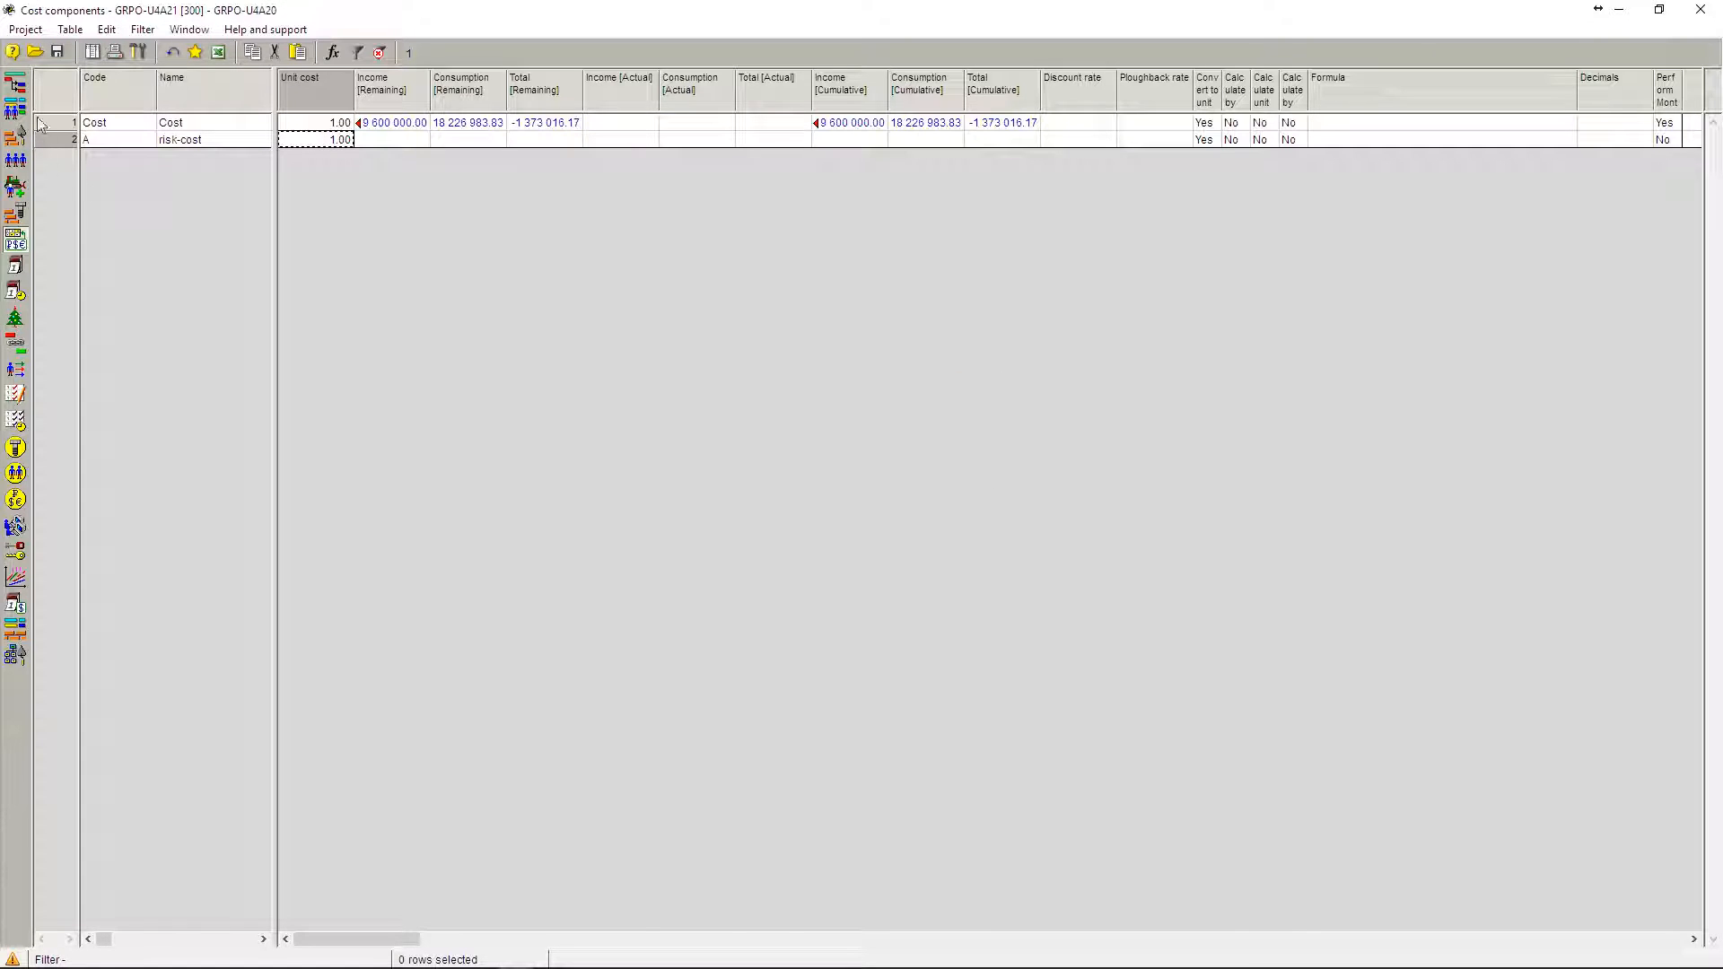
click(18, 90)
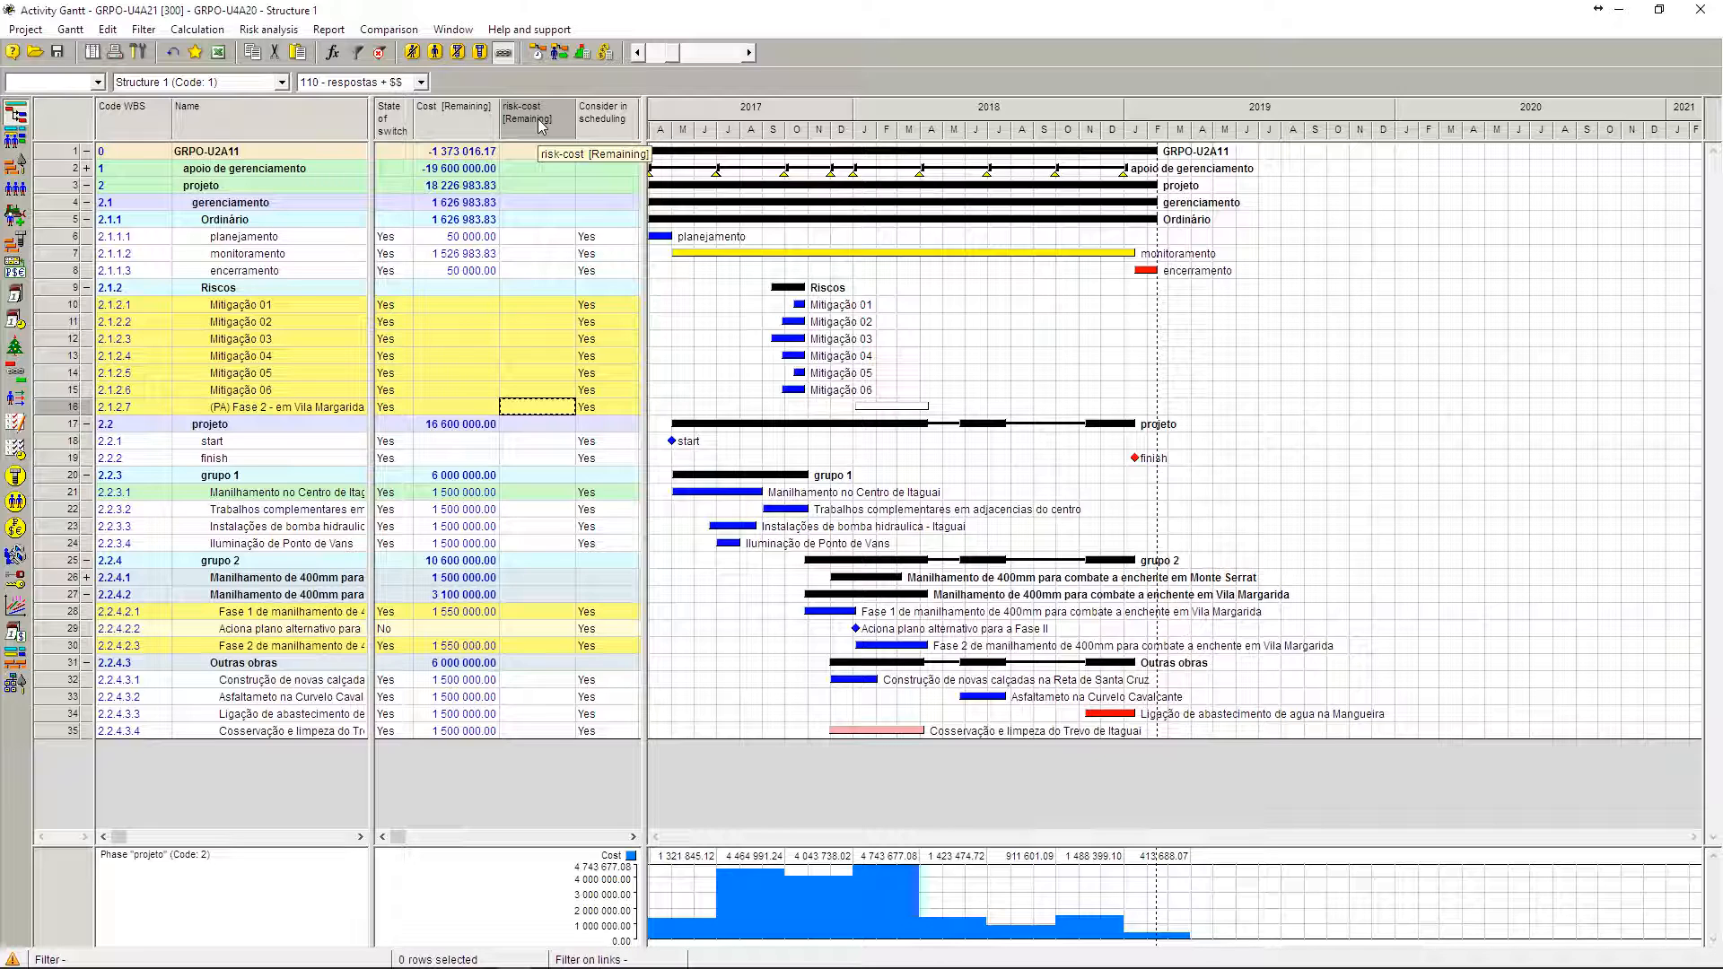
Step: Compare the Cost [Remaining] and risk-cost [Remaining] columns for all activities by highlighting them alternately
click(473, 115)
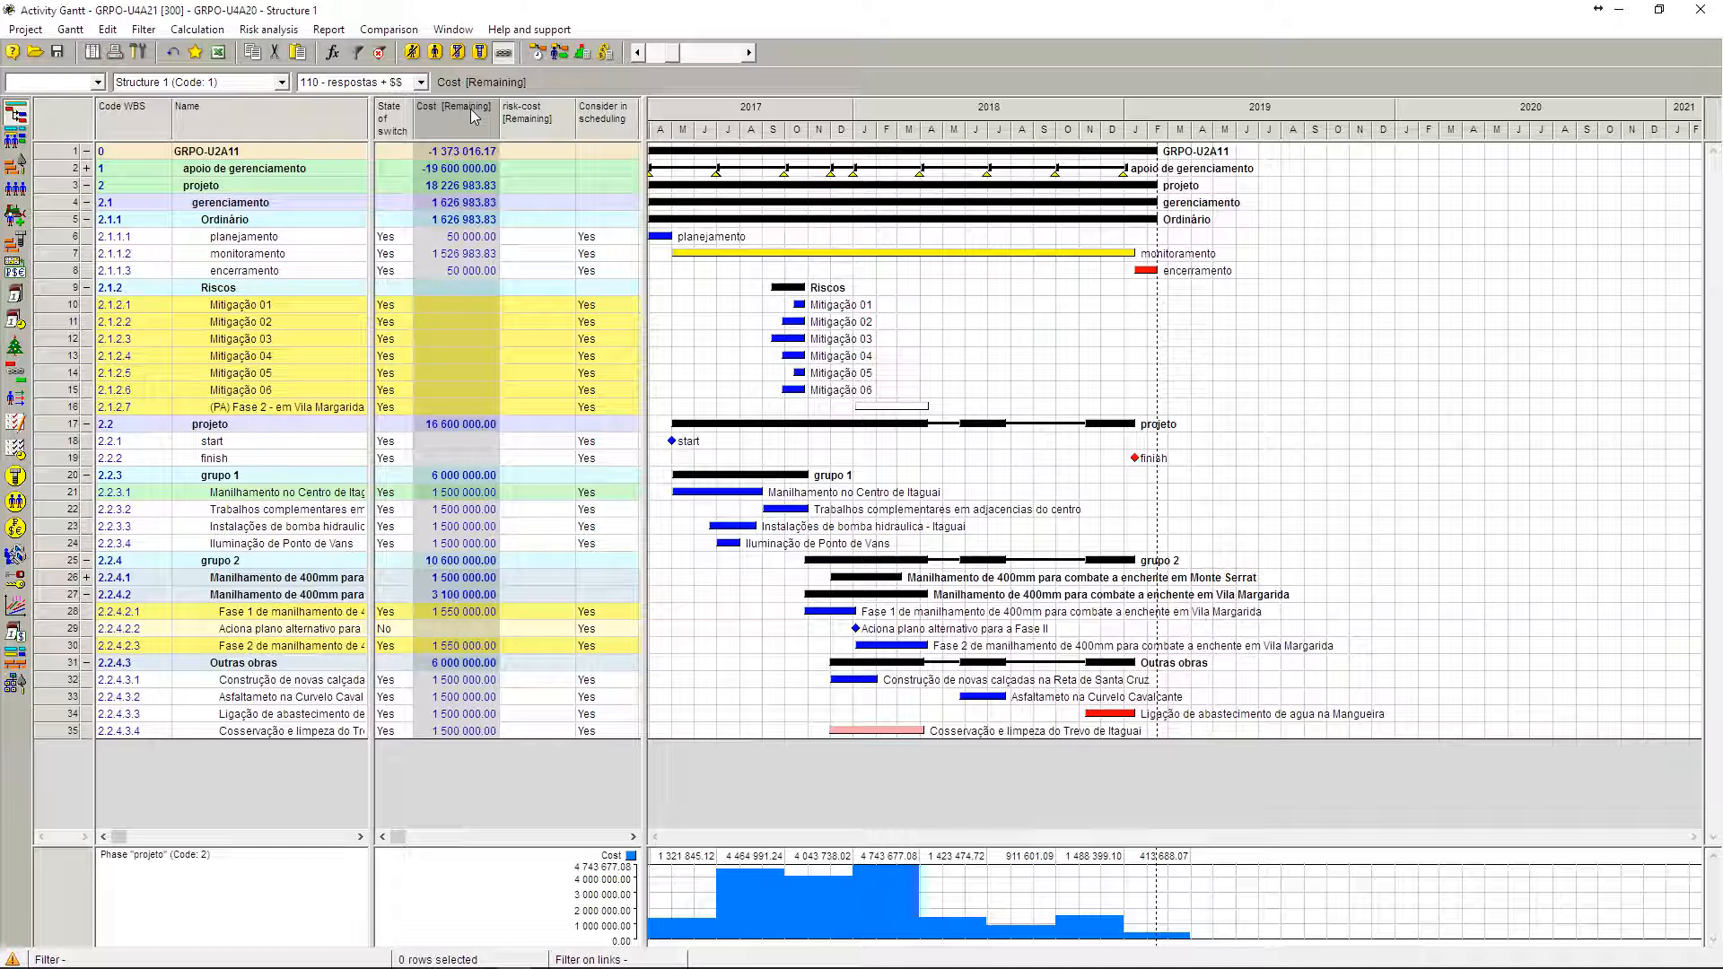
click(534, 122)
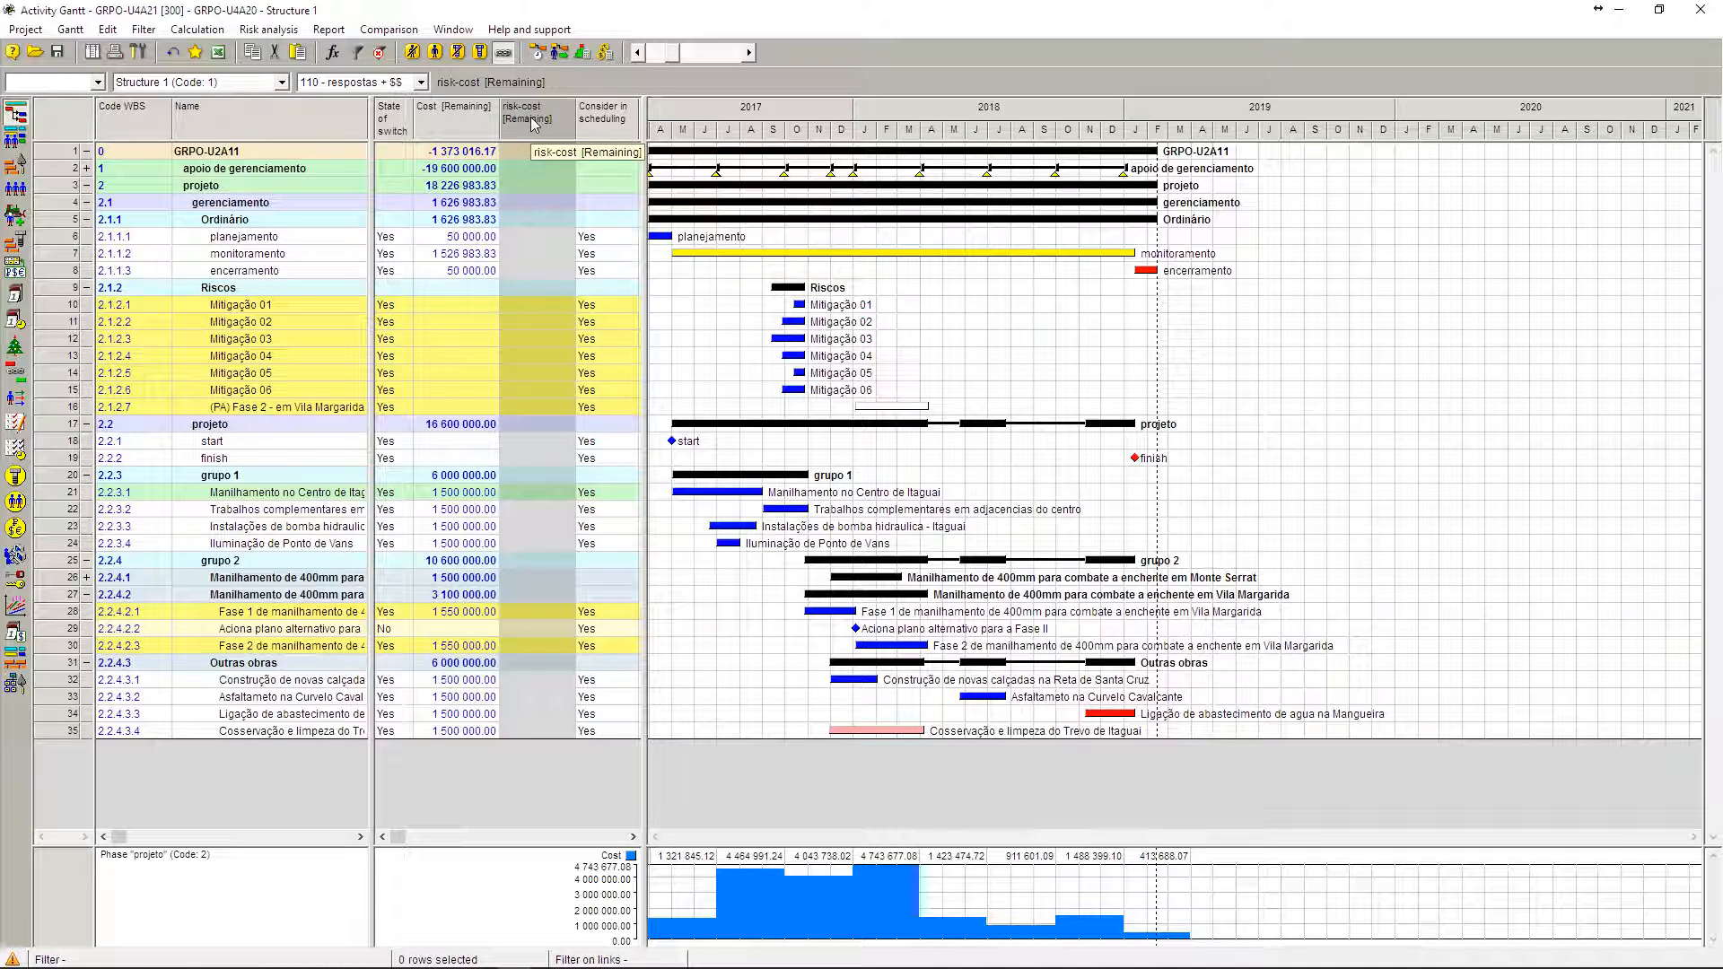
click(487, 130)
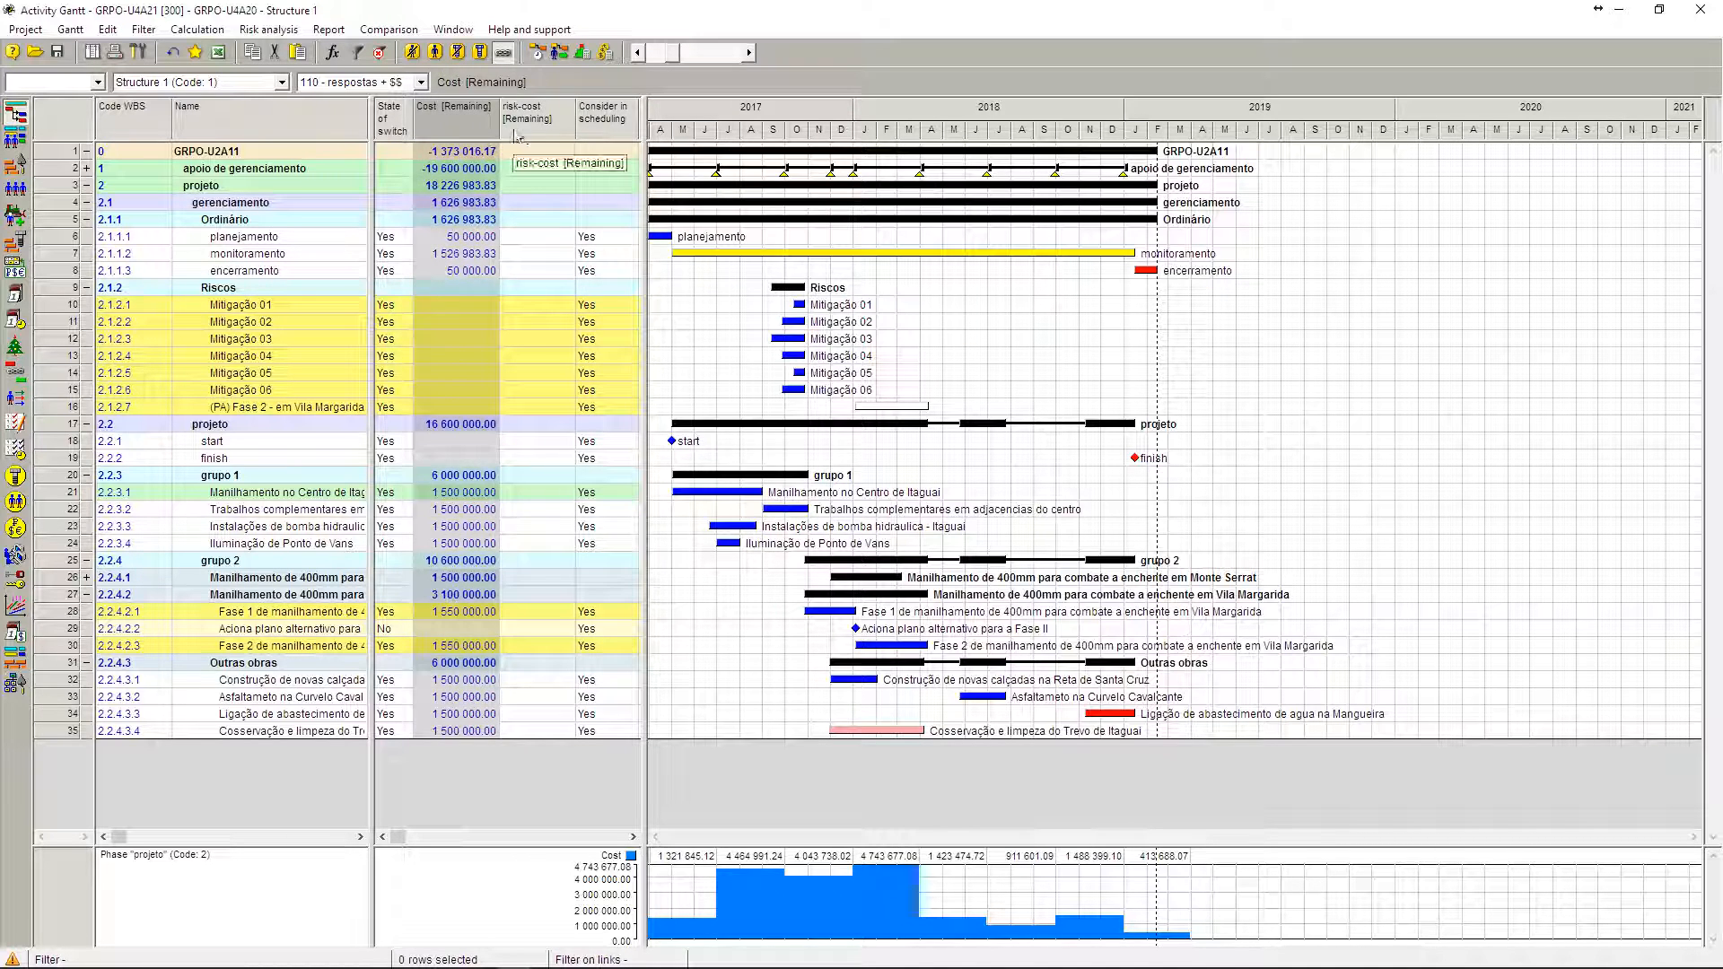
click(523, 129)
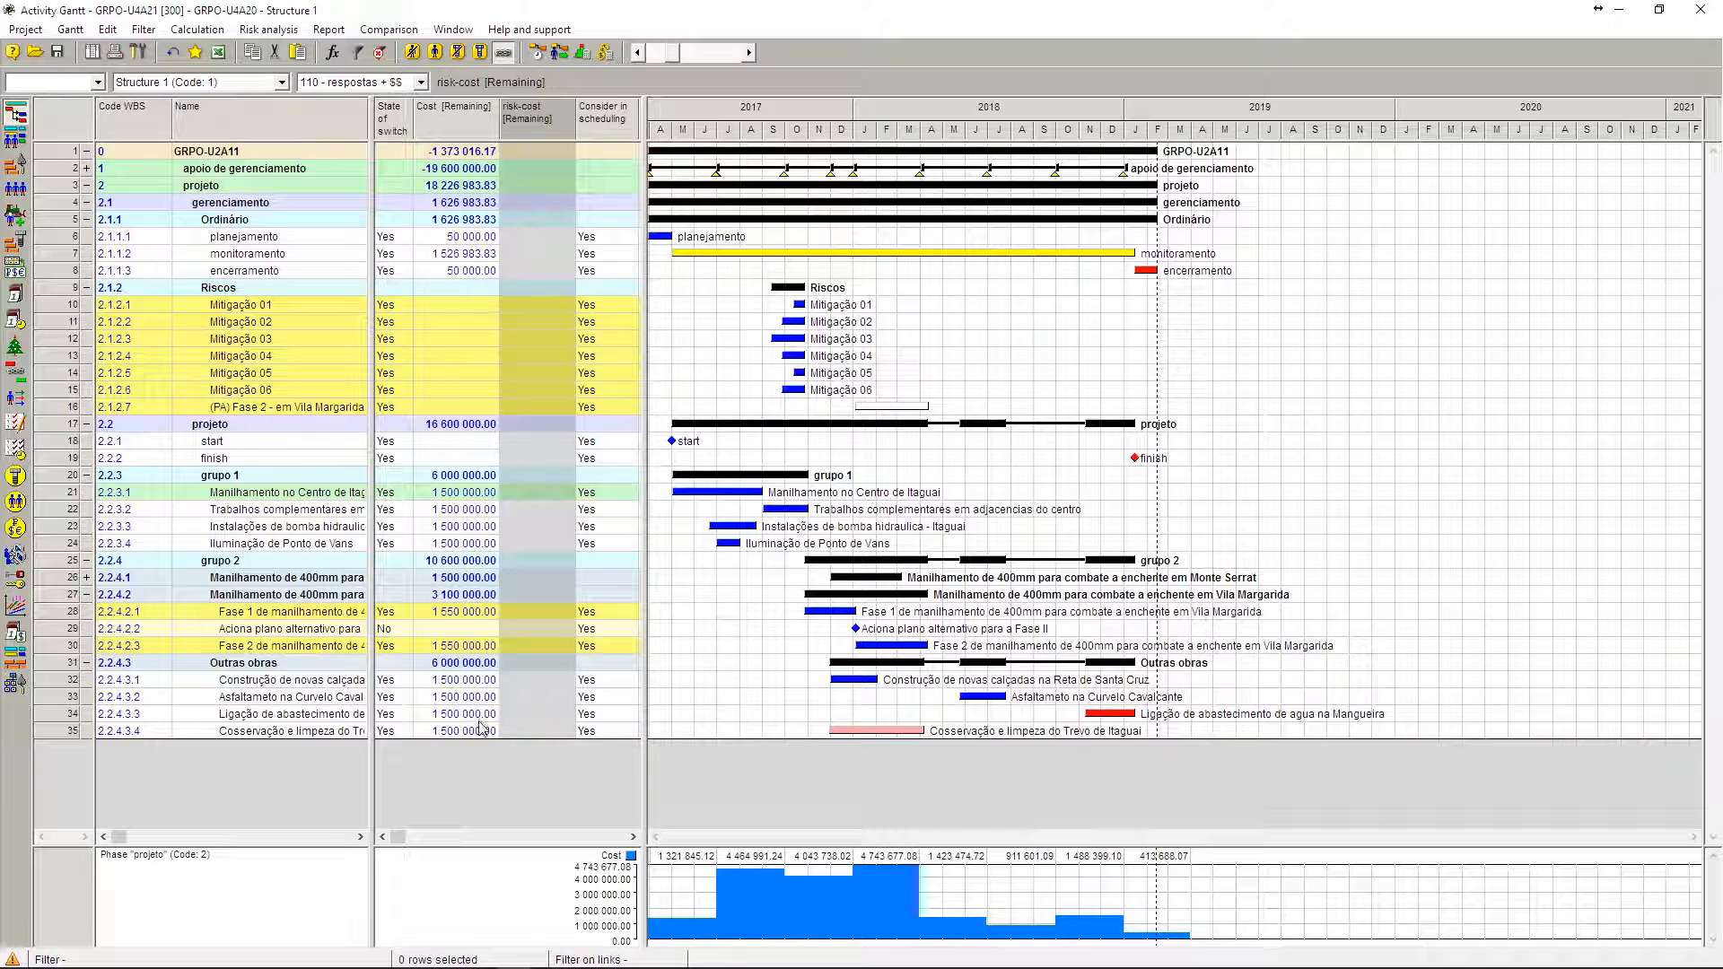
Step: Check the remaining costs of the Vila Margarida Fase 1 and Fase 2 activities against each other
click(478, 613)
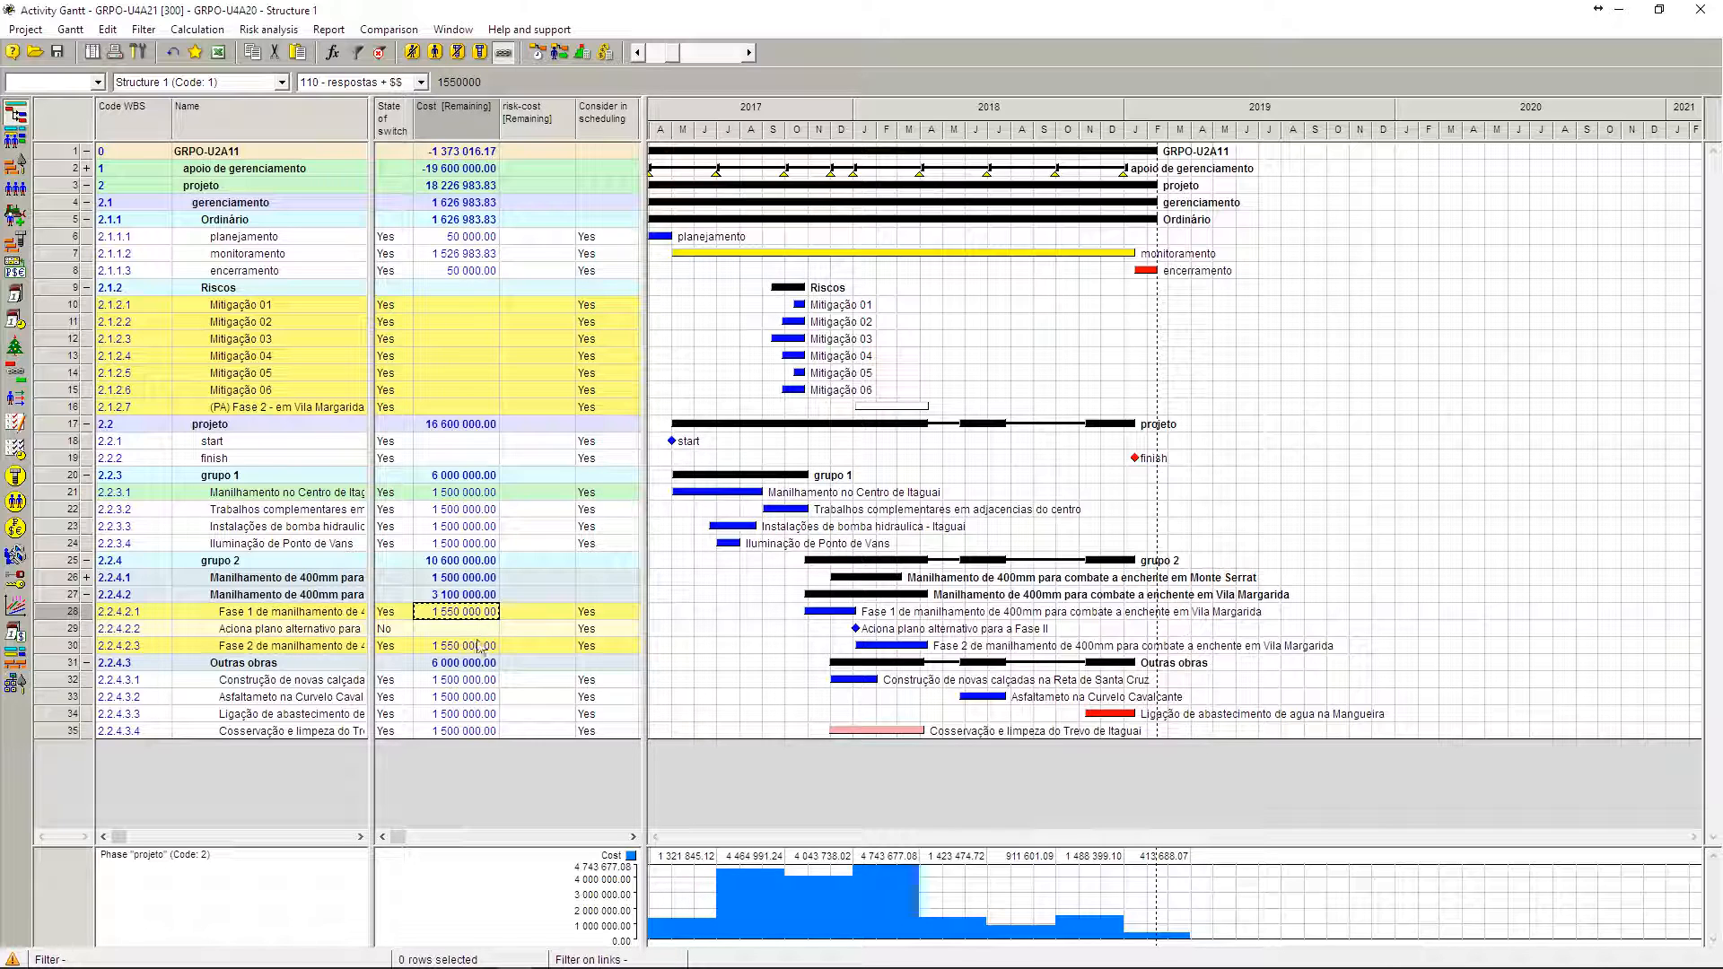
click(476, 646)
click(483, 613)
click(483, 646)
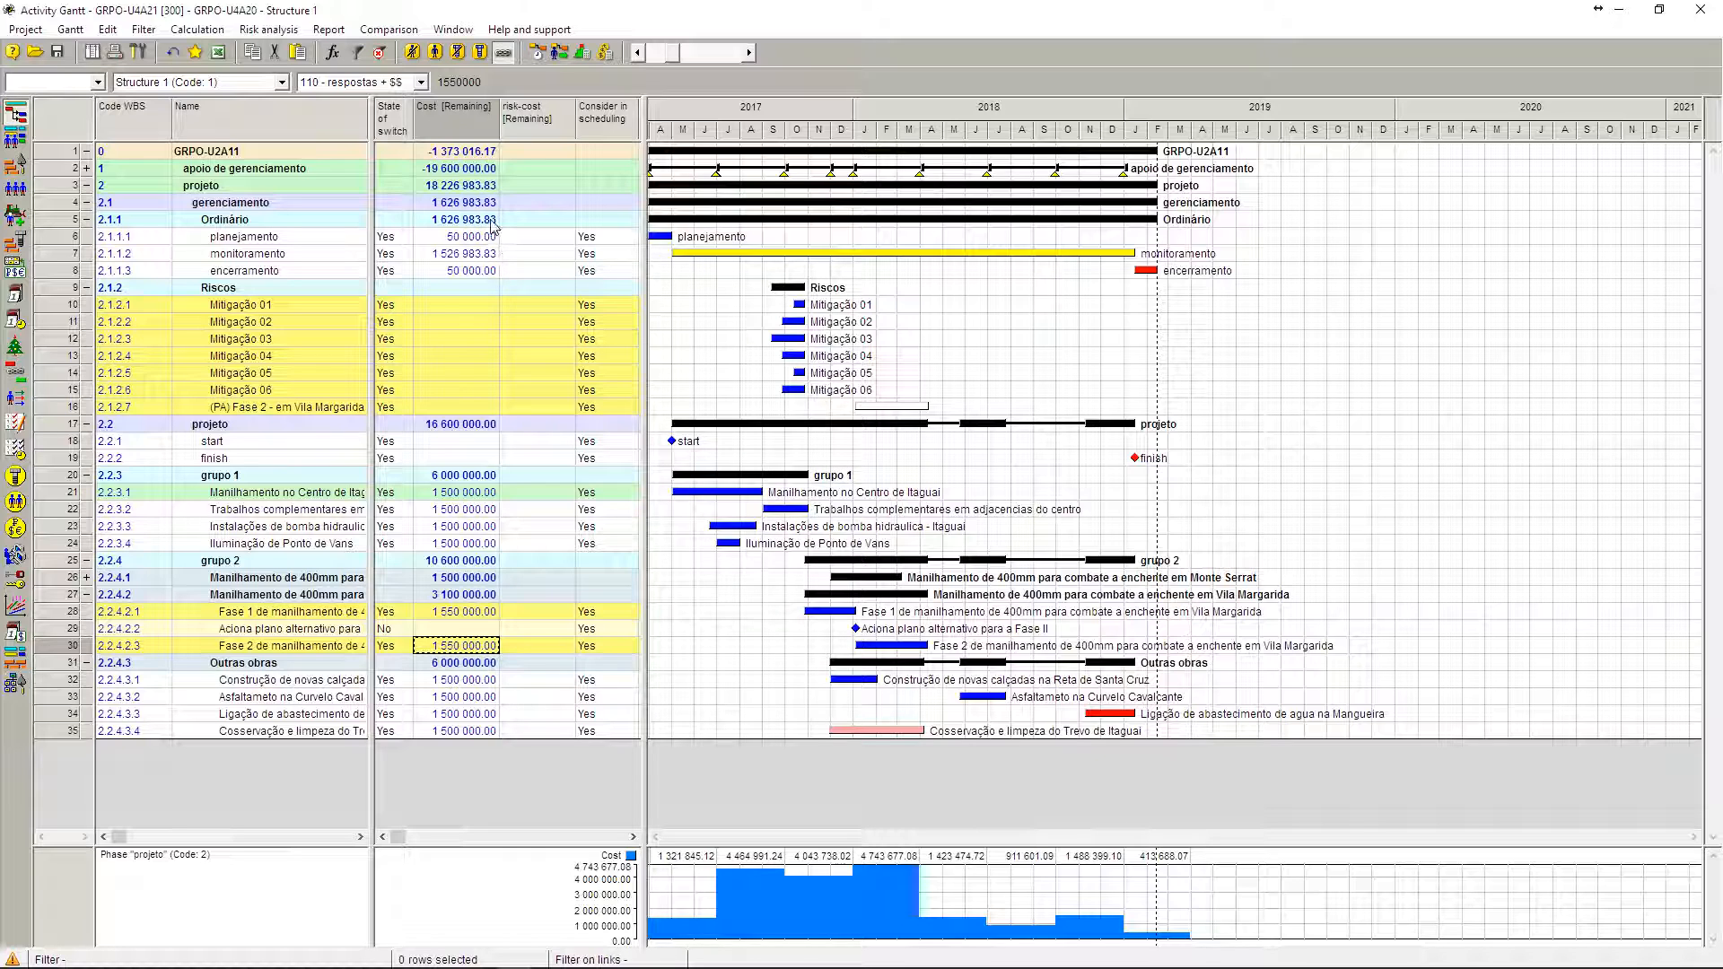
Step: Switch to the 100 - RESPOSTAS layout, then enlarge the table area and widen the Cost [Remaining] and risk-cost [Remaining] columns
click(382, 82)
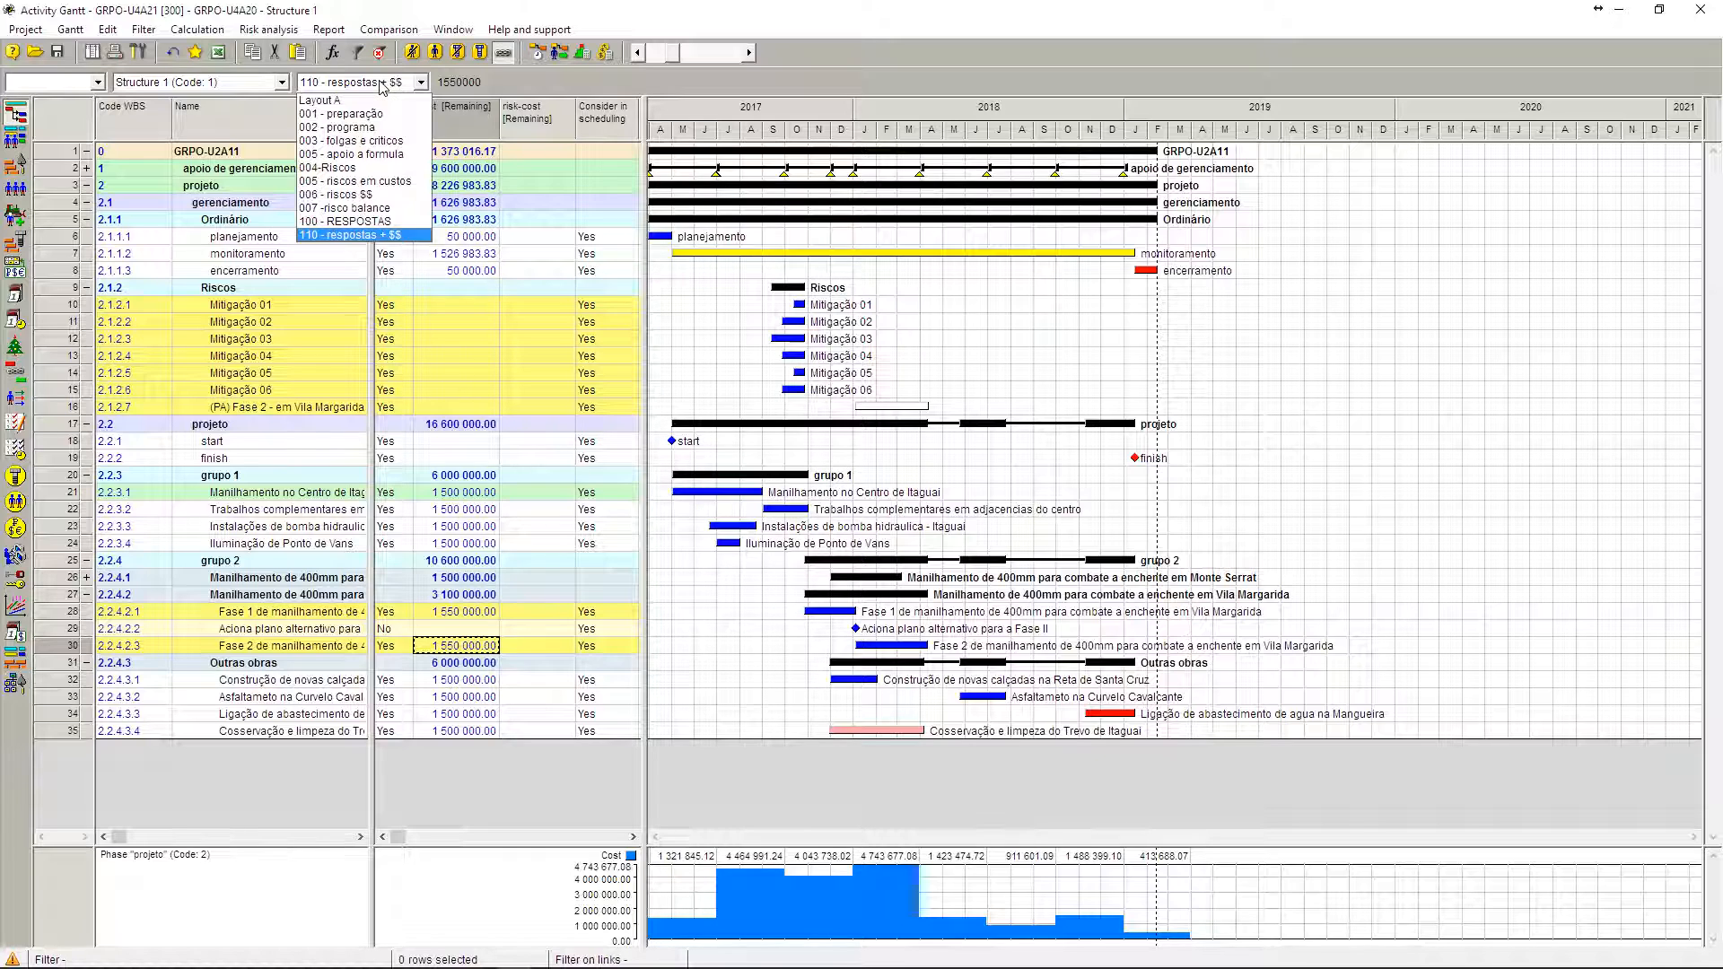
click(399, 222)
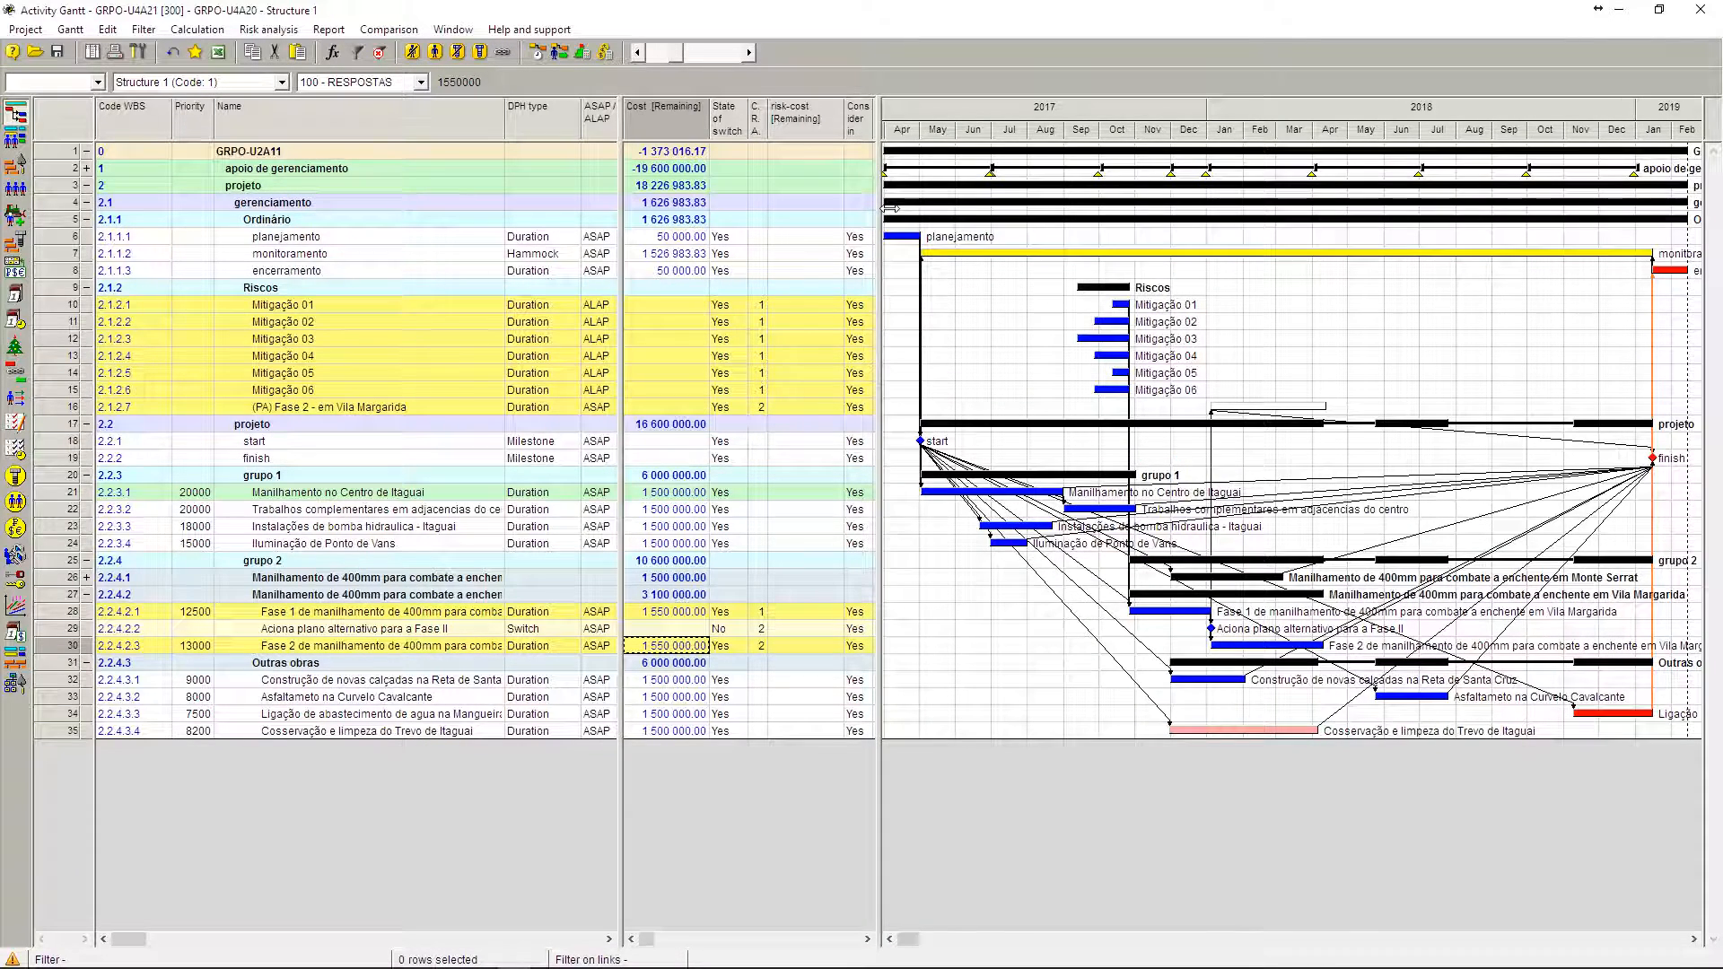
drag(884, 210, 1239, 208)
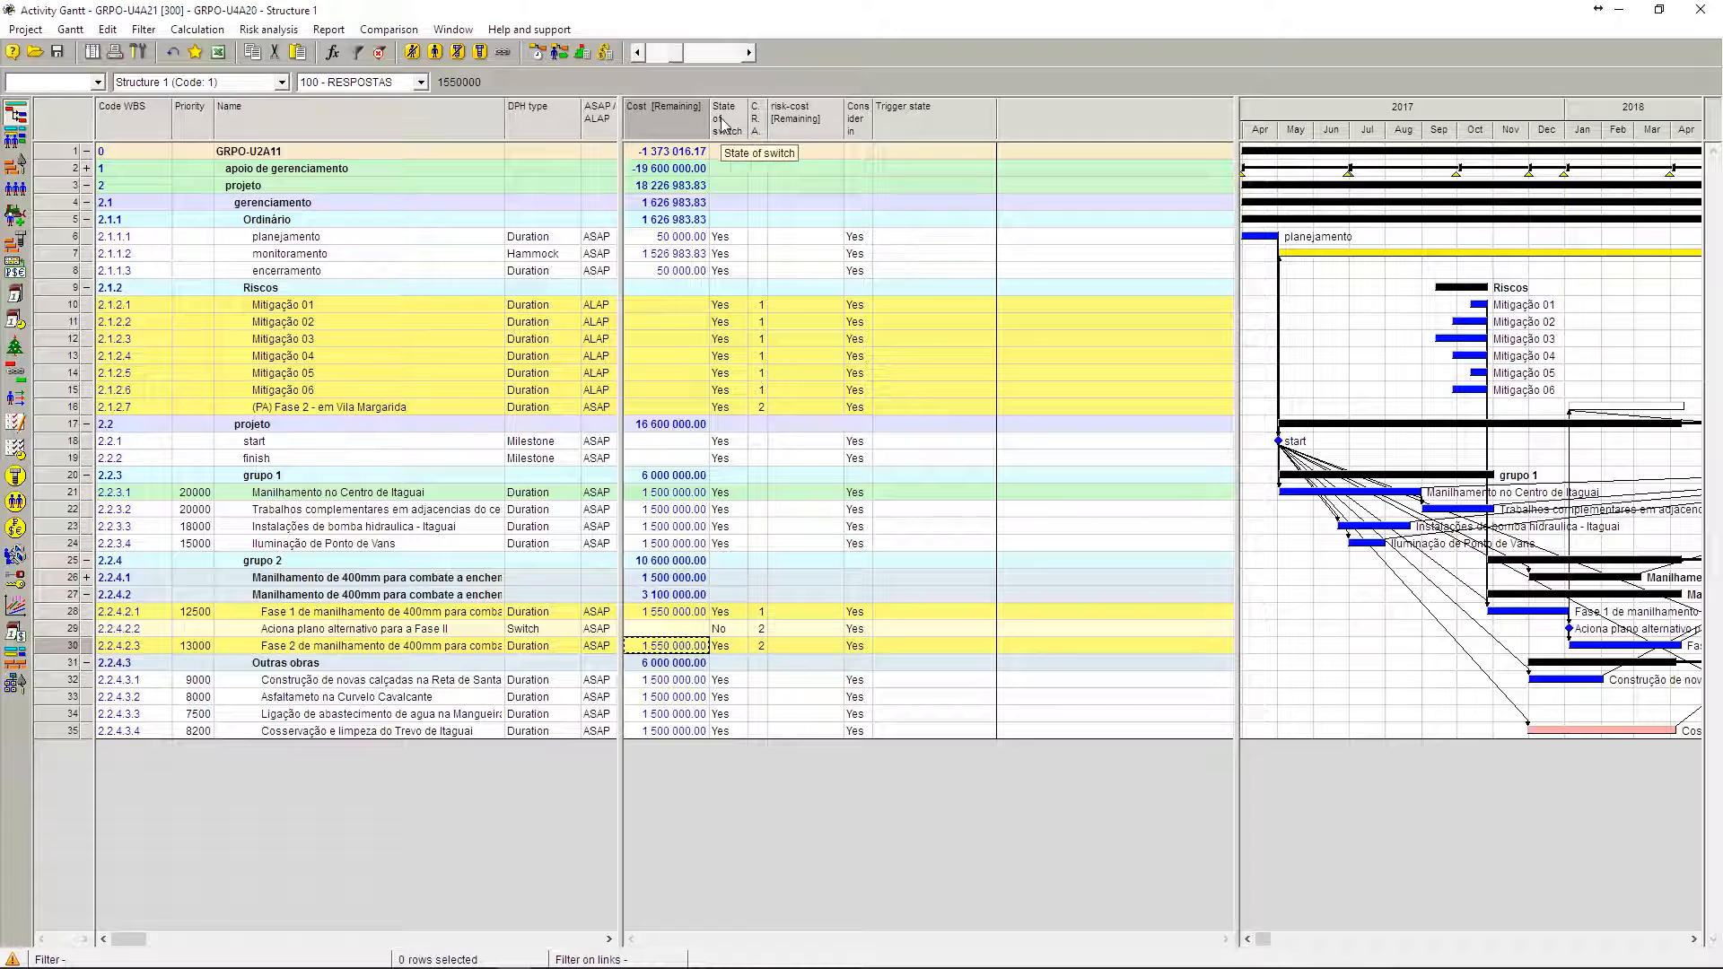
drag(715, 128, 739, 129)
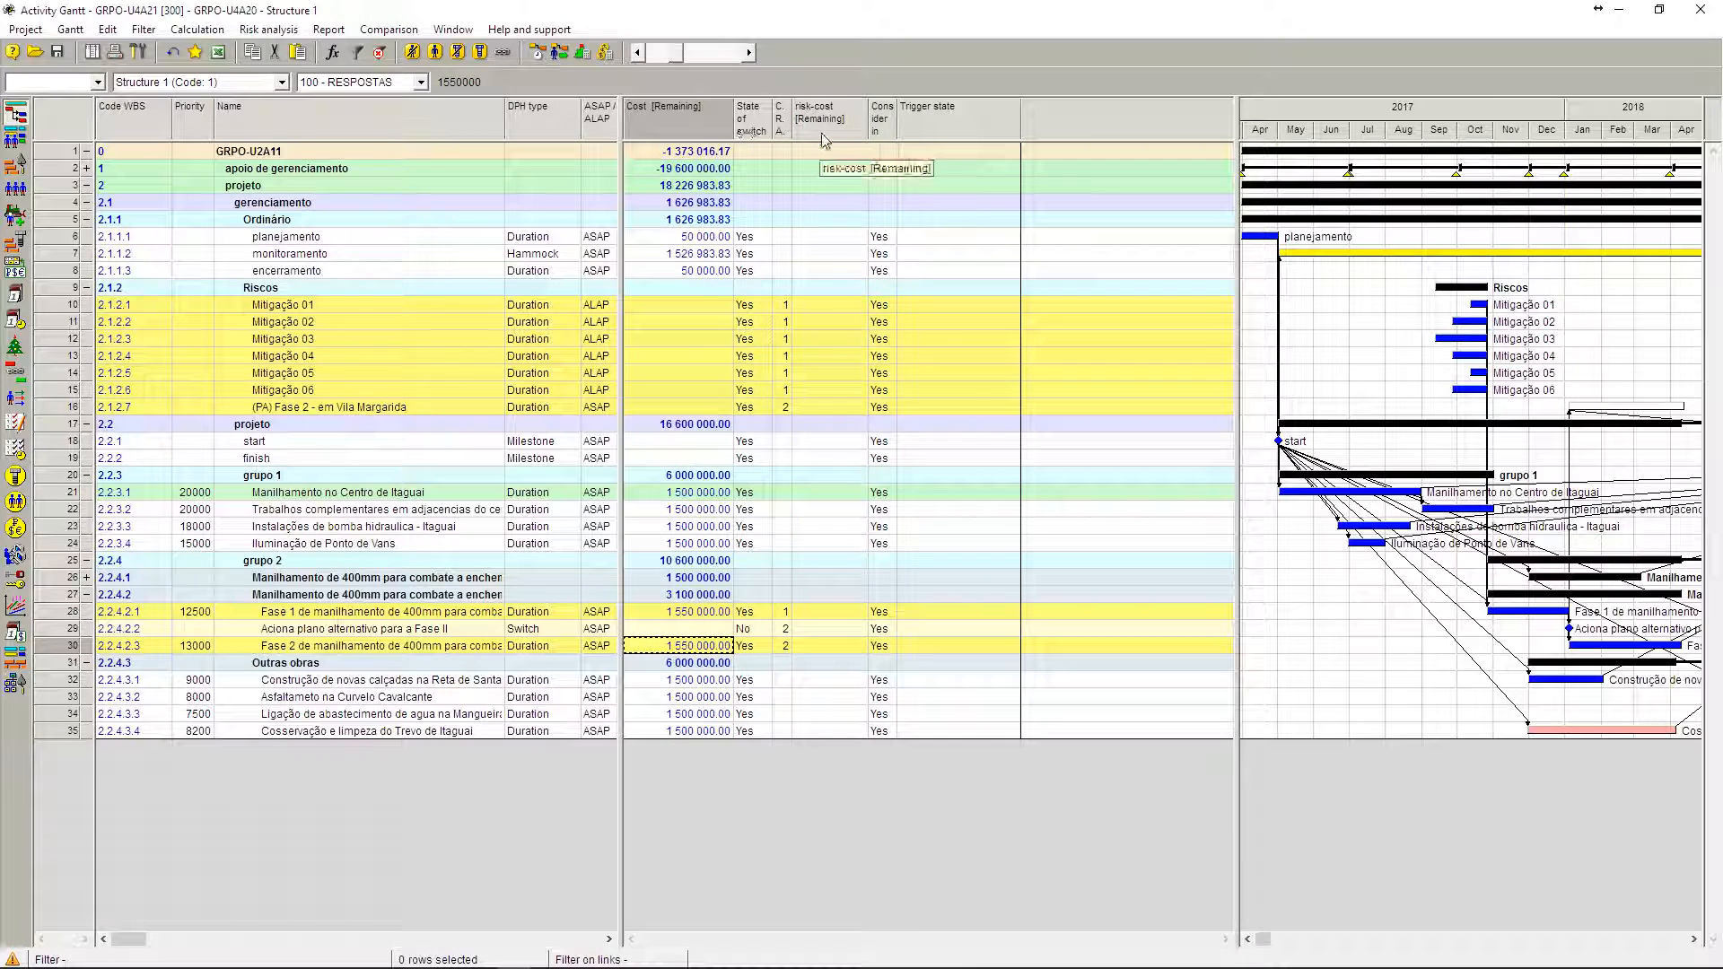
drag(866, 126, 988, 117)
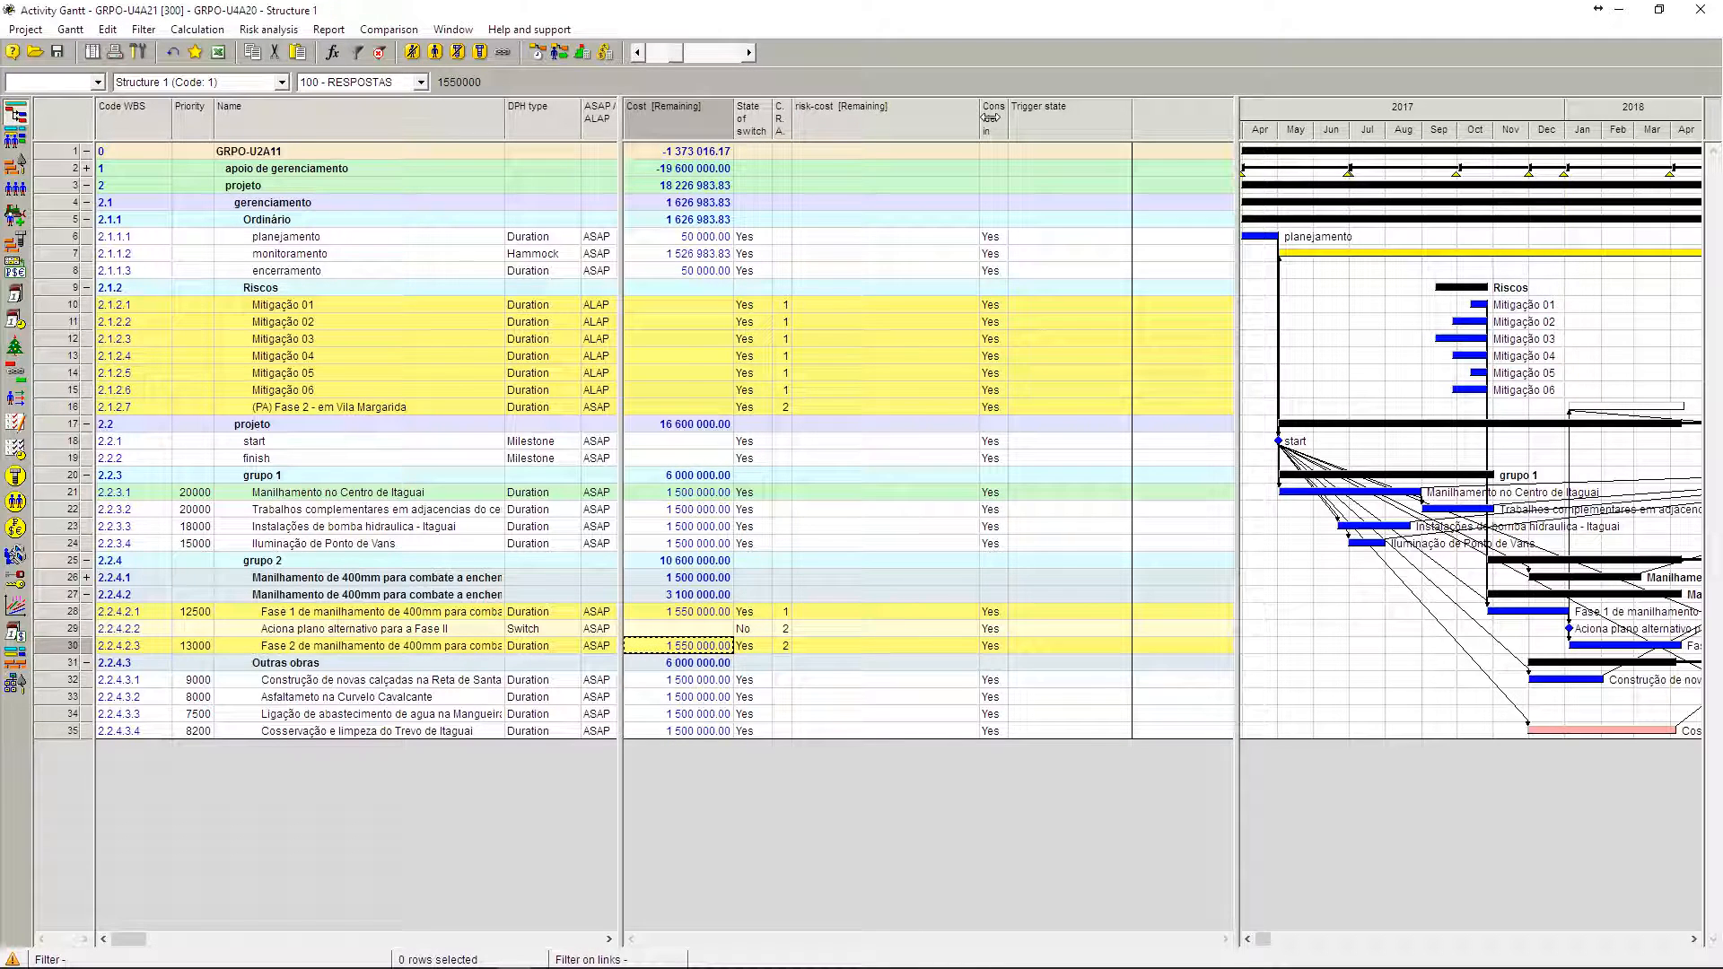
Step: Add a Fixed column for the risk-cost component before risk-cost [Remaining], without the Remaining expenditure type, and widen it to show its title
click(697, 120)
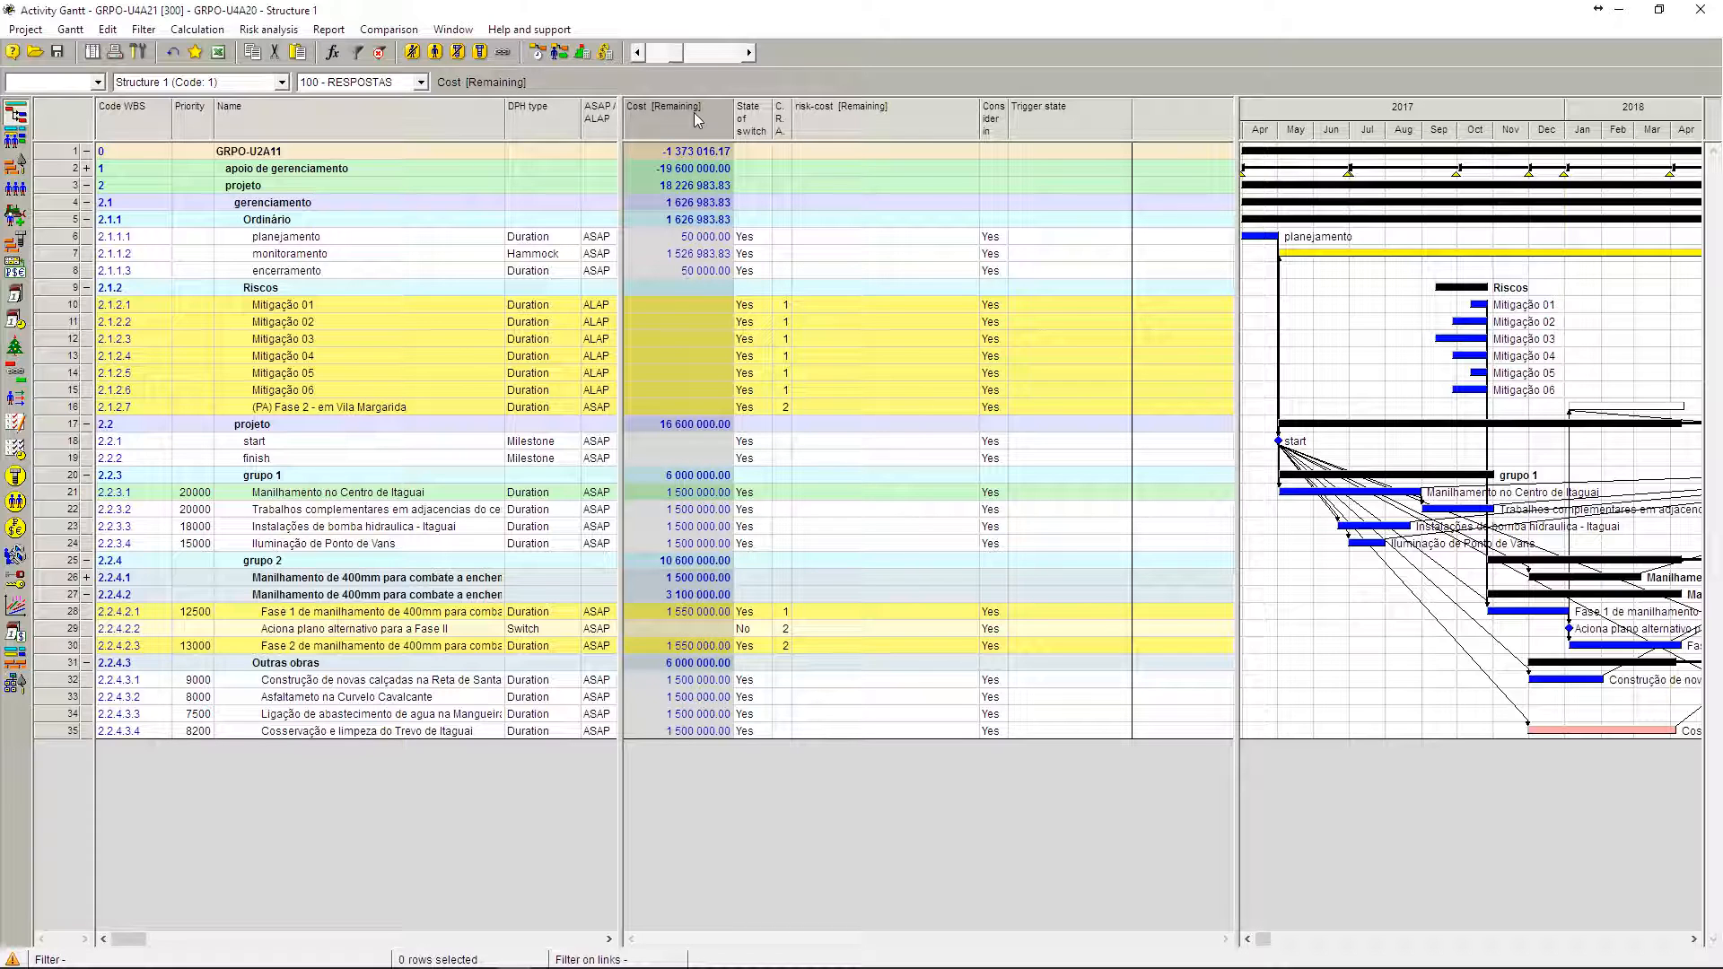
click(844, 120)
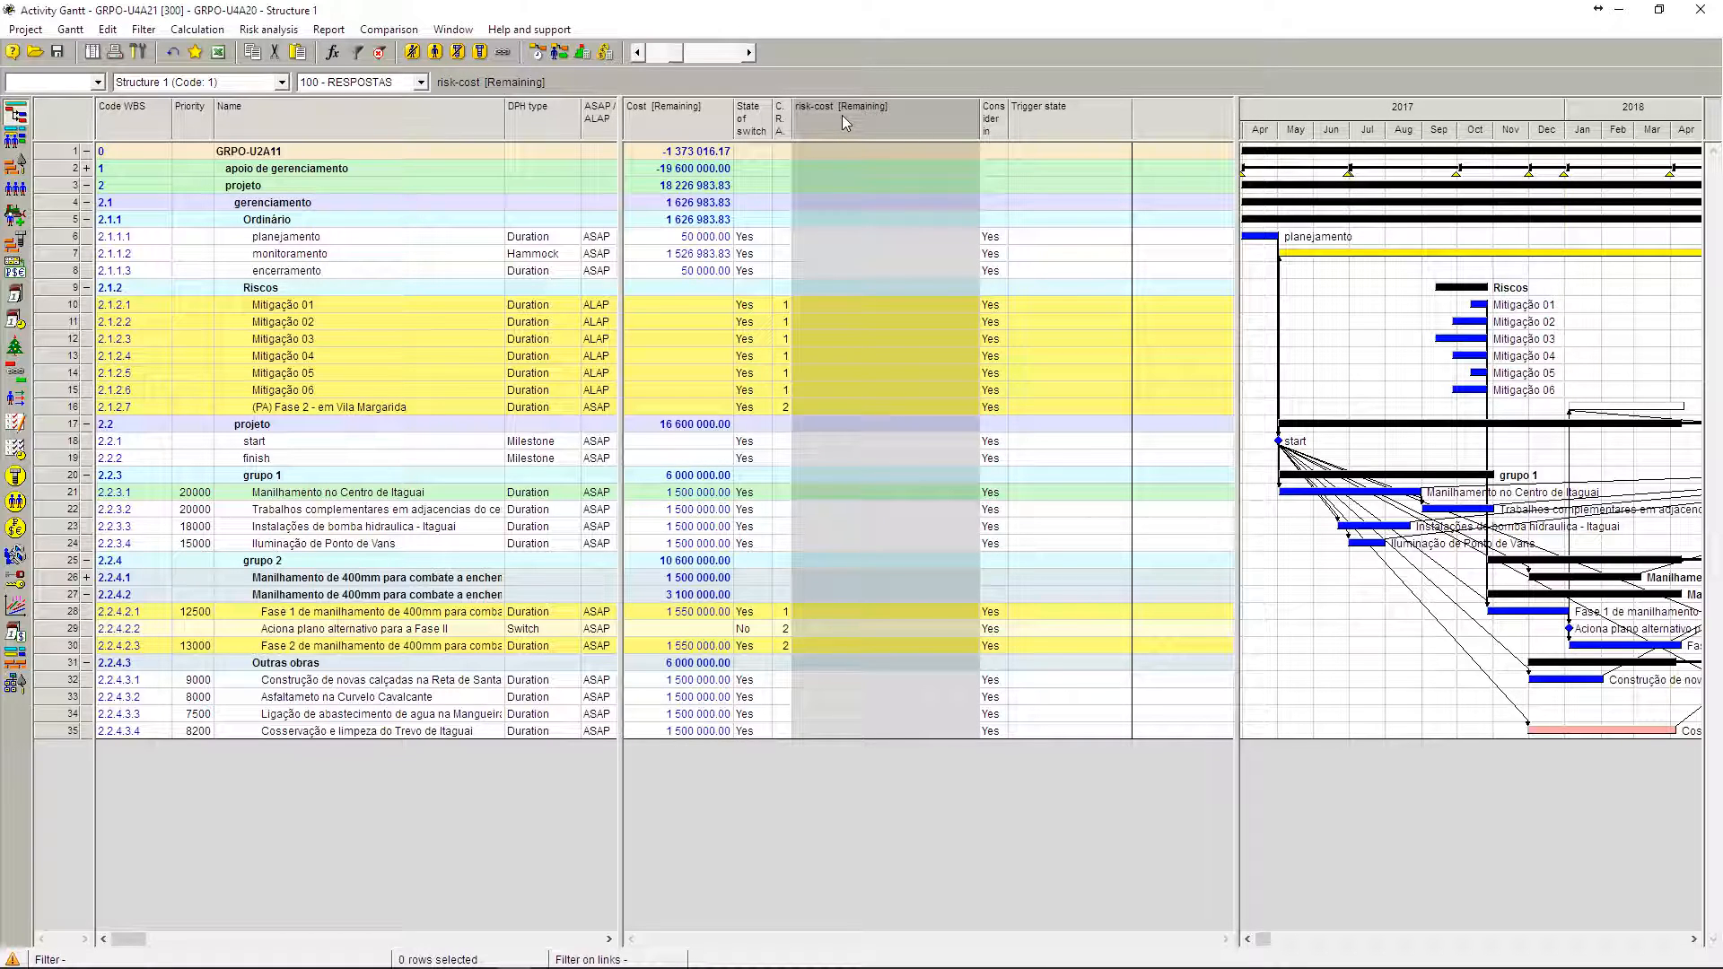
right_click(847, 116)
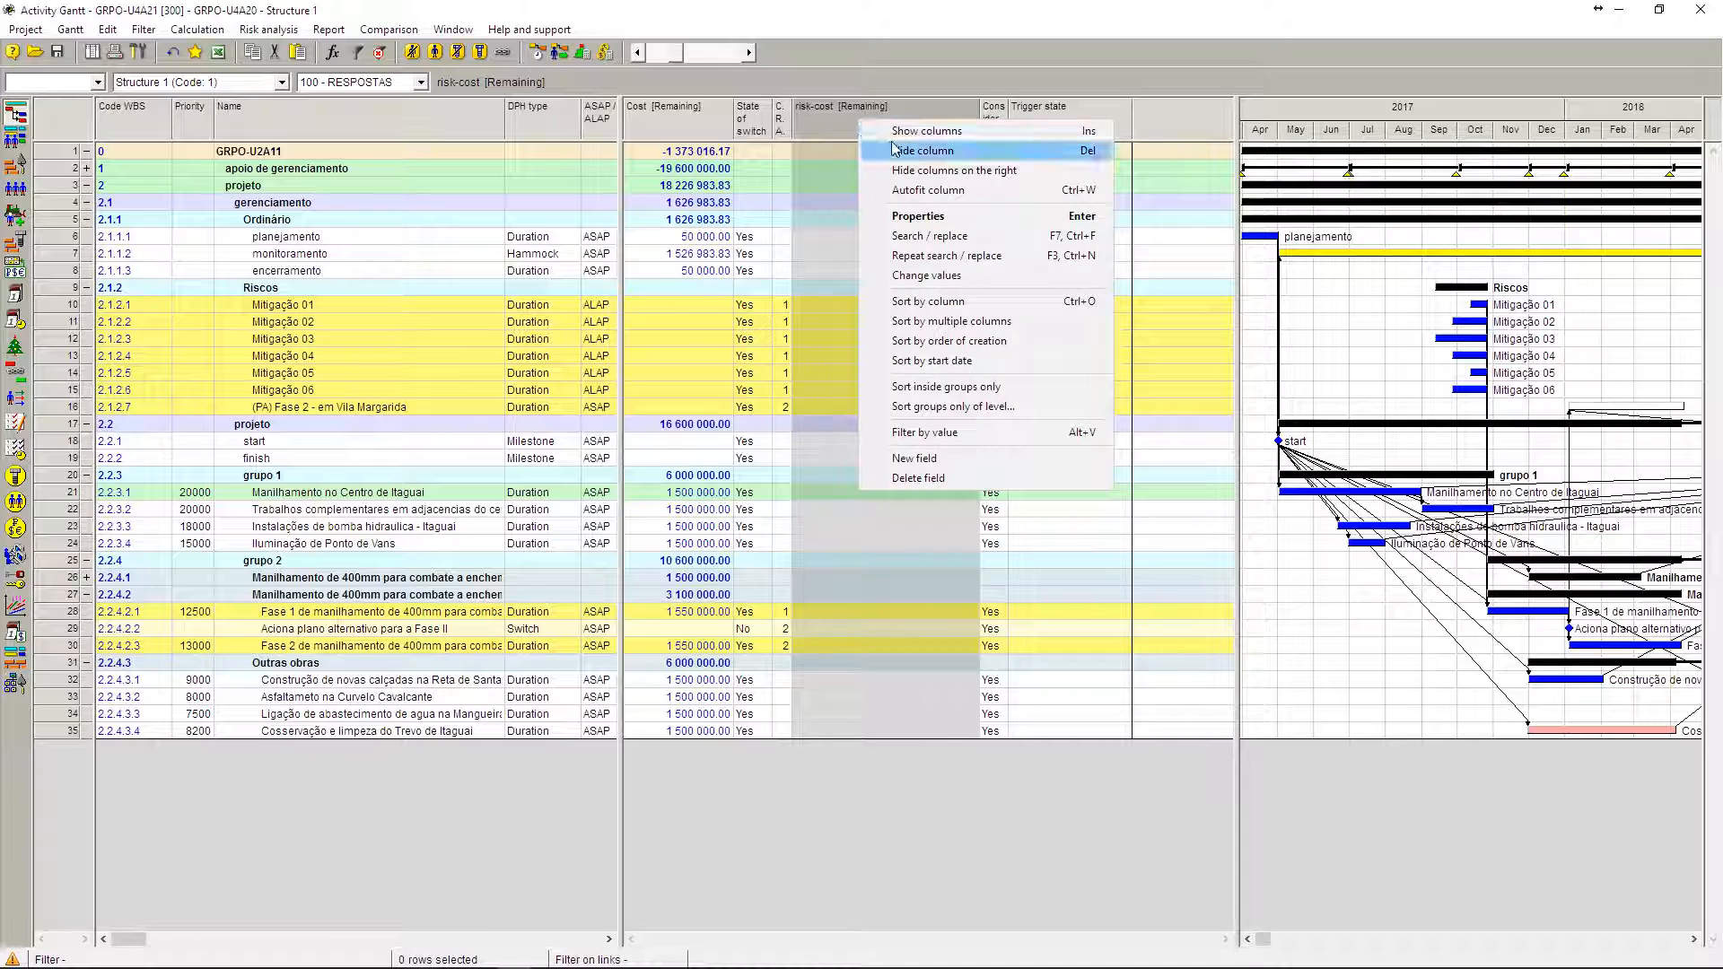
click(897, 144)
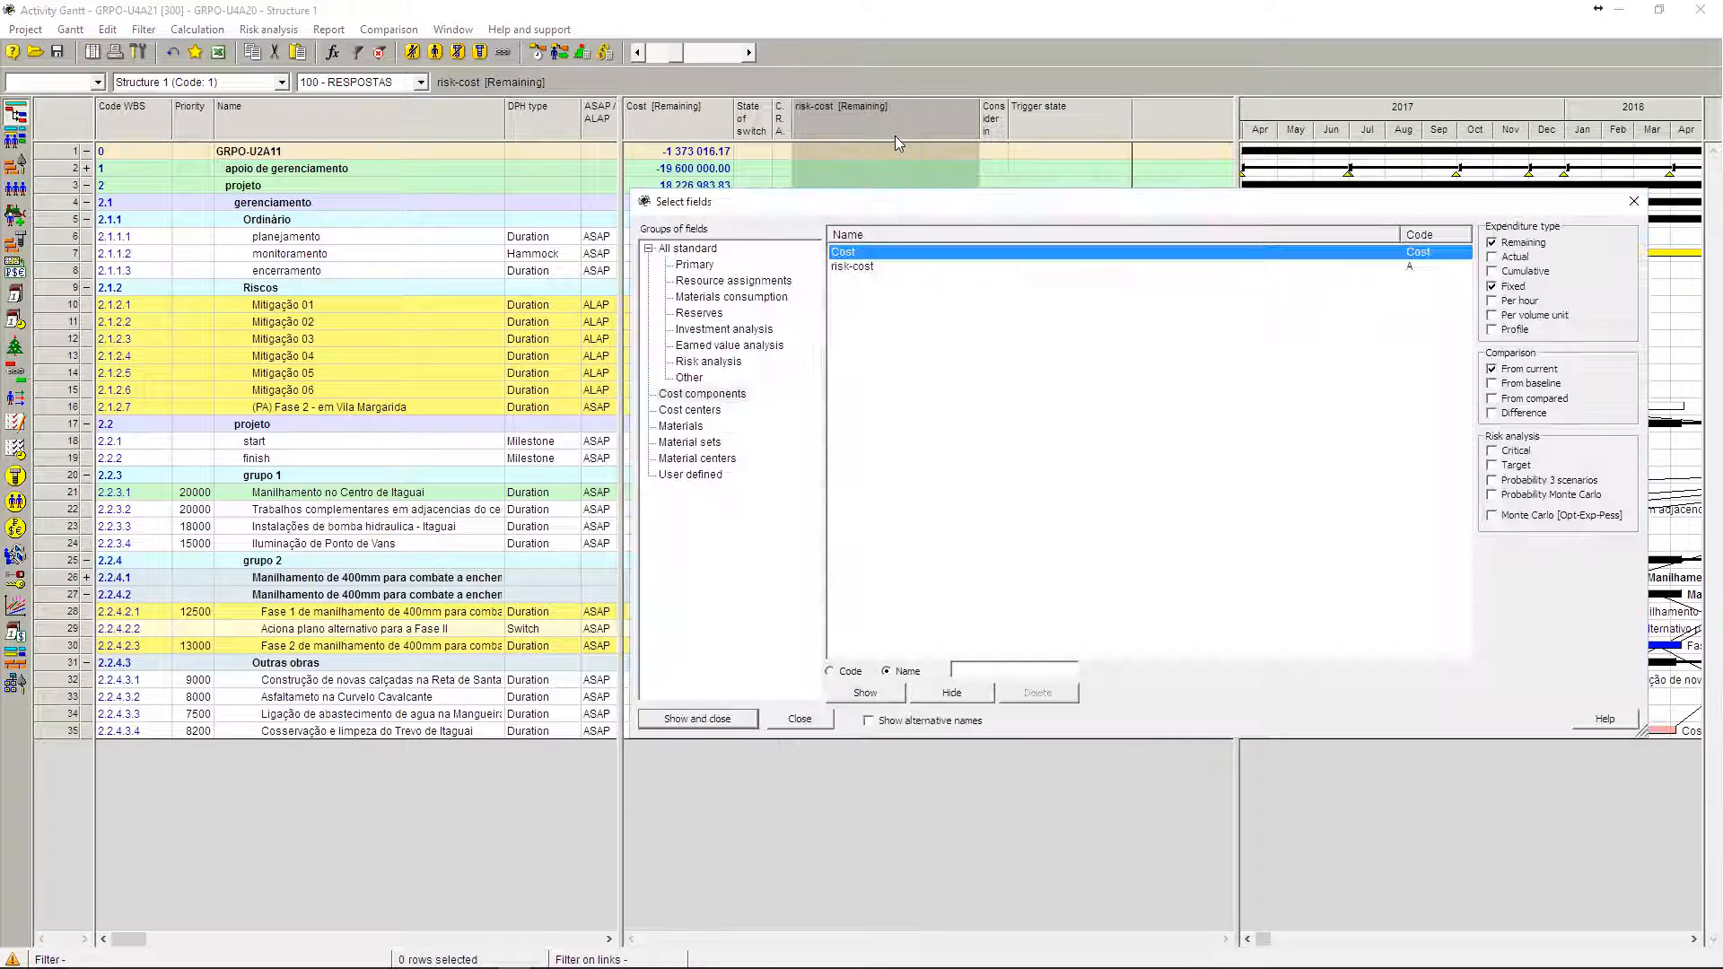
click(690, 393)
click(854, 267)
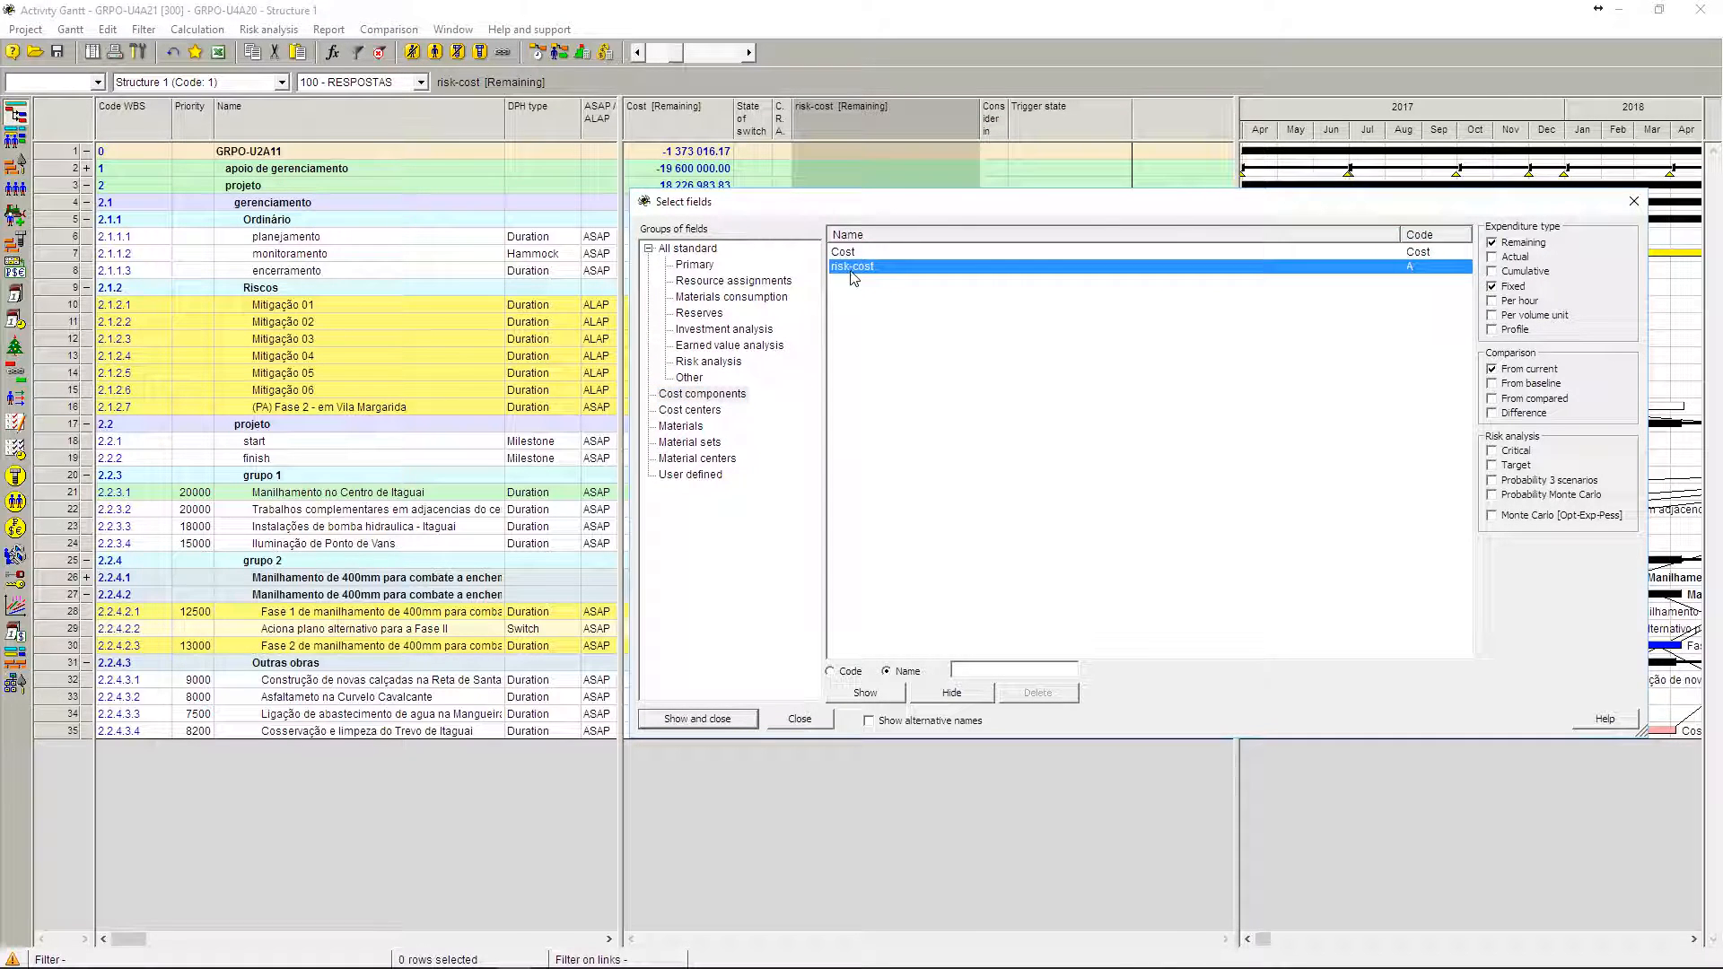
click(1526, 243)
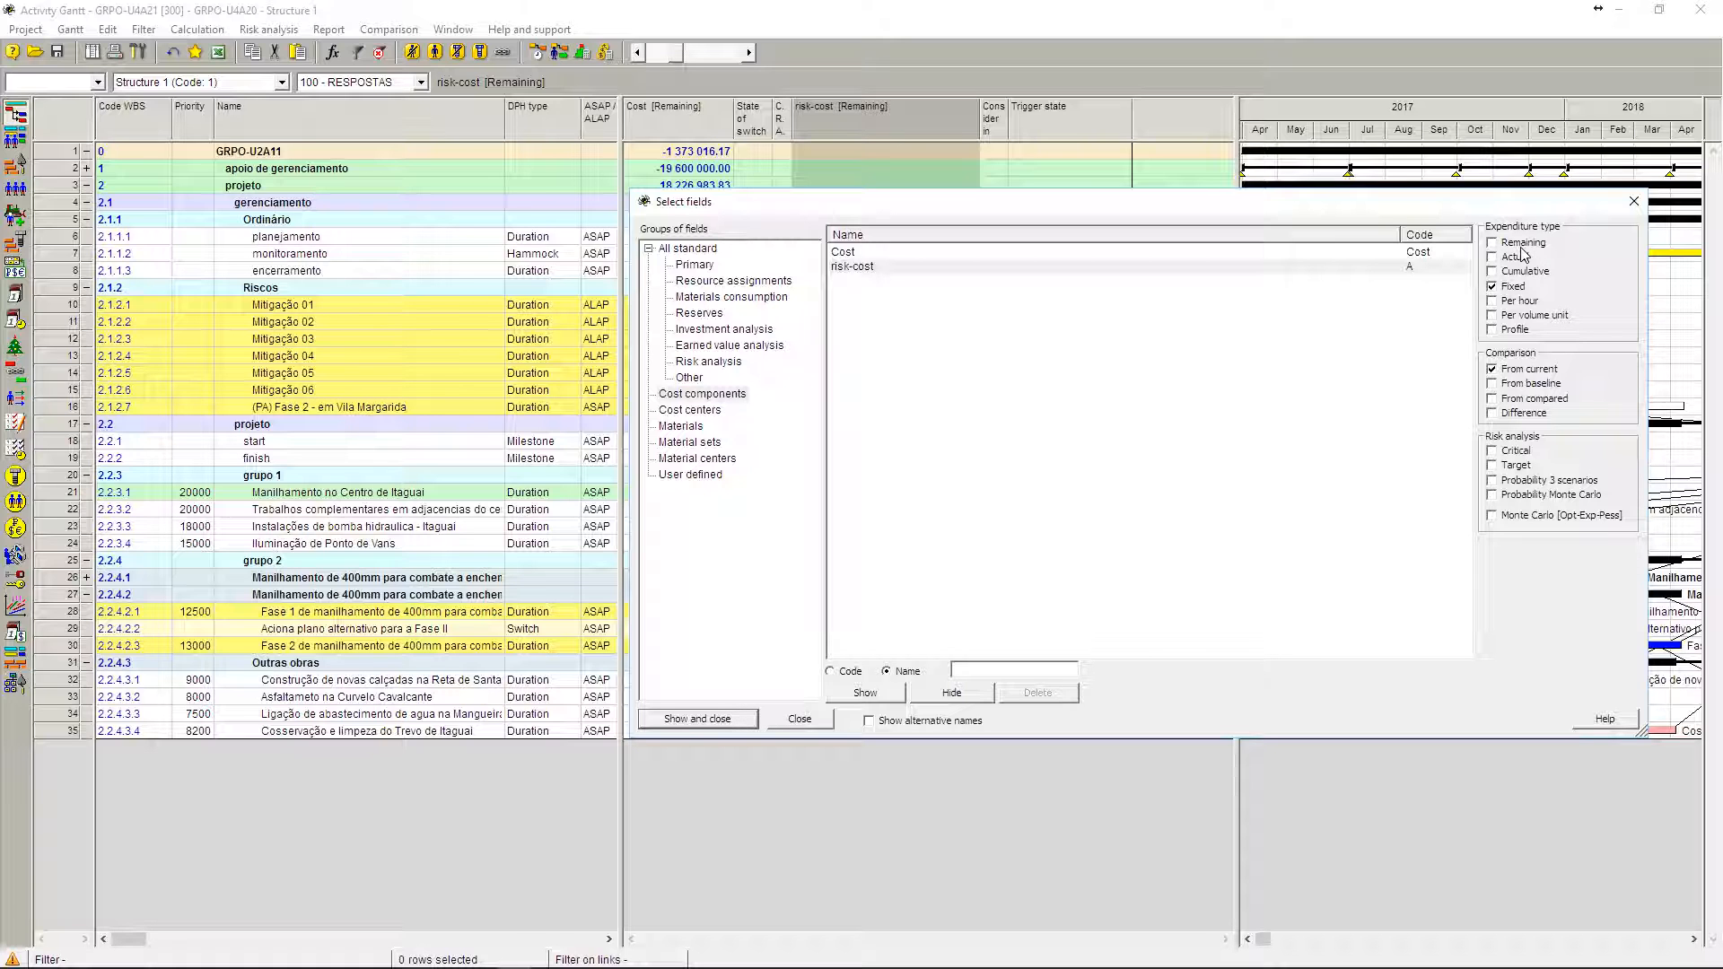
click(718, 720)
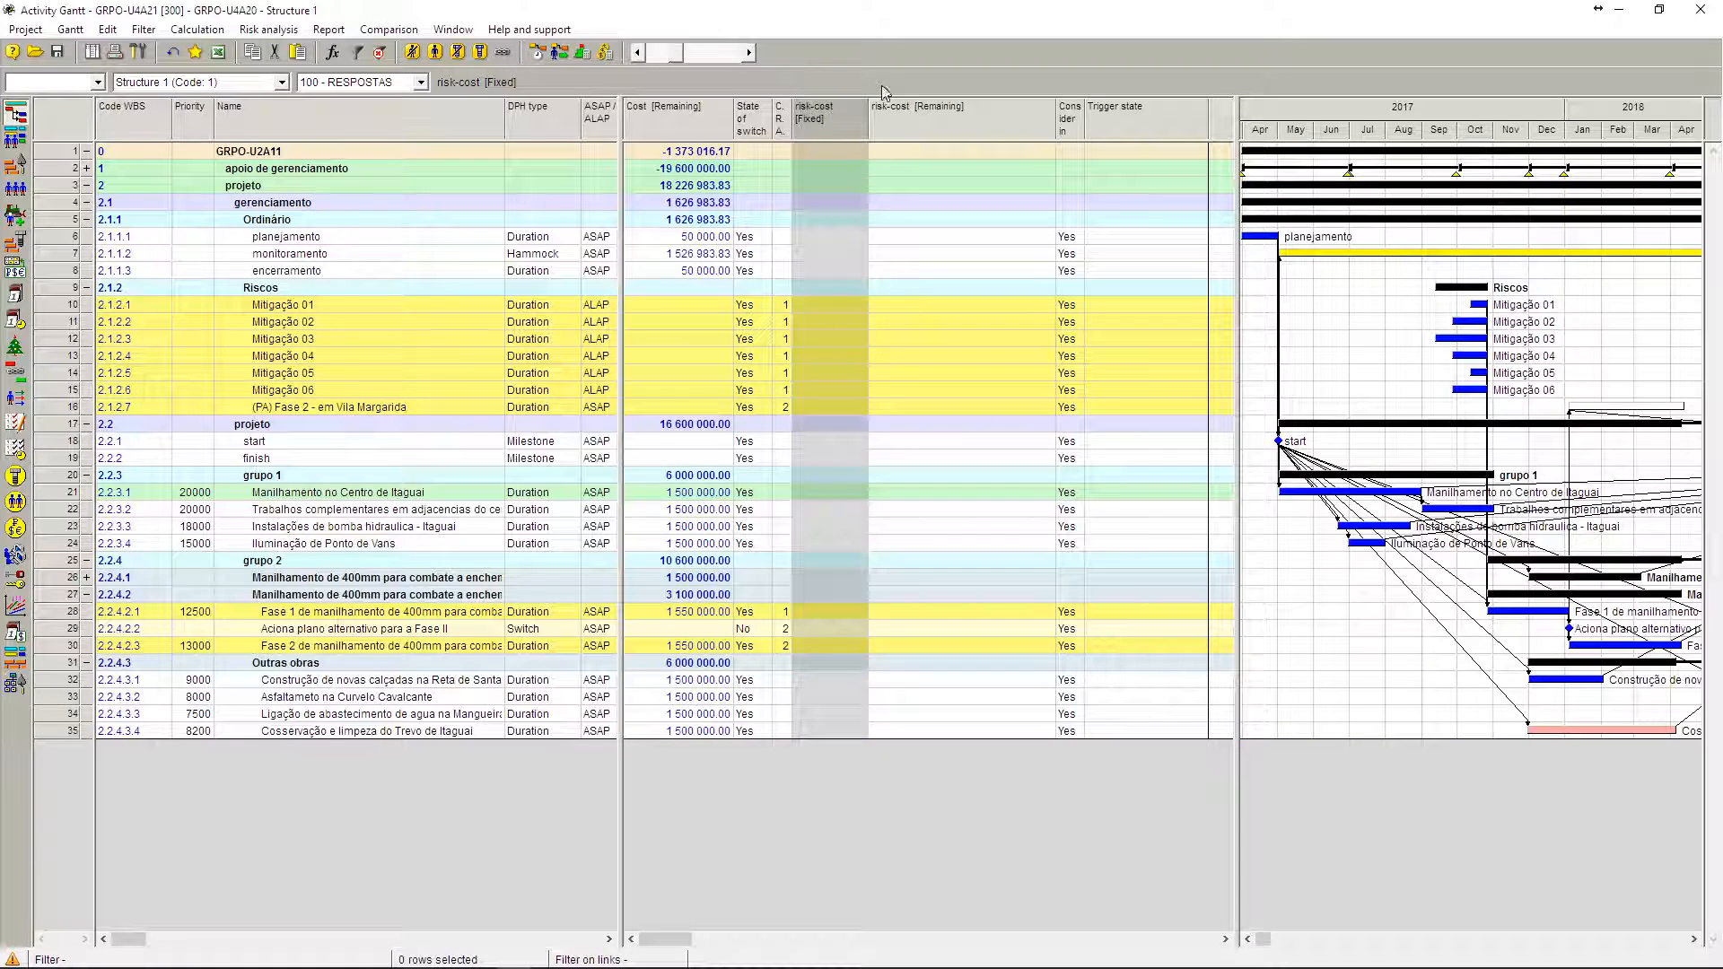
drag(868, 121, 893, 121)
Step: Enter fixed risk-costs of 30 000 for Mitigação 01 and 50 000 for Mitigação 02
click(844, 307)
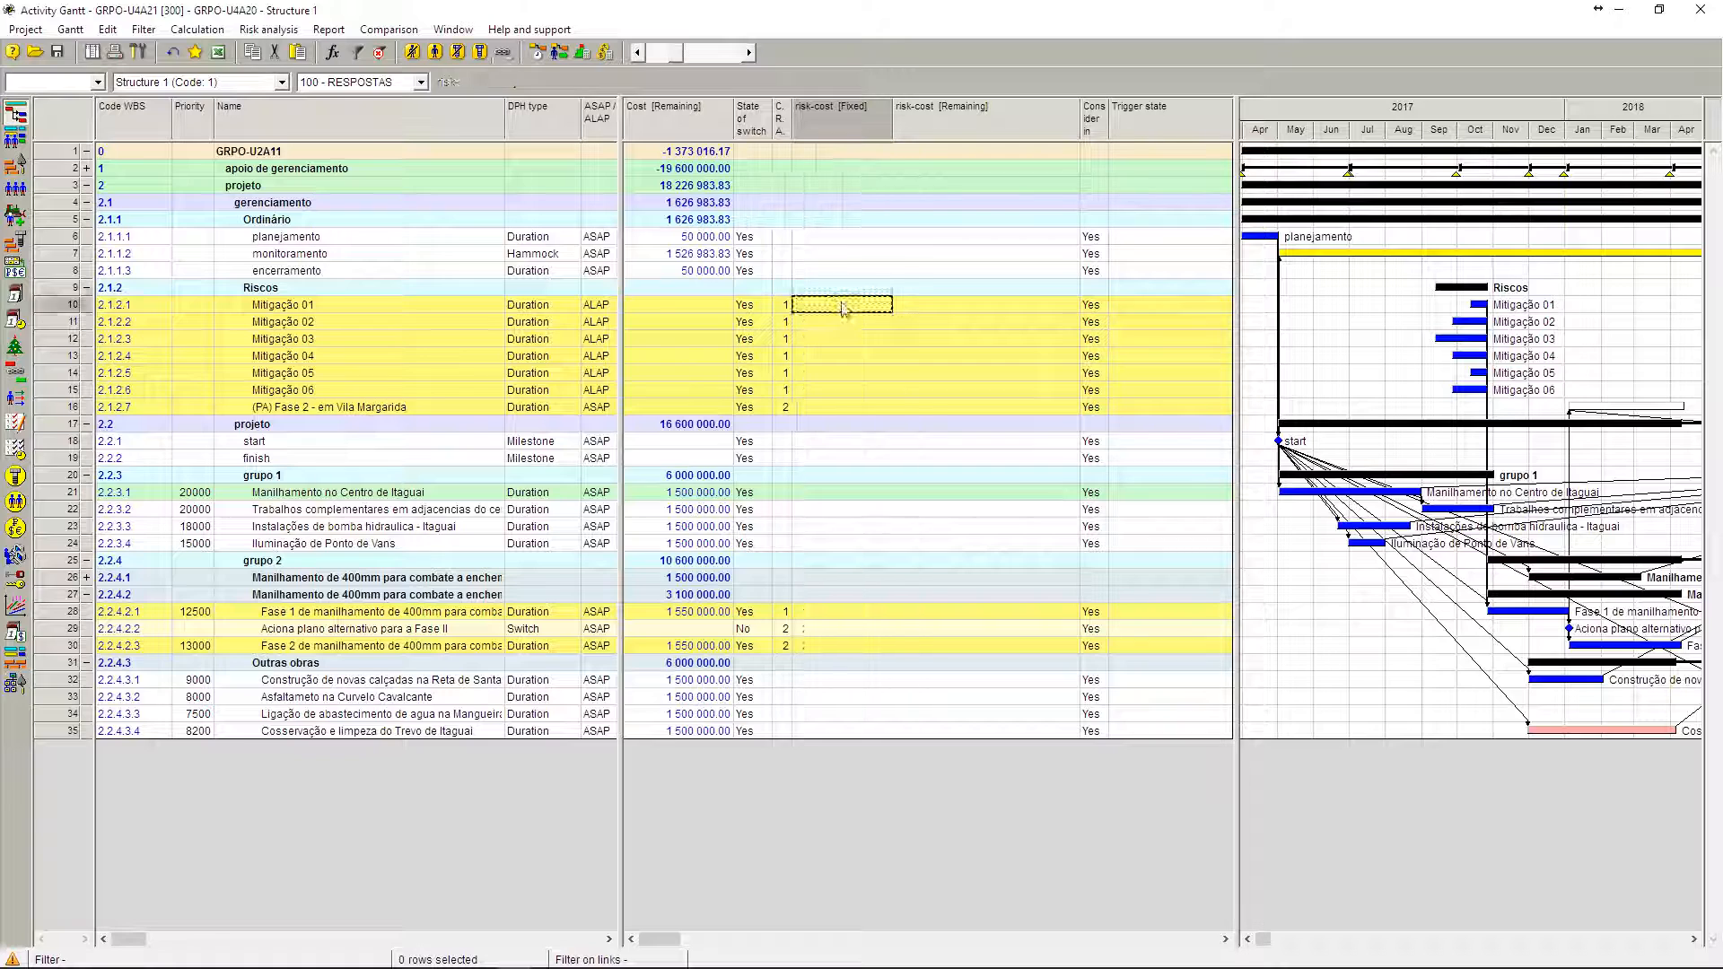
text(30 )
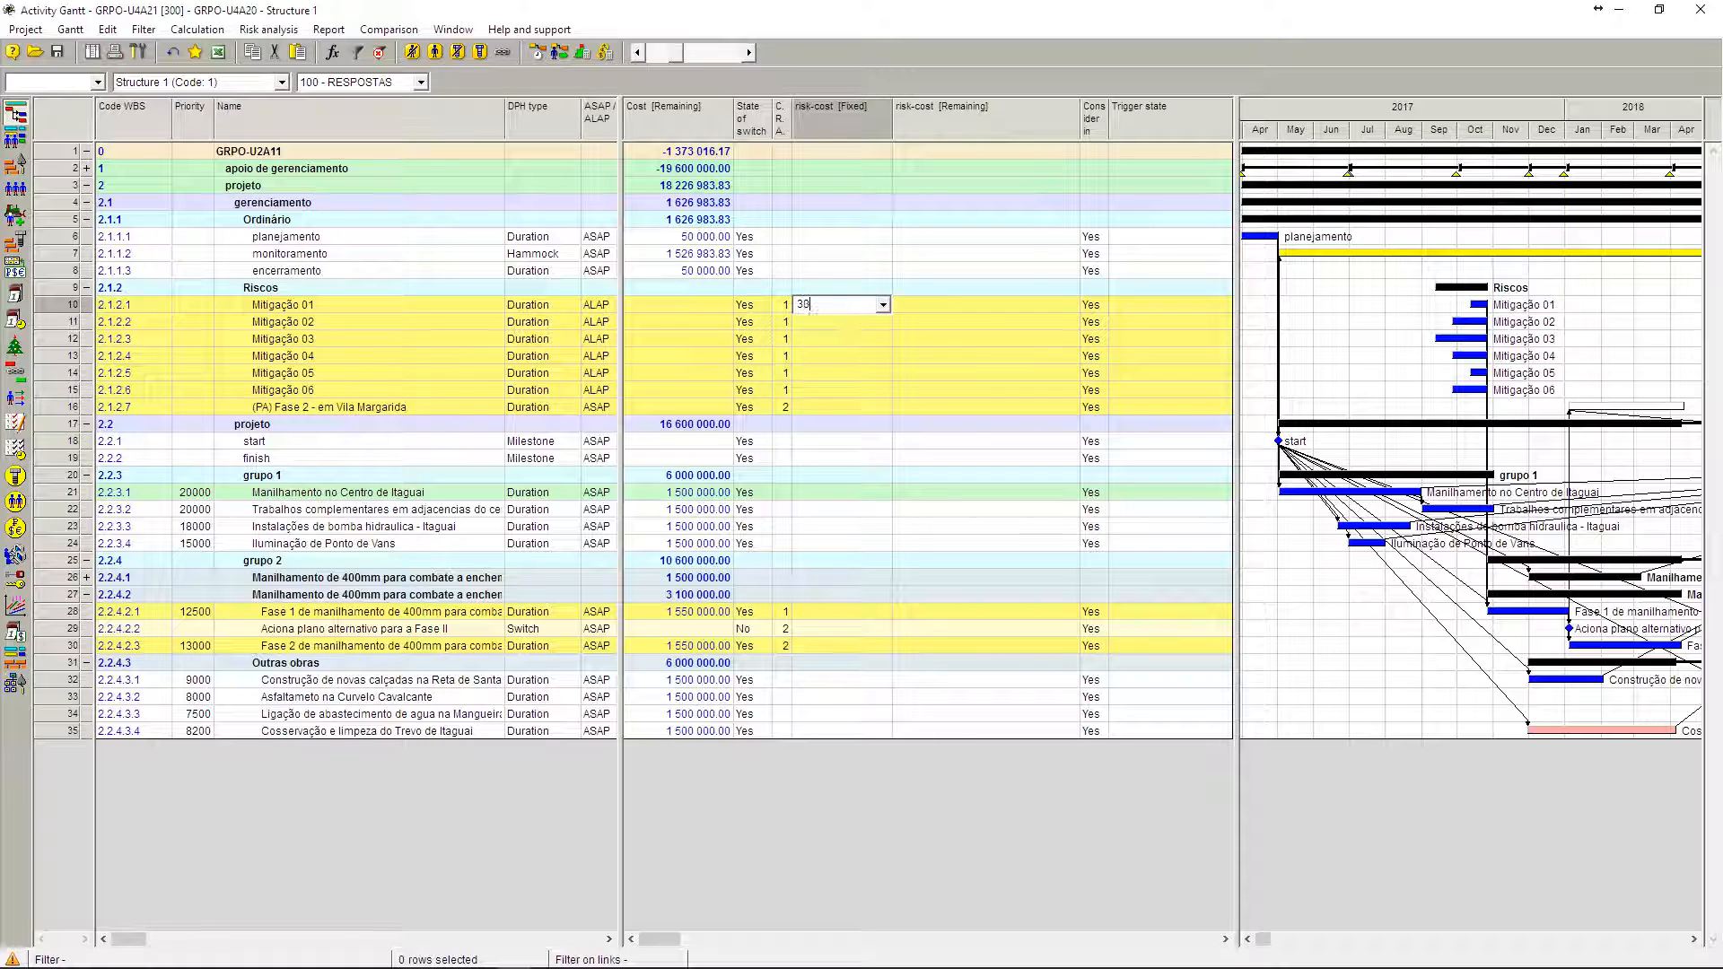
text(000)
key(Return)
text(5)
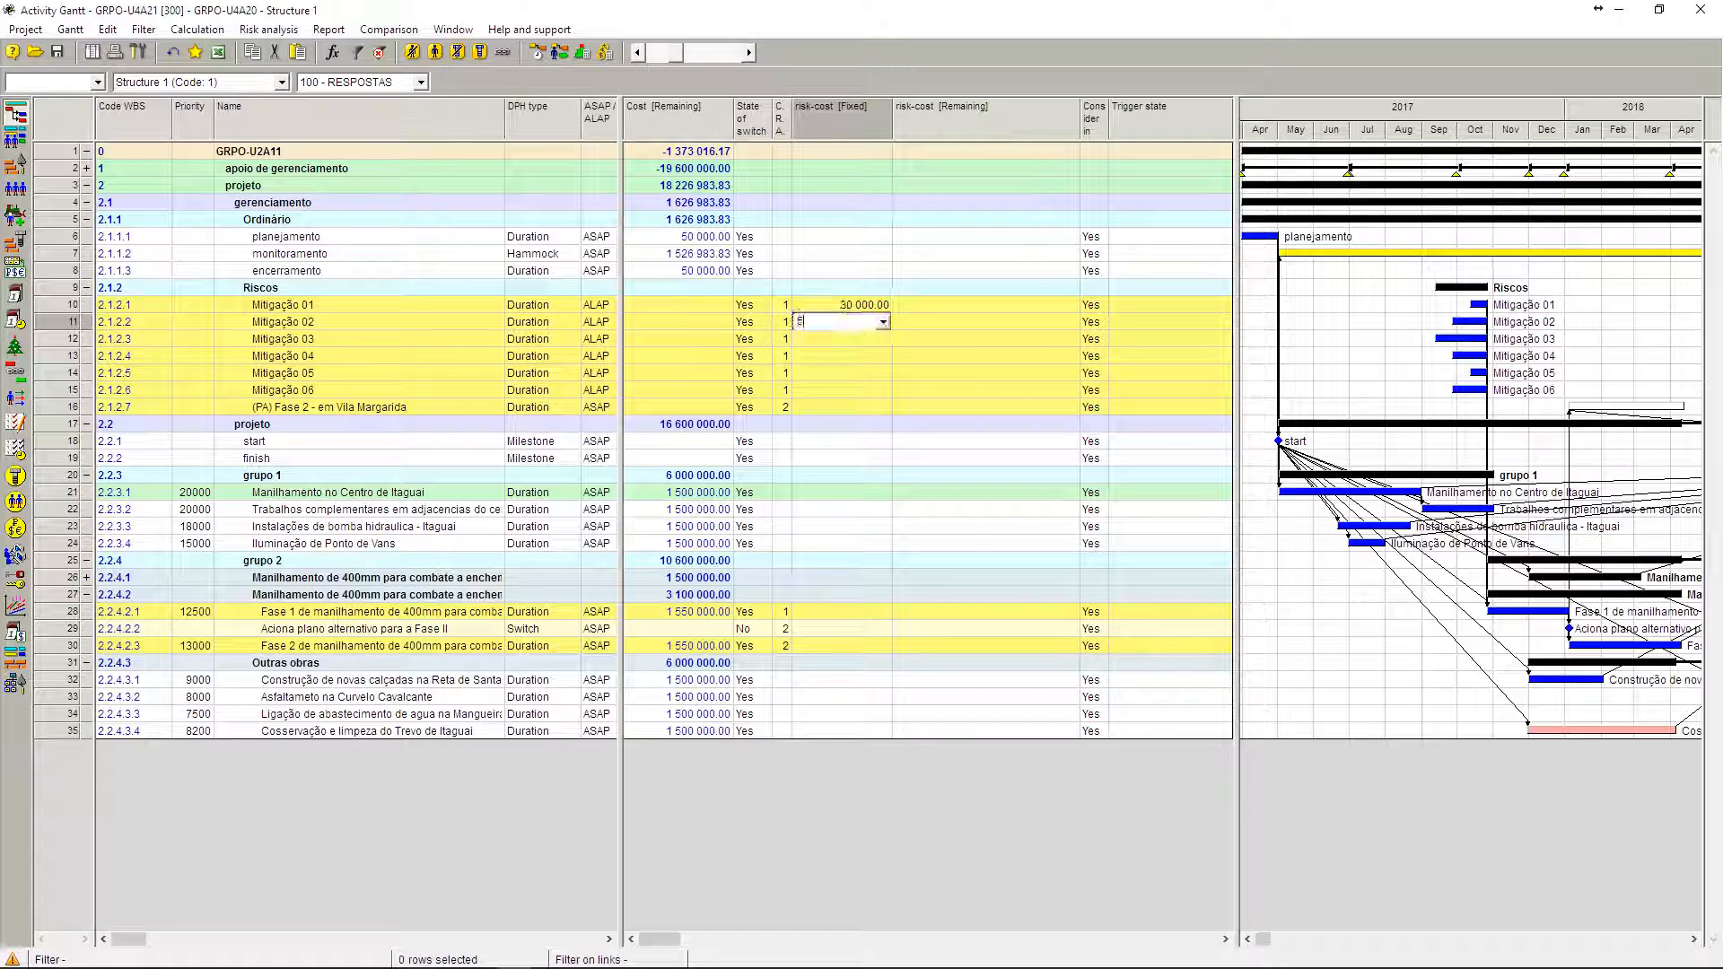
text(0 000)
key(Return)
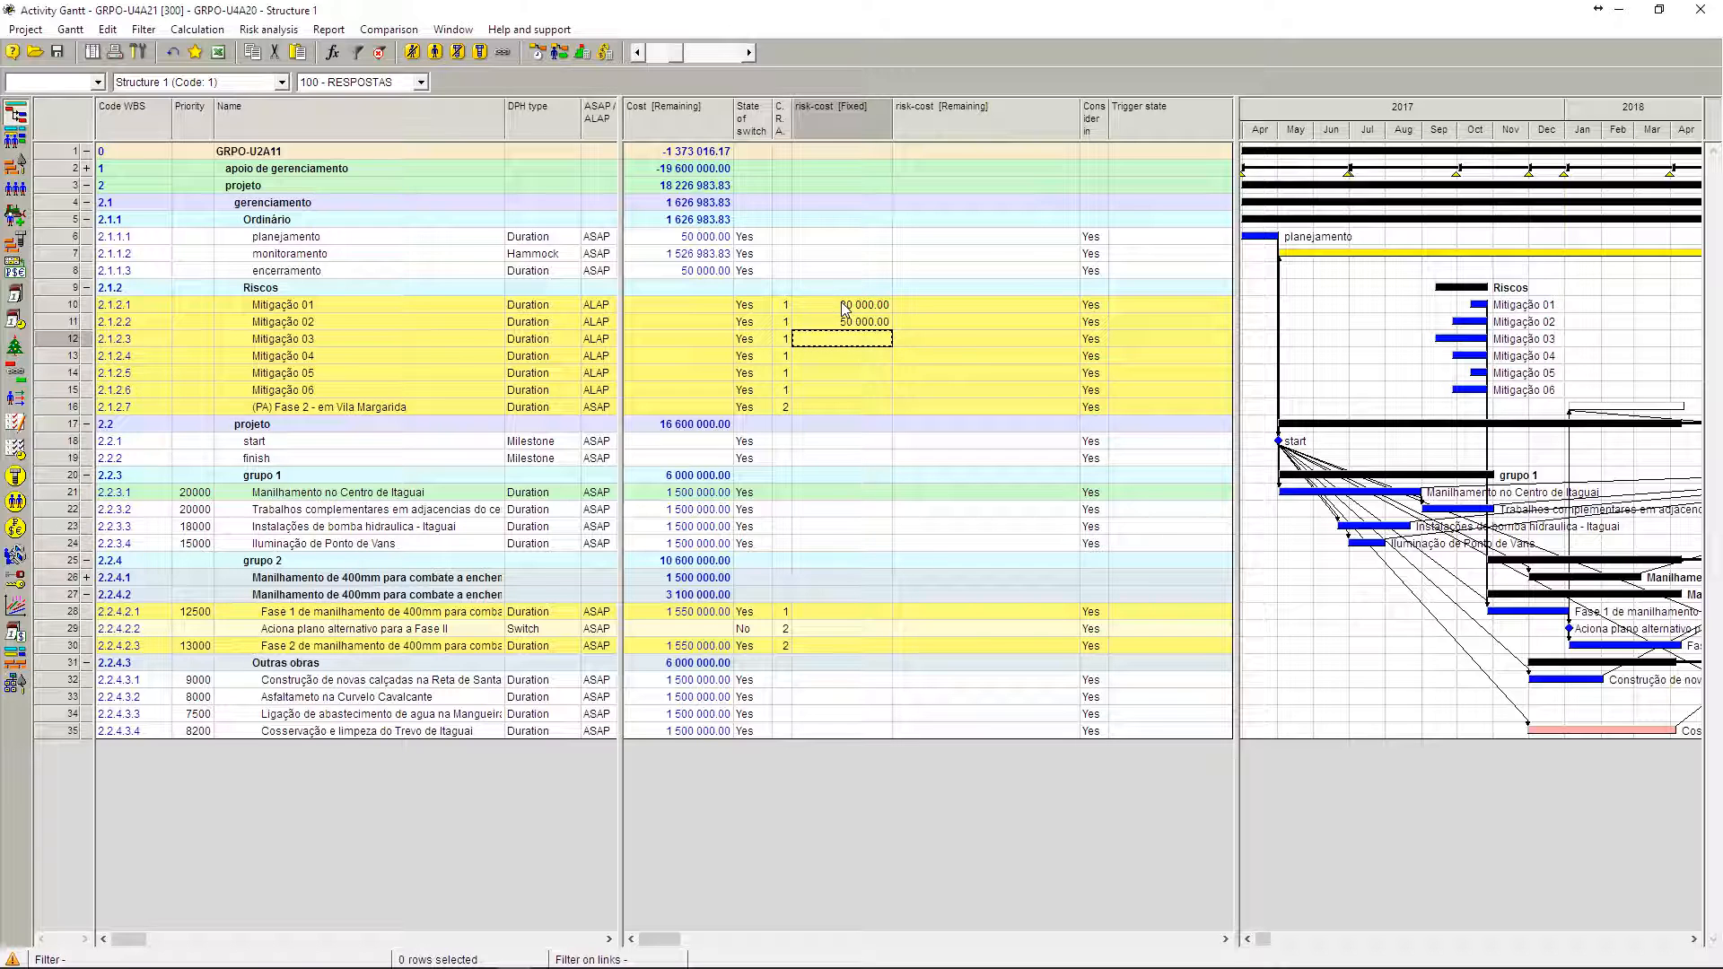
Step: Recalculate the project costs and narrow the risk-cost [Remaining] column
click(605, 52)
click(974, 636)
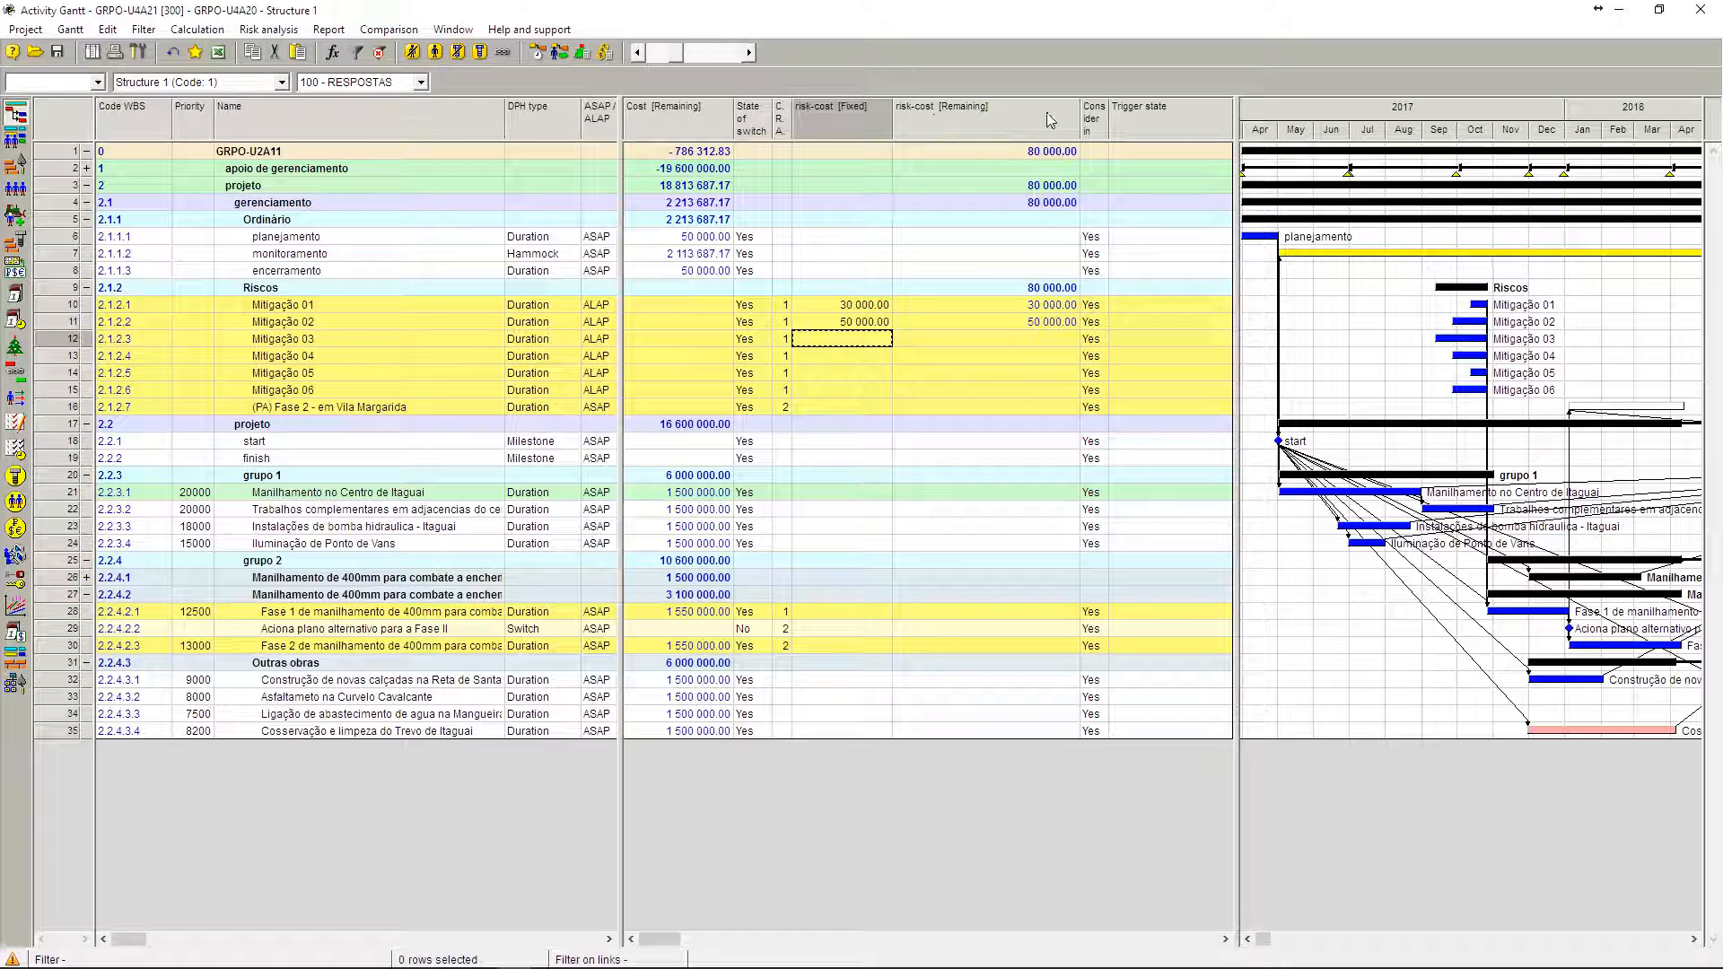
drag(1081, 113, 1028, 112)
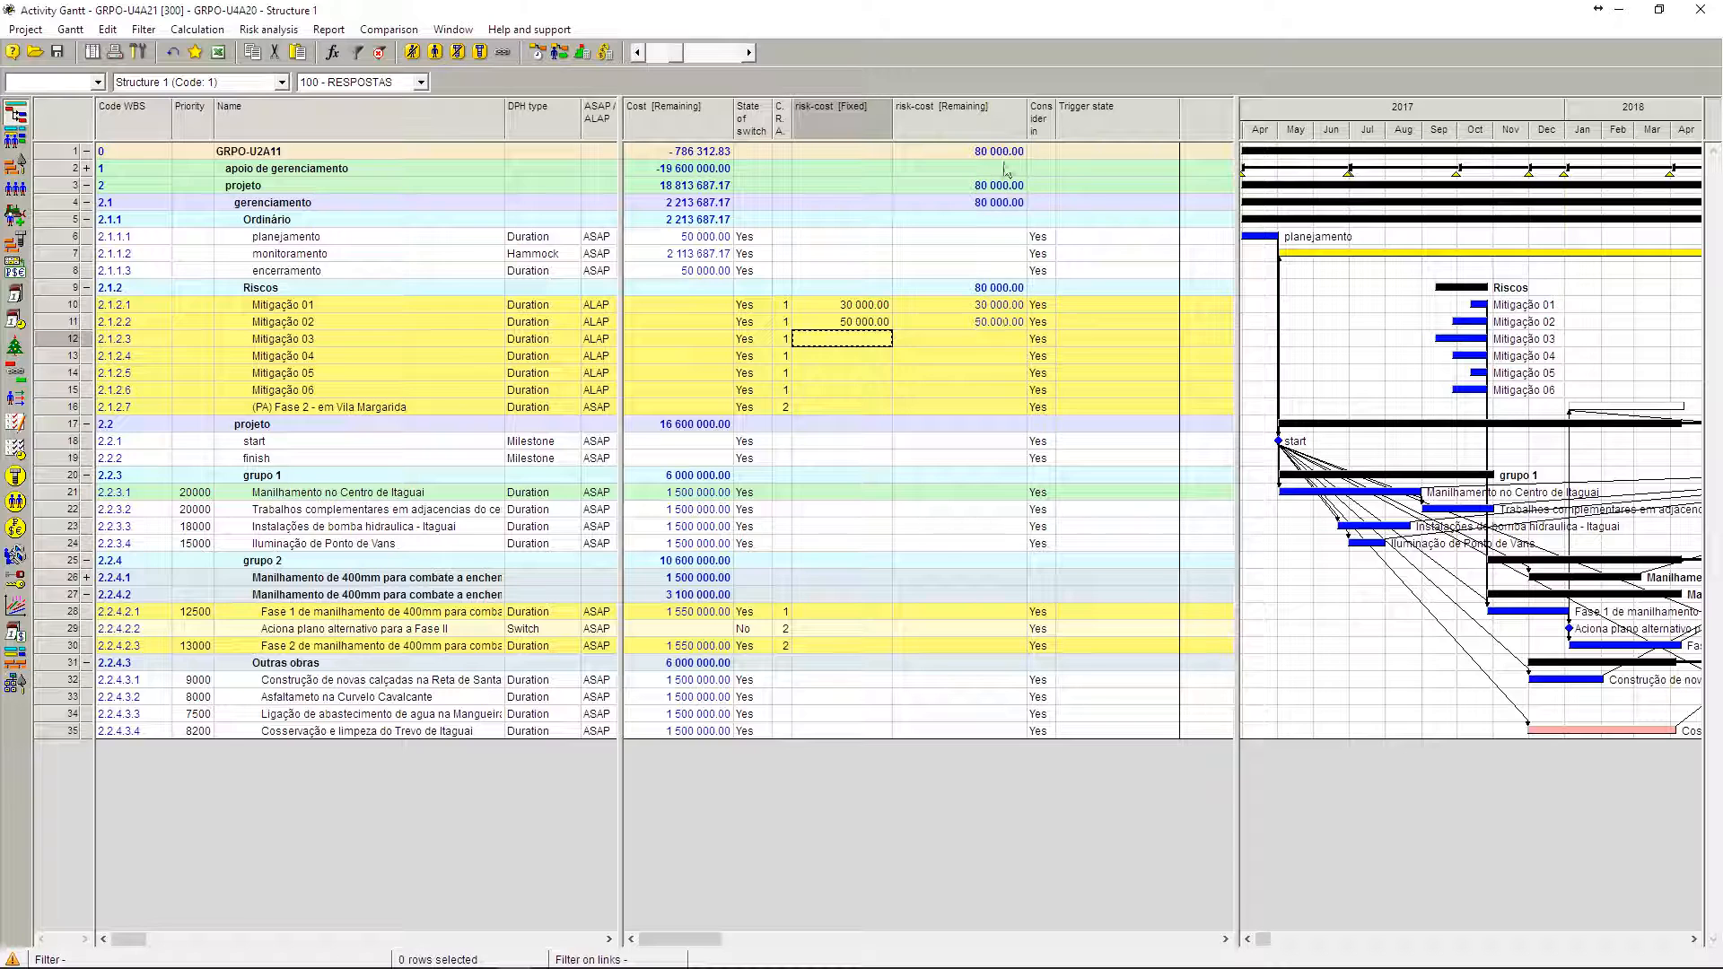
Step: Try to edit the risk-cost [Remaining] value of Mitigação 02, and check the fixed risk-costs of Mitigação 01 and 02
double_click(1008, 323)
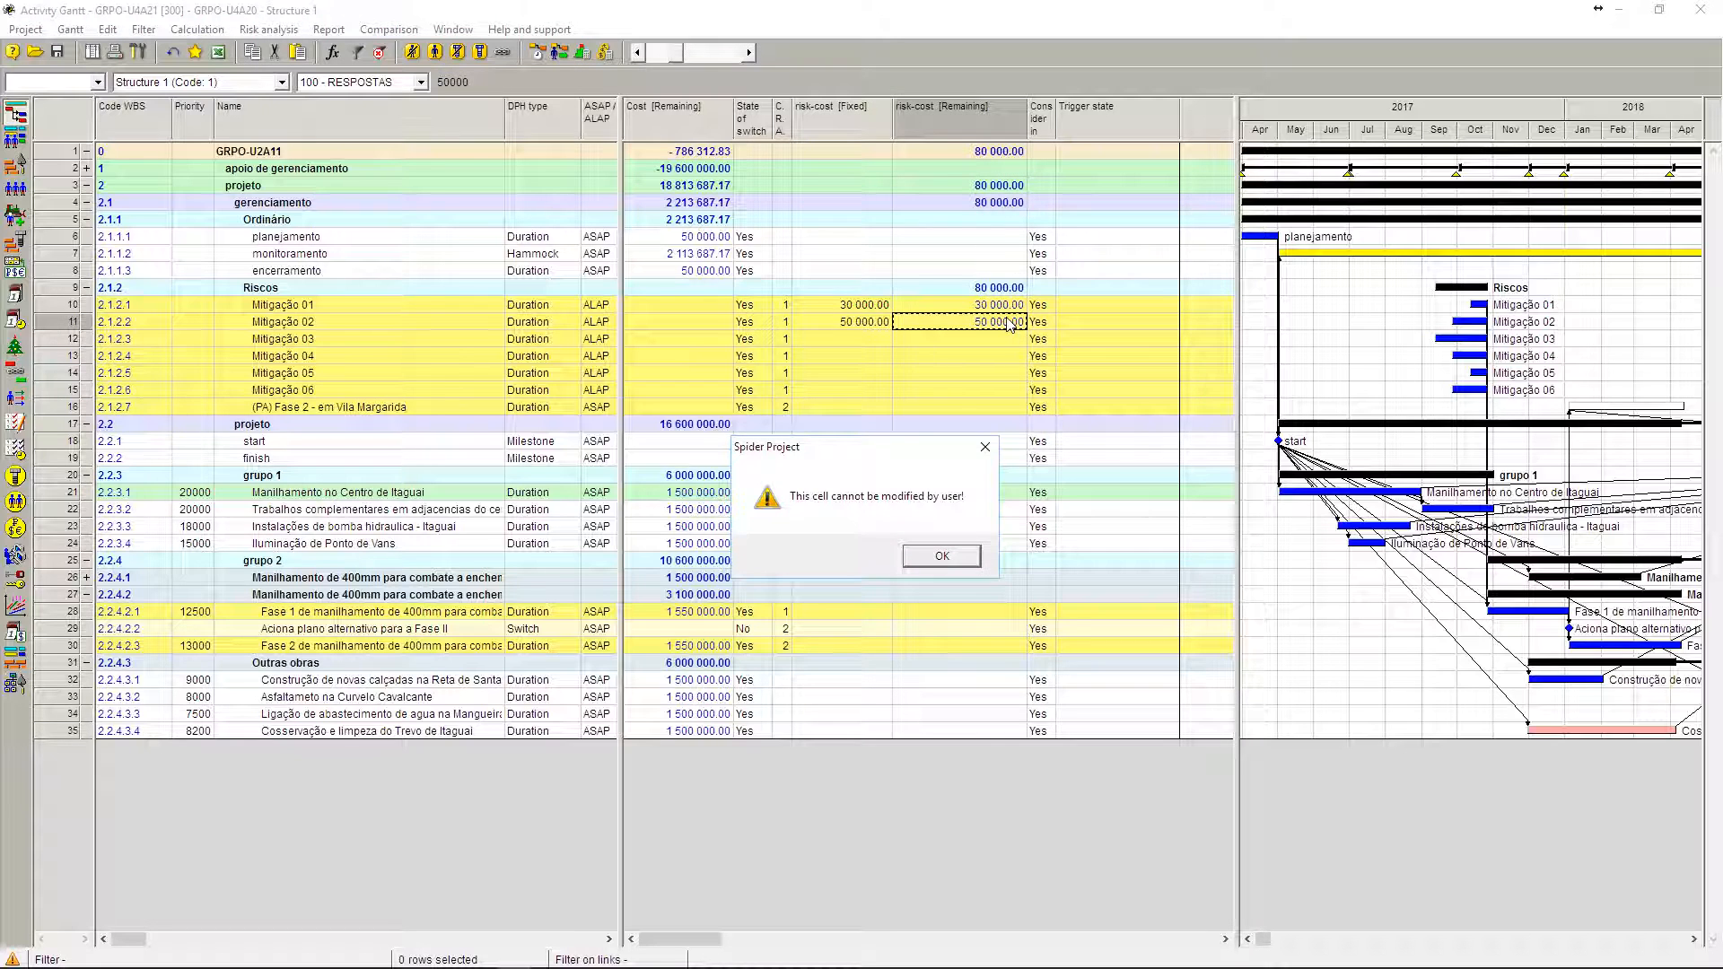
click(940, 558)
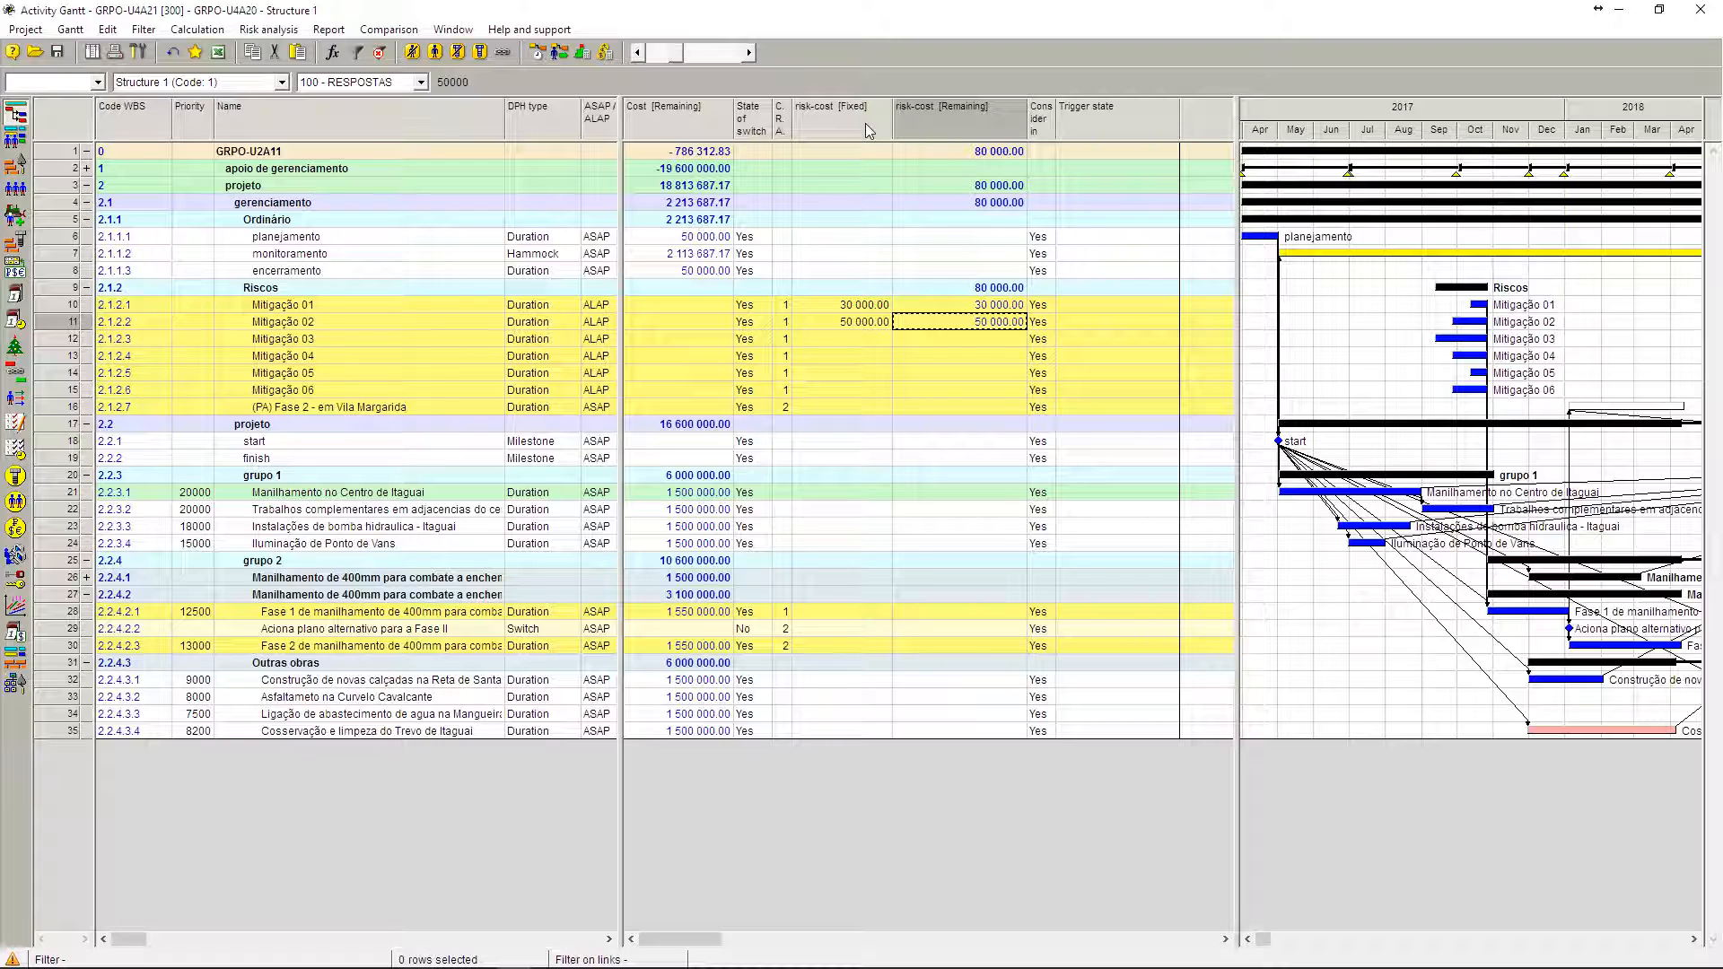
click(858, 307)
click(860, 319)
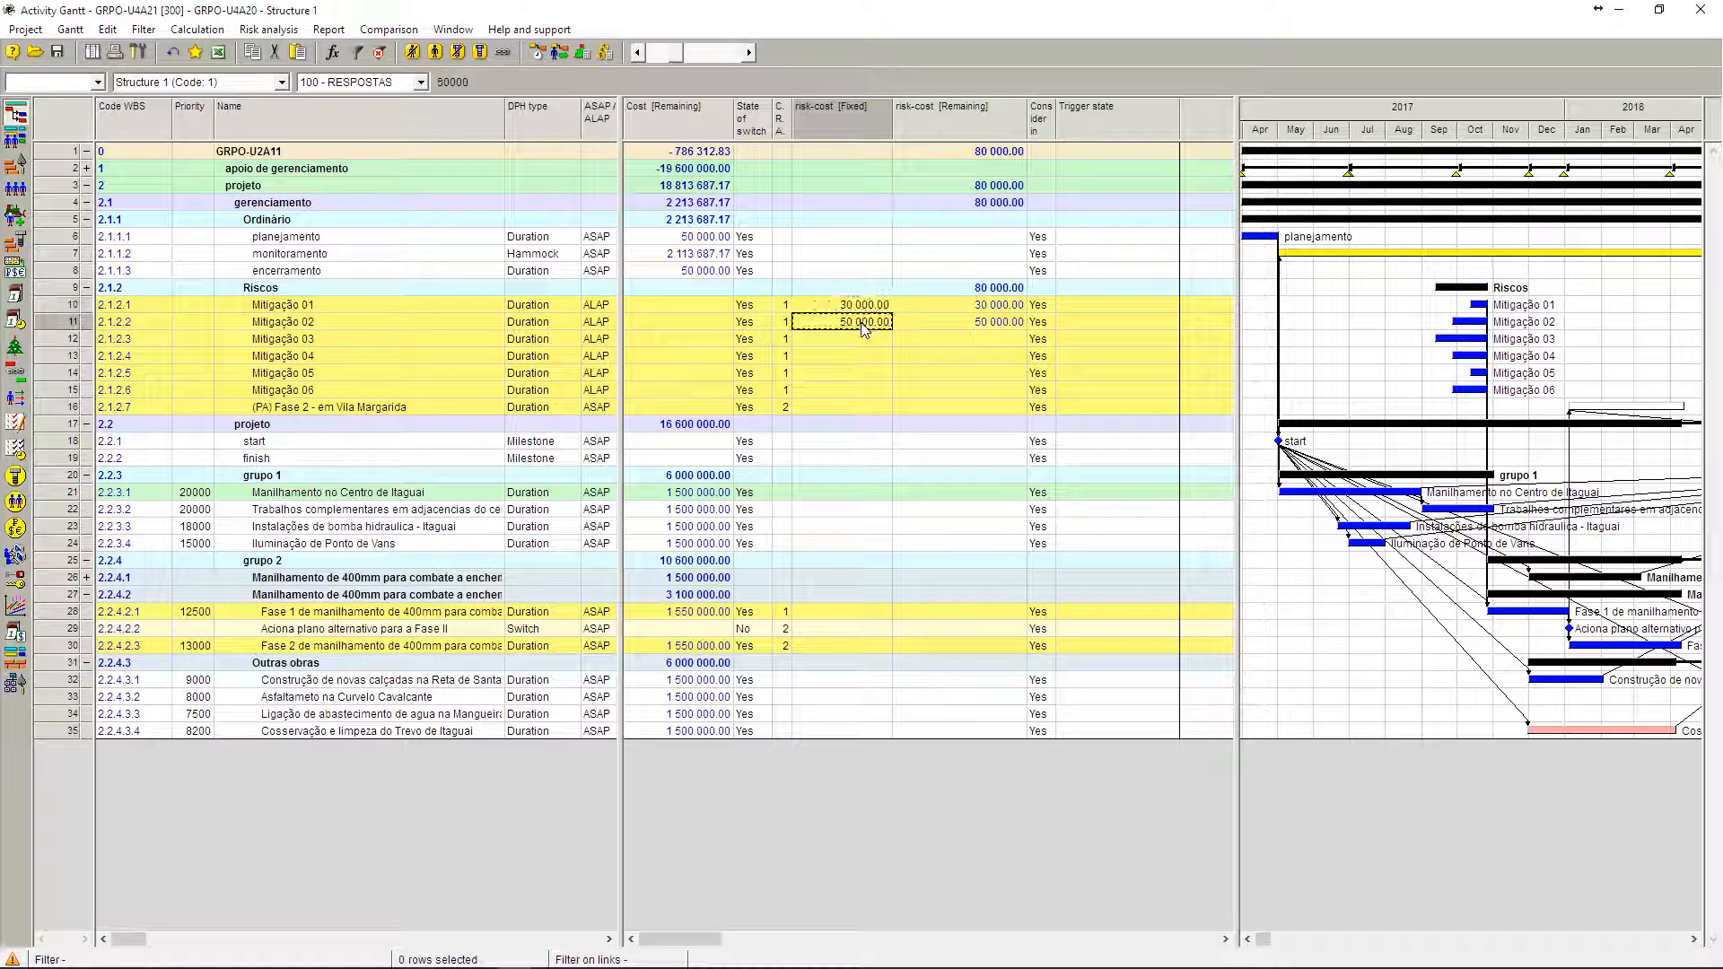
Step: Examine the Fixed, Per hour and Per volume unit expenditure types for the risk-cost component without adding a column
right_click(859, 116)
click(919, 123)
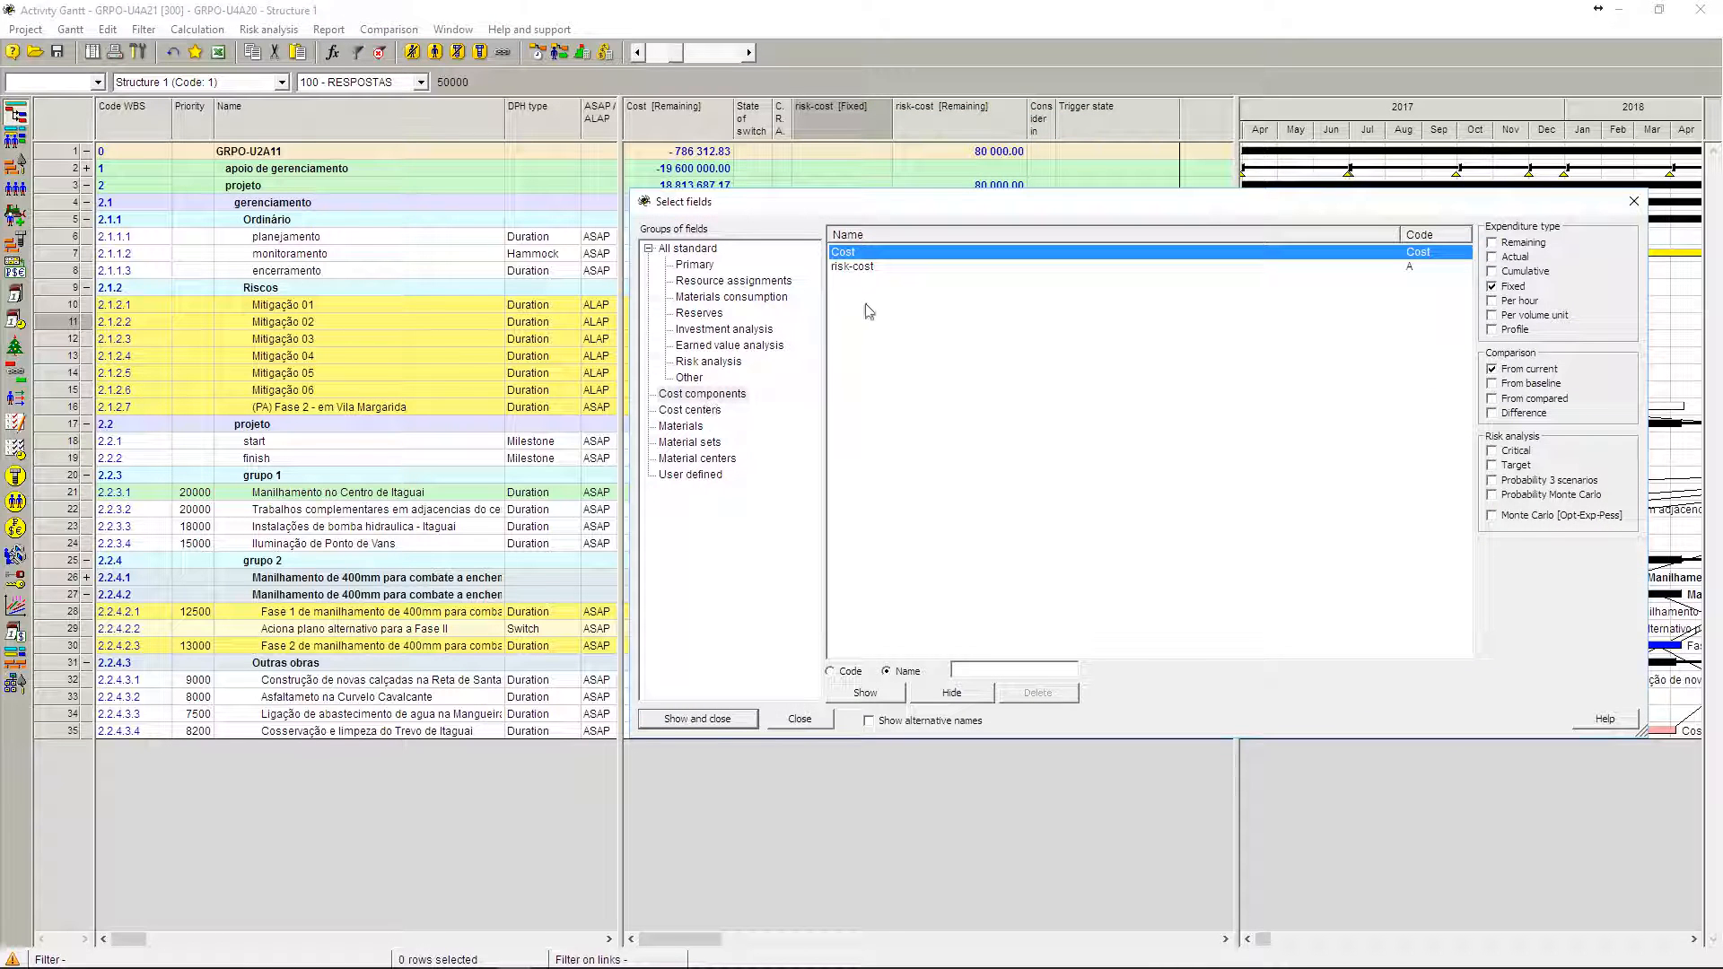
click(864, 267)
drag(1332, 202, 1154, 434)
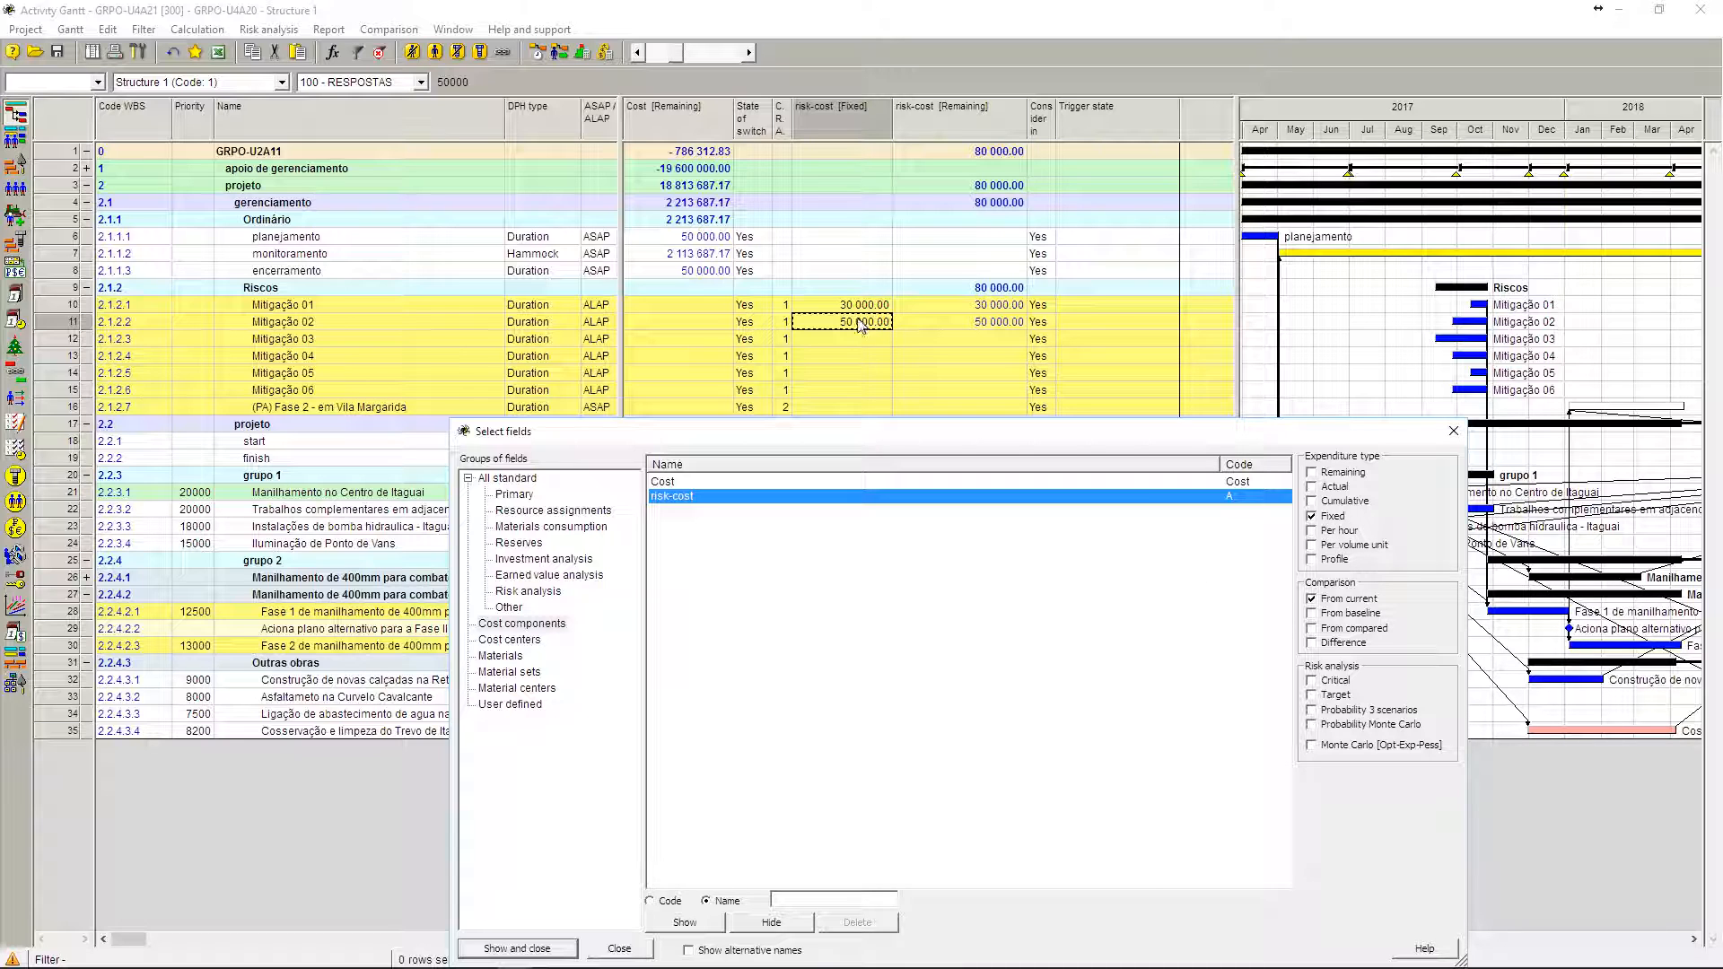
click(1329, 518)
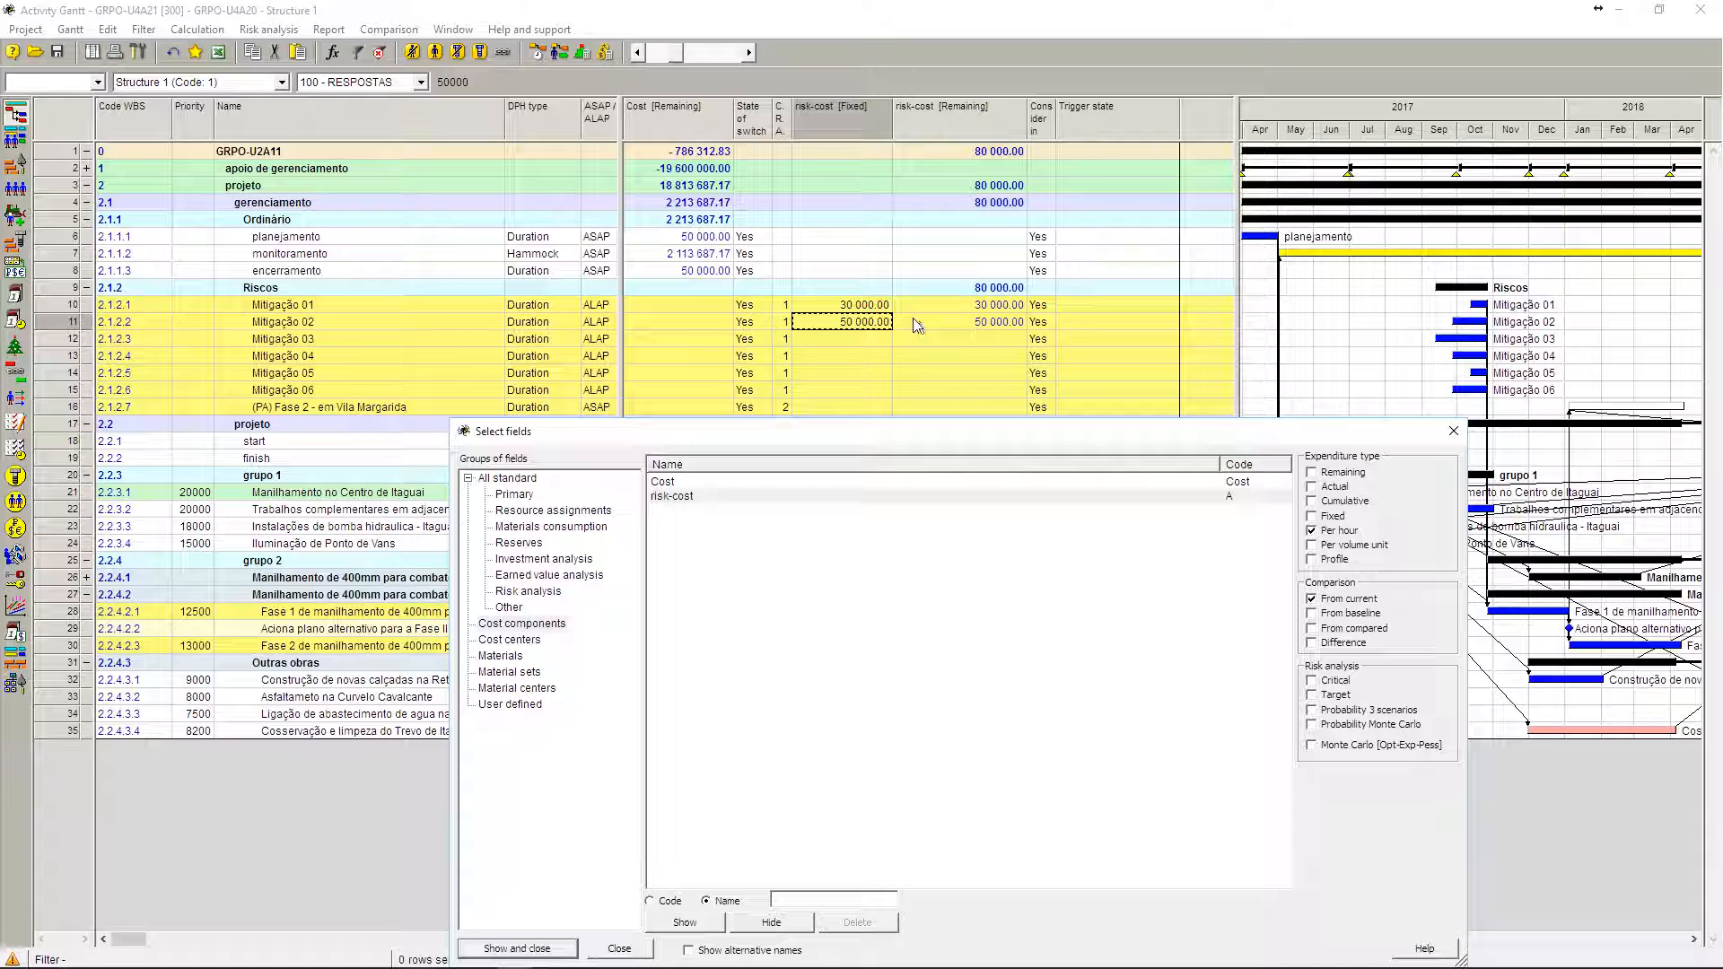
click(1340, 544)
click(1340, 534)
click(1453, 432)
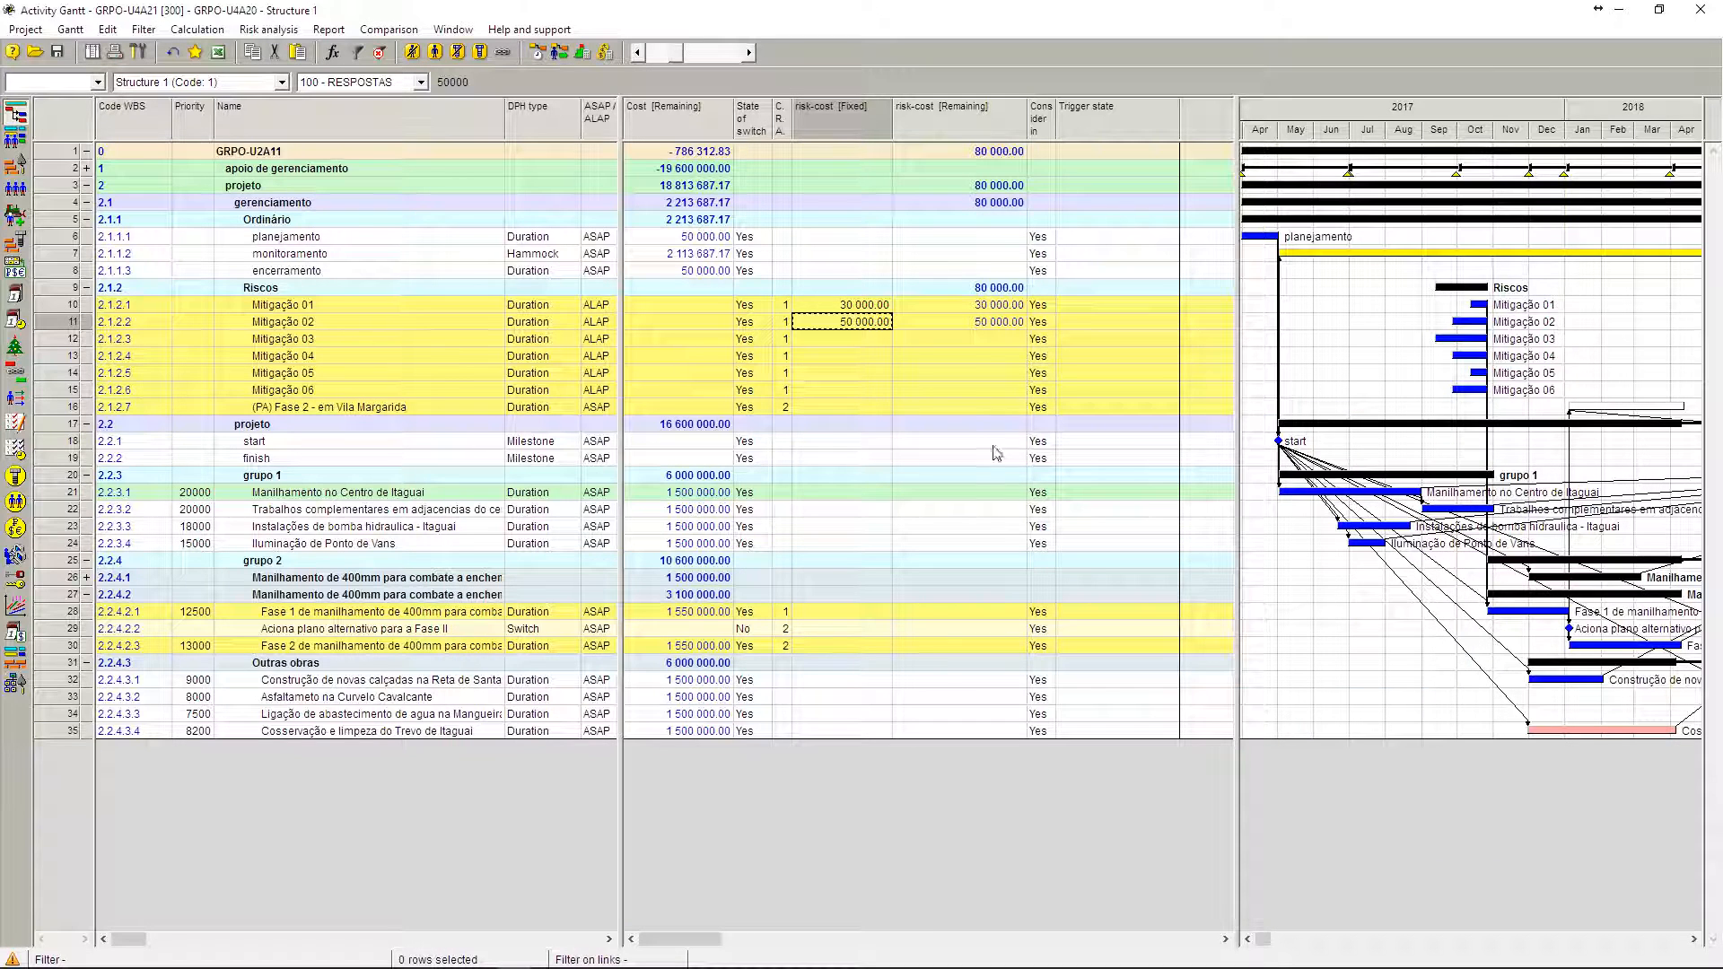
Step: Add a Cost [Fixed] column, inspect the fixed costs of encerramento and the grupo 1 activities, and hide the column again
right_click(831, 117)
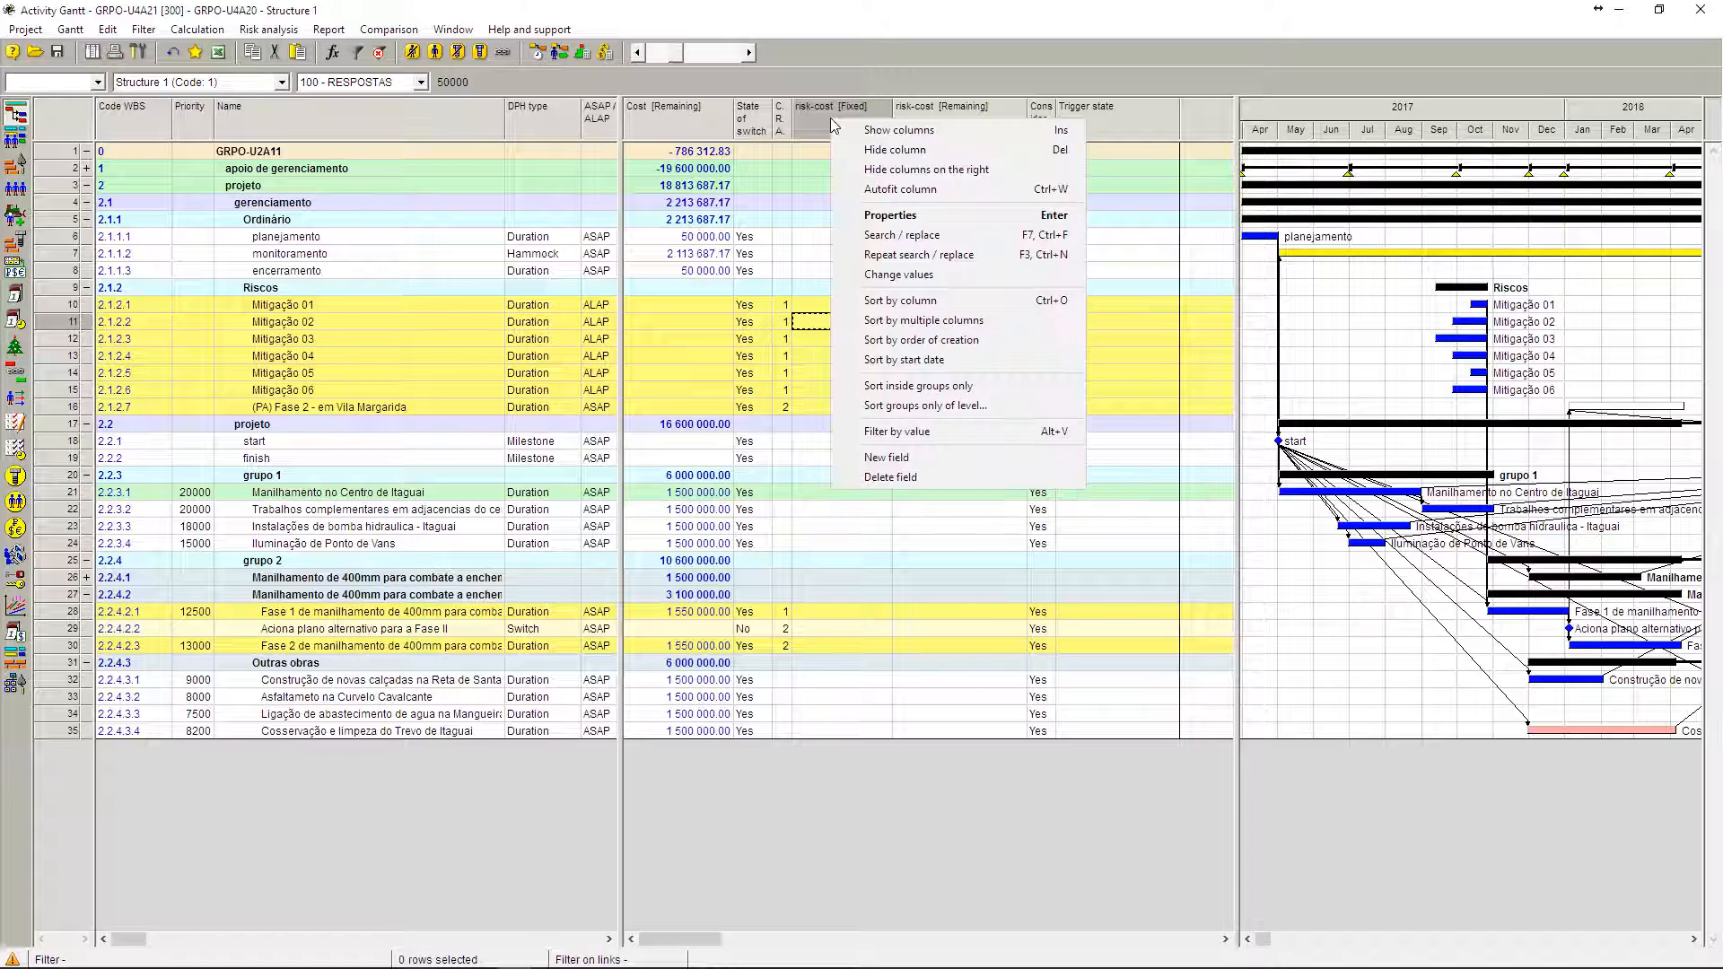
click(891, 334)
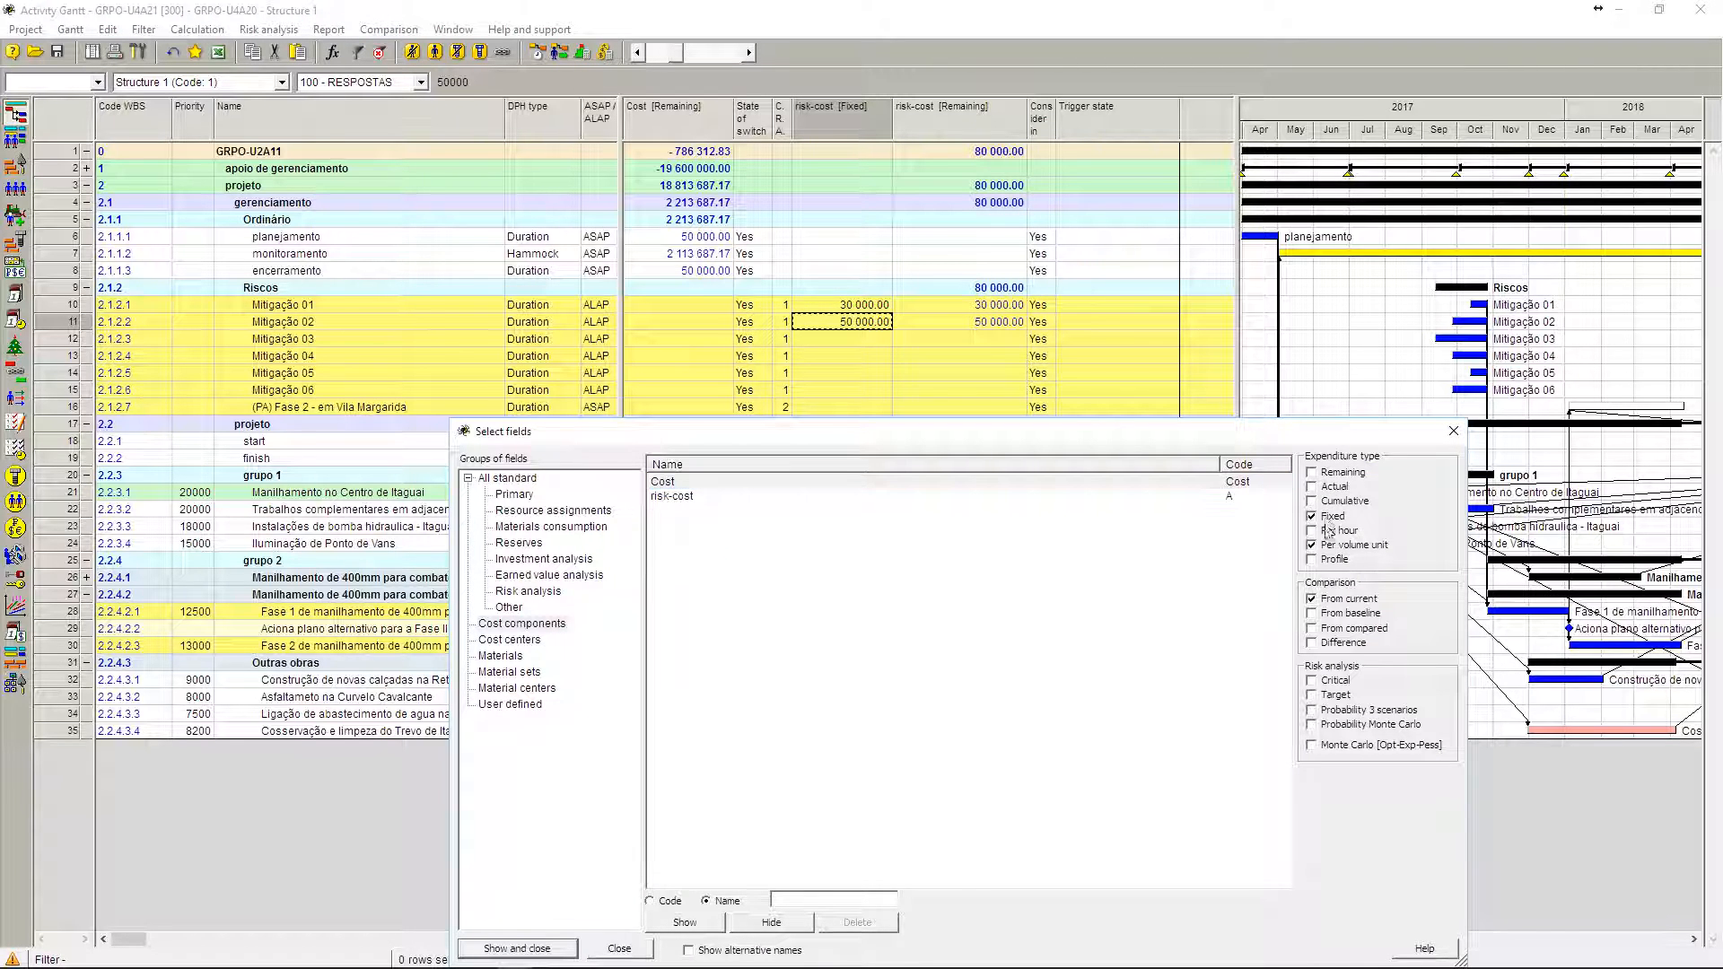
click(517, 950)
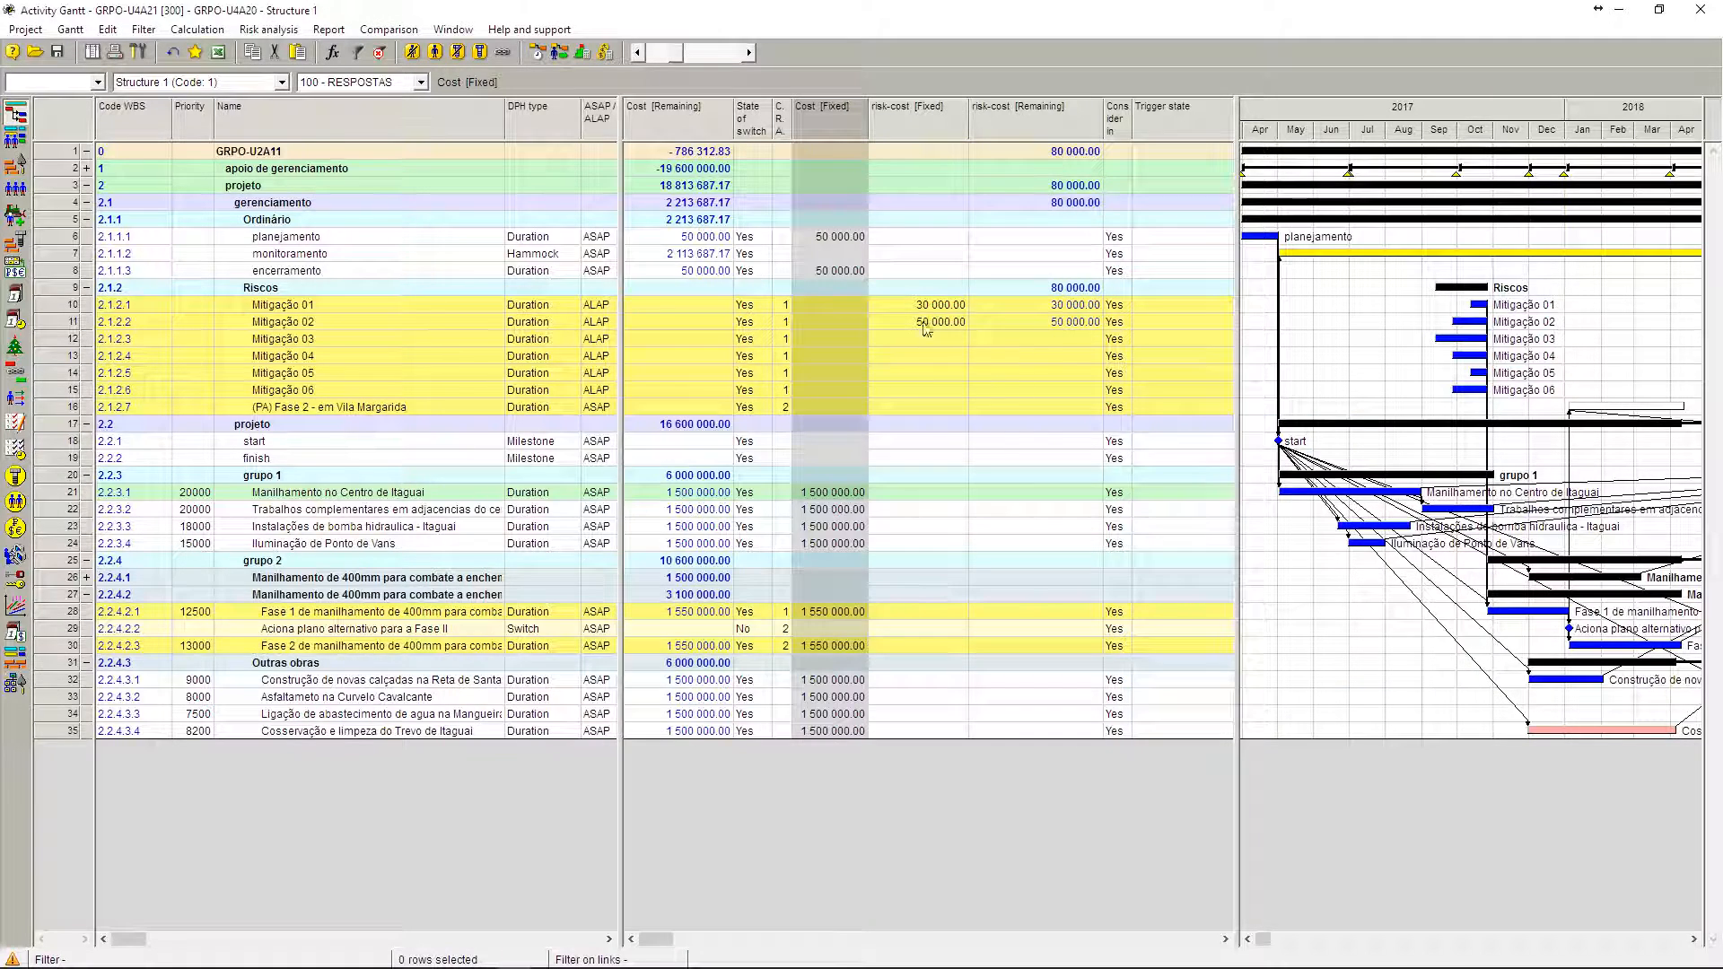
click(854, 273)
click(847, 508)
click(846, 526)
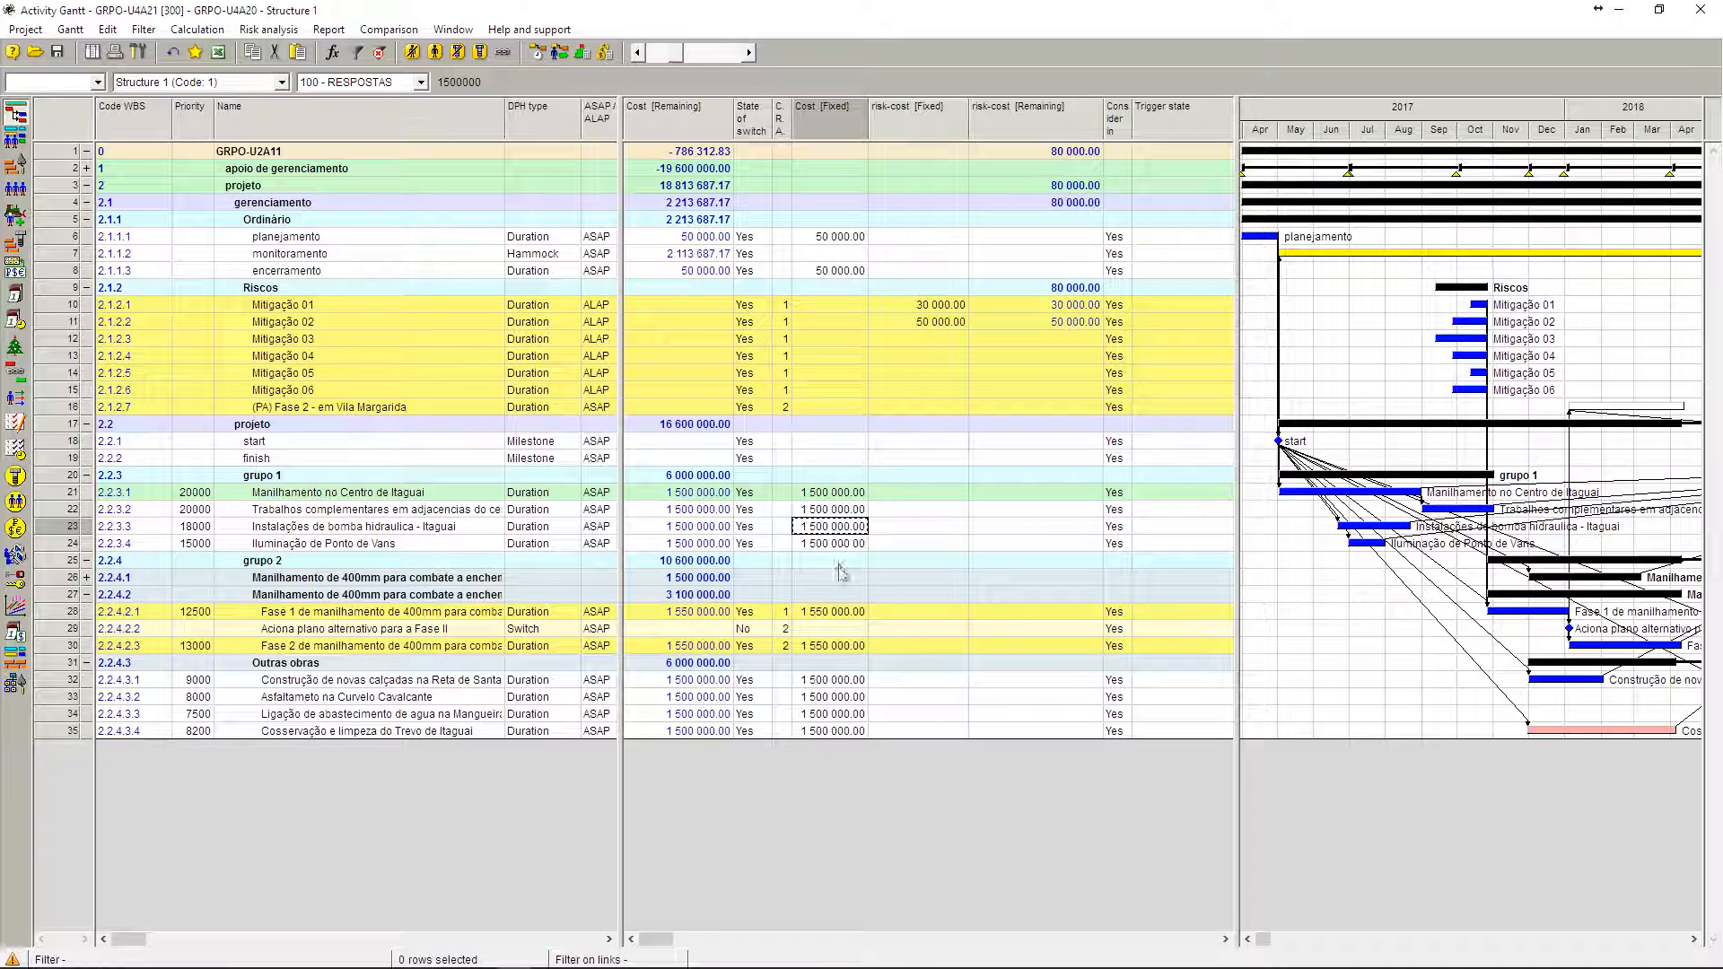
right_click(837, 117)
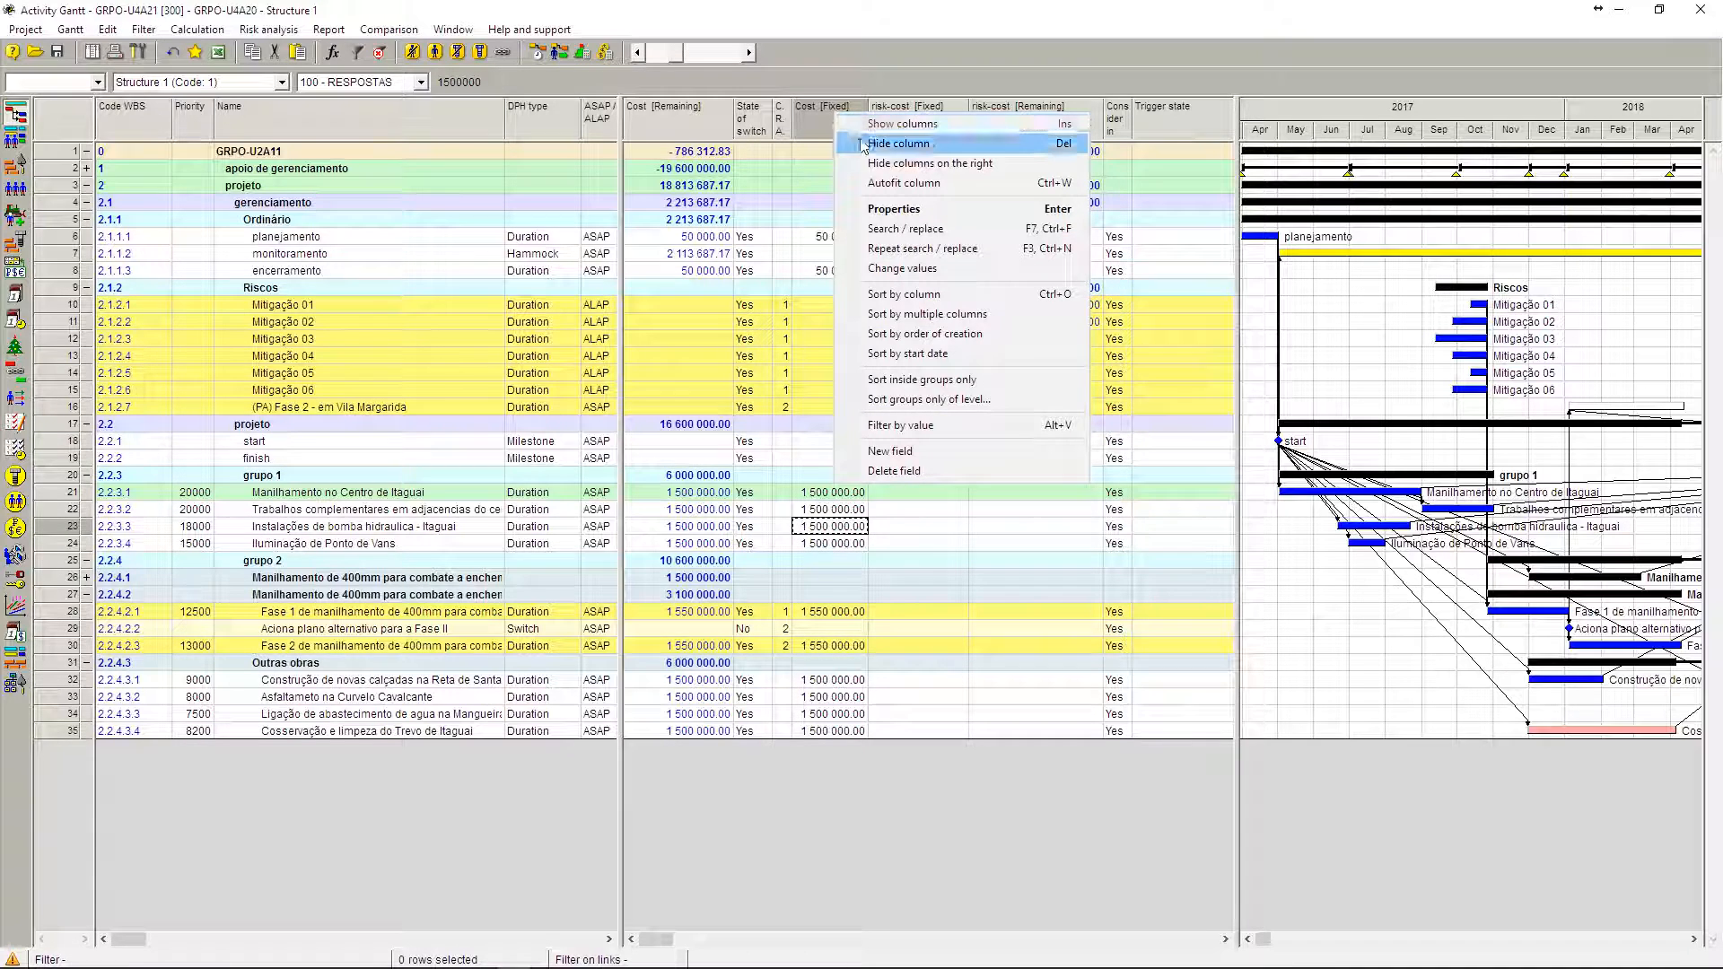
click(866, 145)
Step: Hide the risk-cost [Fixed] column and compare the risk-cost [Remaining] and Cost [Remaining] columns
right_click(859, 121)
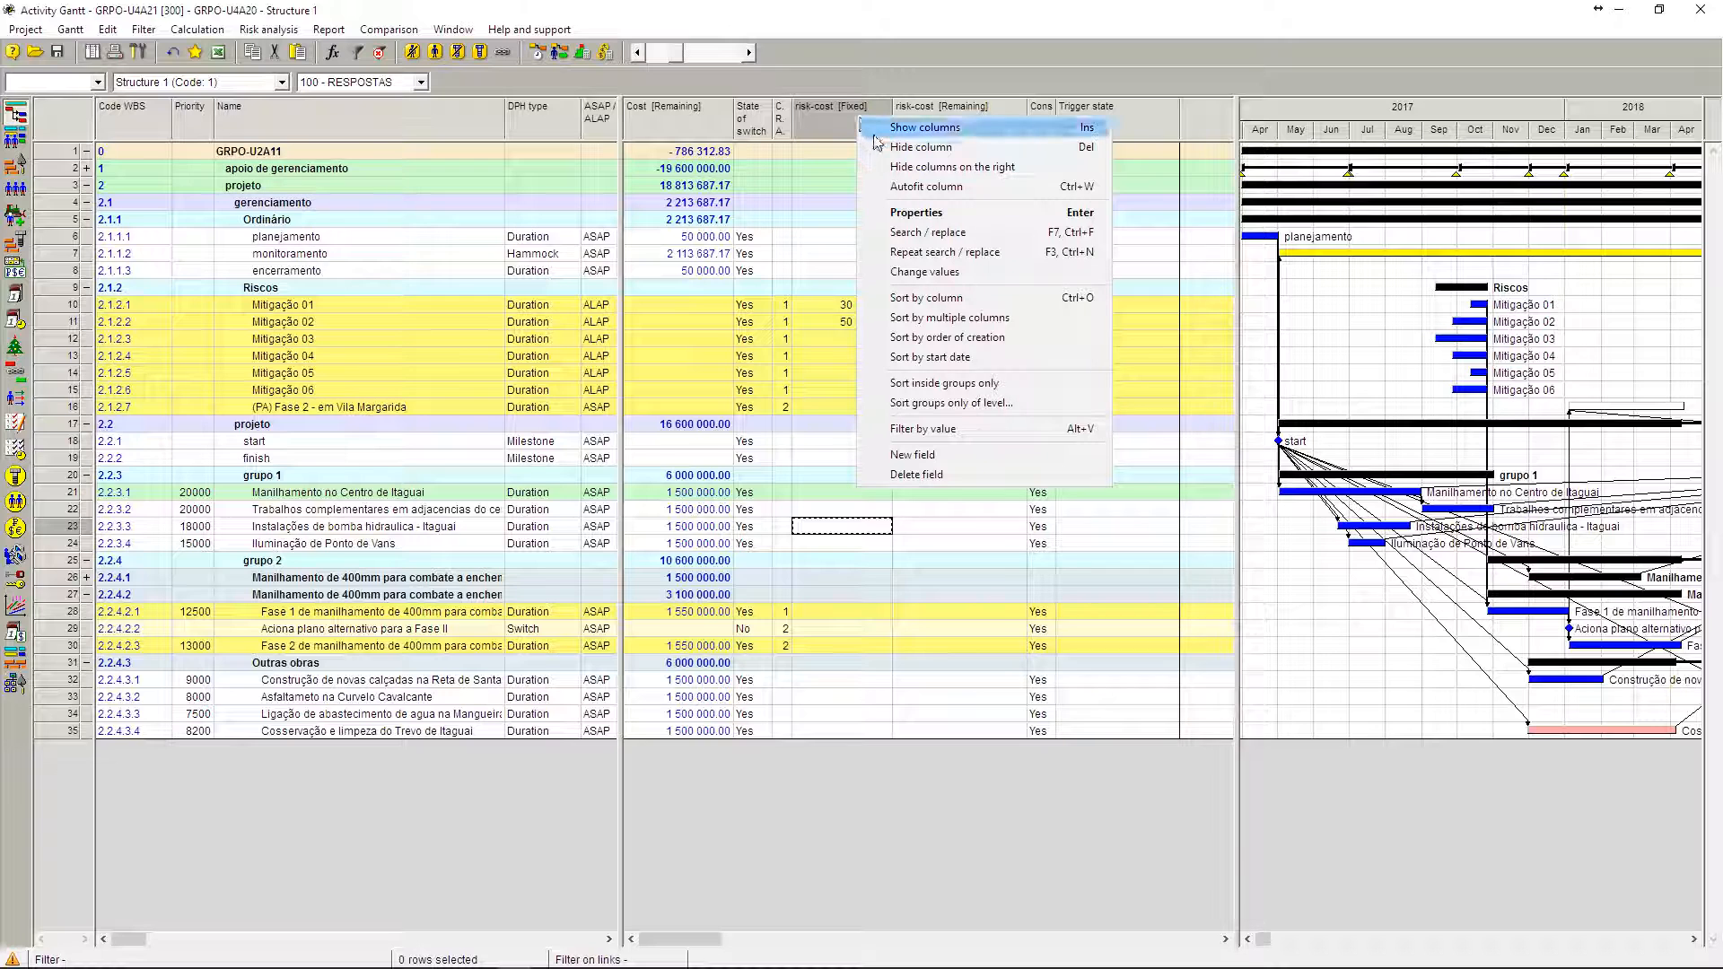
click(870, 146)
click(869, 117)
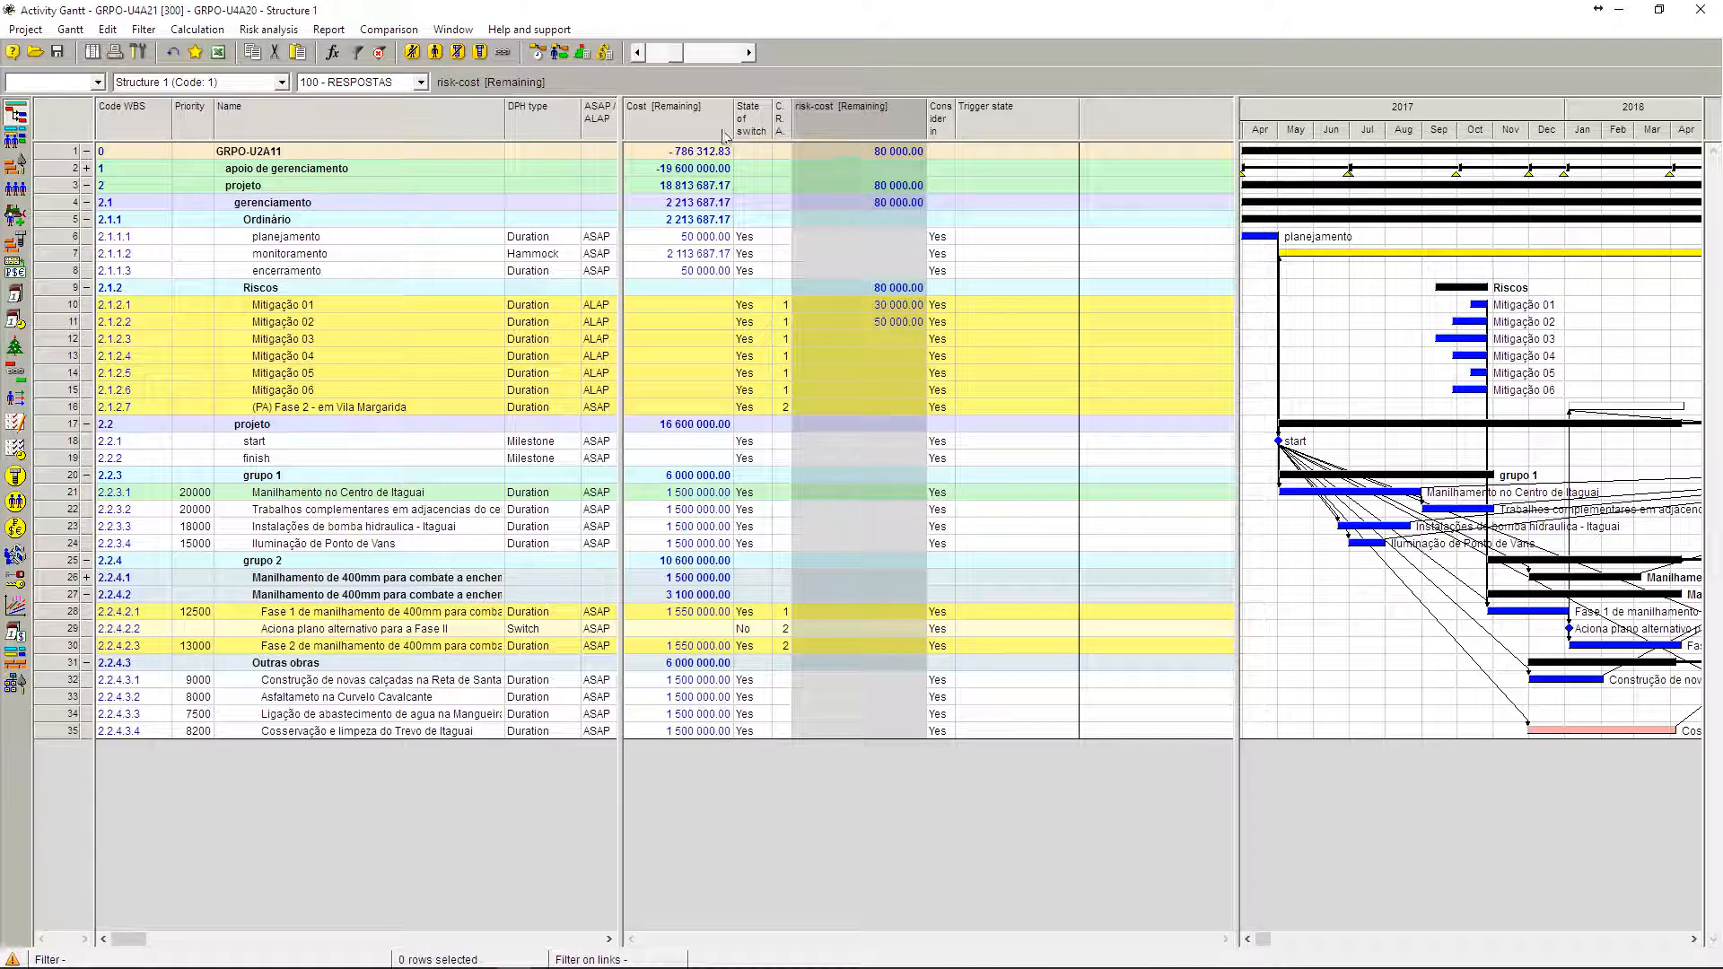
click(665, 122)
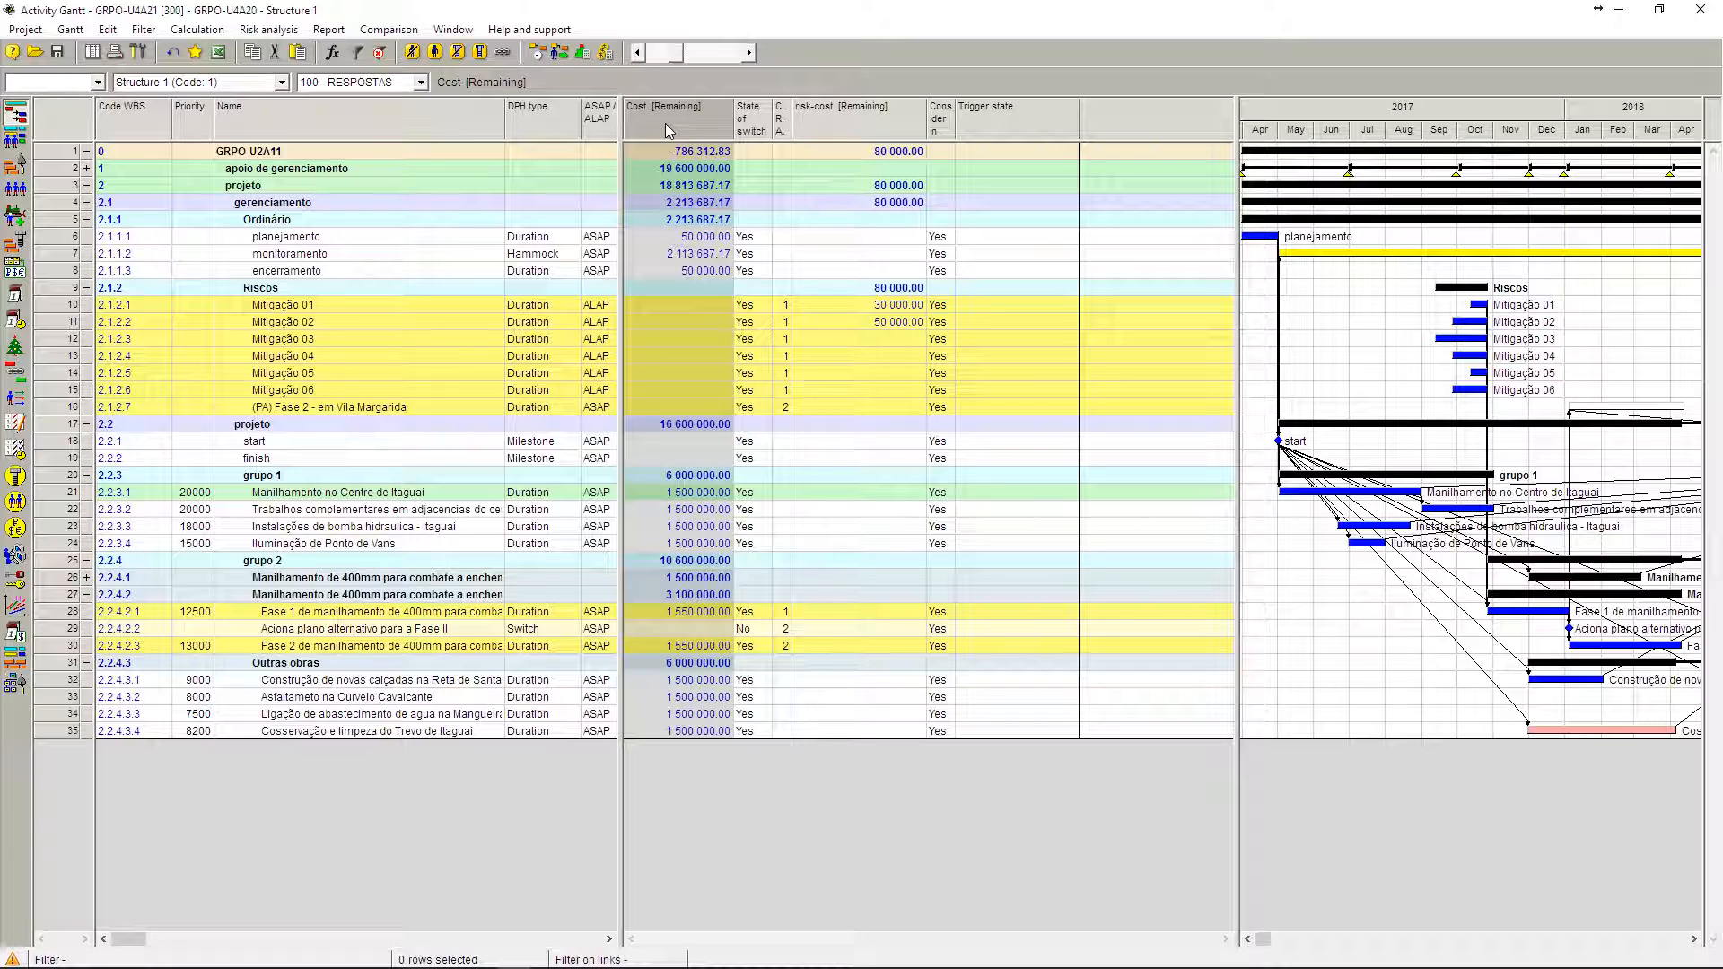
Step: Check the State of switch of the Fase II alternative plan trigger against those of Mitigação 01, 03 and 05
click(749, 631)
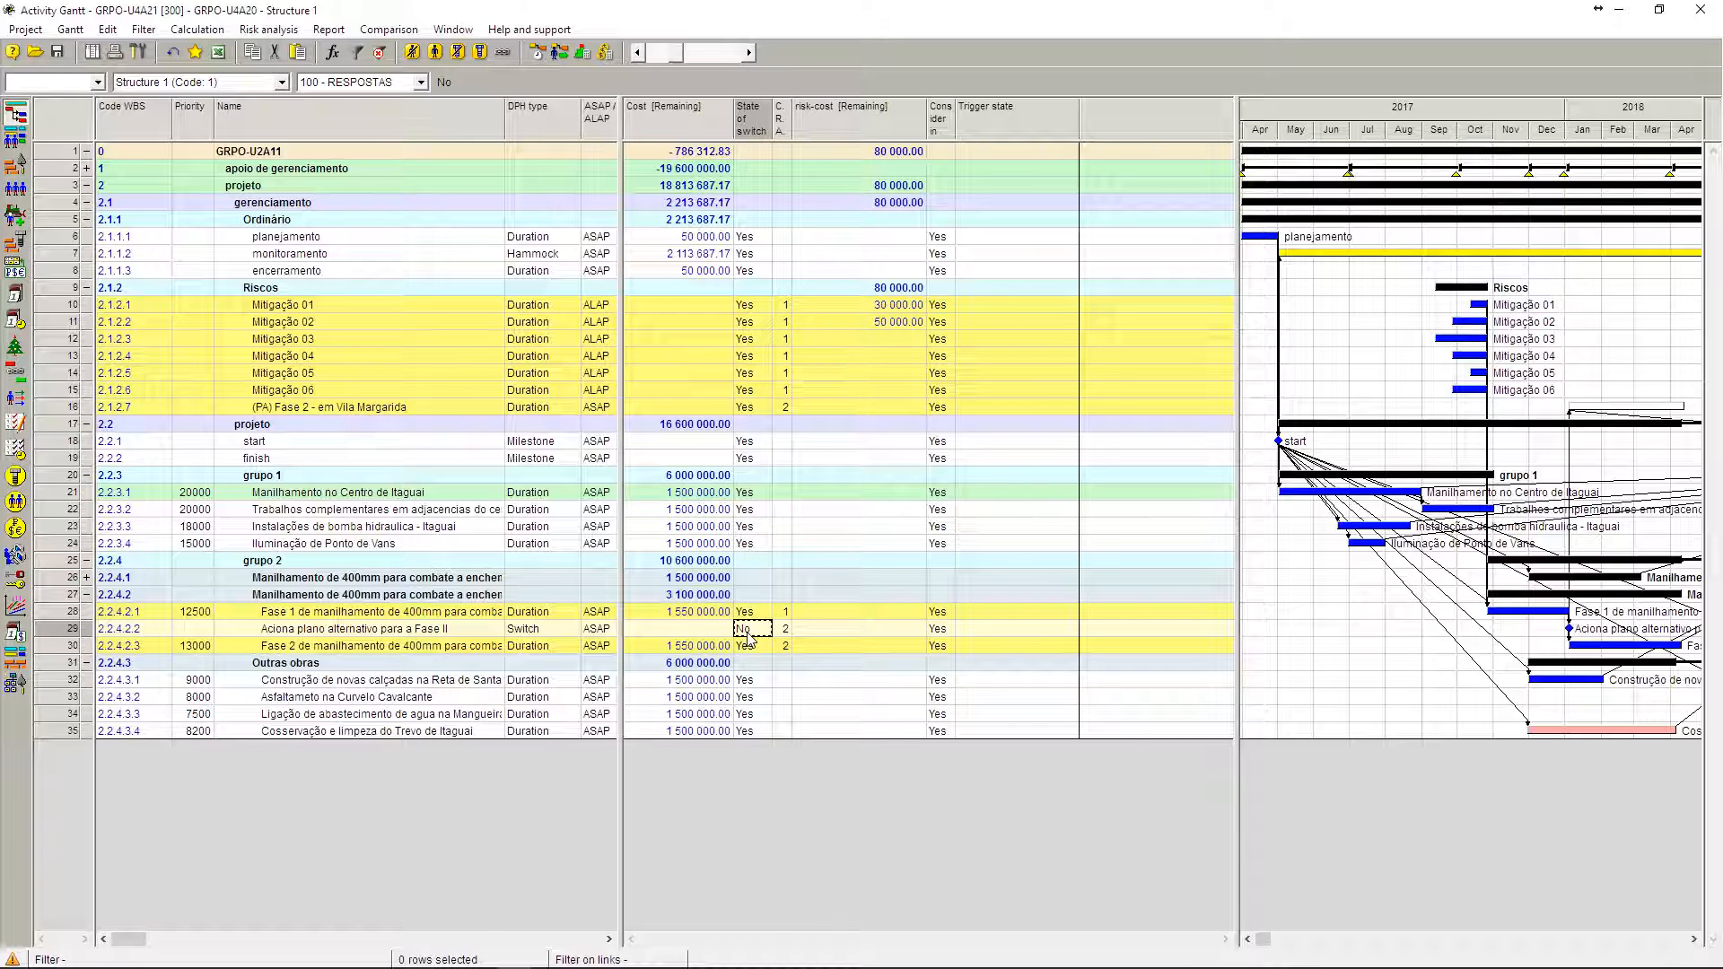
click(767, 307)
click(767, 340)
click(765, 373)
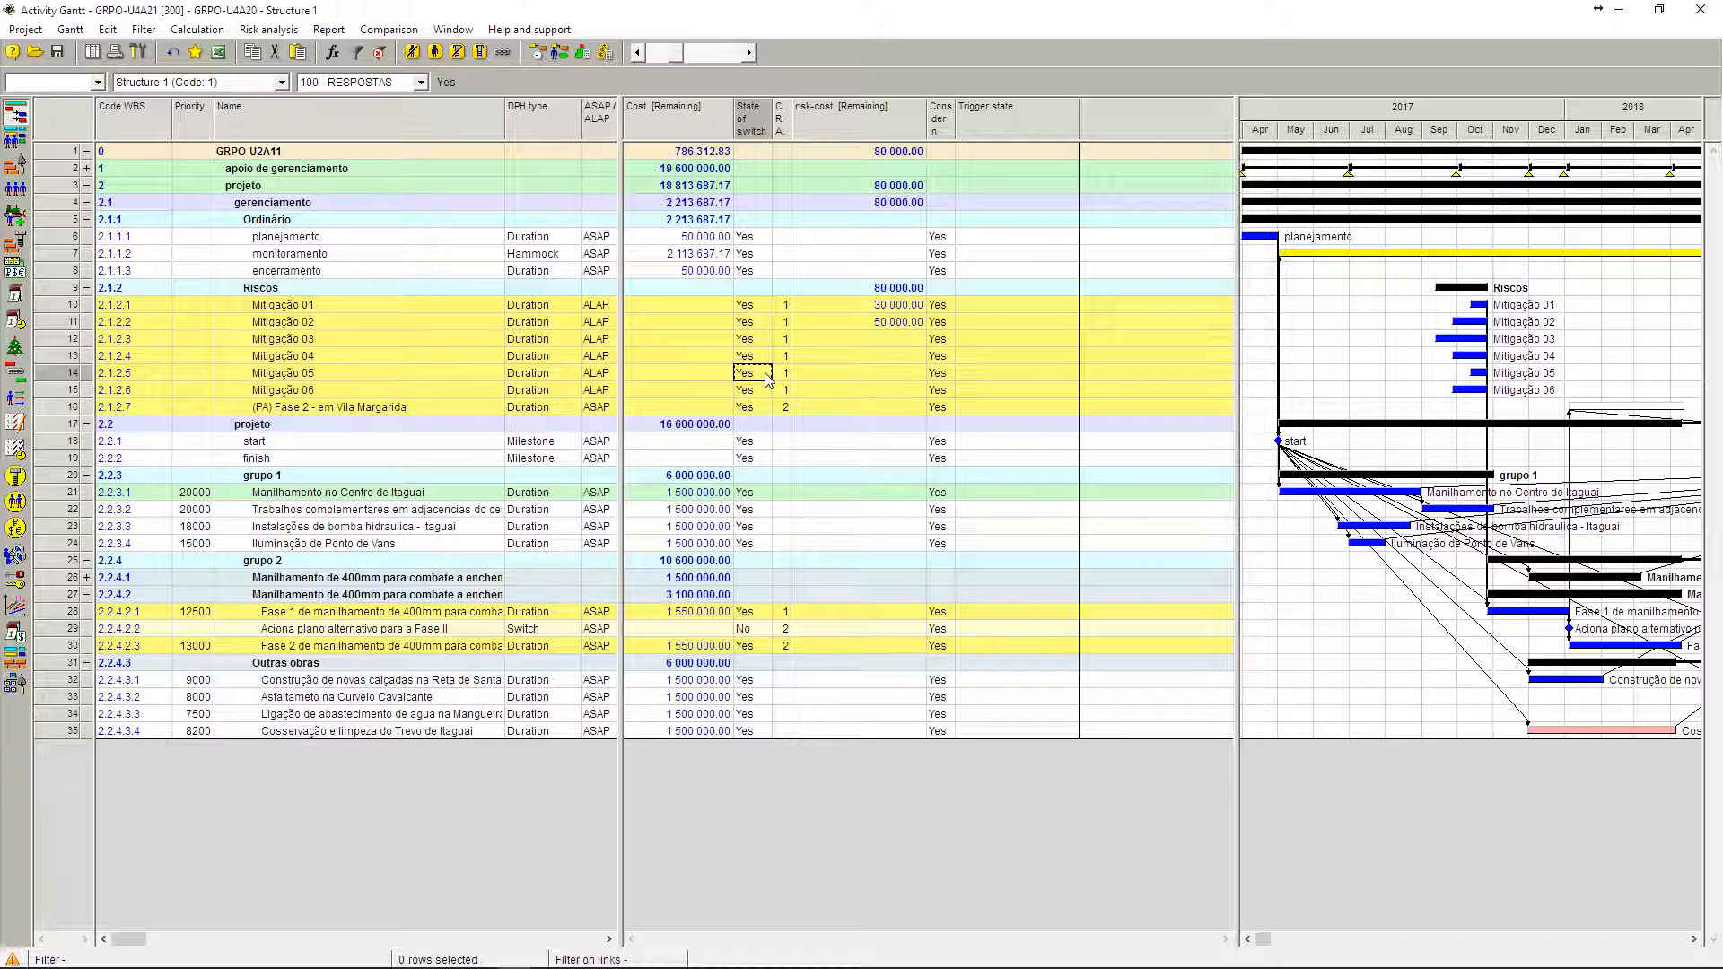
Step: Review the mitigation activities, the Vila Margarida Fase 1 and Fase 2 activities, and the (PA) Fase 2 alternative plan
click(325, 307)
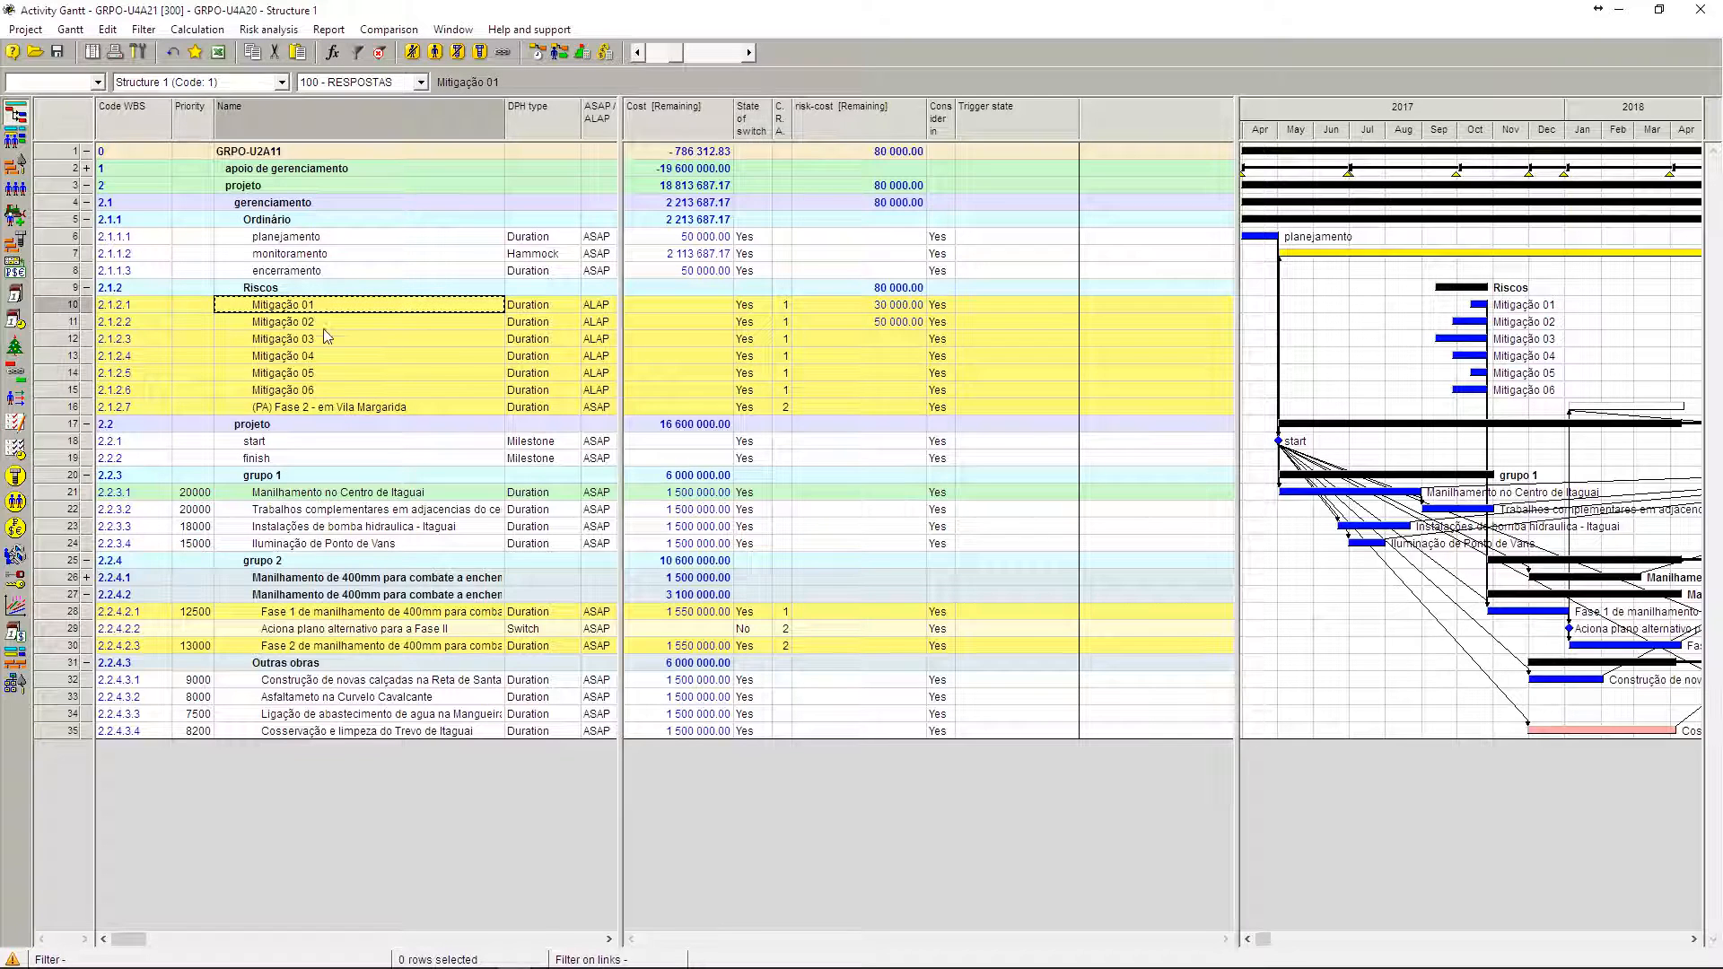
click(330, 391)
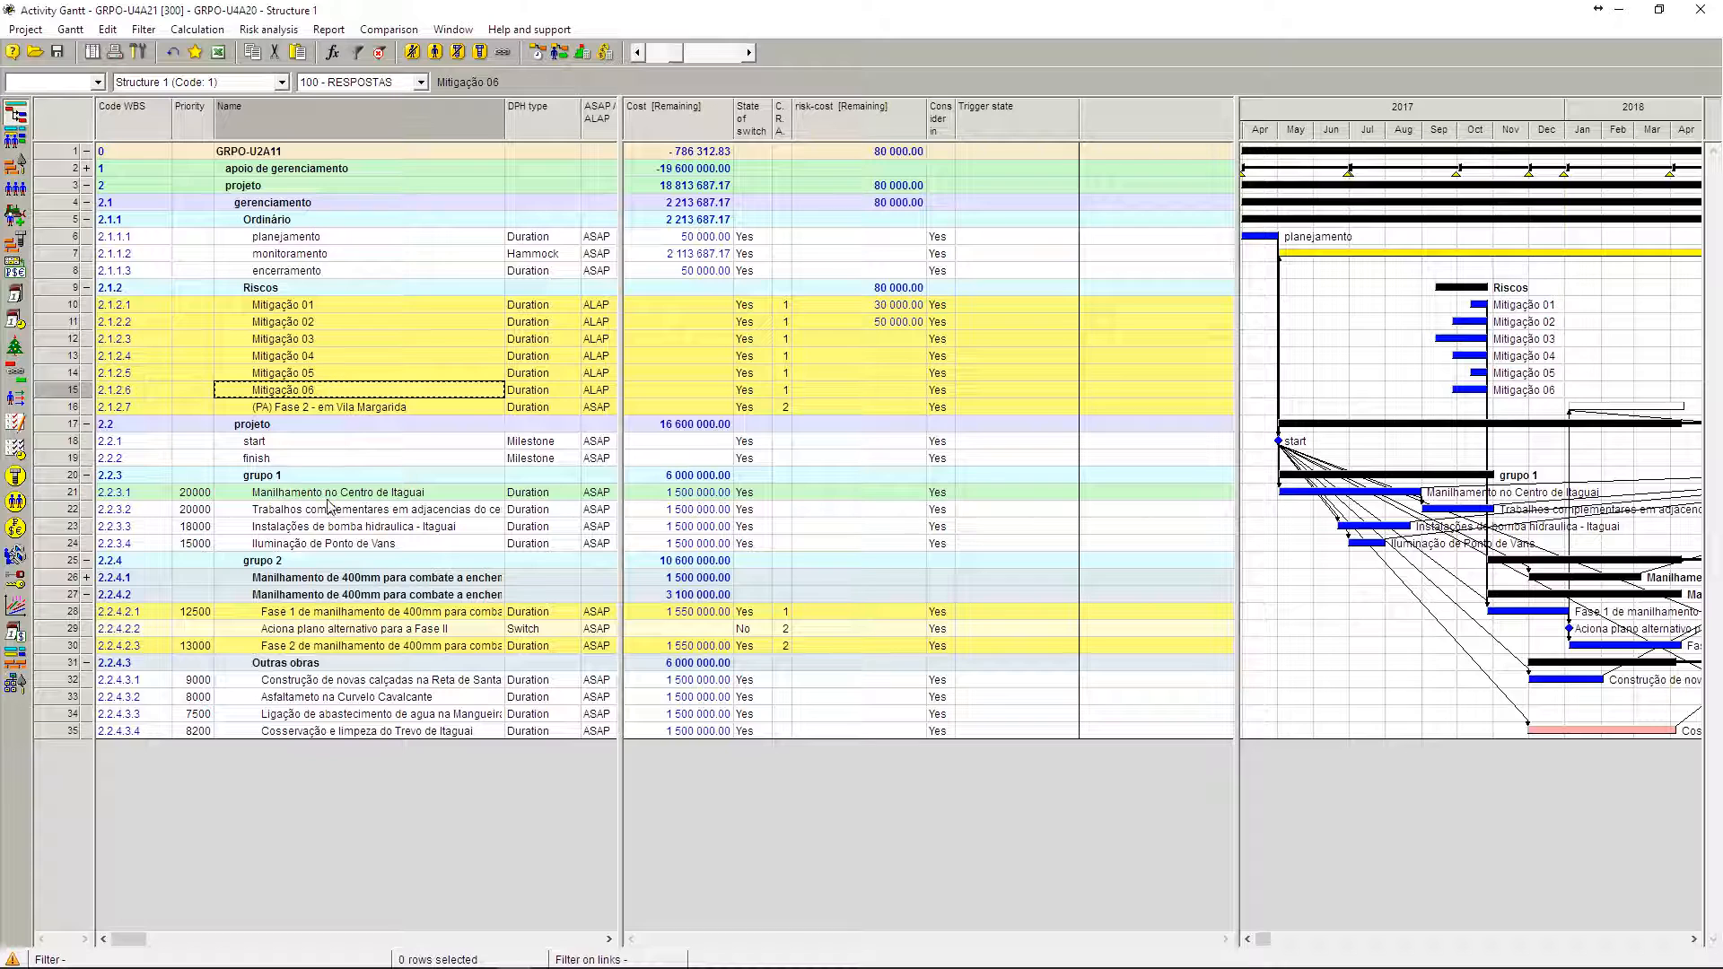
click(325, 612)
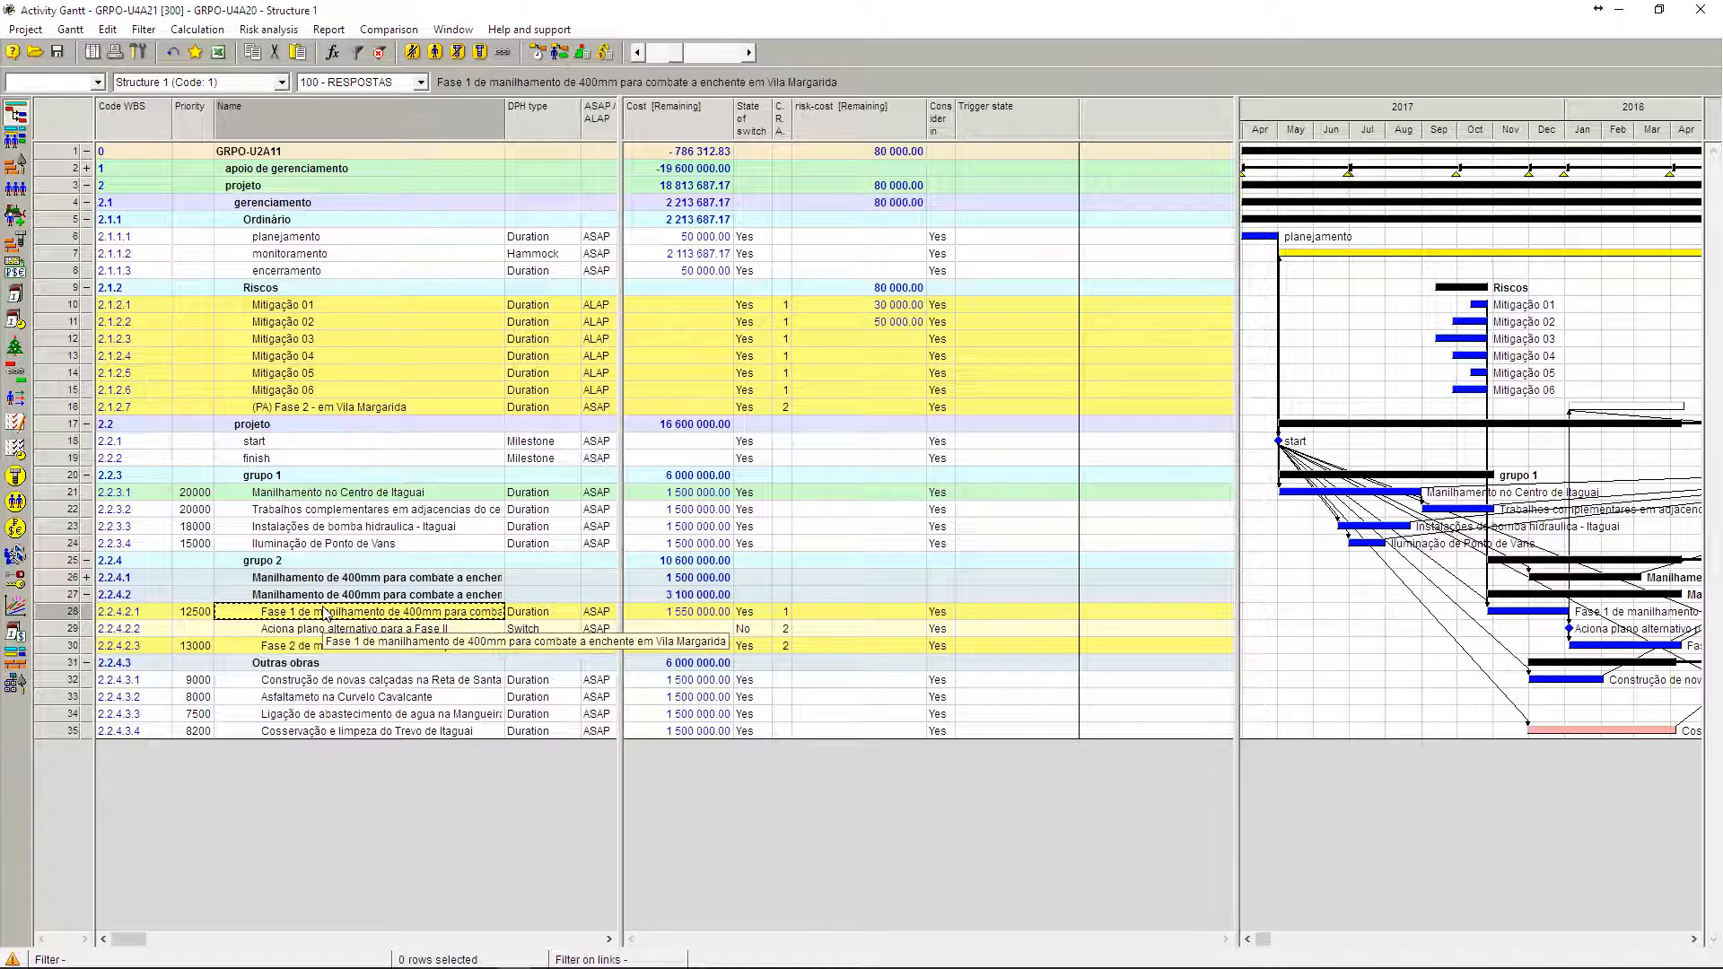
click(338, 412)
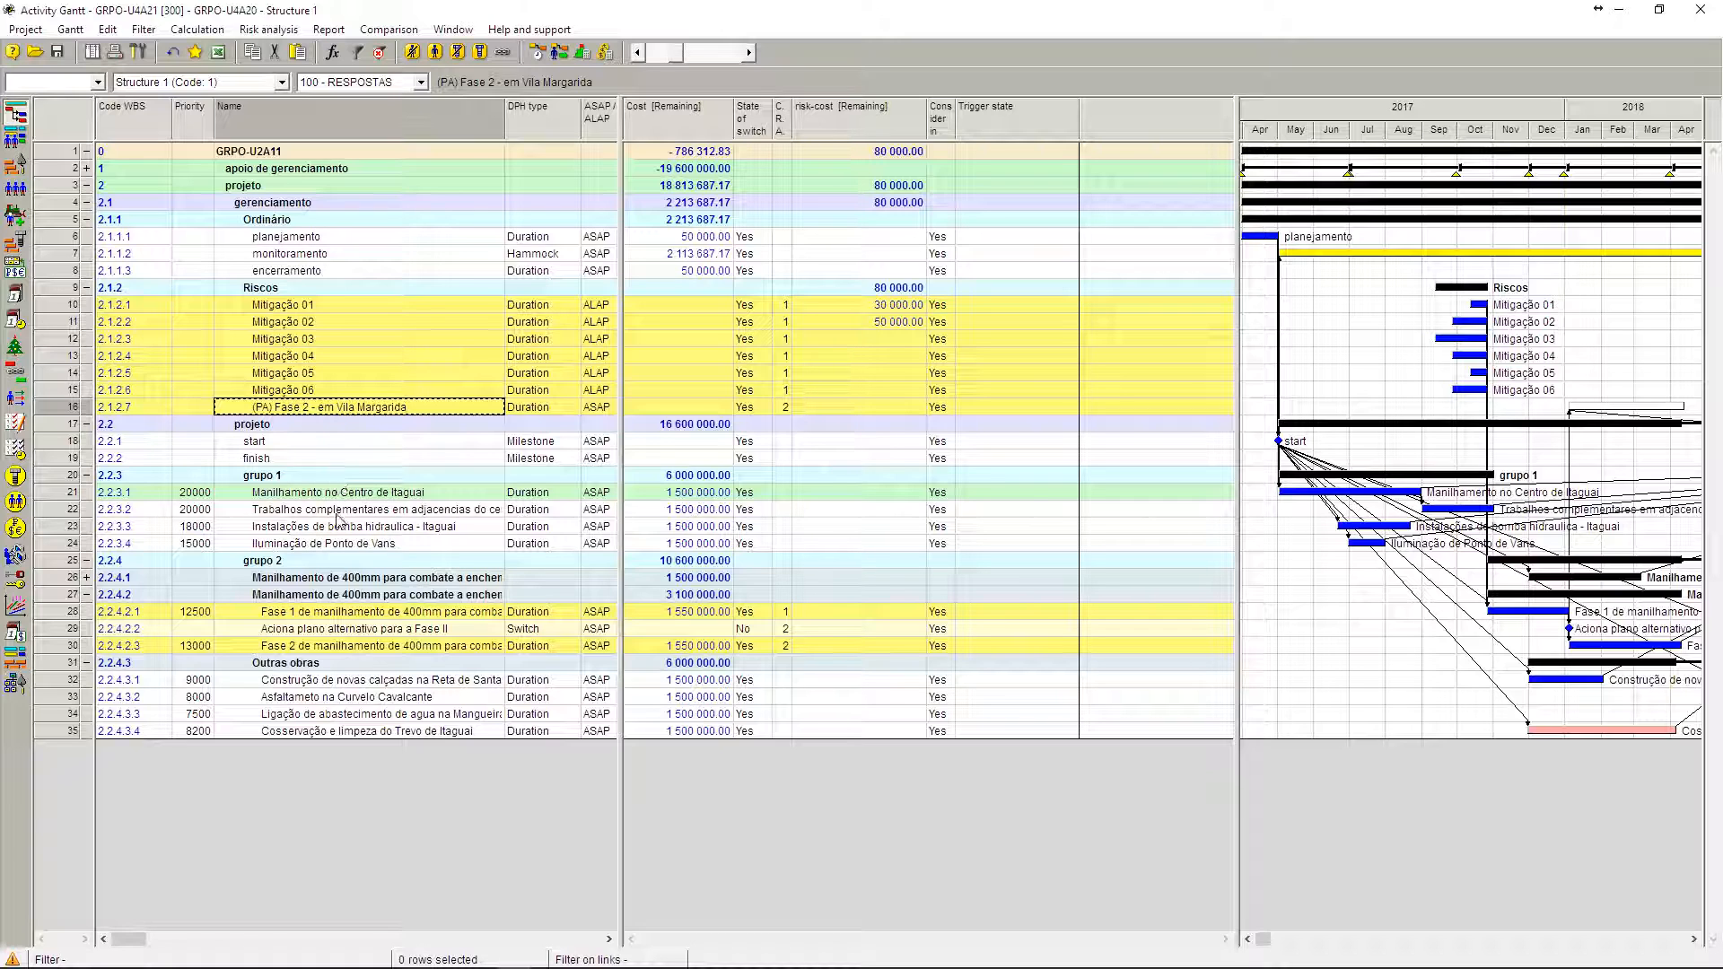
click(328, 650)
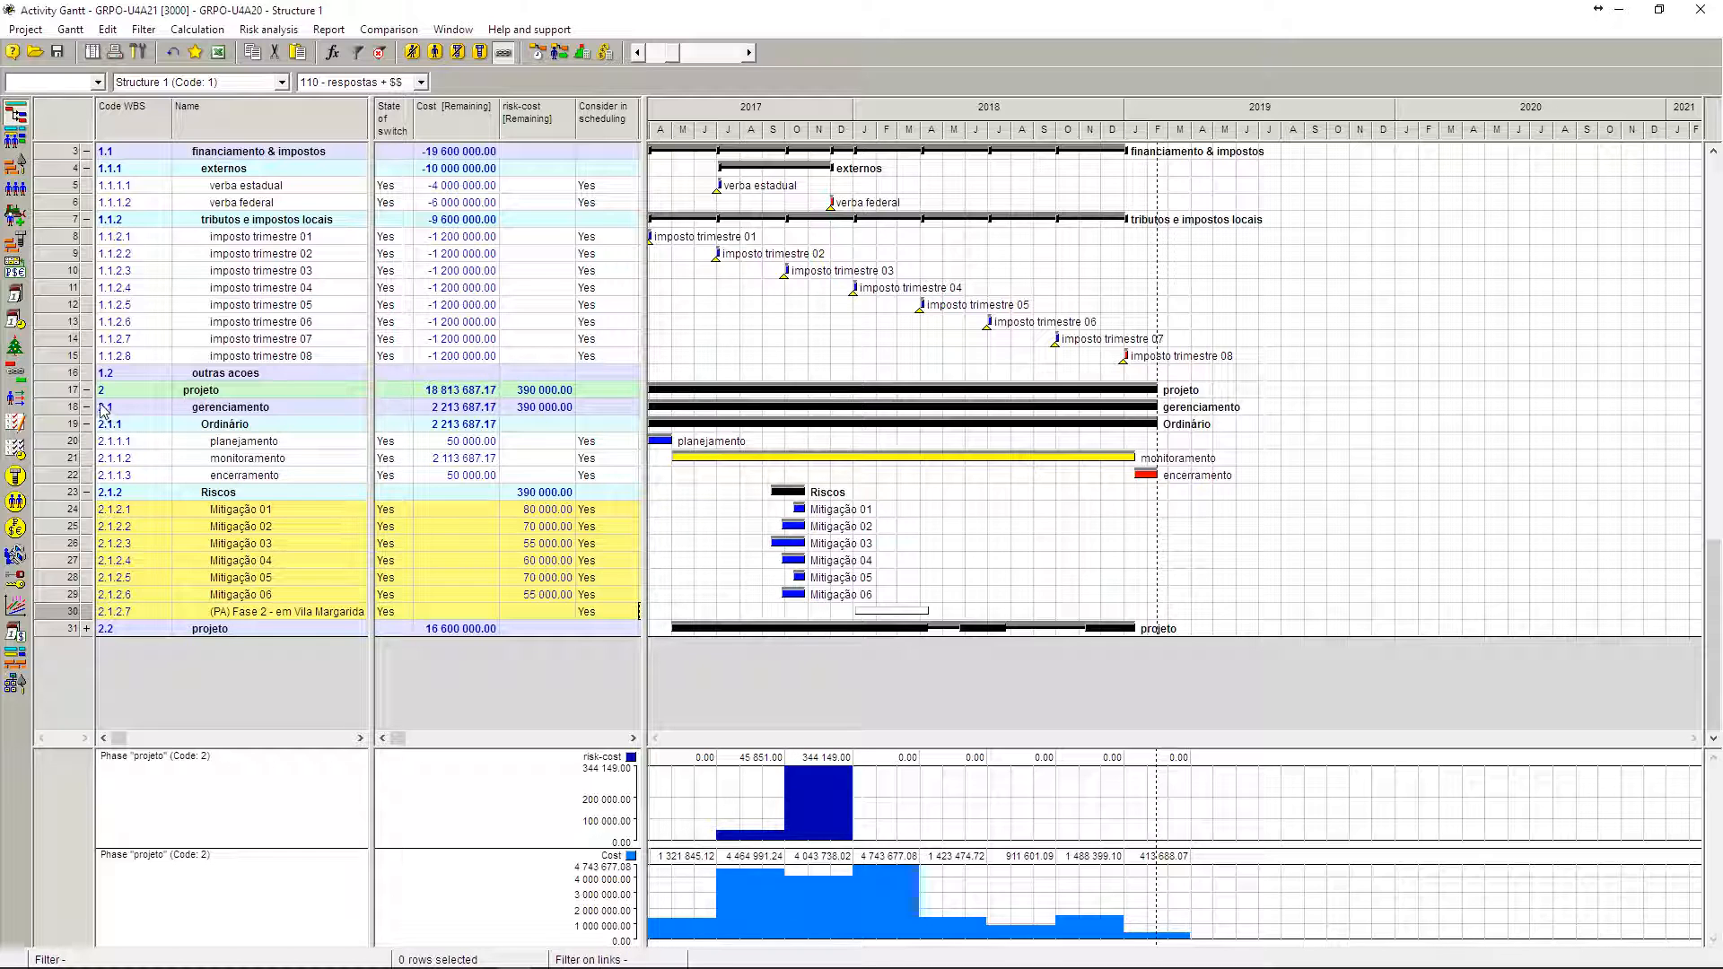
Step: Examine the mitigation activities' risk-cost [Remaining] values and the Riscos phase total in the 110 - respostas + $$ layout
scroll(102, 377, up, 1)
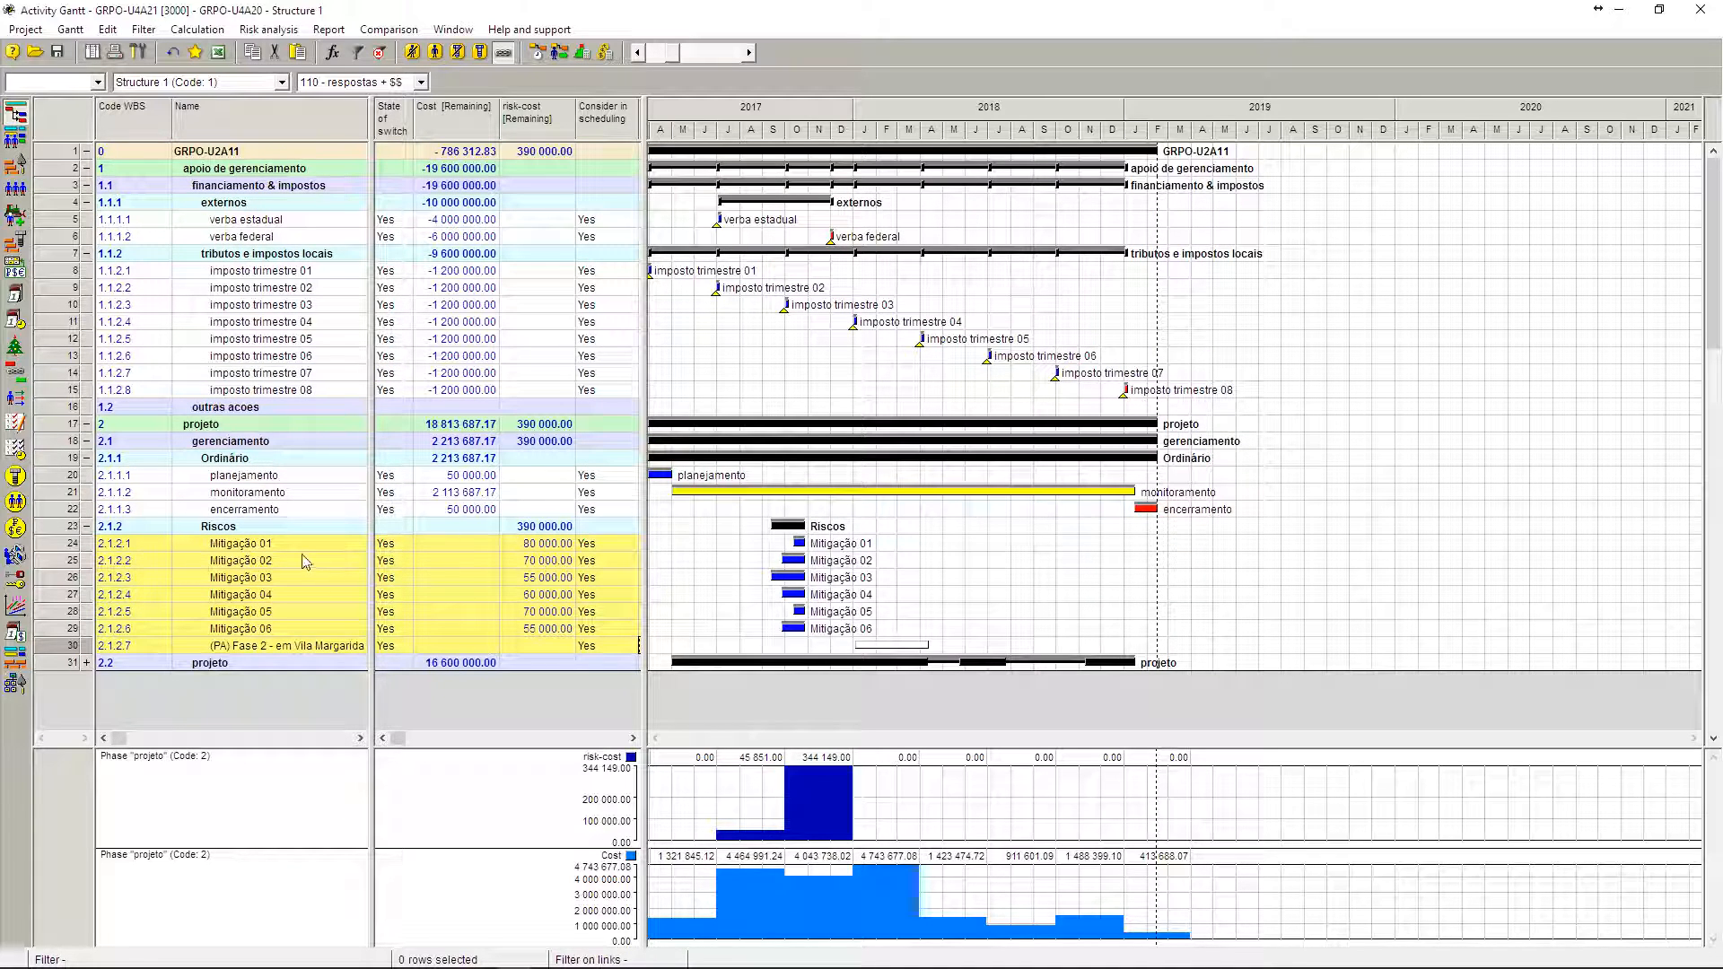
click(270, 544)
click(267, 562)
click(269, 579)
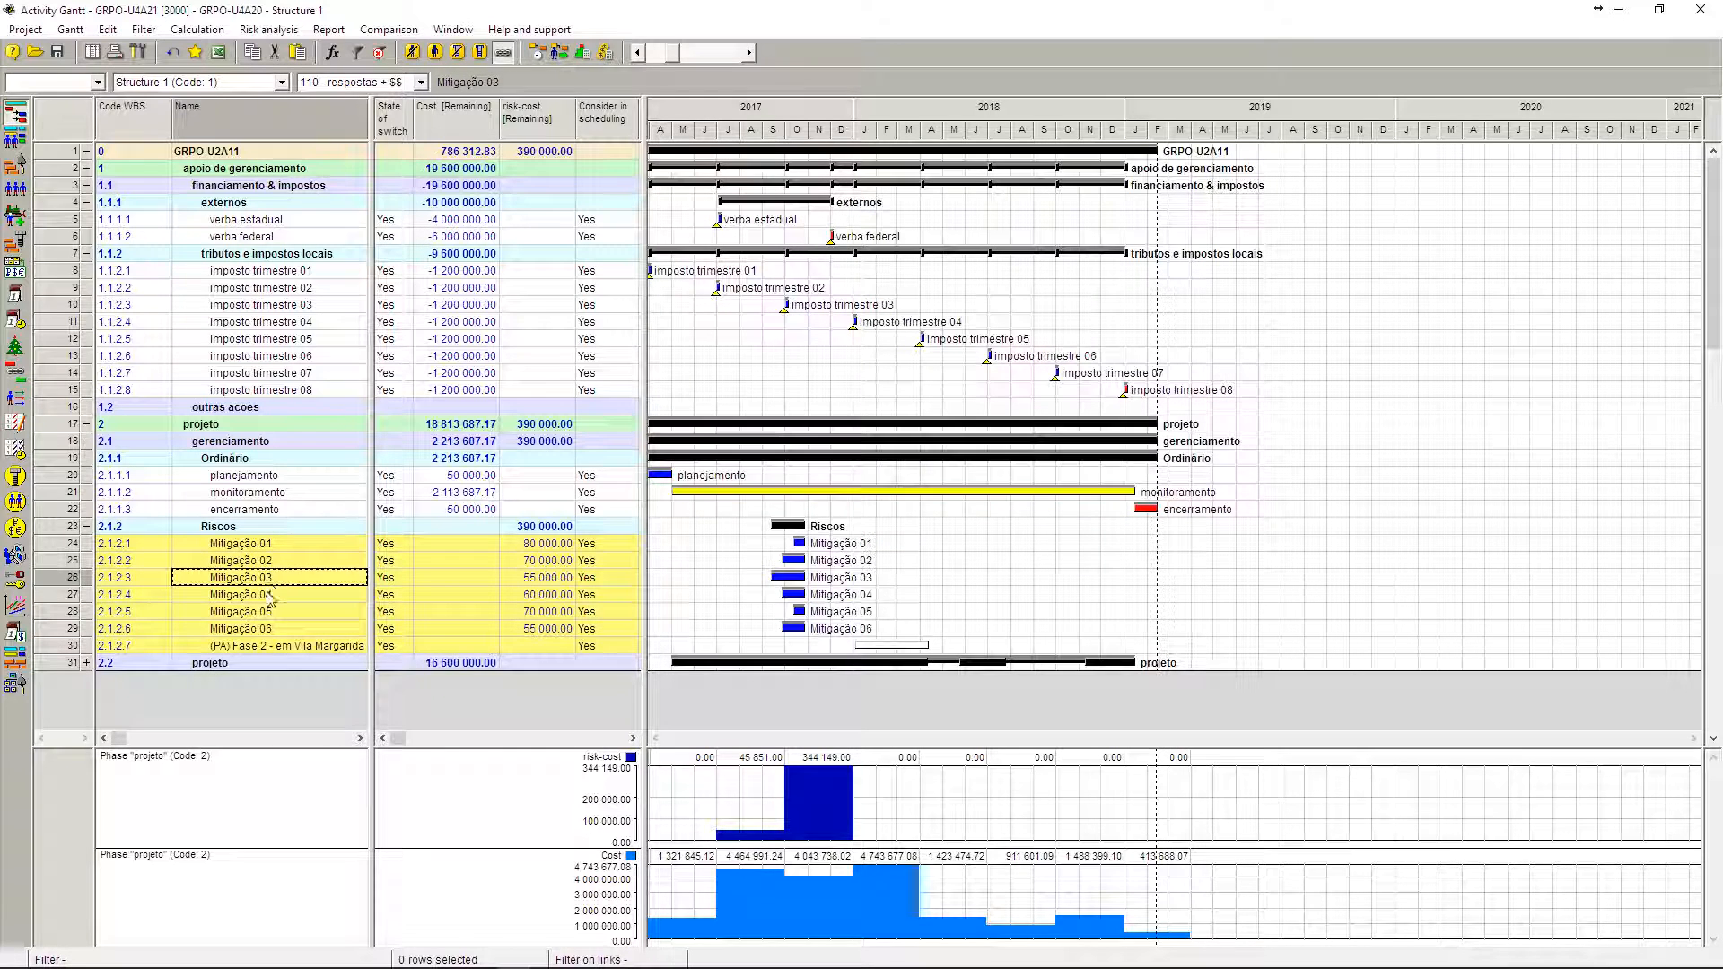
click(269, 613)
click(526, 545)
click(527, 562)
click(528, 610)
scroll(527, 576, down, 1)
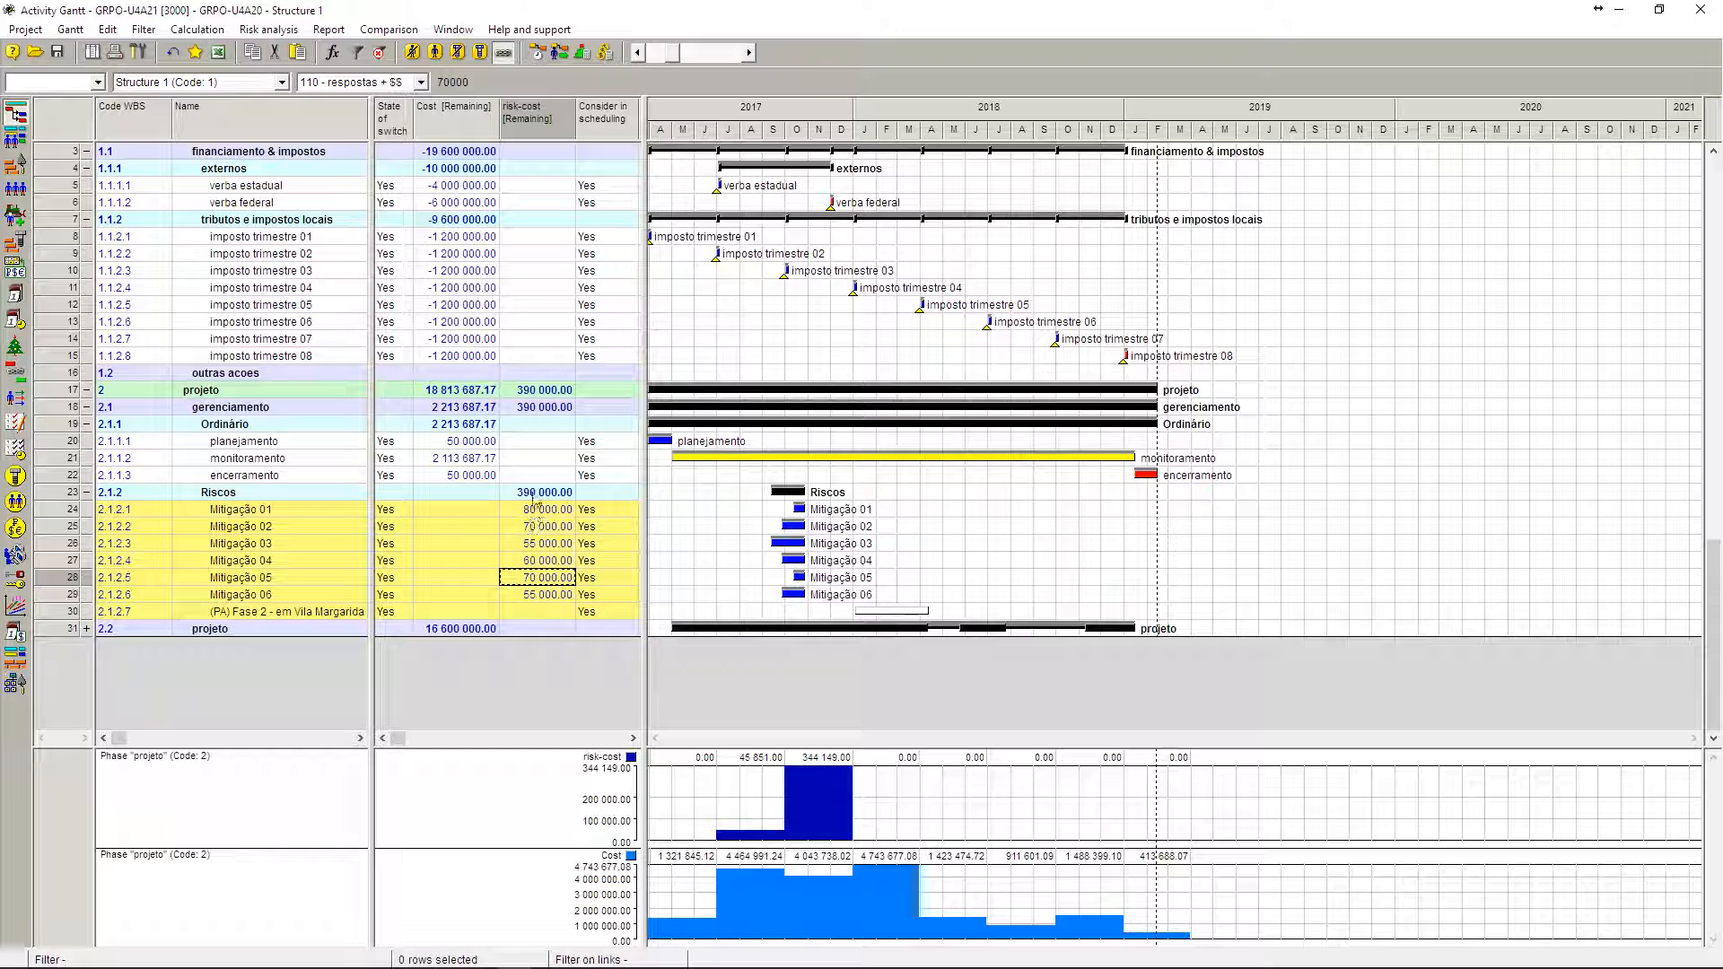
click(535, 495)
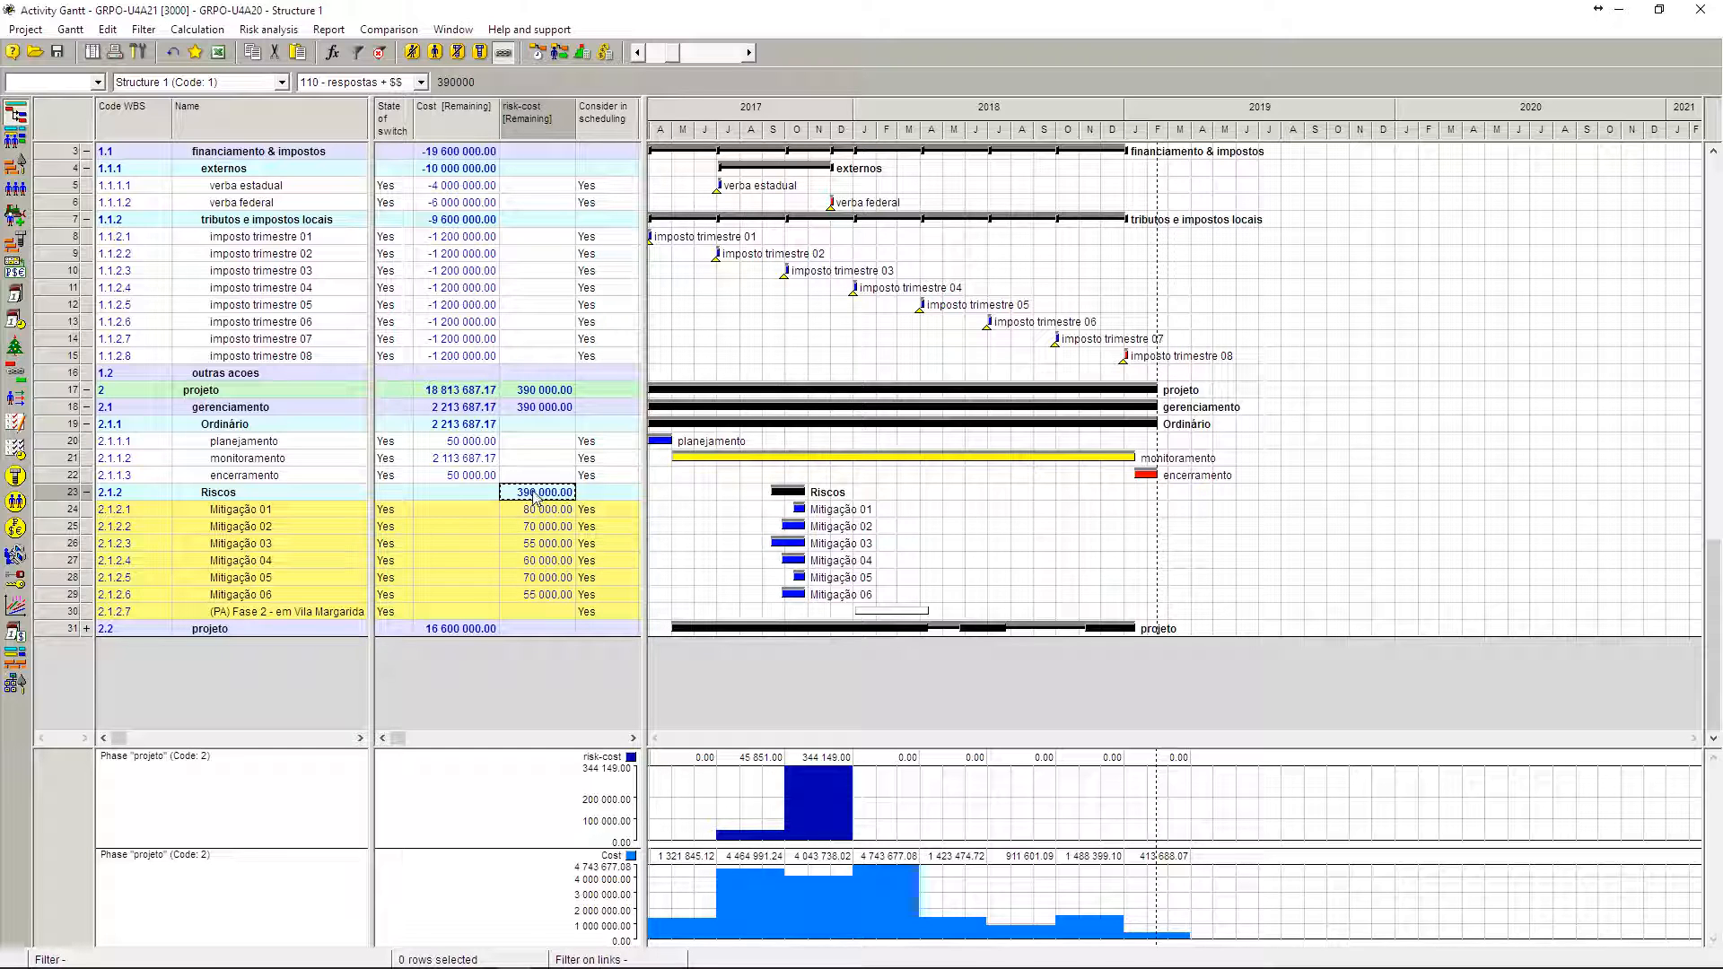
Step: Widen the table area to show the Trigger state column, and collapse the tributos e impostos locais and externos phases
drag(647, 238, 952, 238)
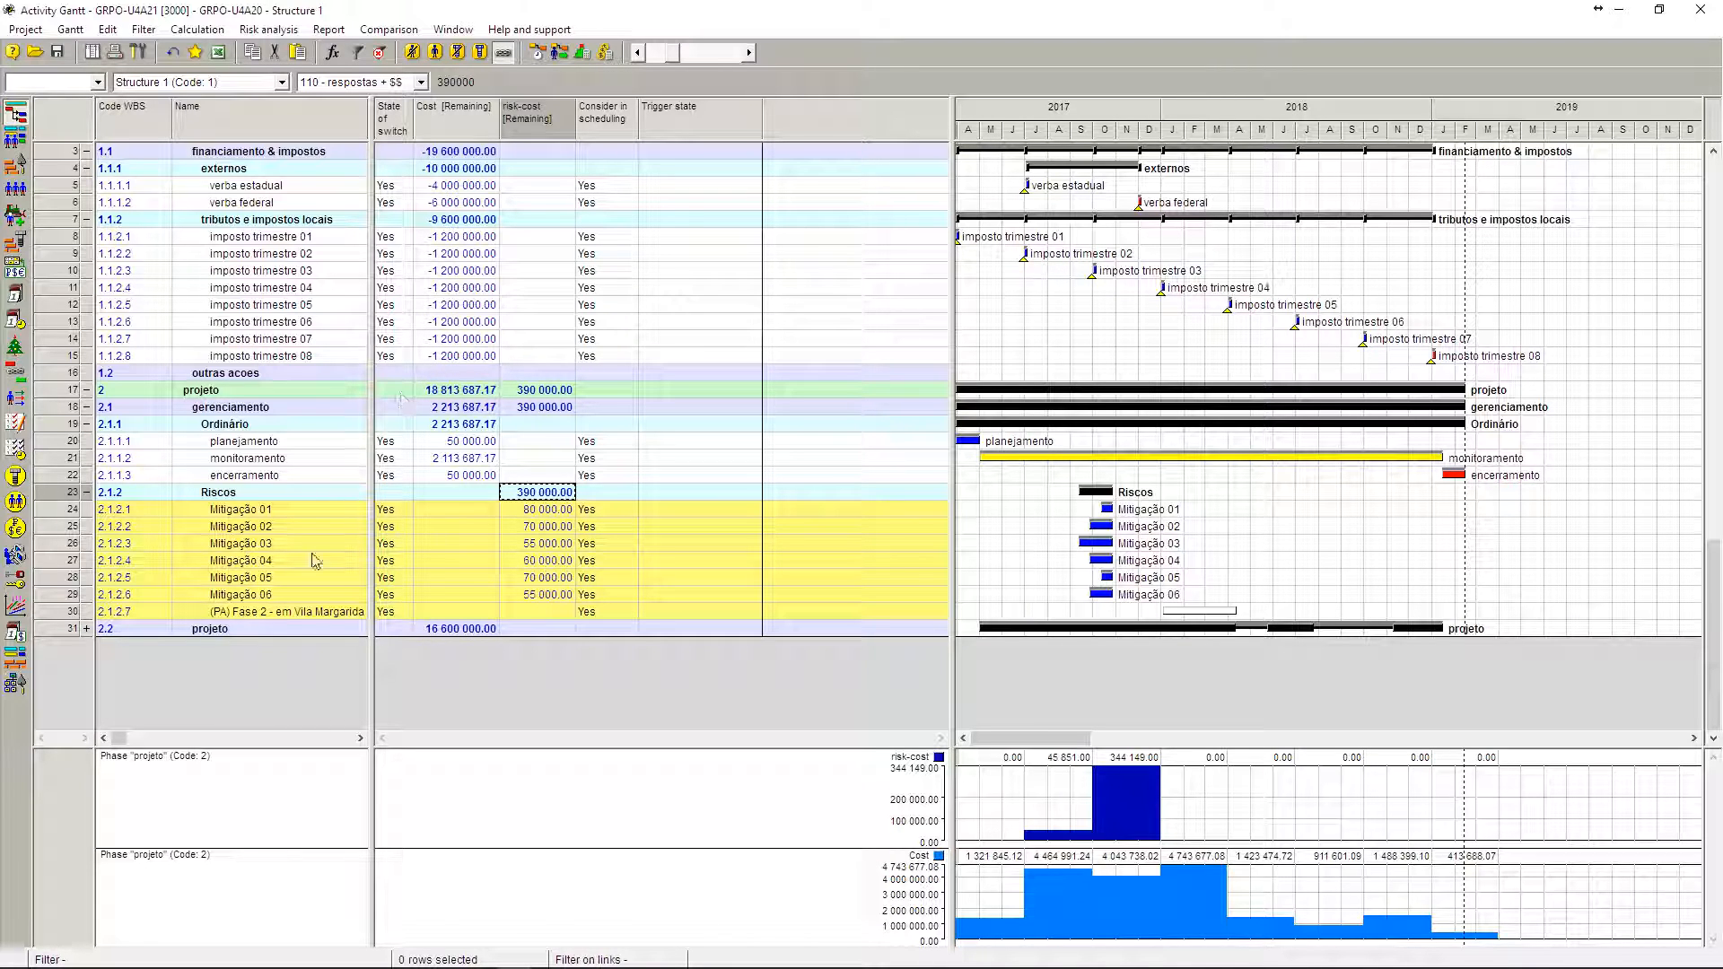
click(86, 219)
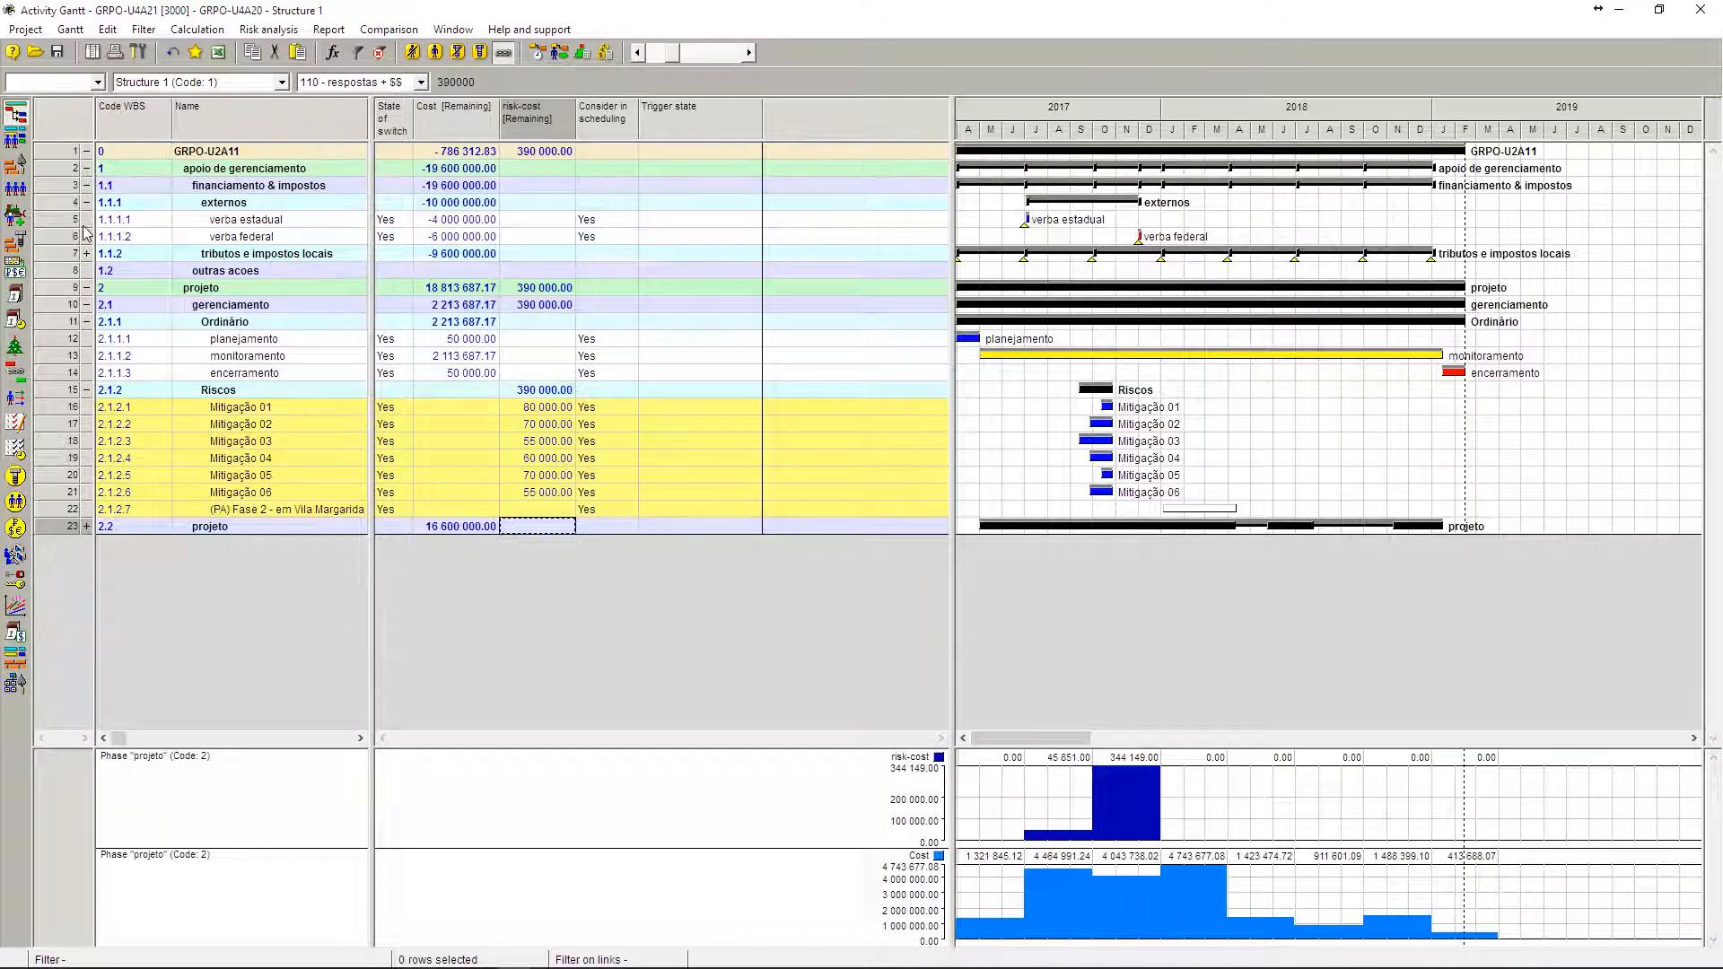
click(86, 202)
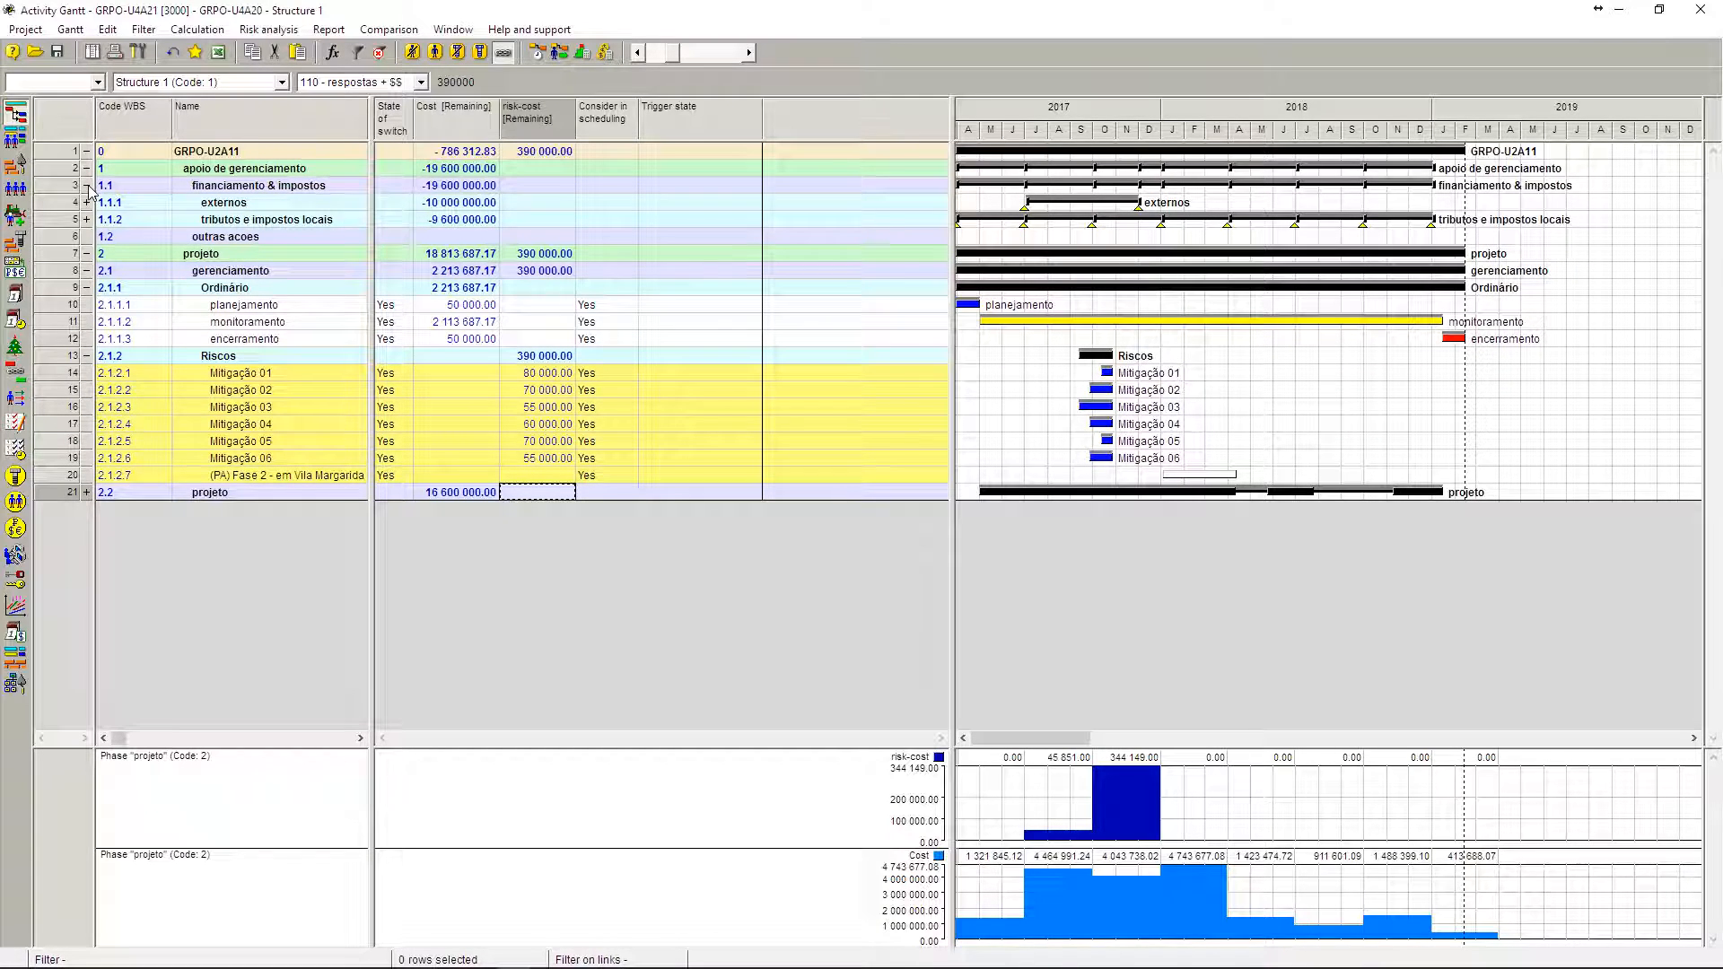
Step: Collapse financiamento & impostos and Ordinário, and expand the projeto phase (2.2) to compare Vila Margarida Fase 2 with its (PA) alternative
click(87, 186)
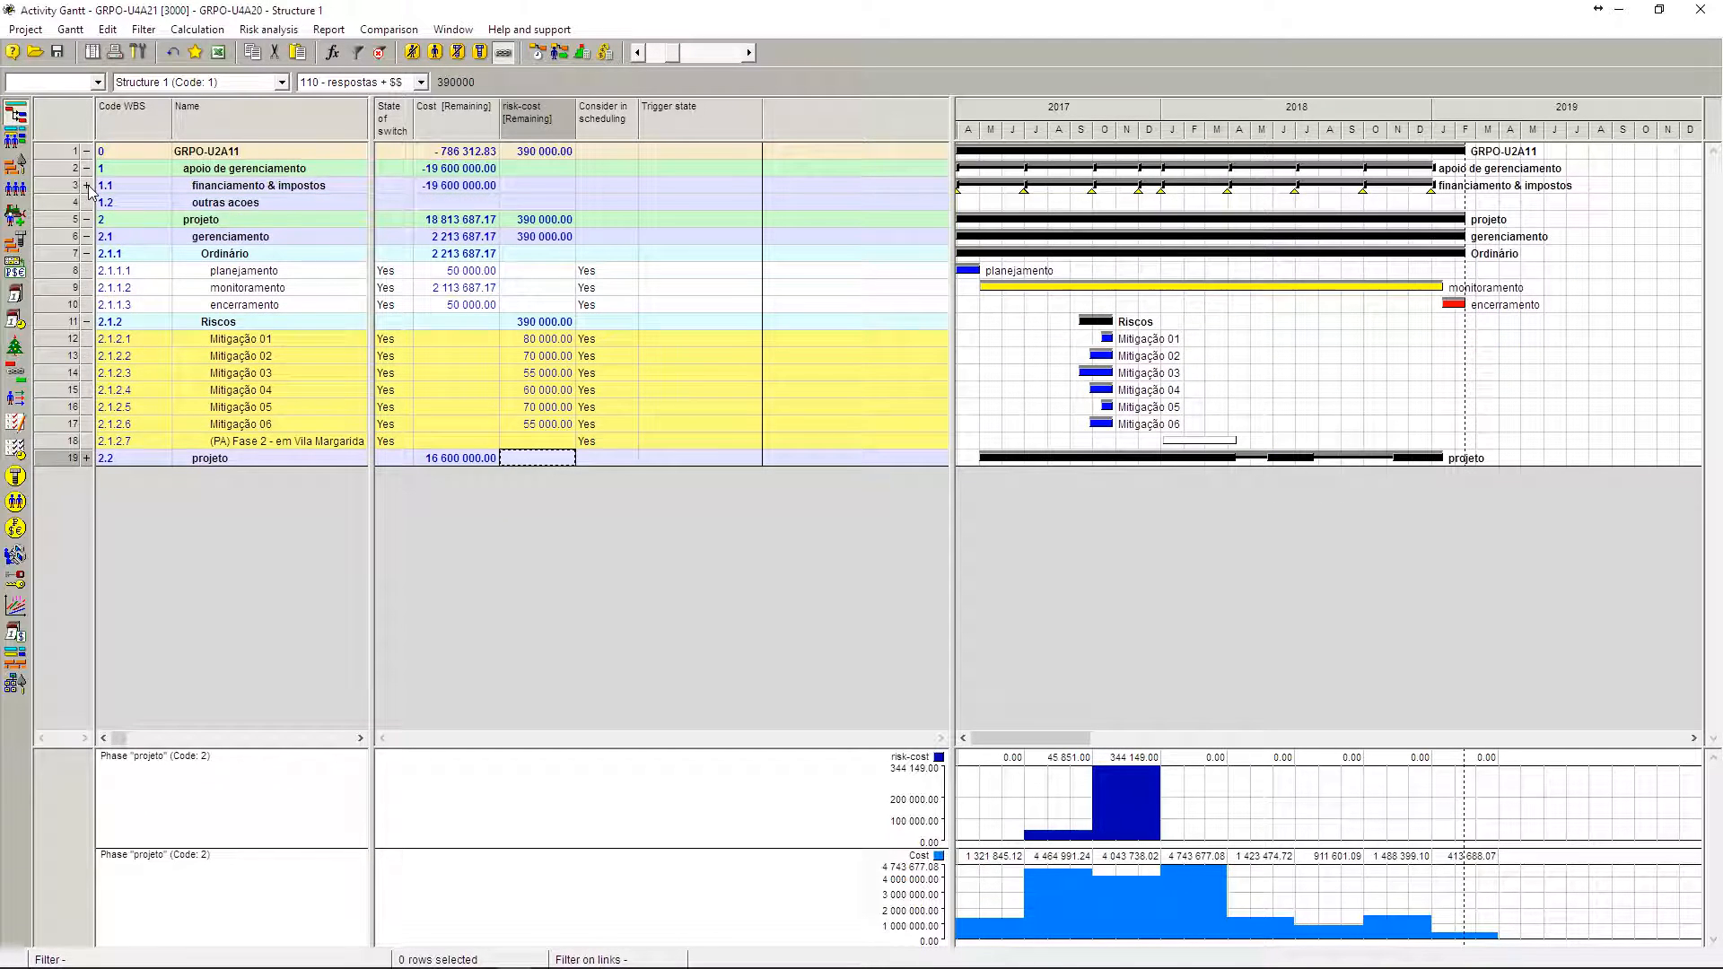
click(87, 457)
click(86, 253)
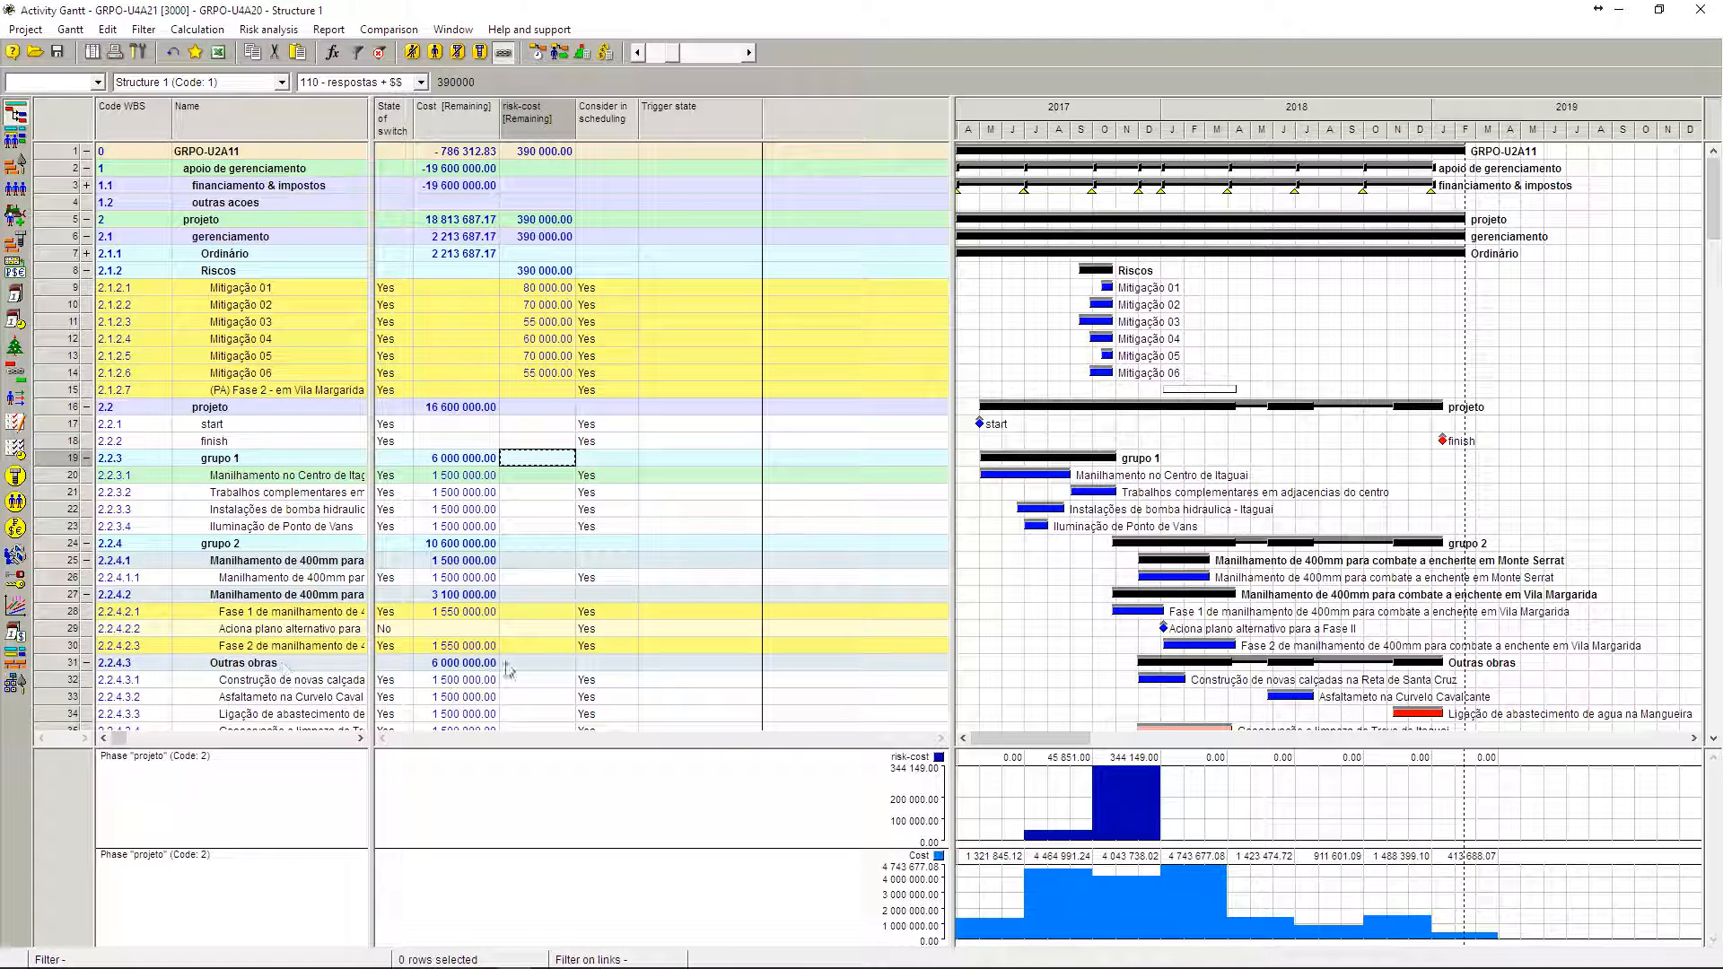
click(339, 646)
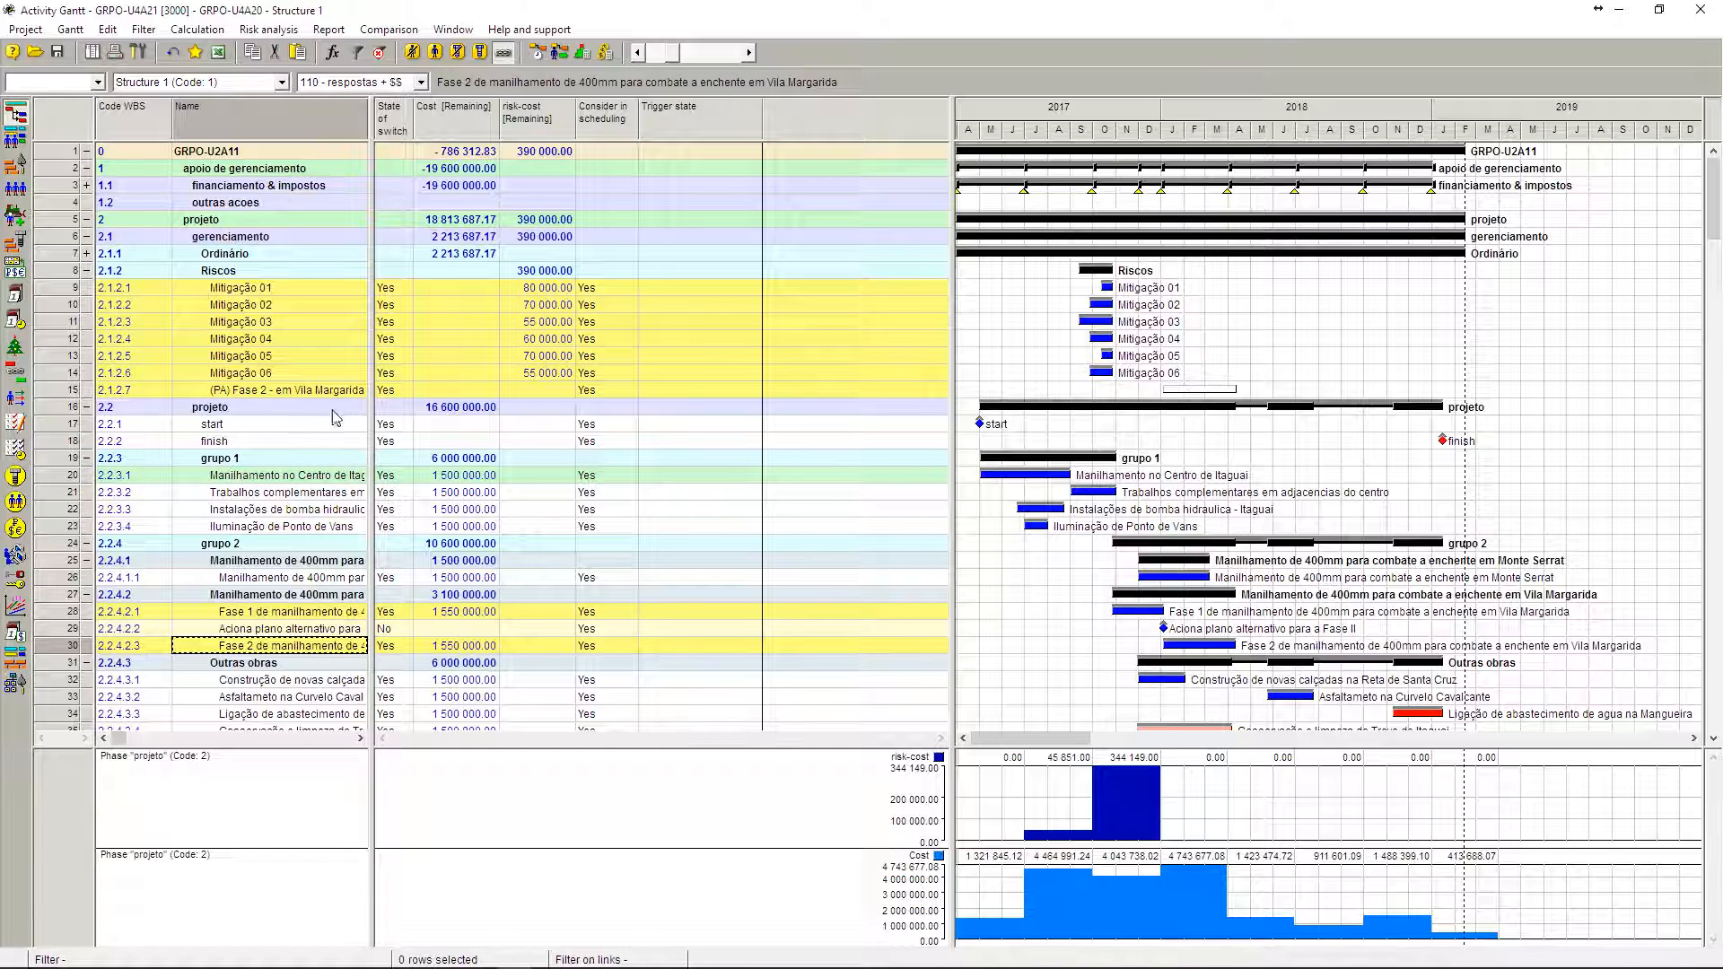
click(329, 392)
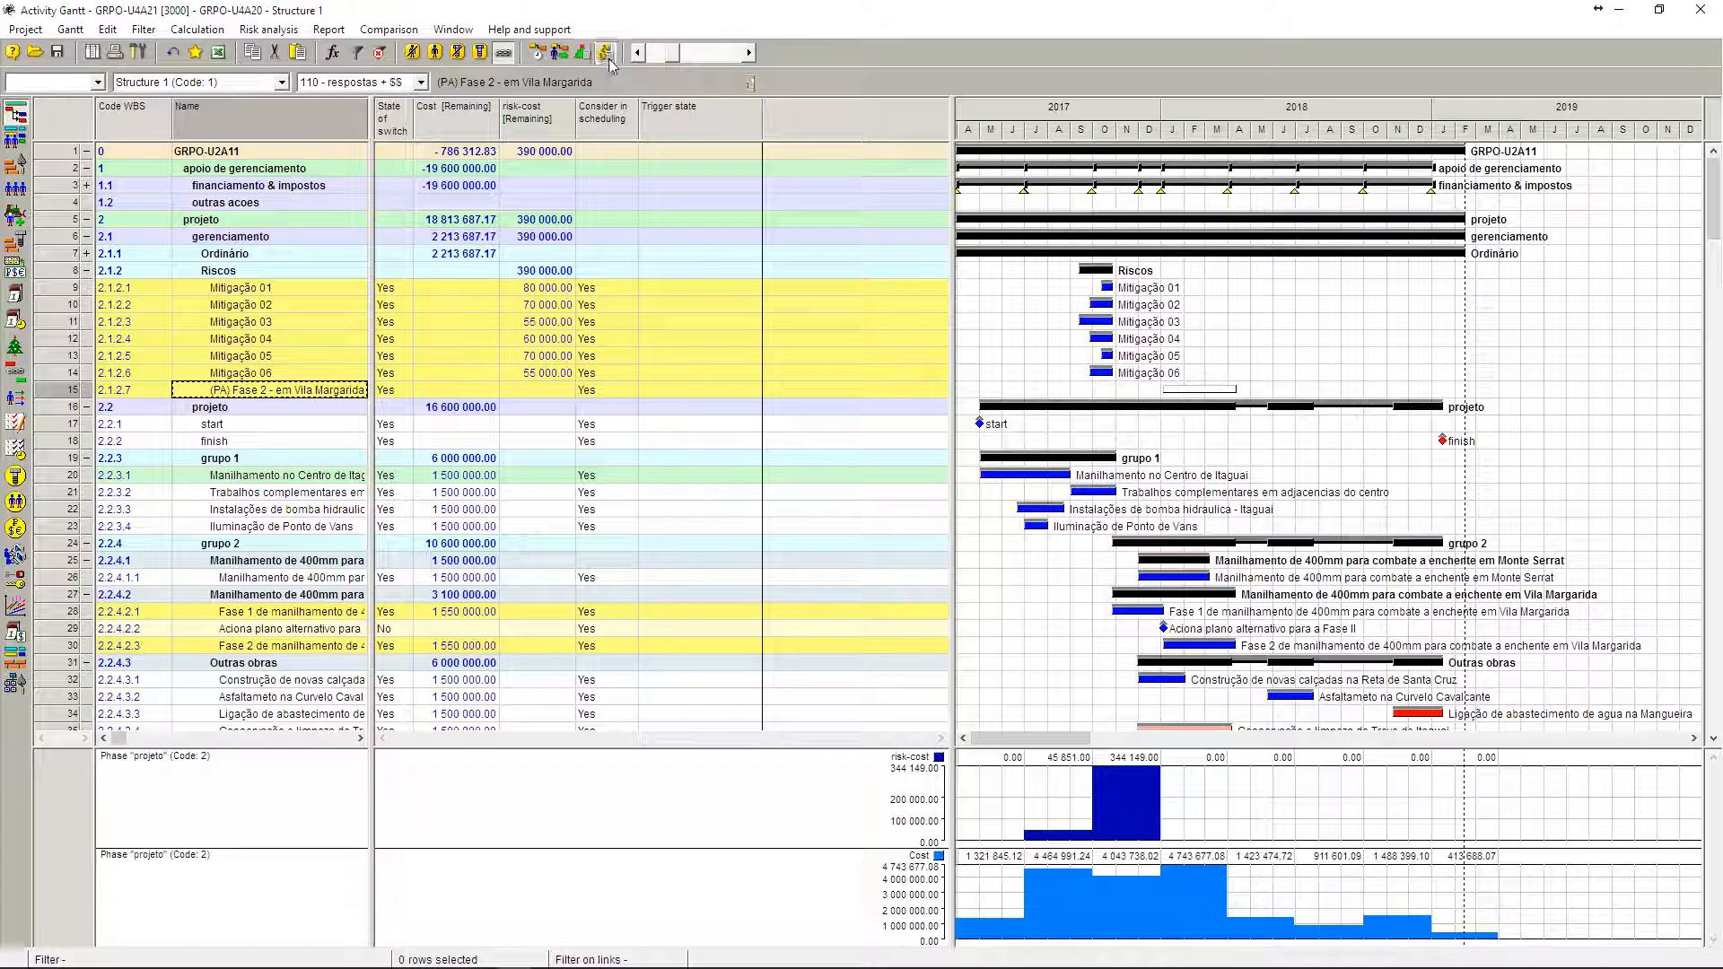
Step: Add a column before Trigger state for the risk-cost component, with only the Fixed expenditure type enabled
click(606, 53)
click(590, 682)
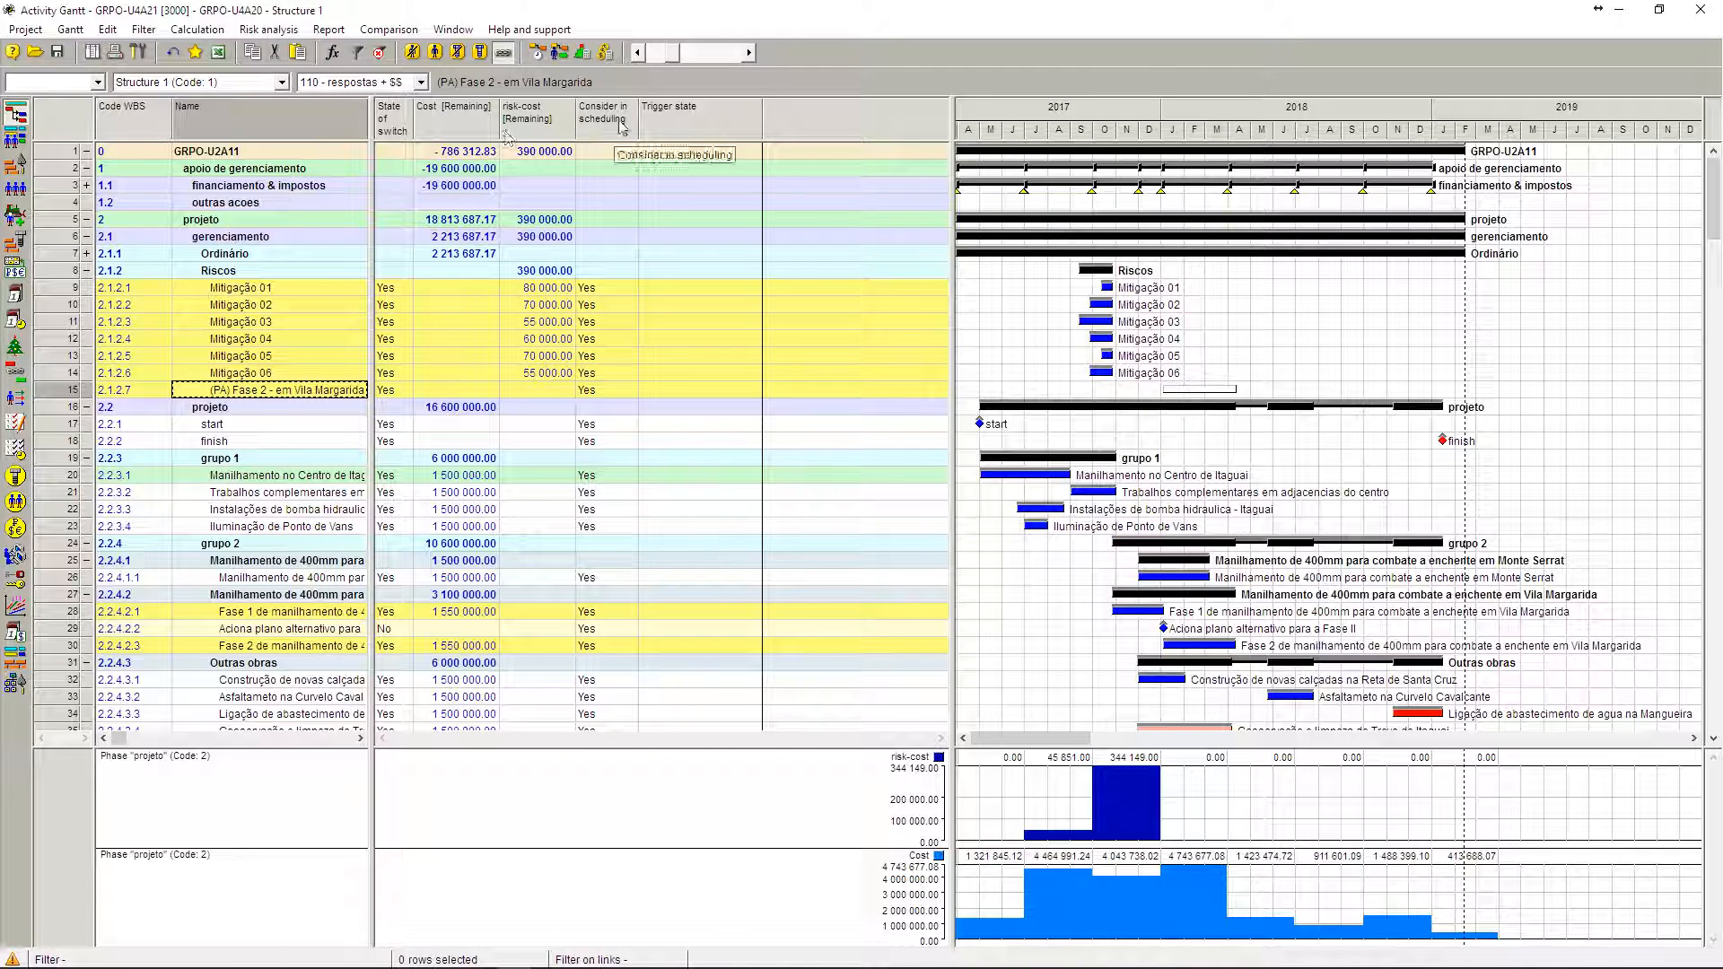
right_click(688, 126)
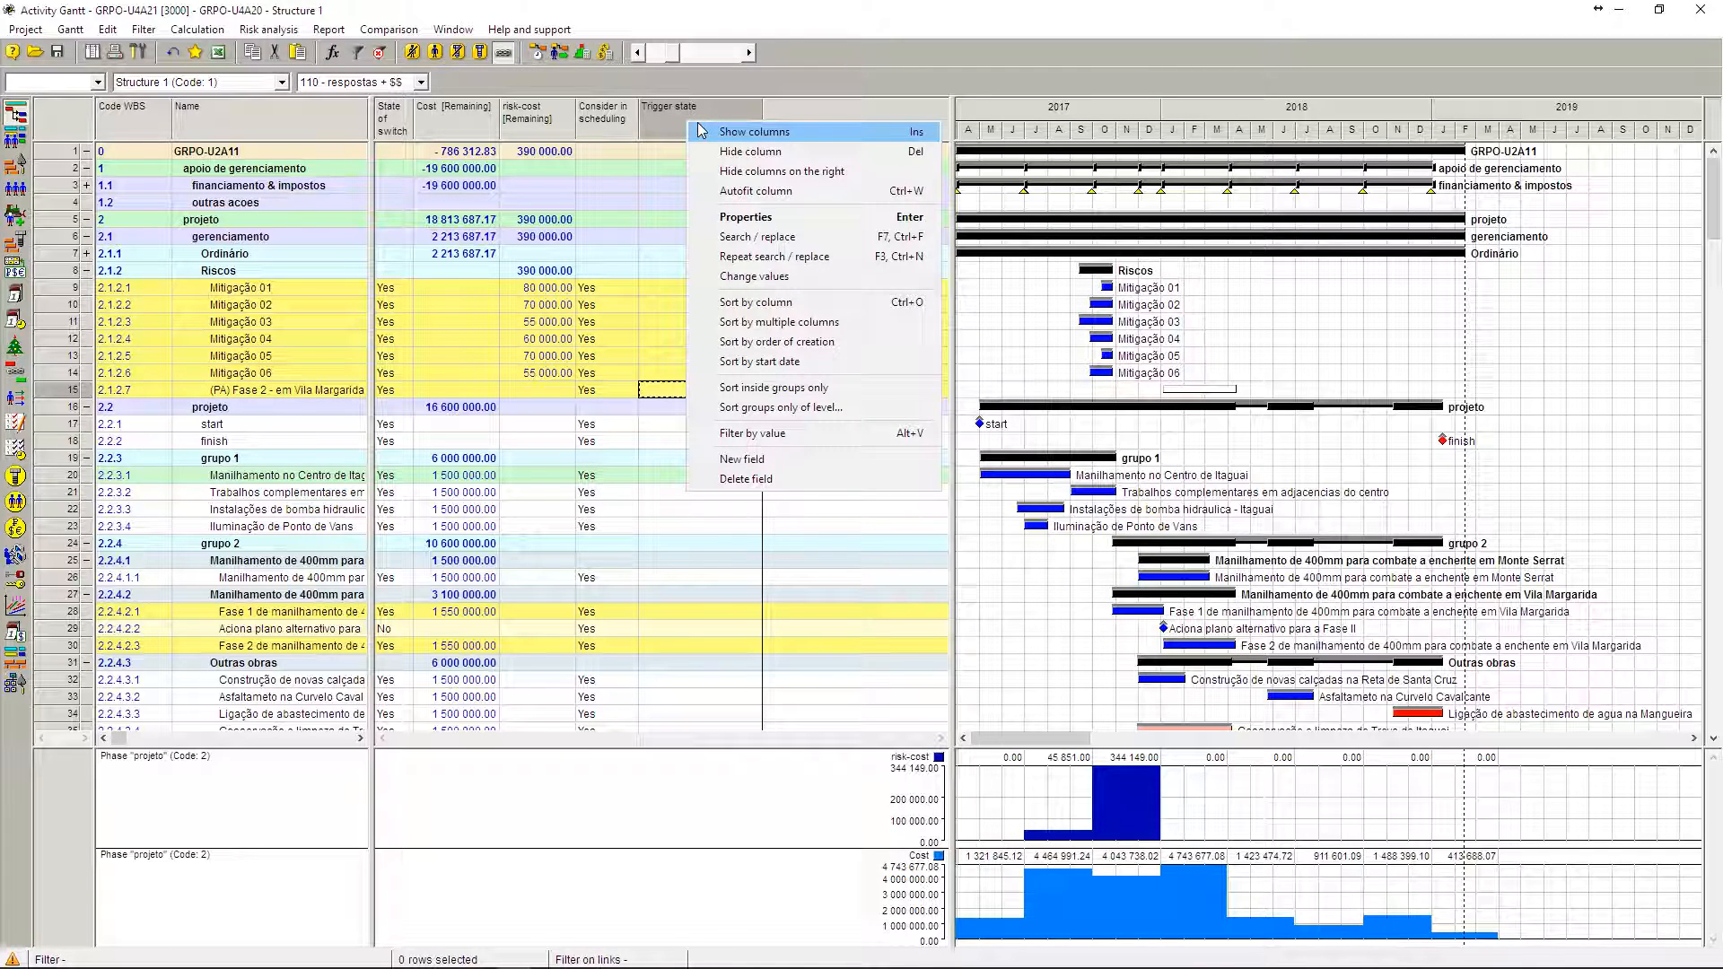
click(701, 131)
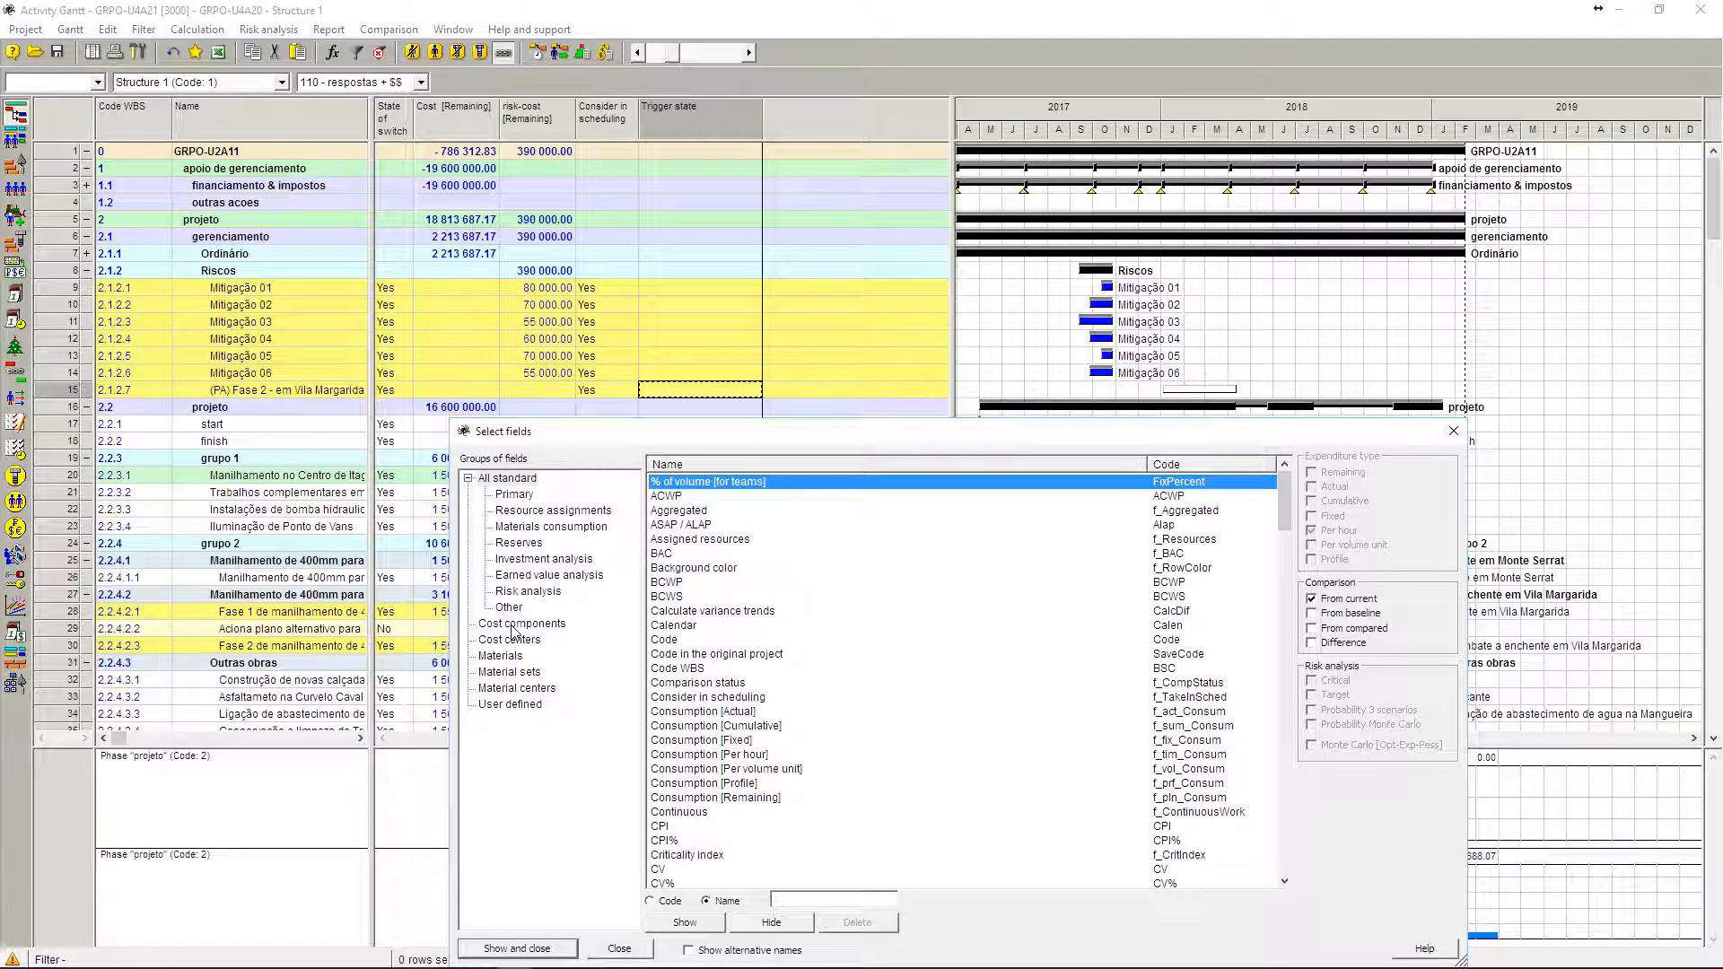
click(514, 627)
click(669, 498)
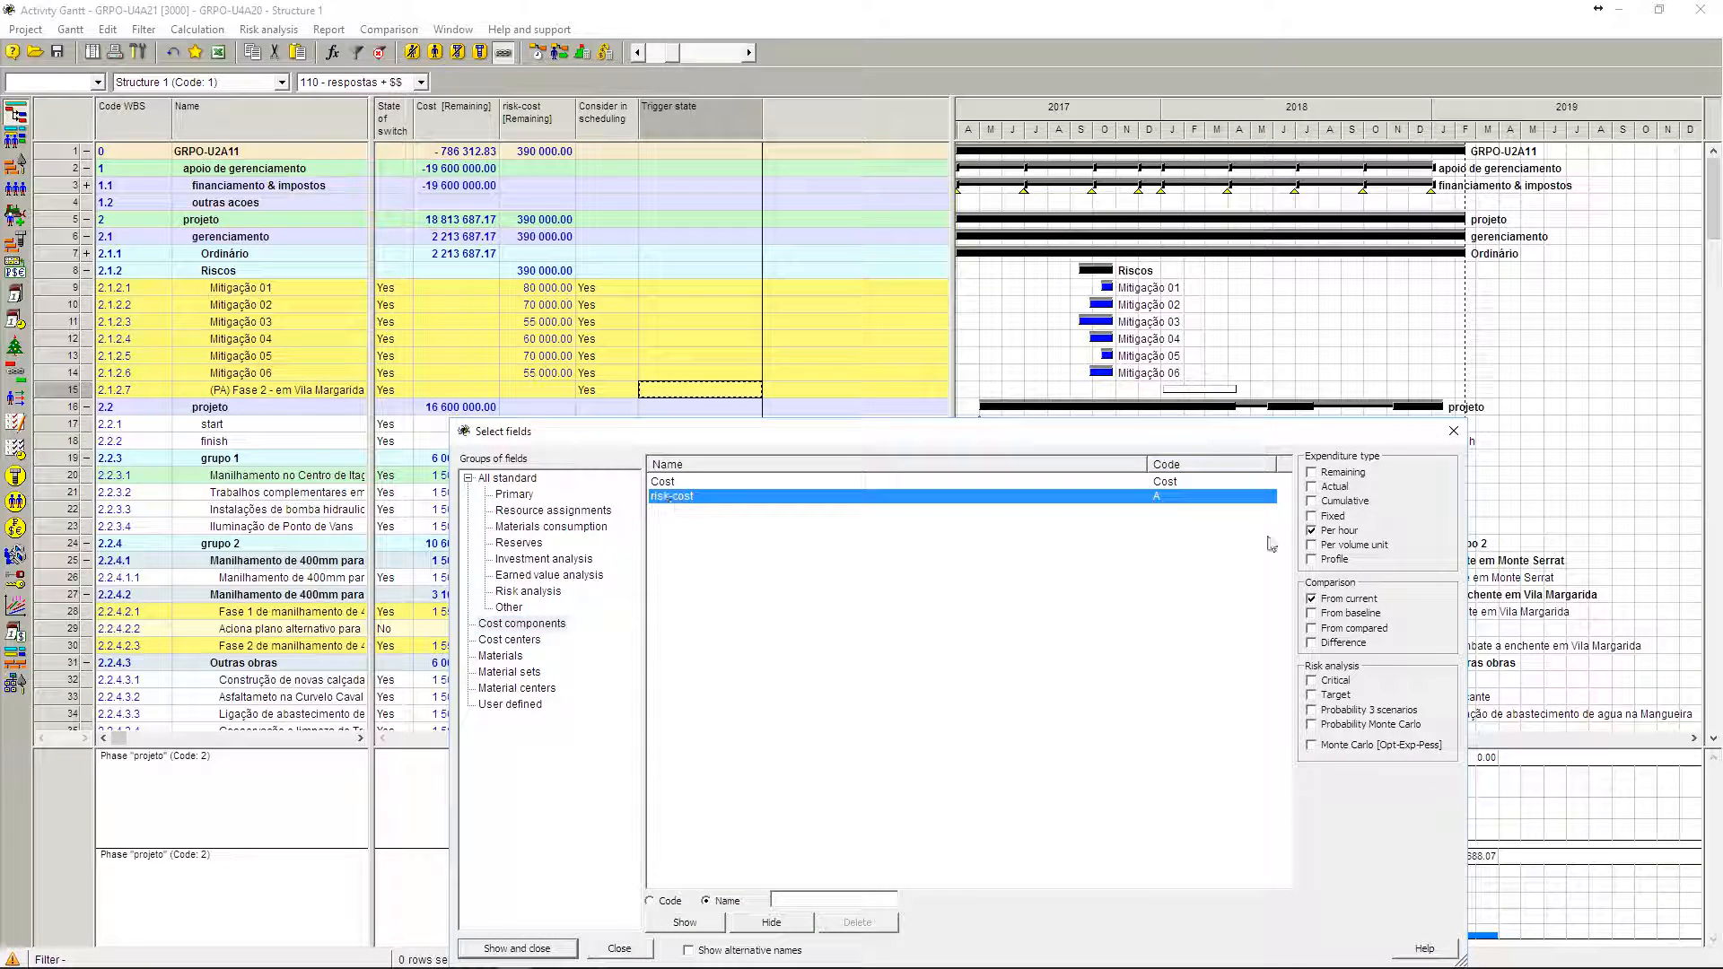
click(1342, 517)
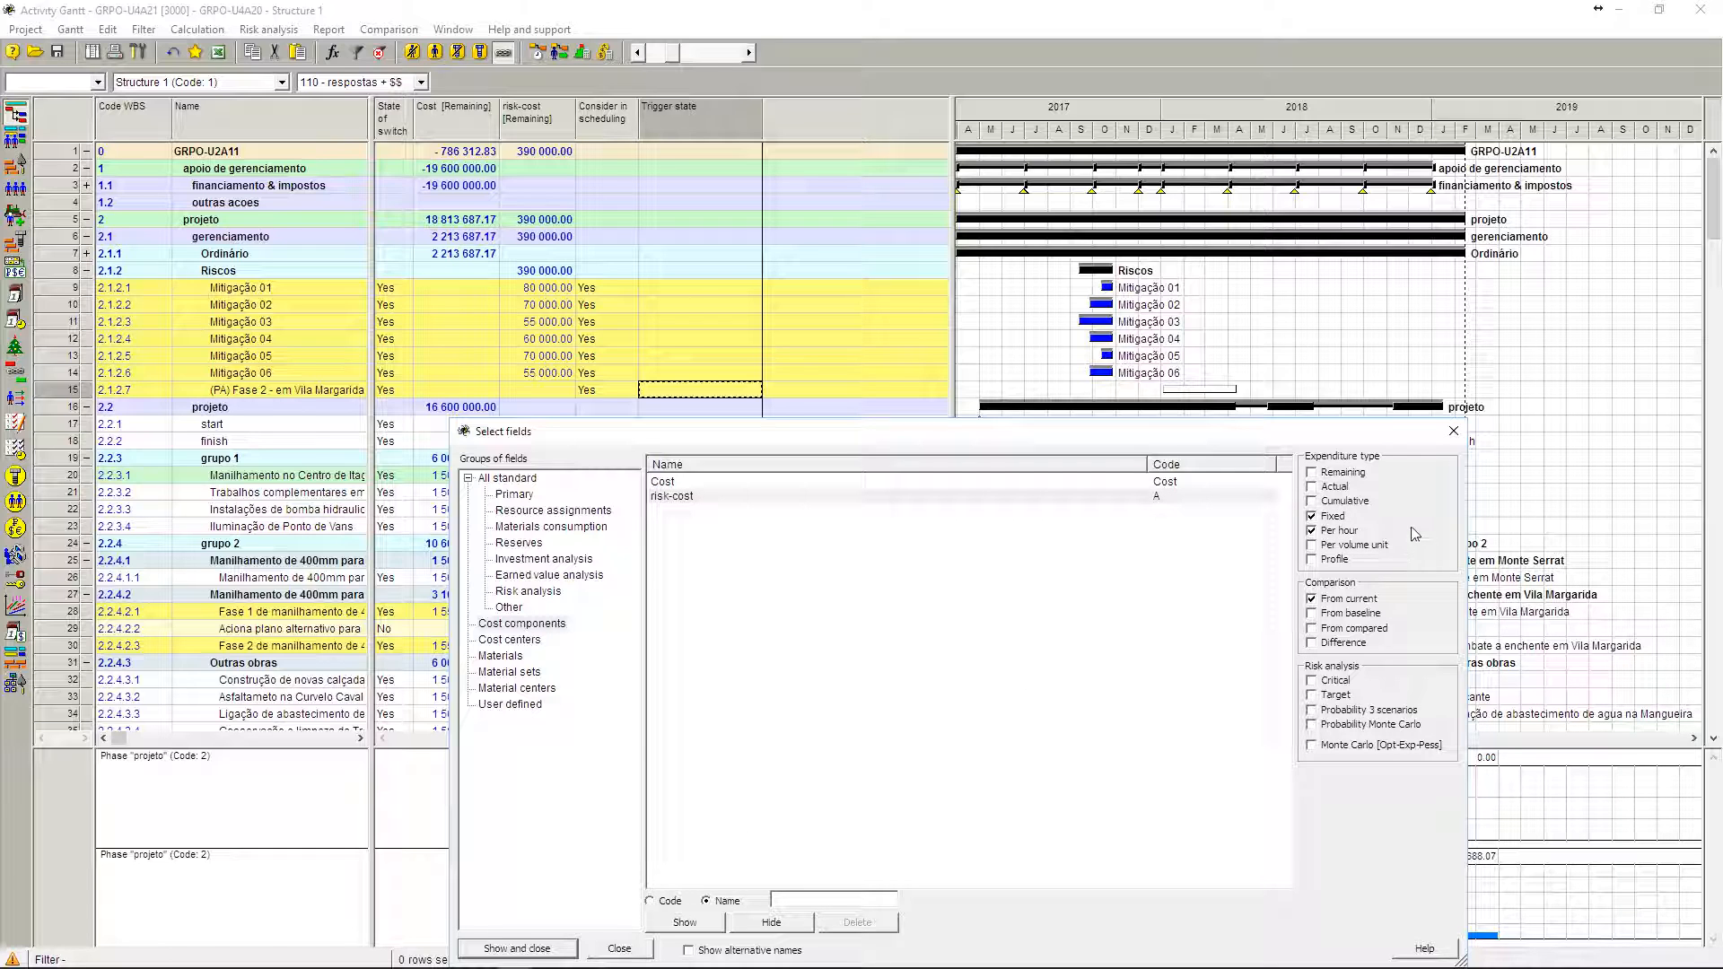
click(1344, 530)
click(716, 930)
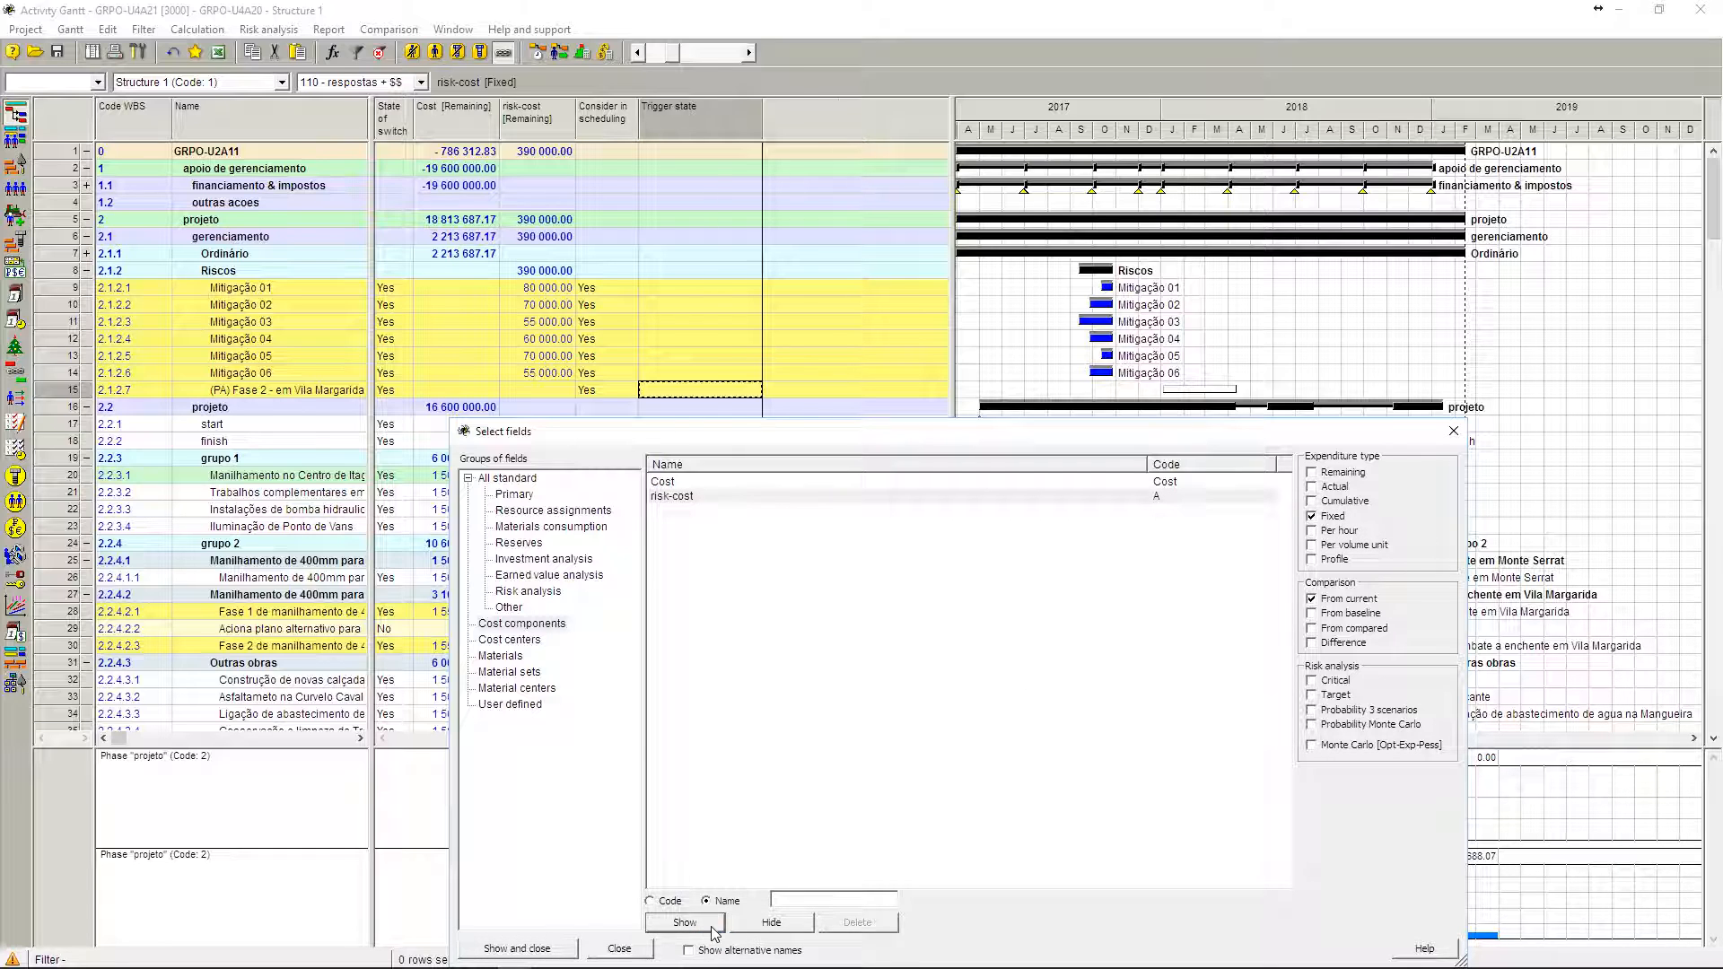
Step: Add the Fixed column for the Cost component as well and close the field selection
click(693, 482)
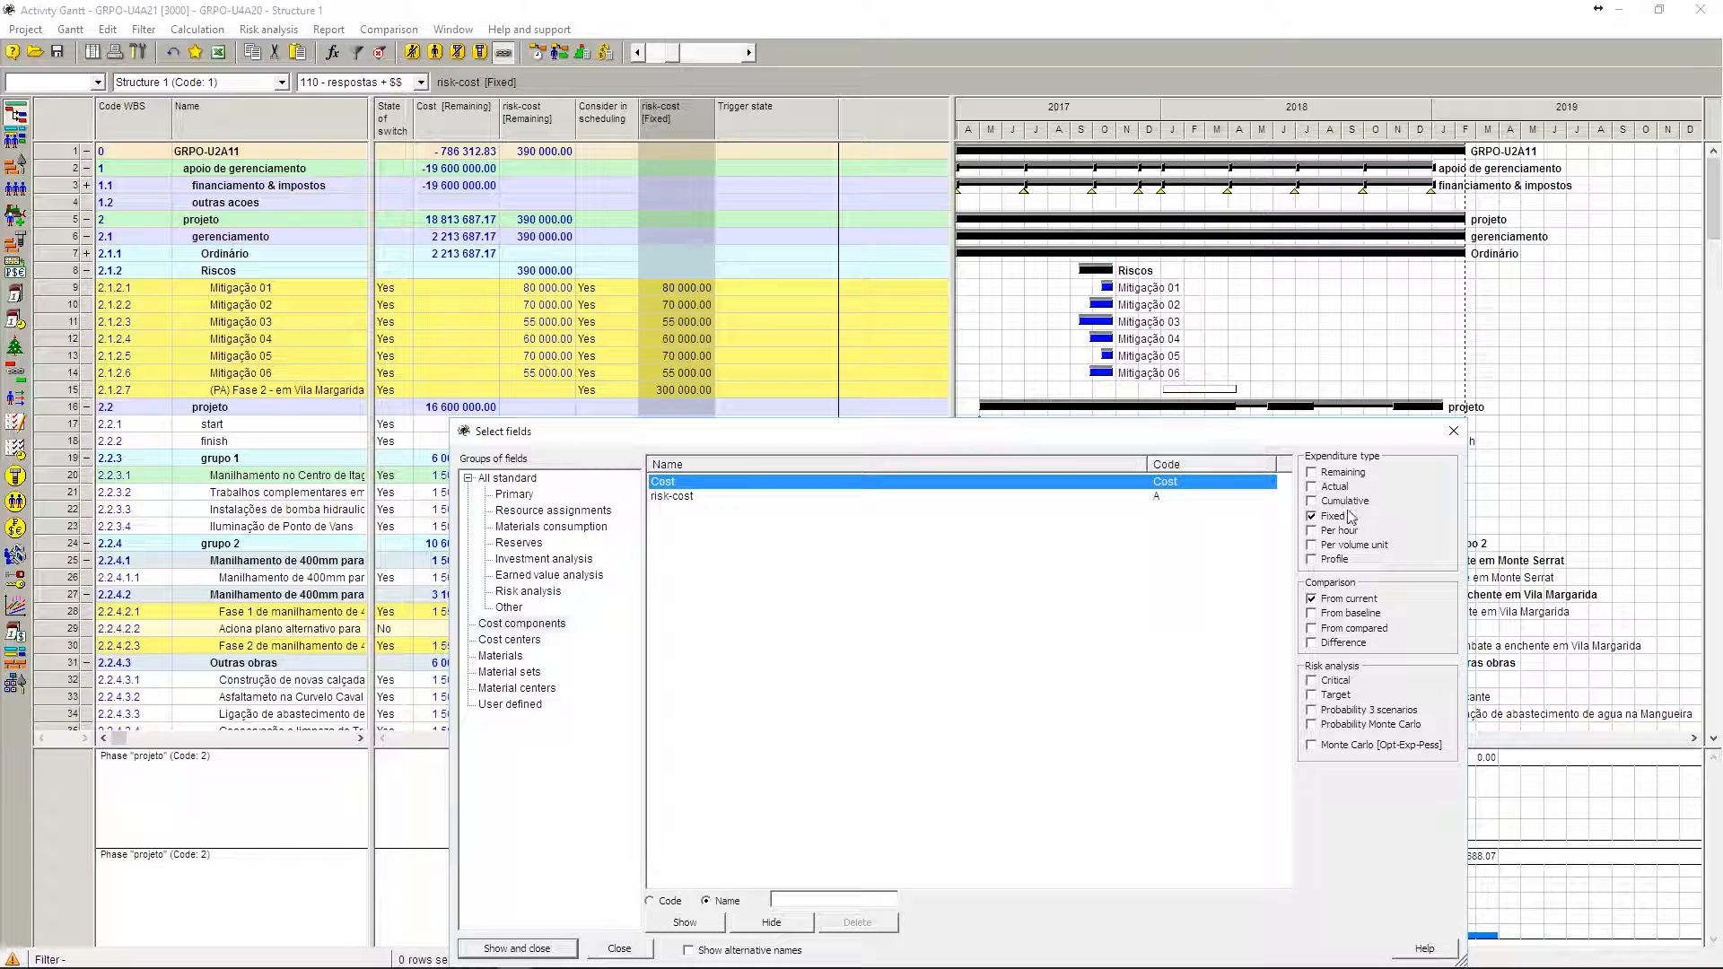
click(684, 923)
click(566, 949)
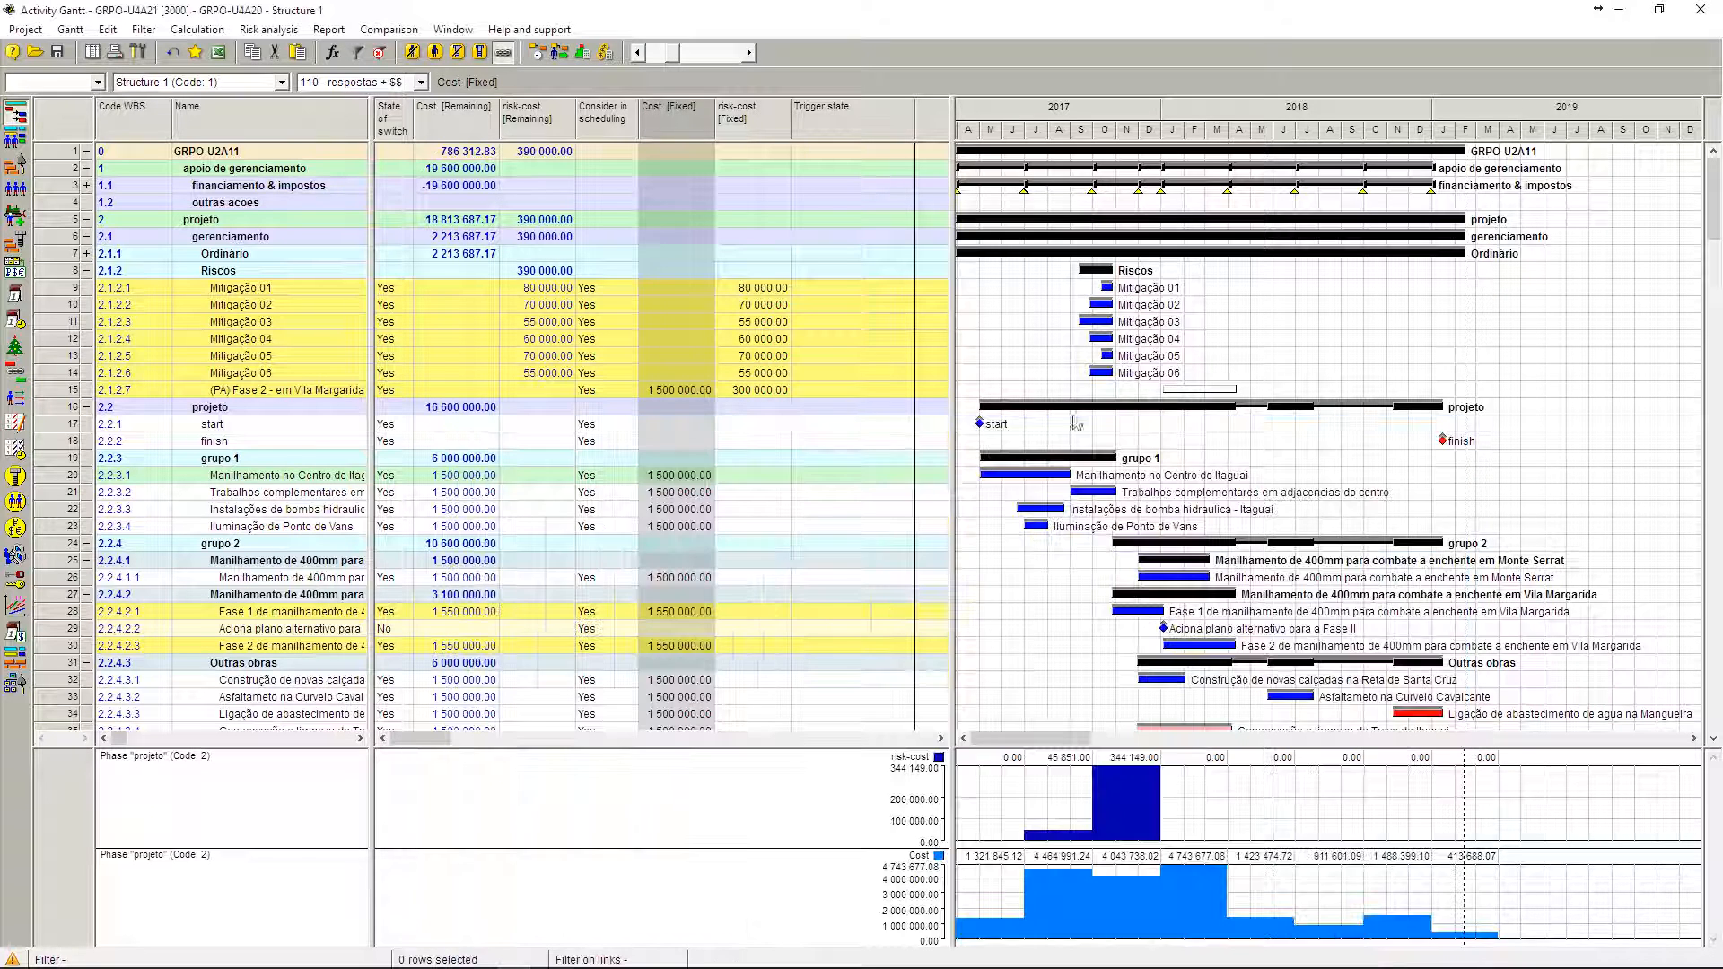
Step: Set the Cost [Fixed] of the (PA) Fase 2 - em Vila Margarida alternative plan to 1 550 000, matching the original Fase 2 activity
click(679, 393)
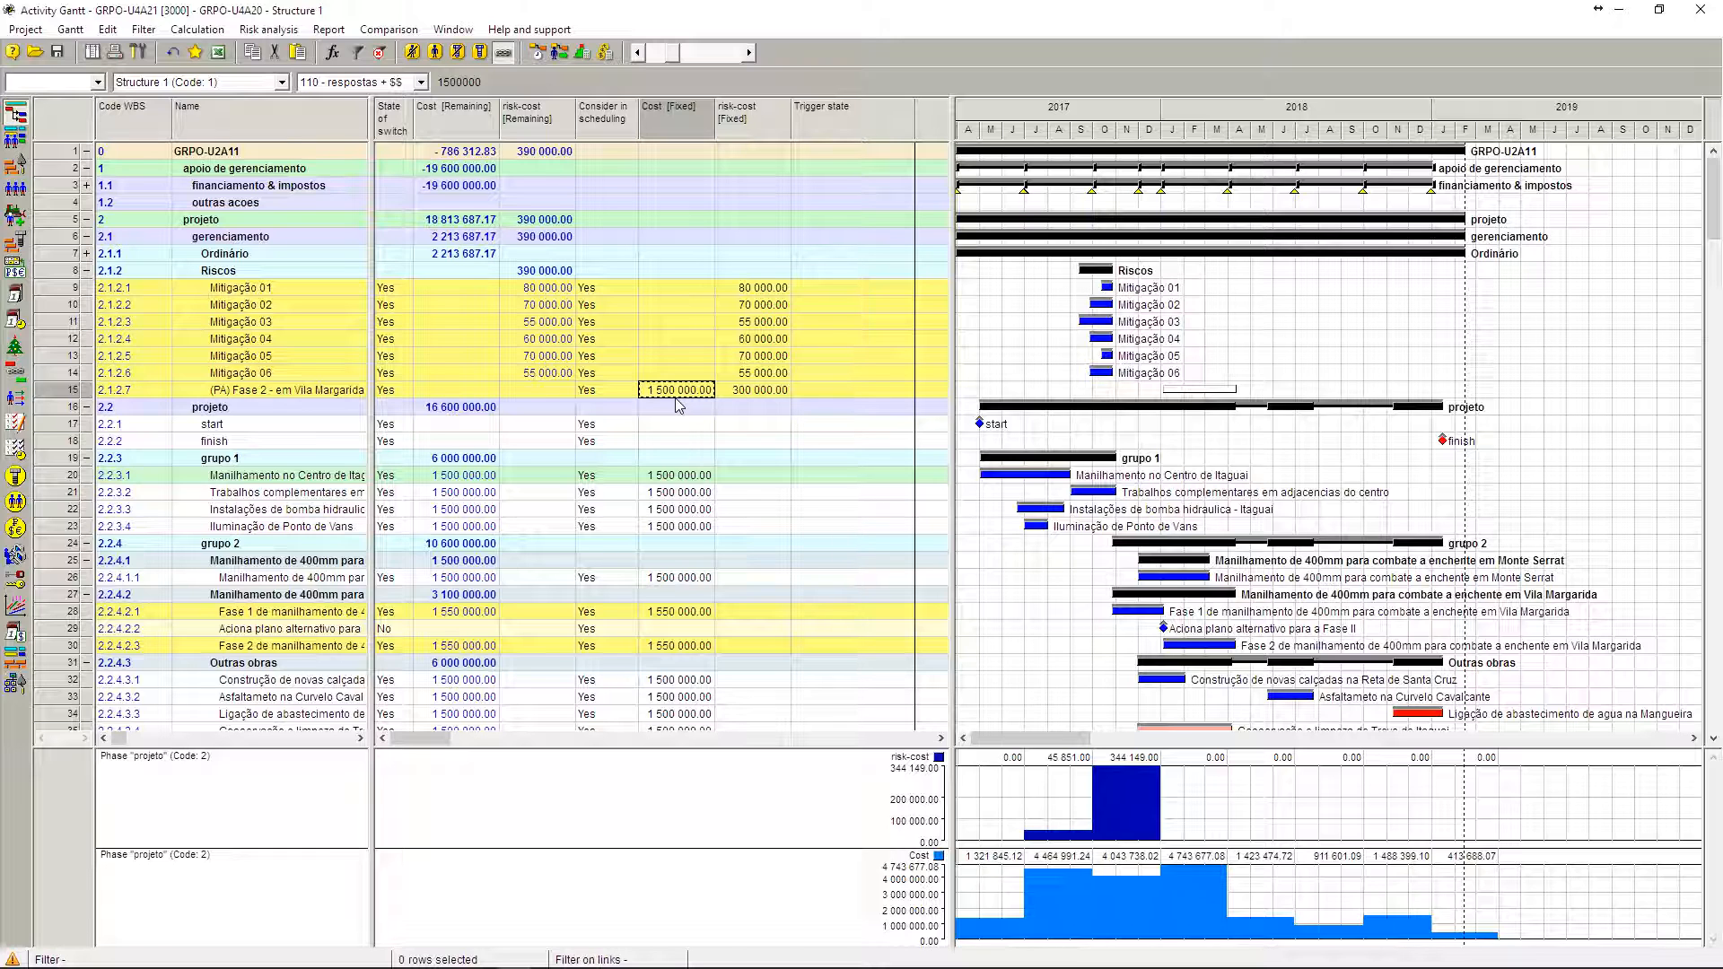
click(684, 650)
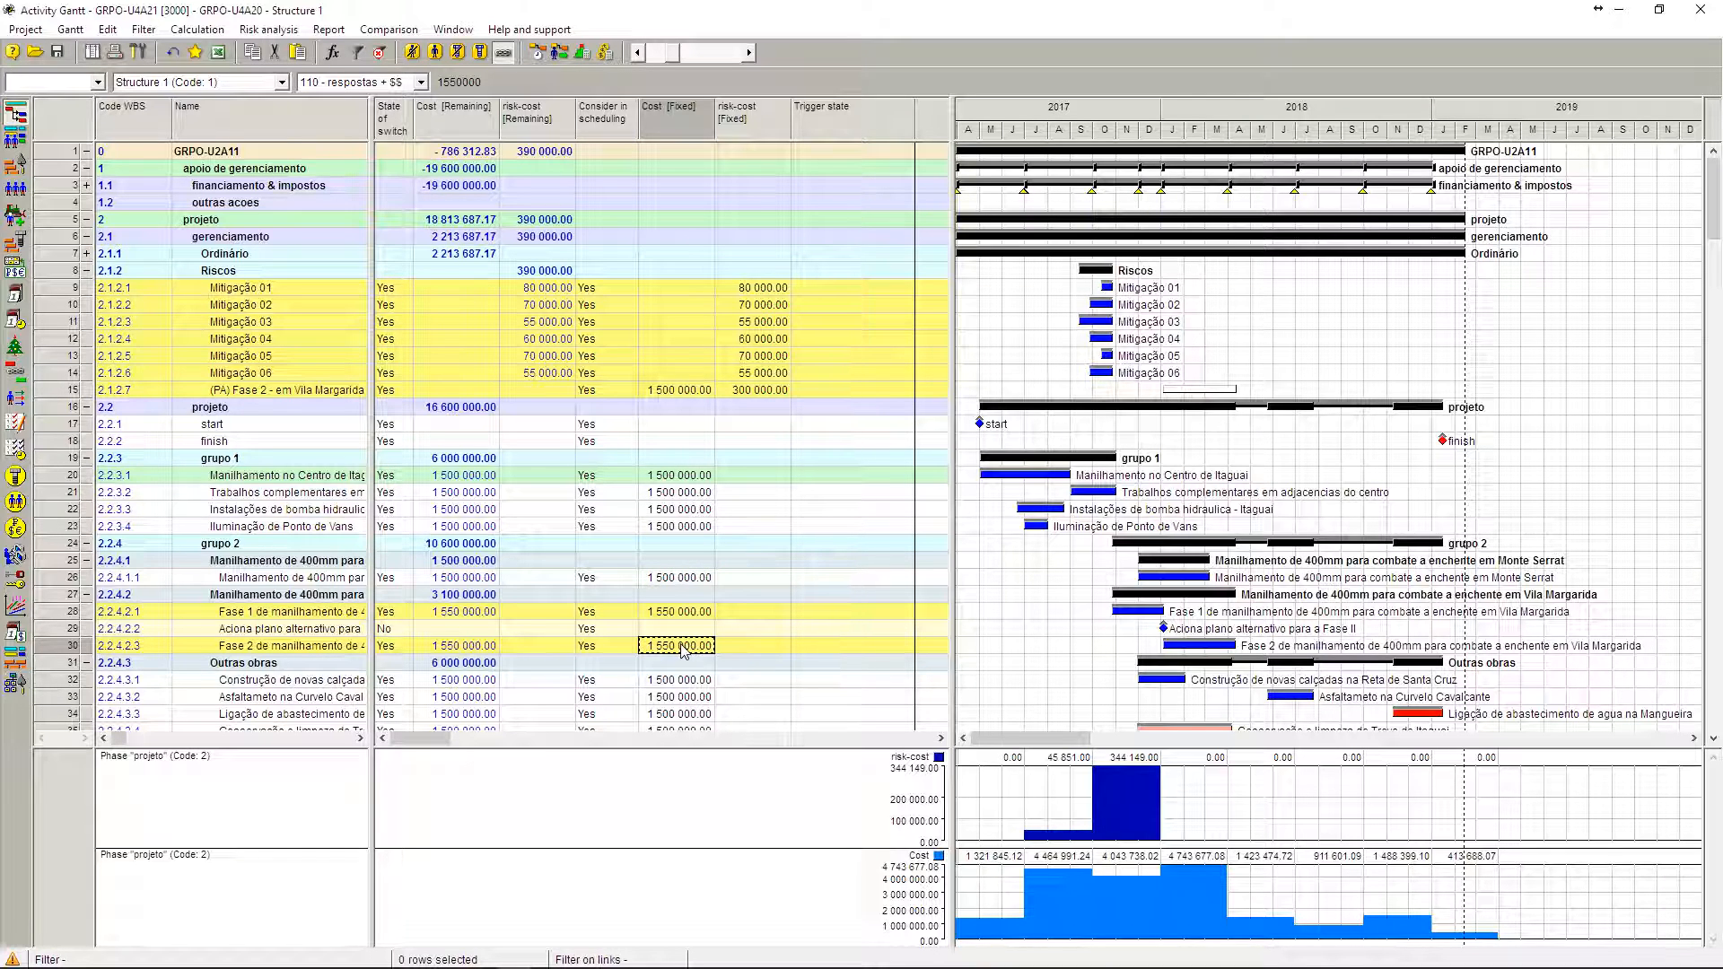
click(680, 393)
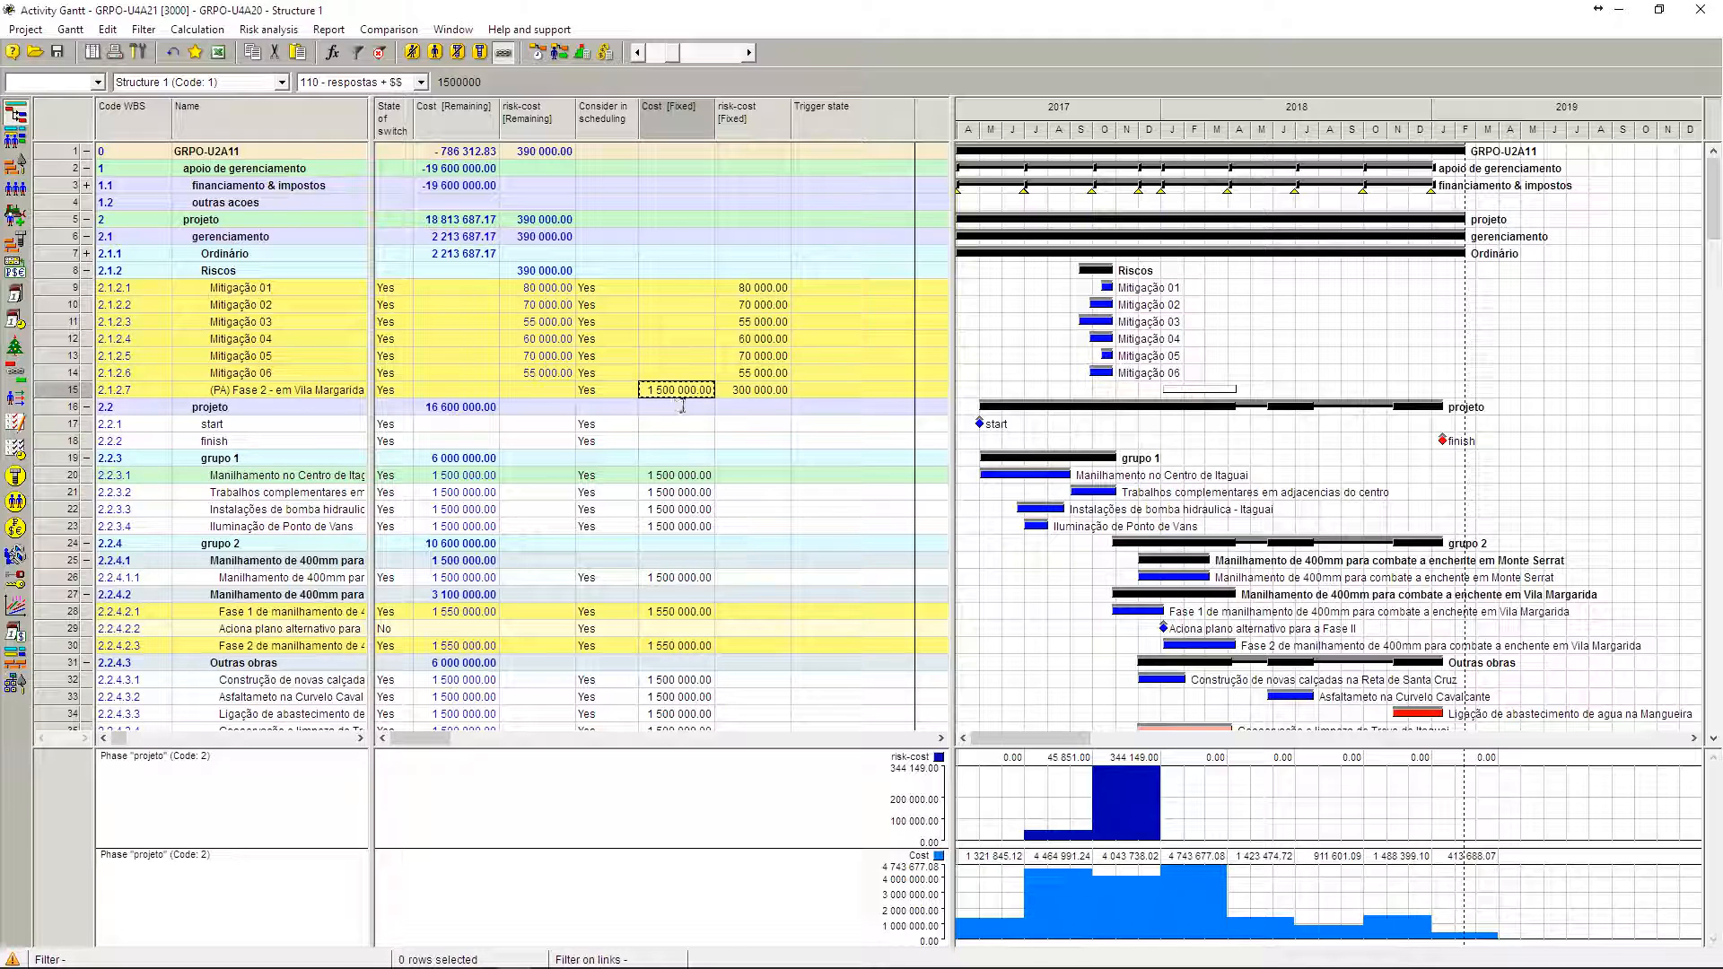
text(1550)
key(Return)
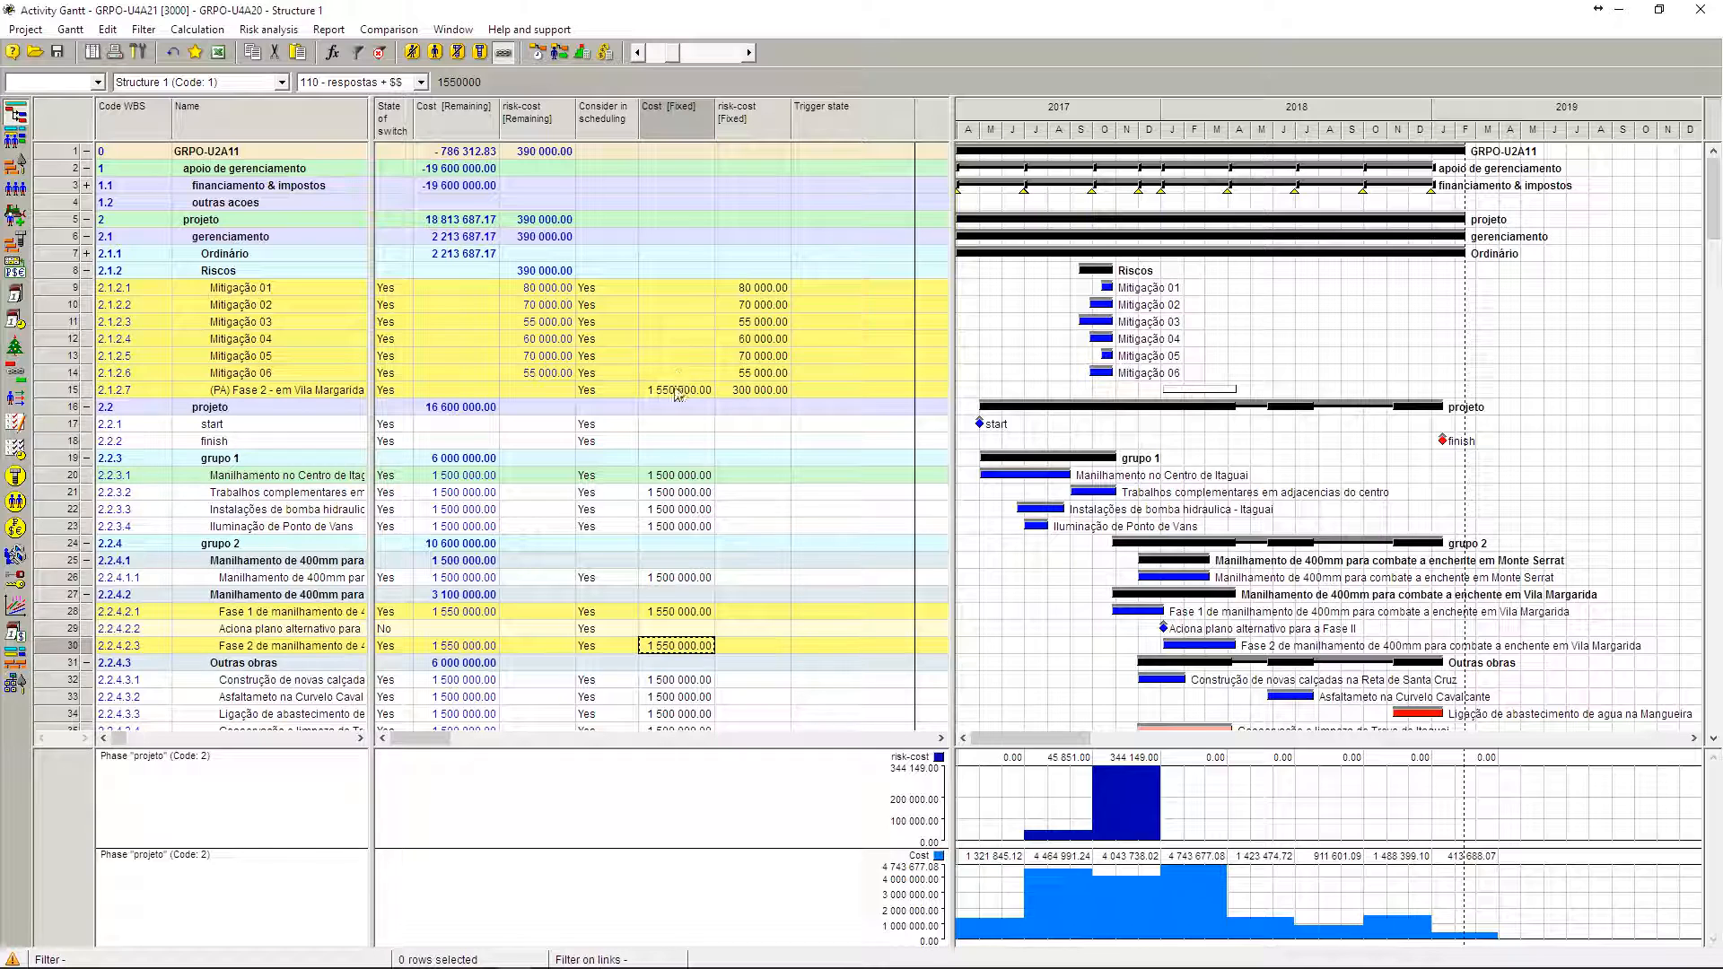
Step: Compare the fixed cost and risk-cost of the (PA) Fase 2 alternative plan with the fixed risk-costs of Mitigação 01 through 06
click(678, 395)
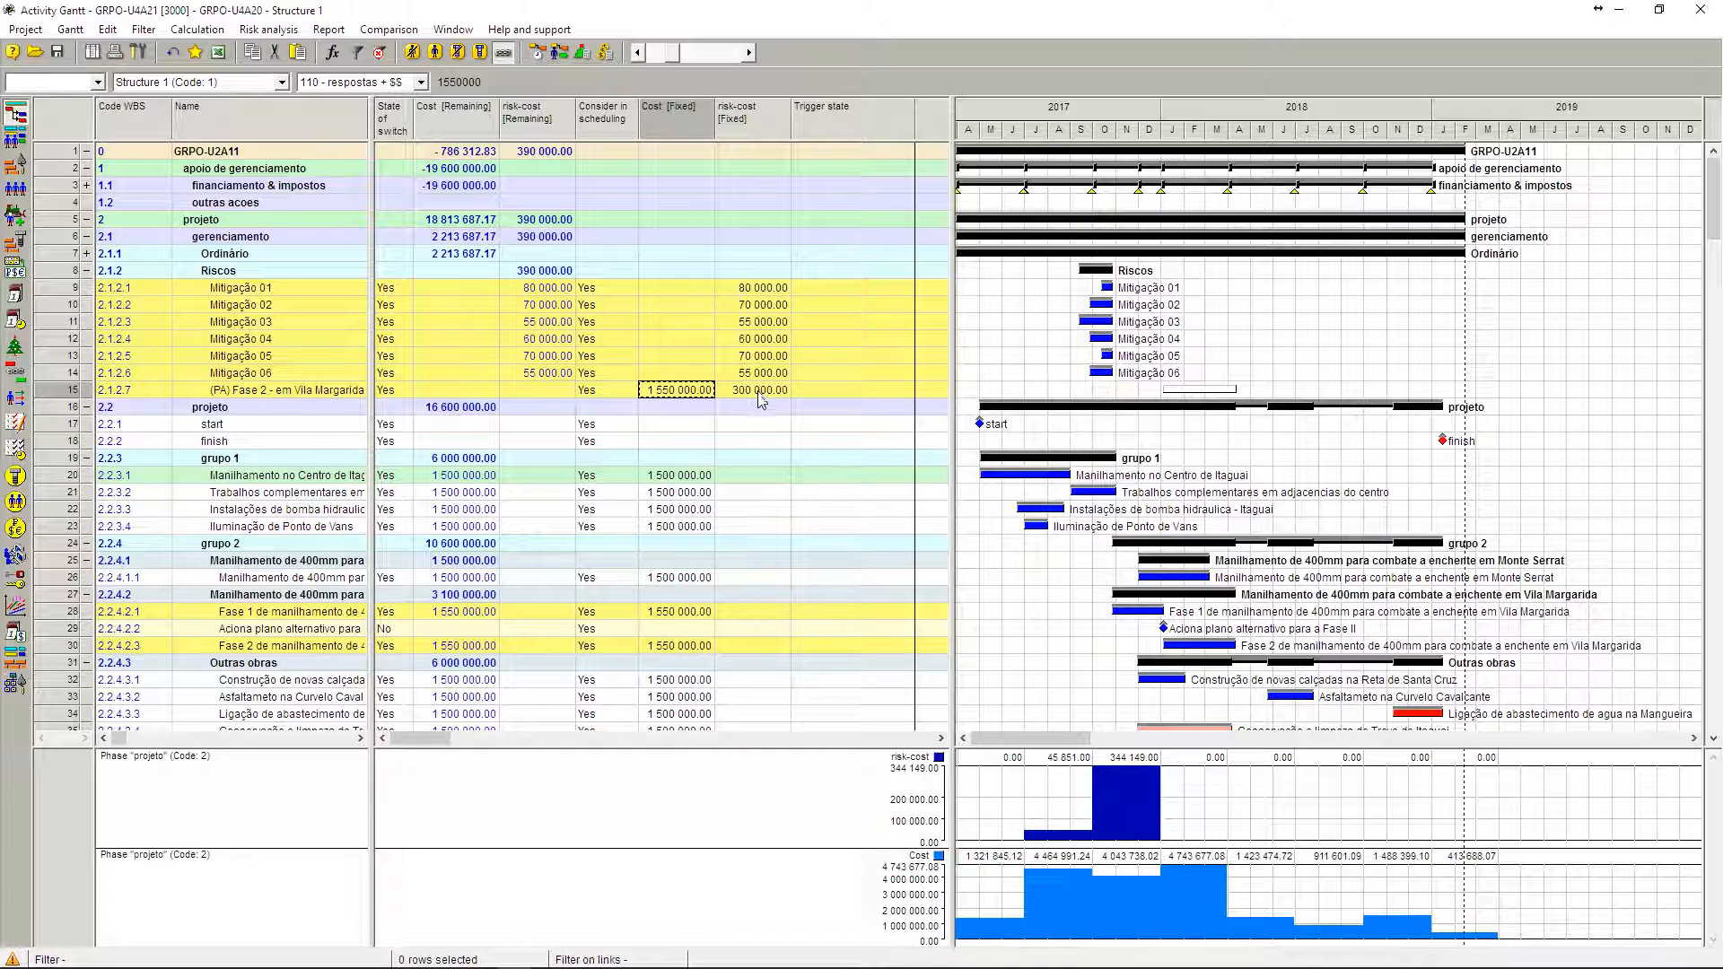
click(759, 398)
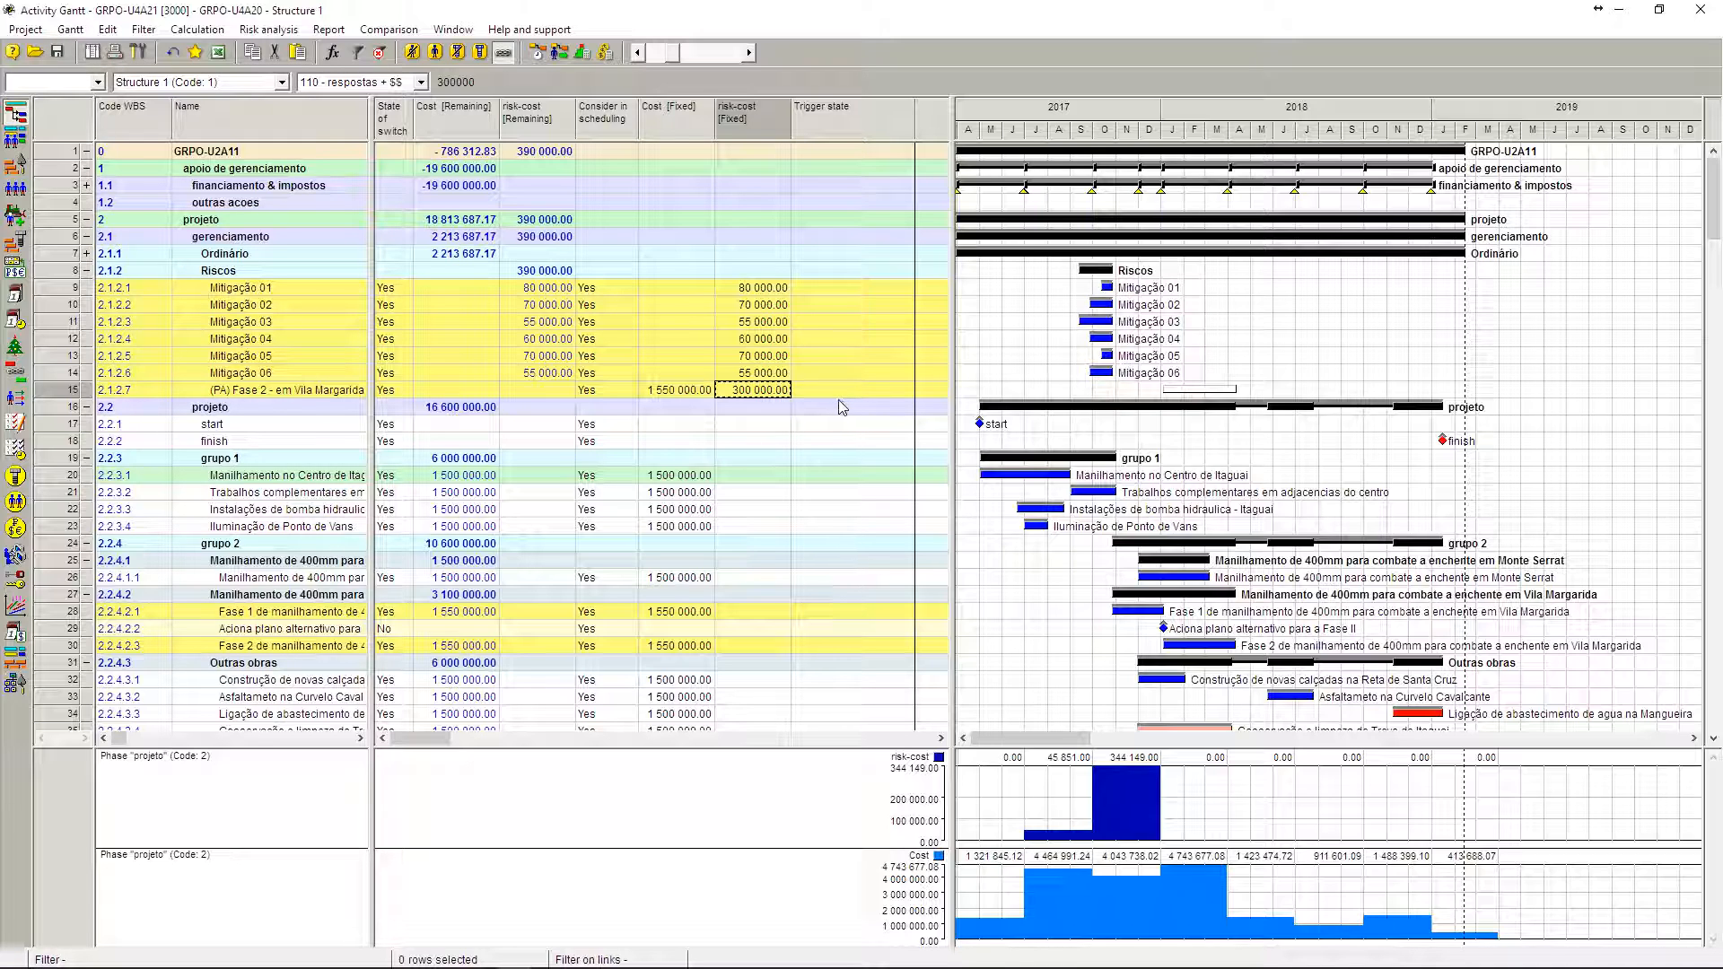
click(782, 289)
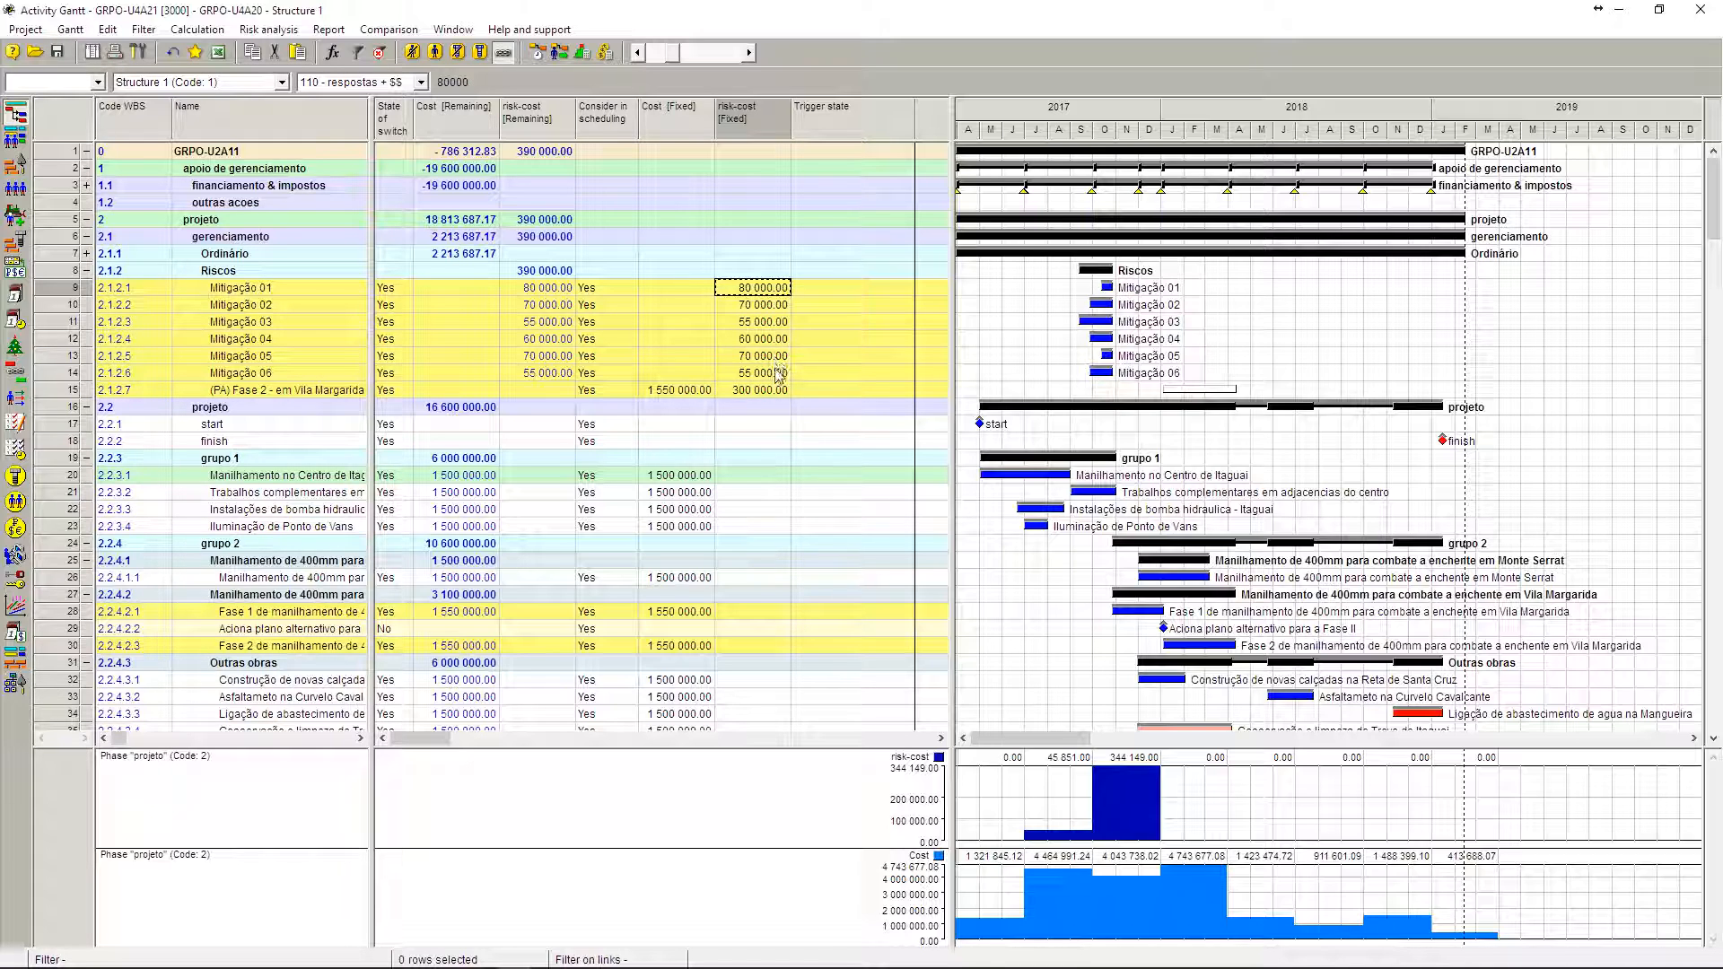
click(777, 373)
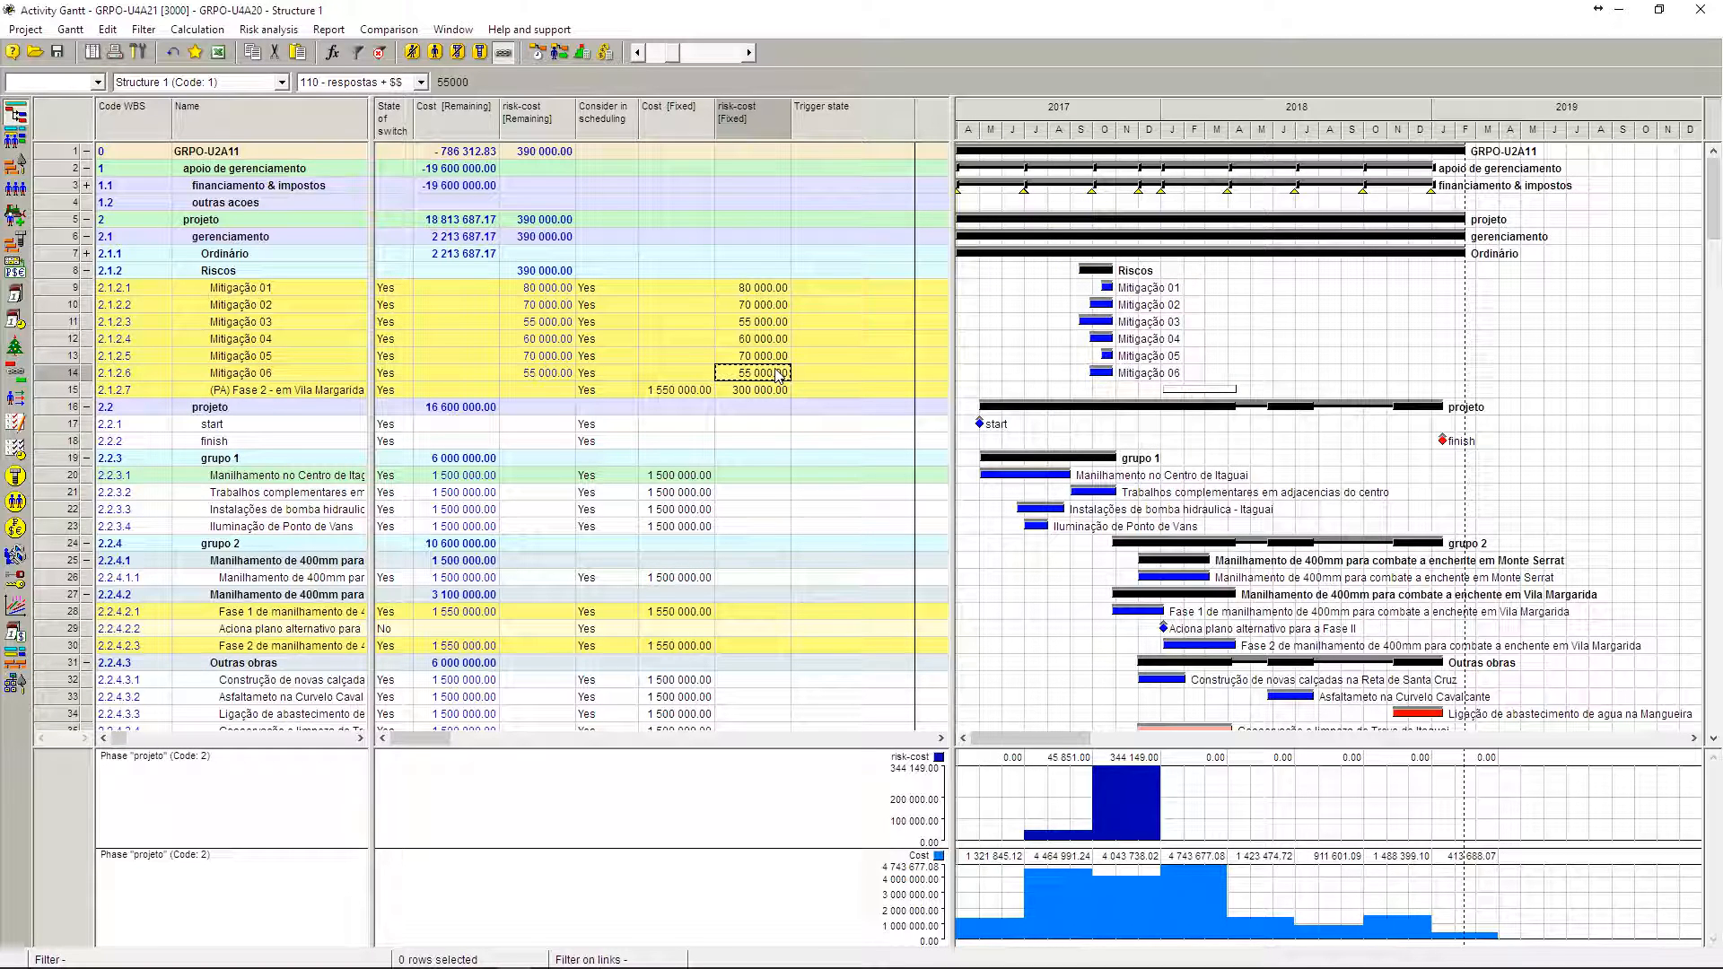
click(705, 390)
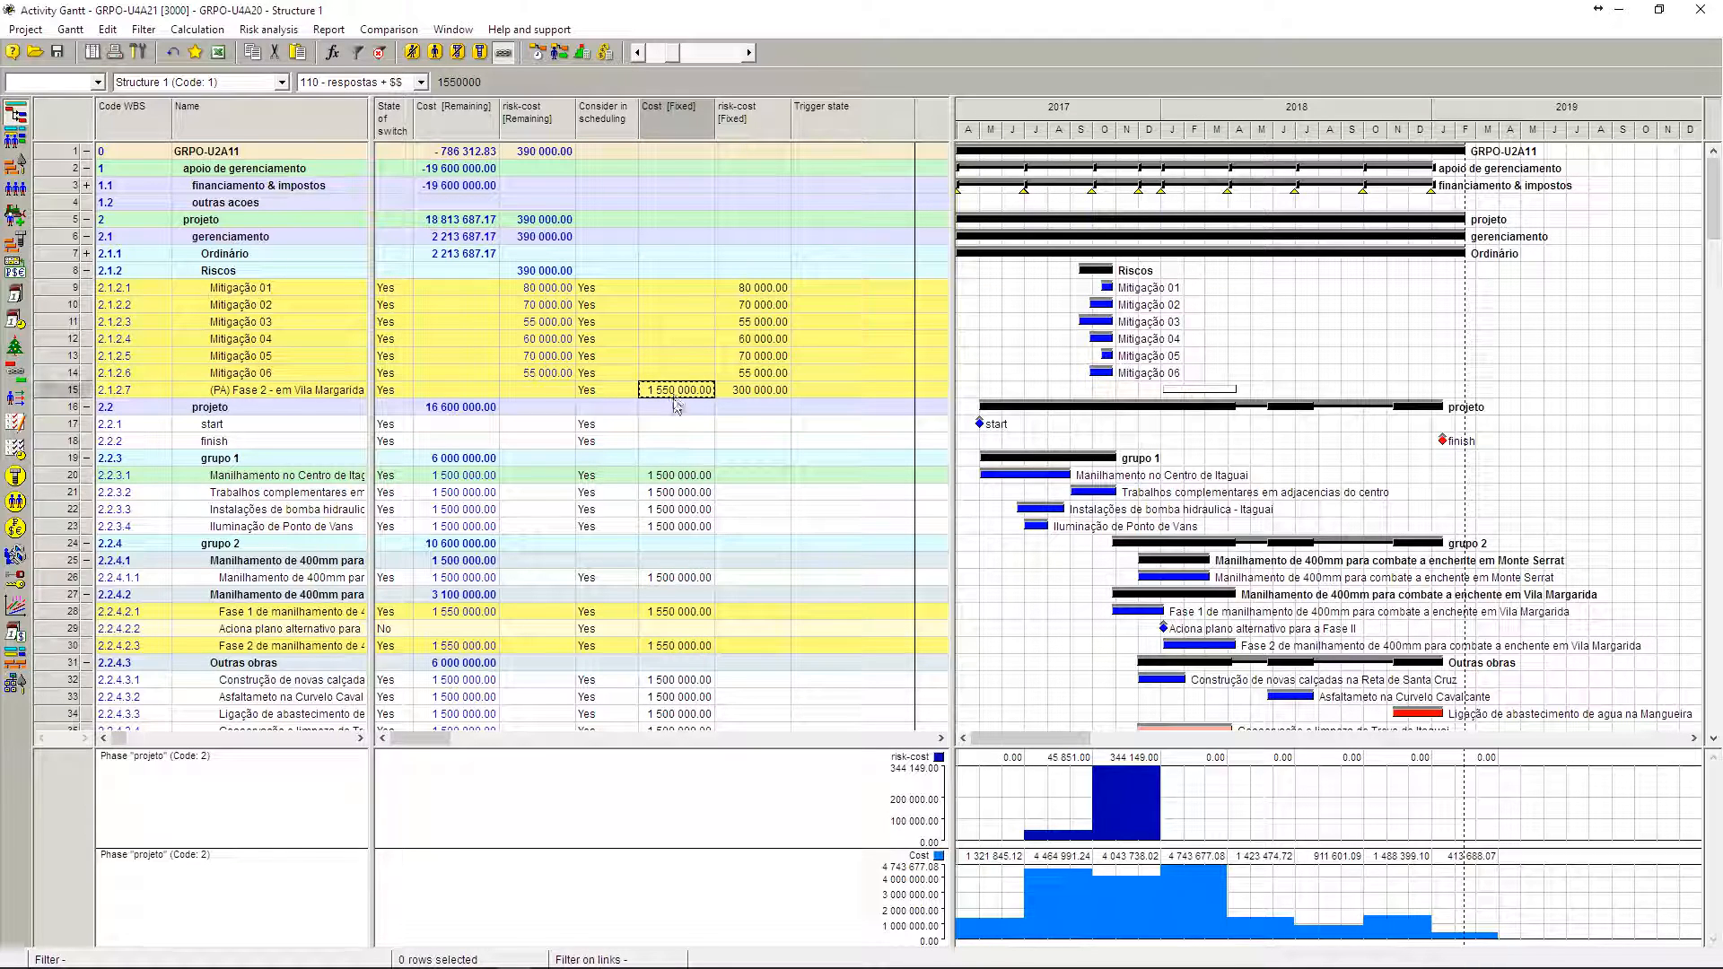
click(749, 391)
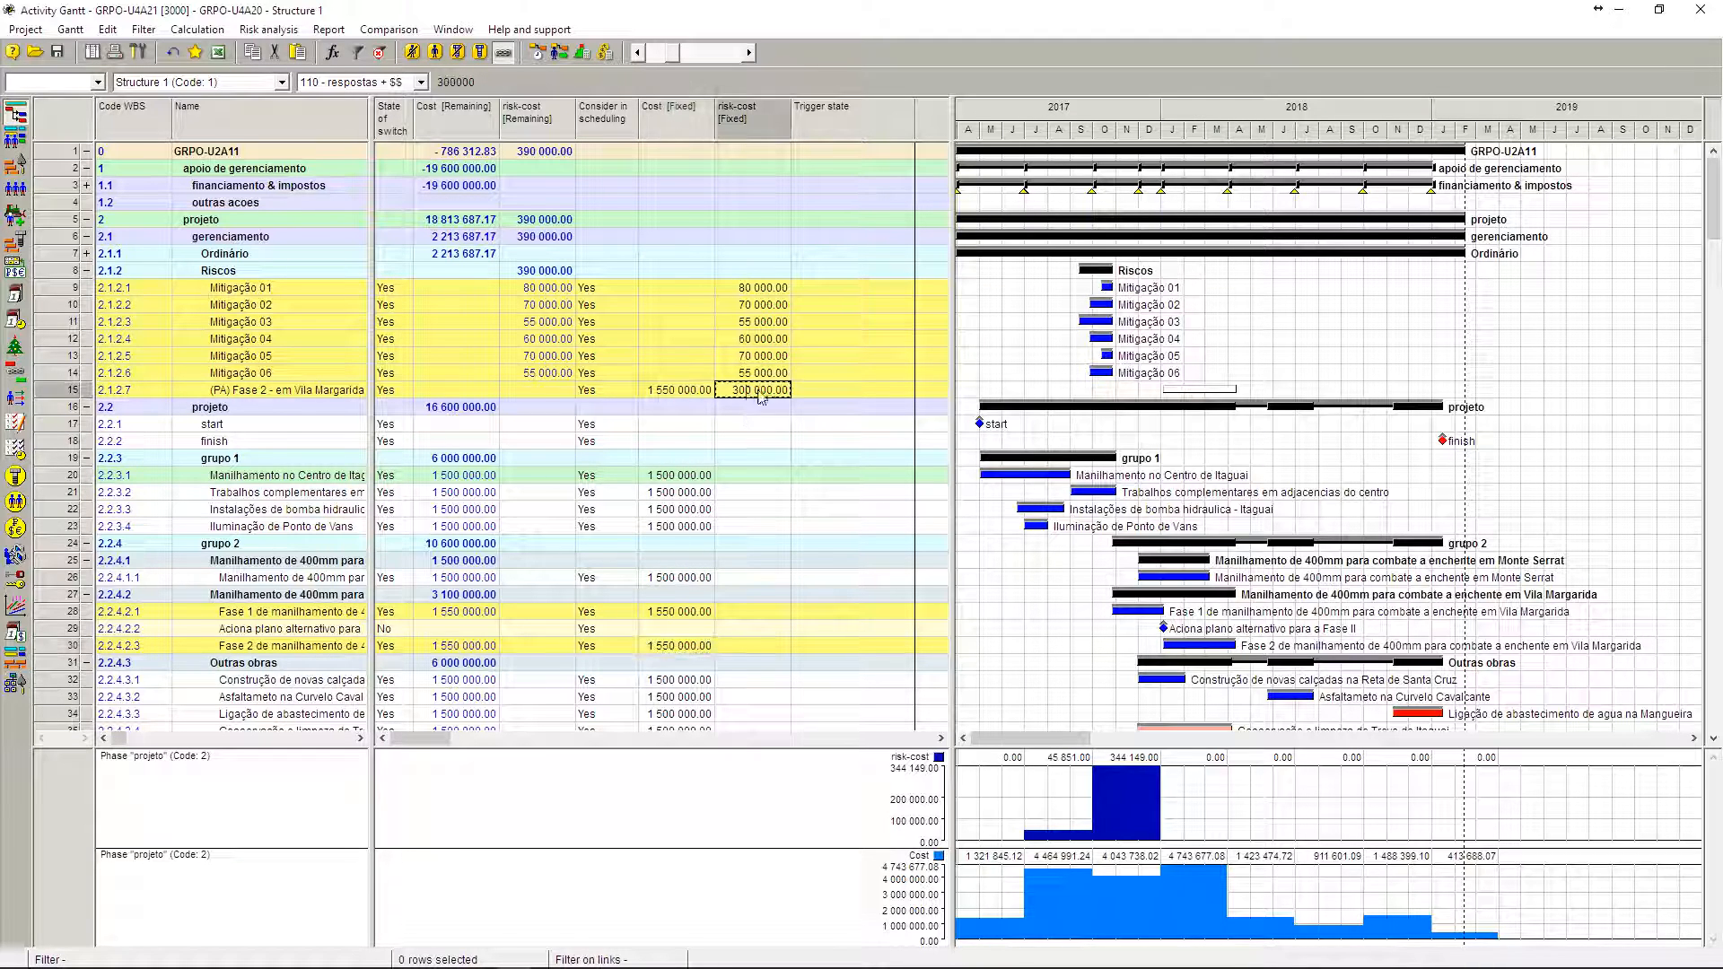
Step: Try a risk-cost [Fixed] of -300 000 on the (PA) Fase 2 alternative plan, and restore it to 300 000
click(754, 392)
text(-300000)
key(Return)
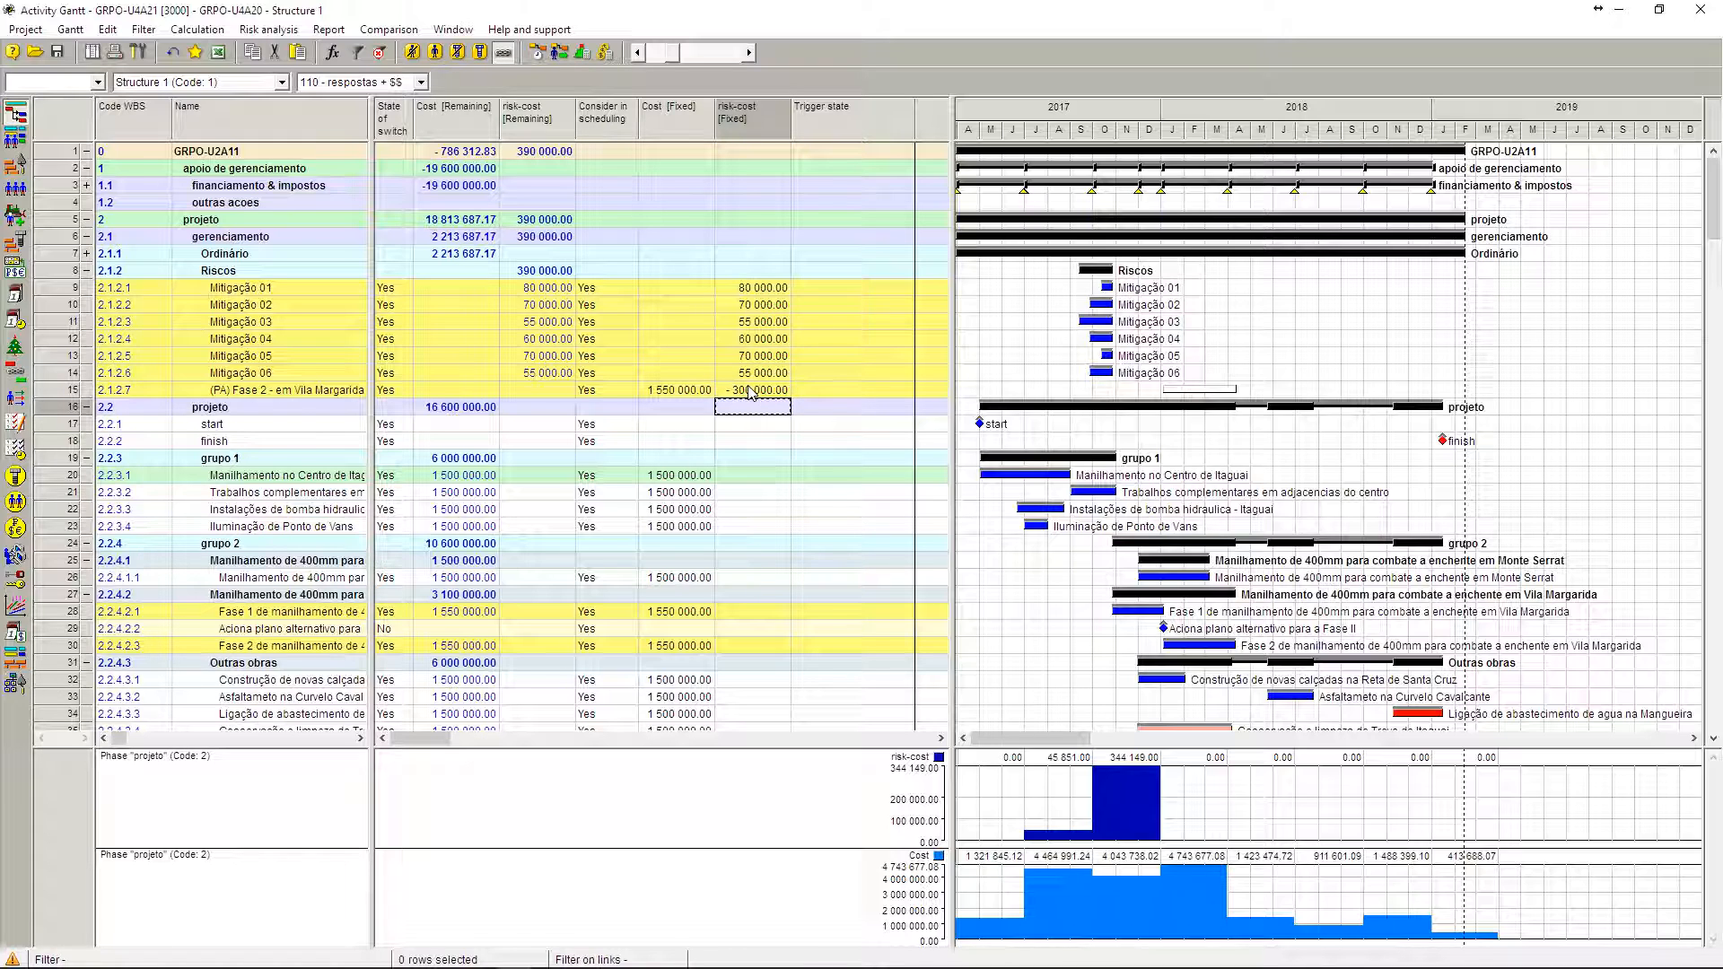
click(752, 392)
text(300 )
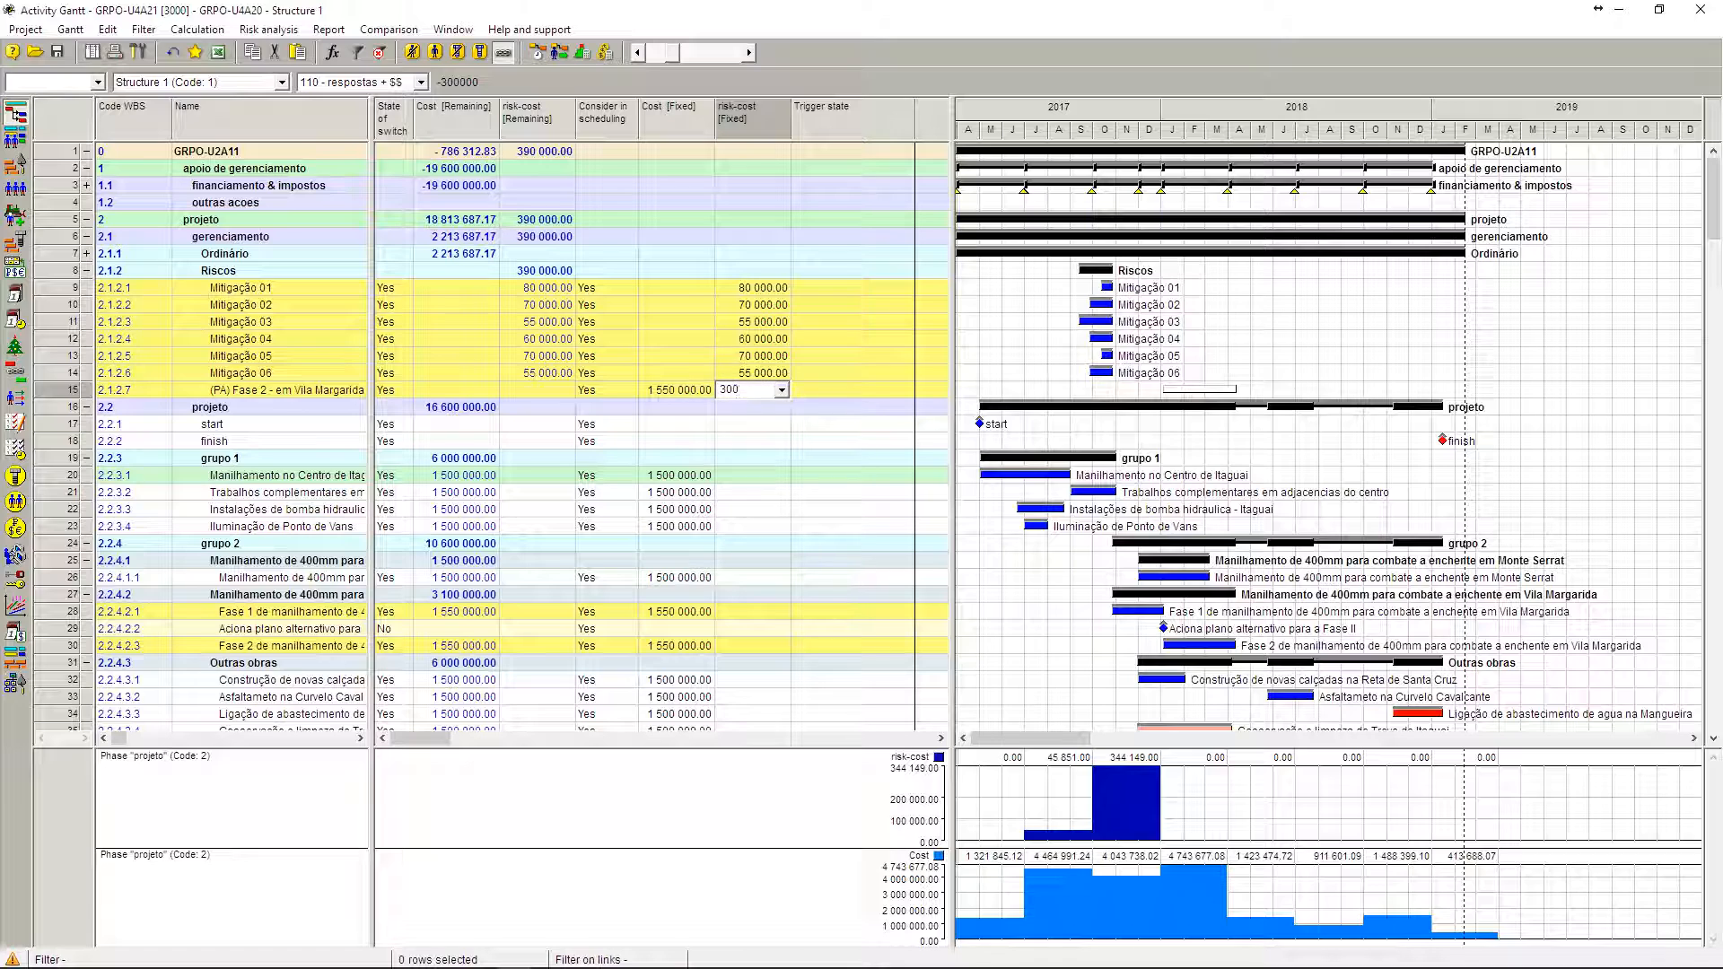
text(000)
key(Return)
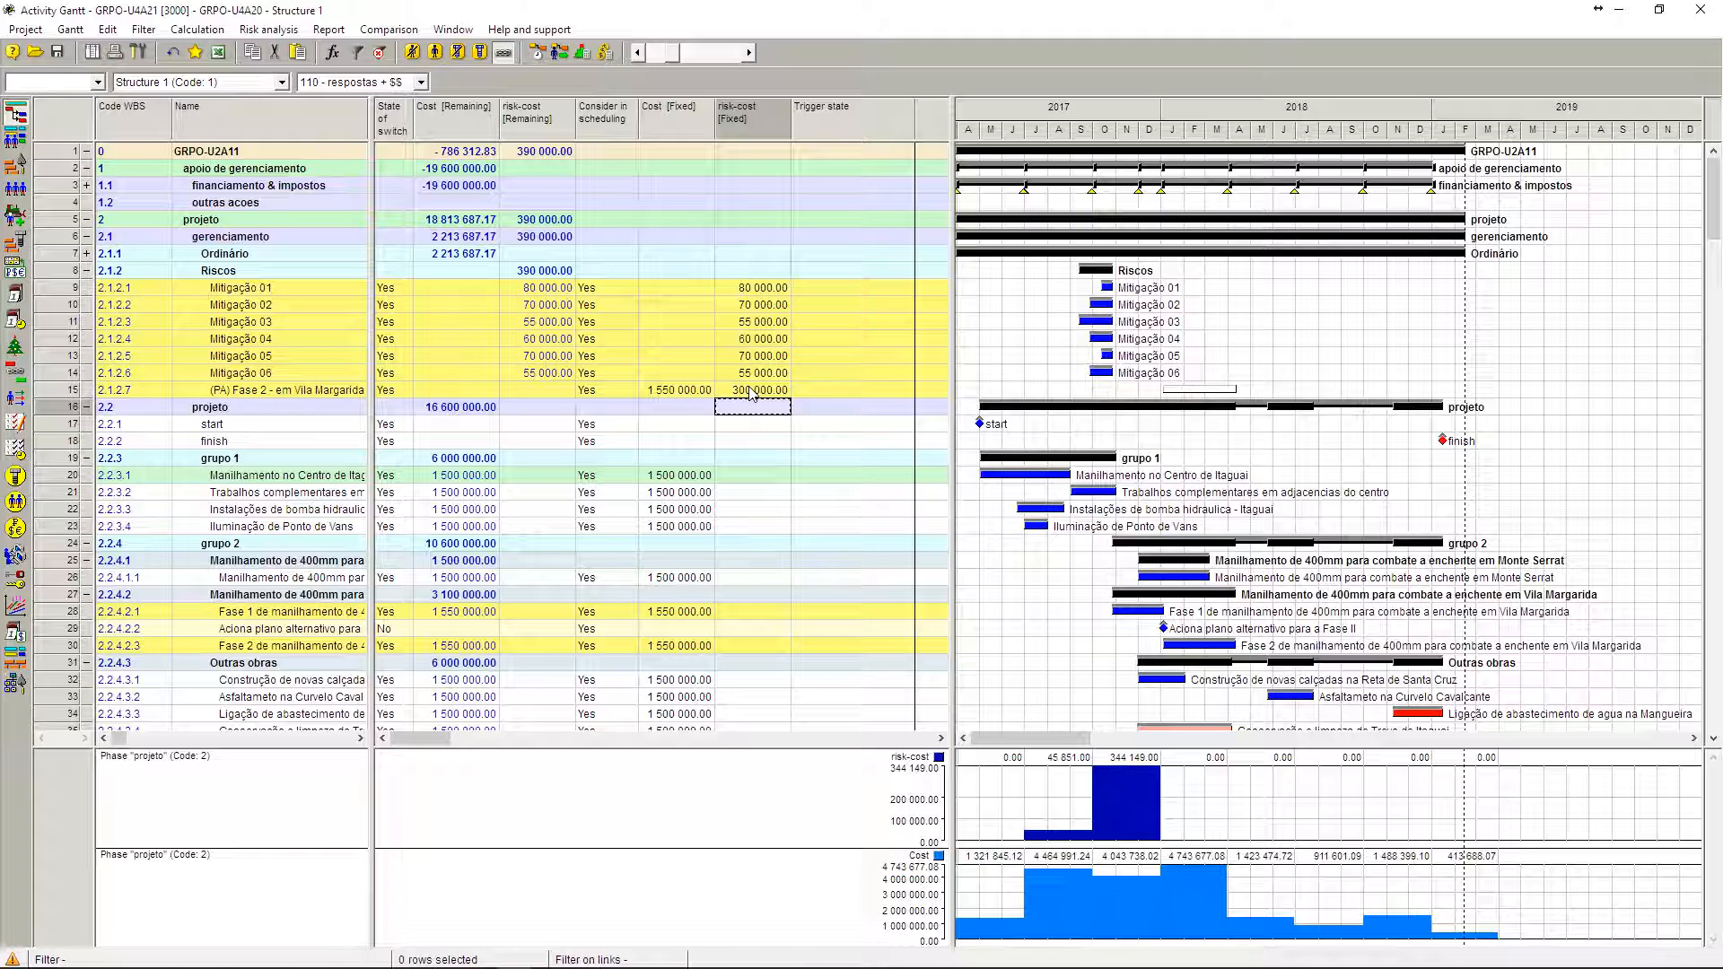
Step: Run resource-constrained scheduling with the Standard method, Forward direction and all activities, and review the recalculated Gantt chart
click(695, 647)
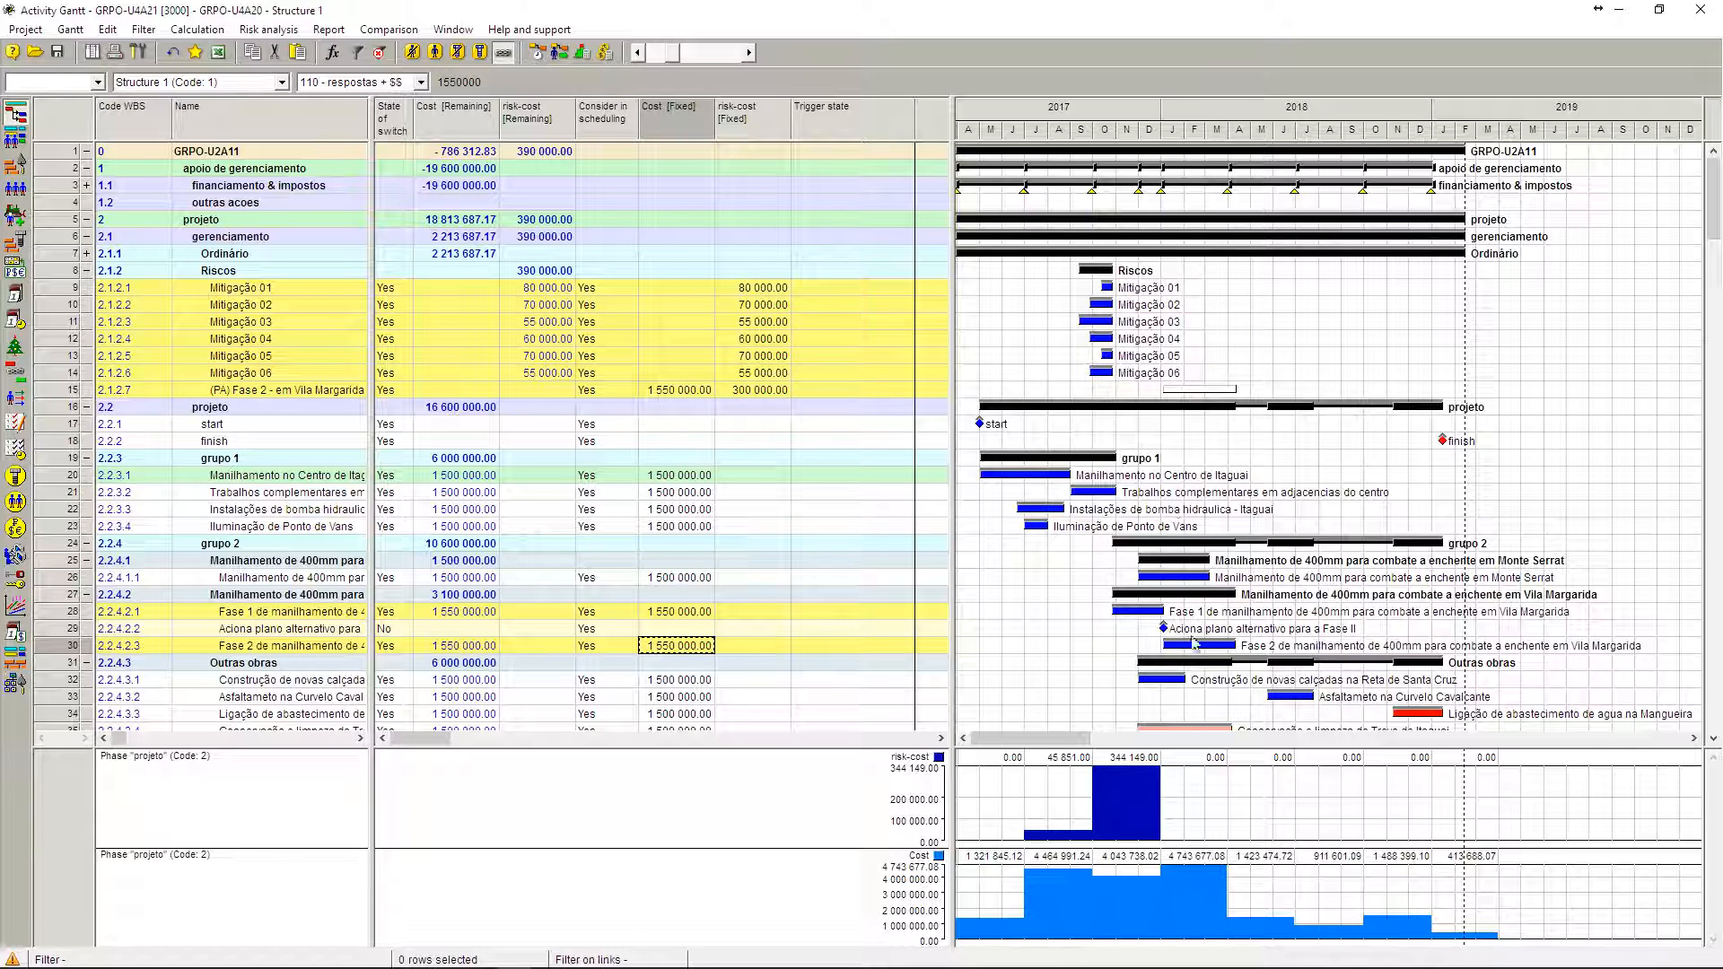
mouse_move(1083, 741)
mouse_down()
mouse_move(1185, 742)
mouse_move(1055, 747)
mouse_up()
scroll(1402, 441, down, 2)
scroll(1402, 441, up, 2)
click(562, 56)
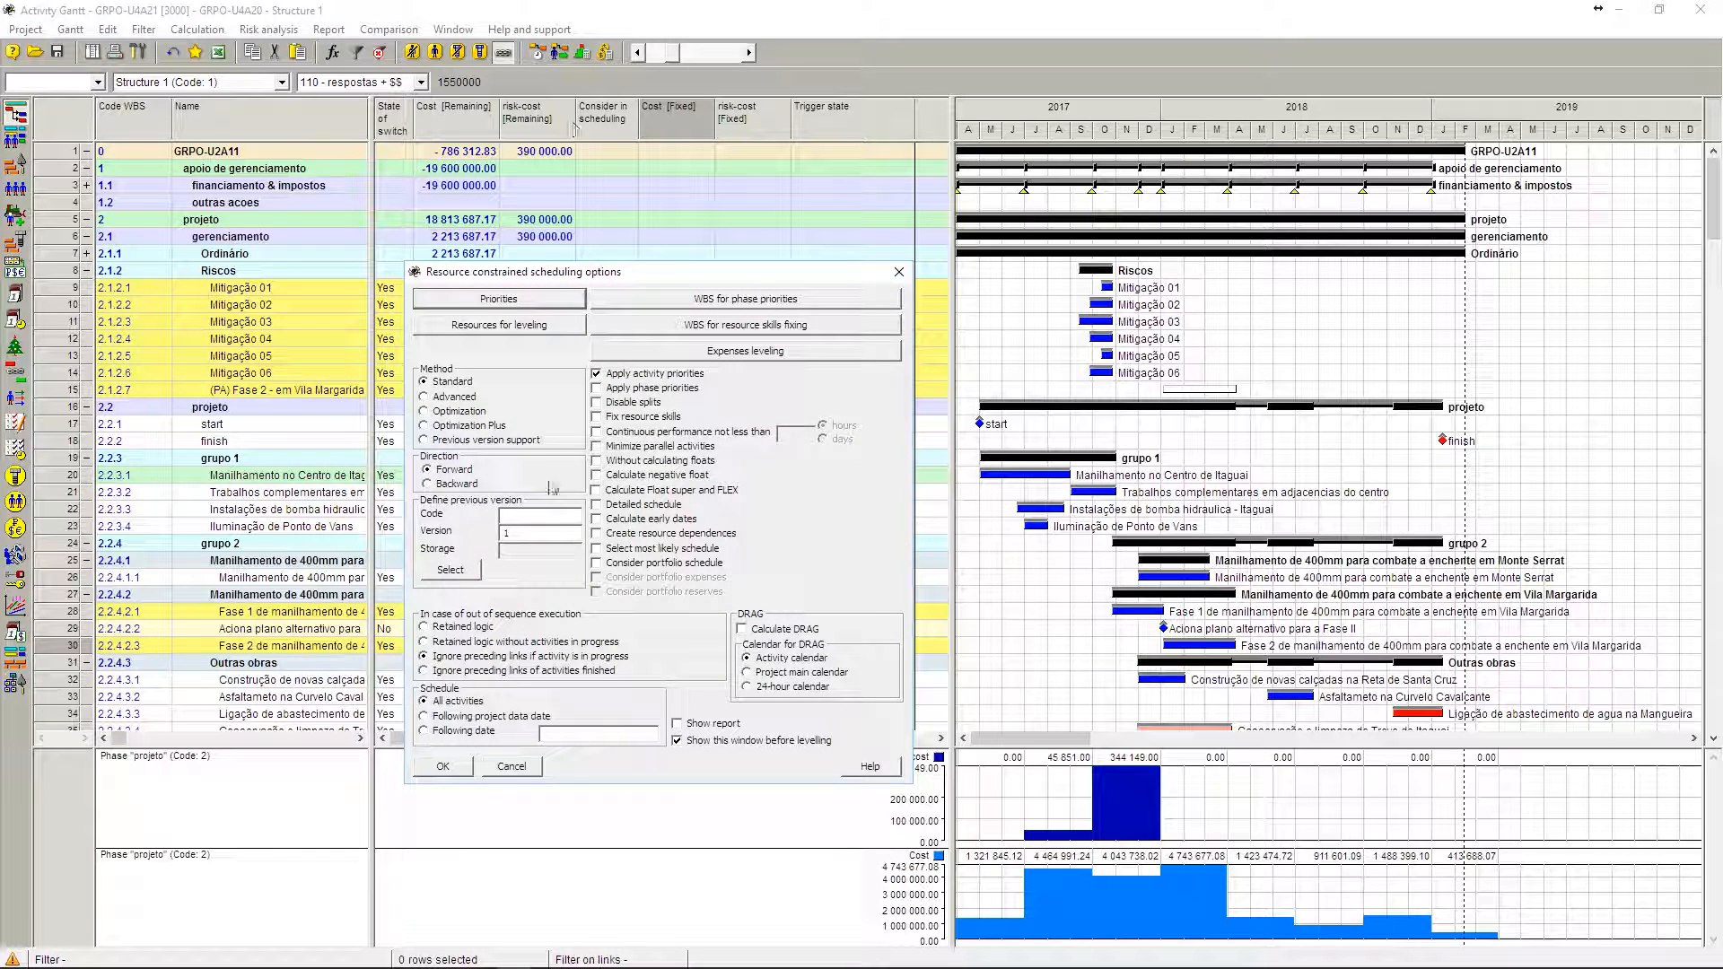
click(446, 766)
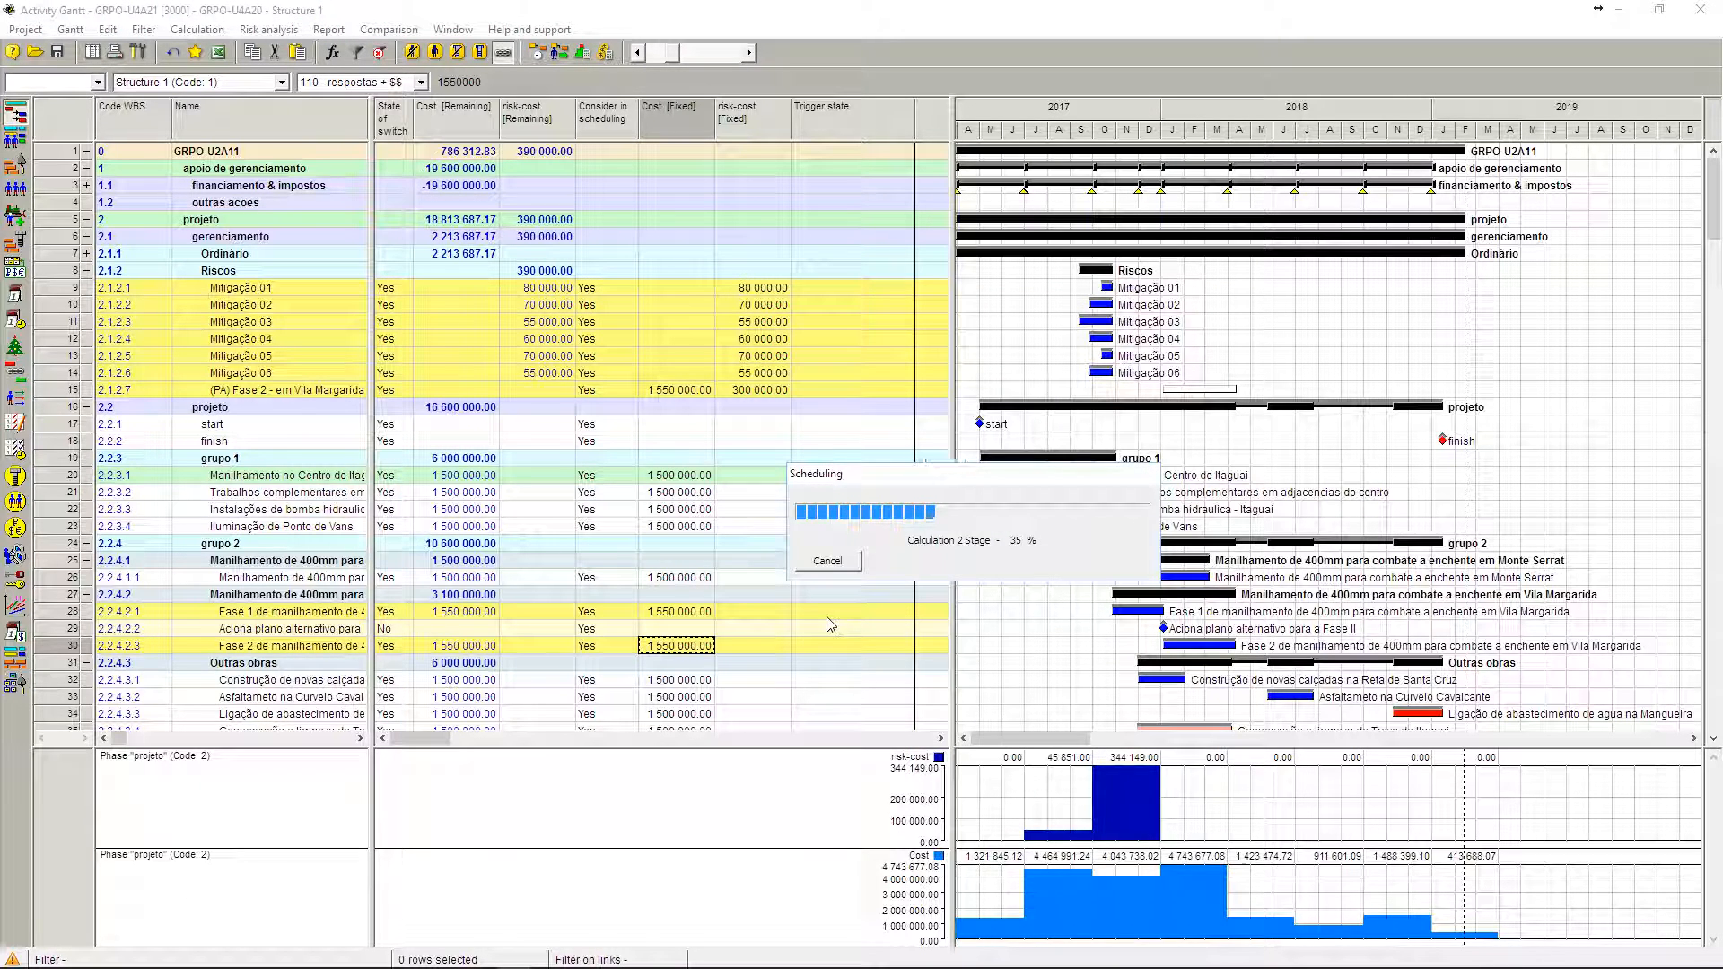
click(1029, 561)
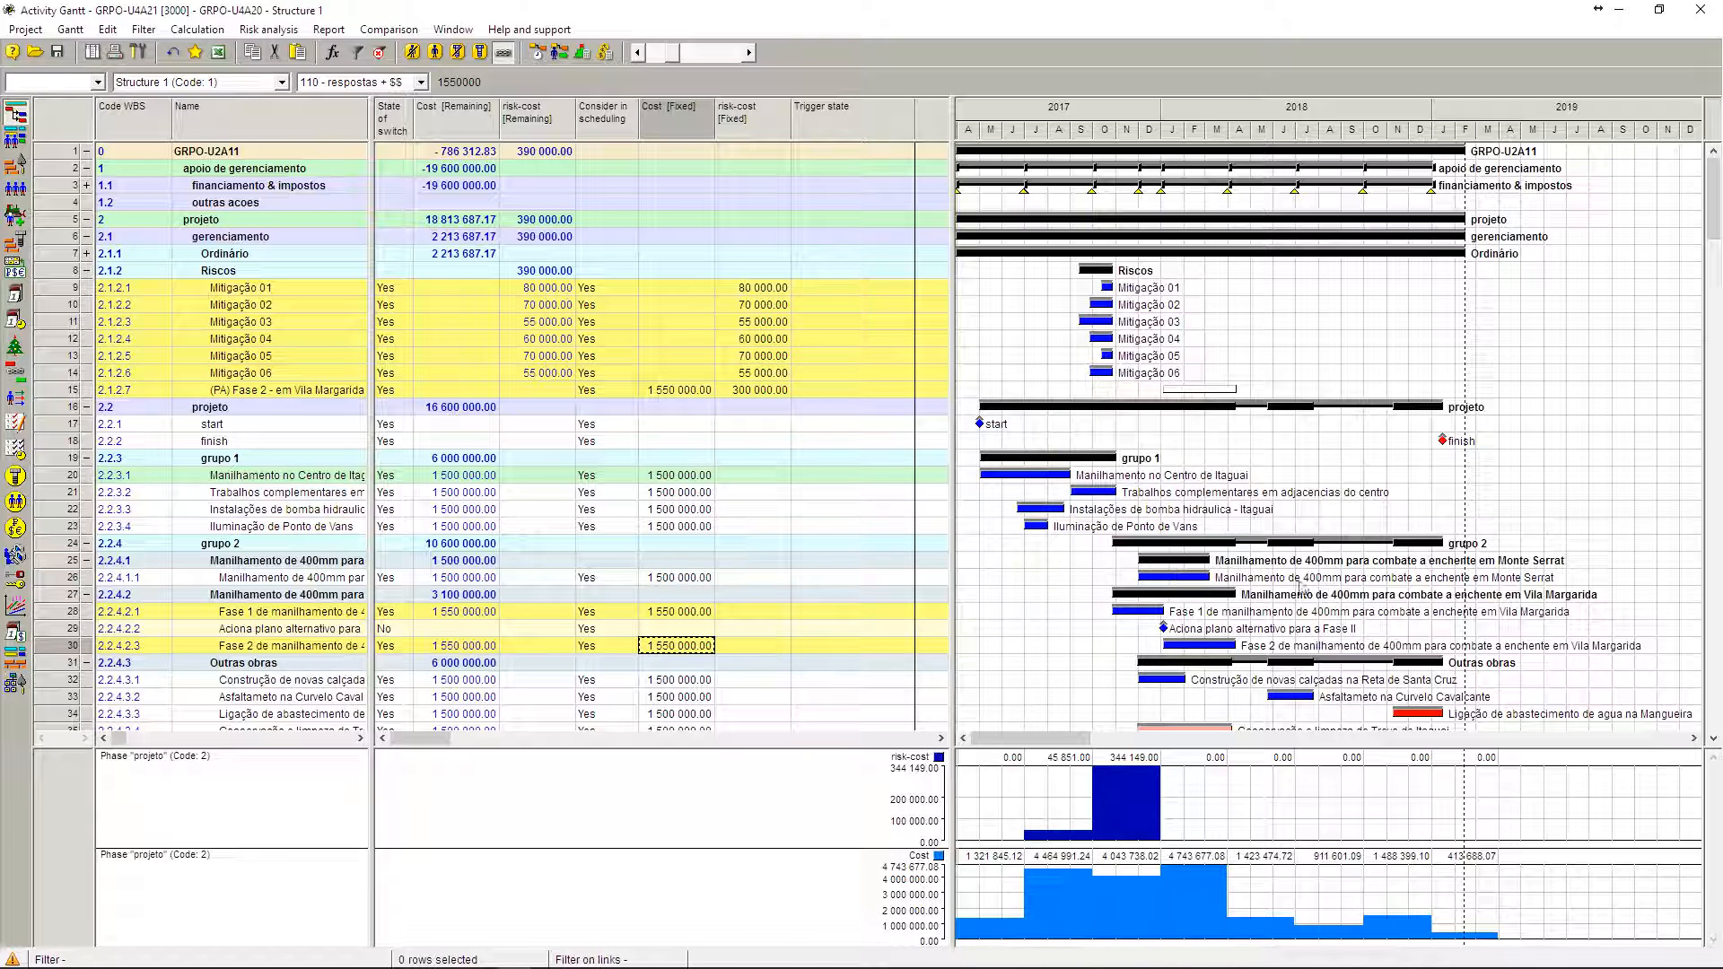
scroll(1250, 684, down, 2)
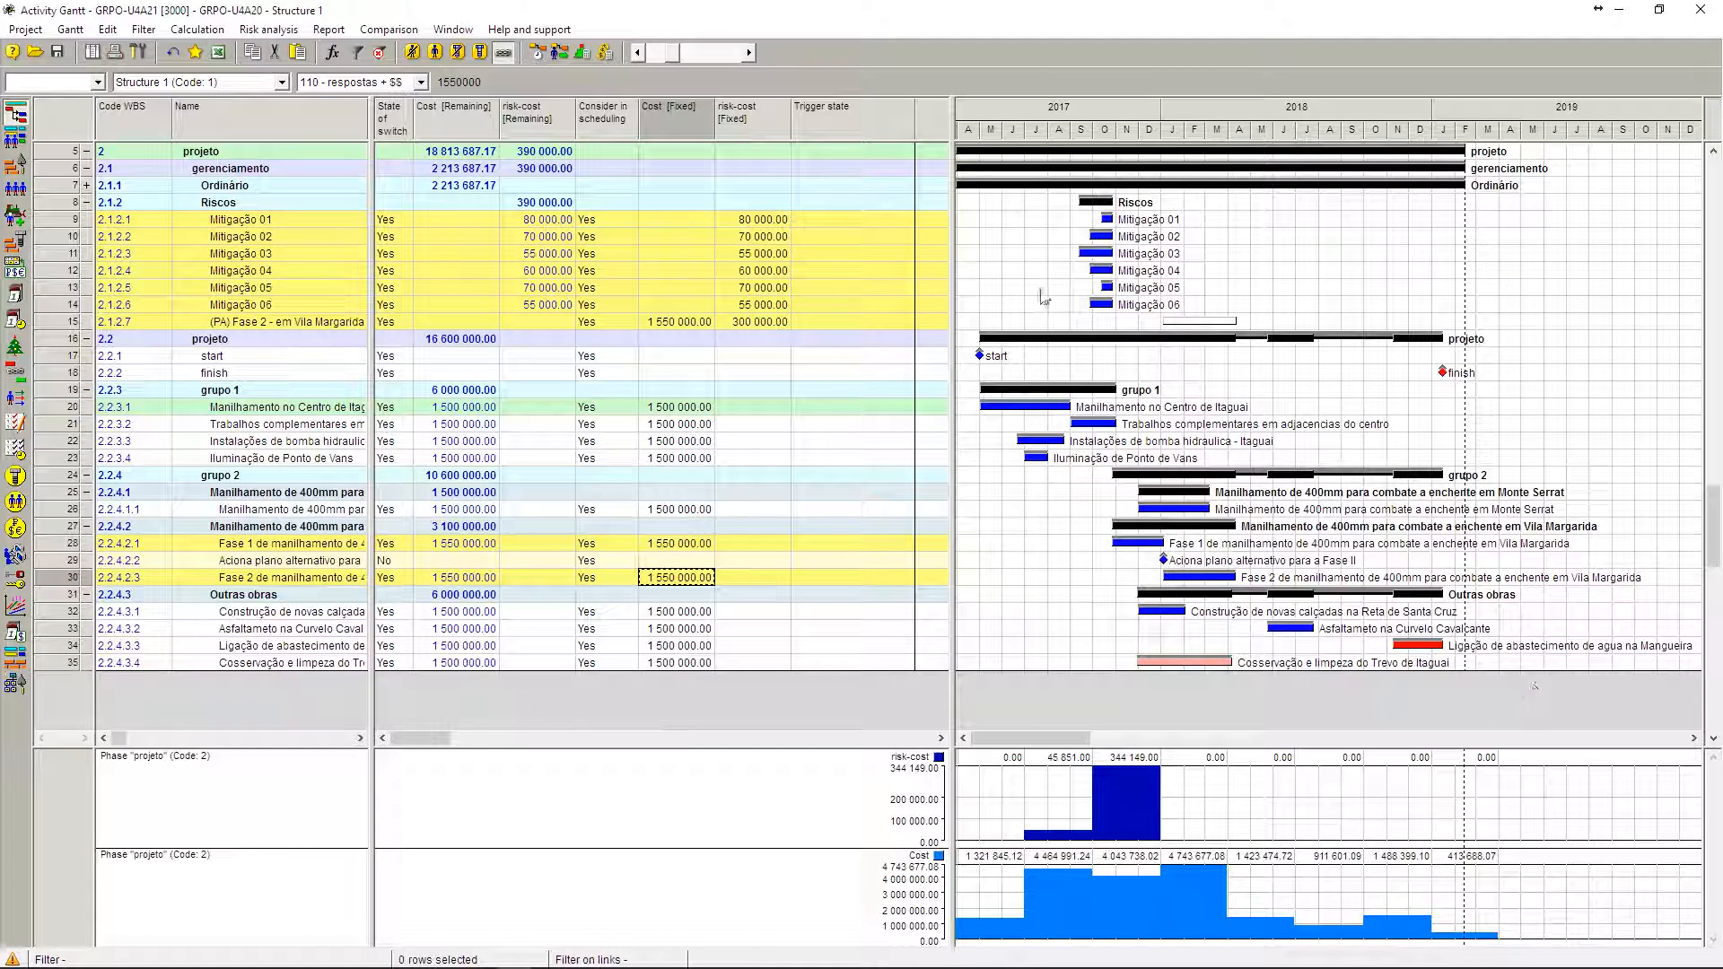
scroll(1086, 287, up, 2)
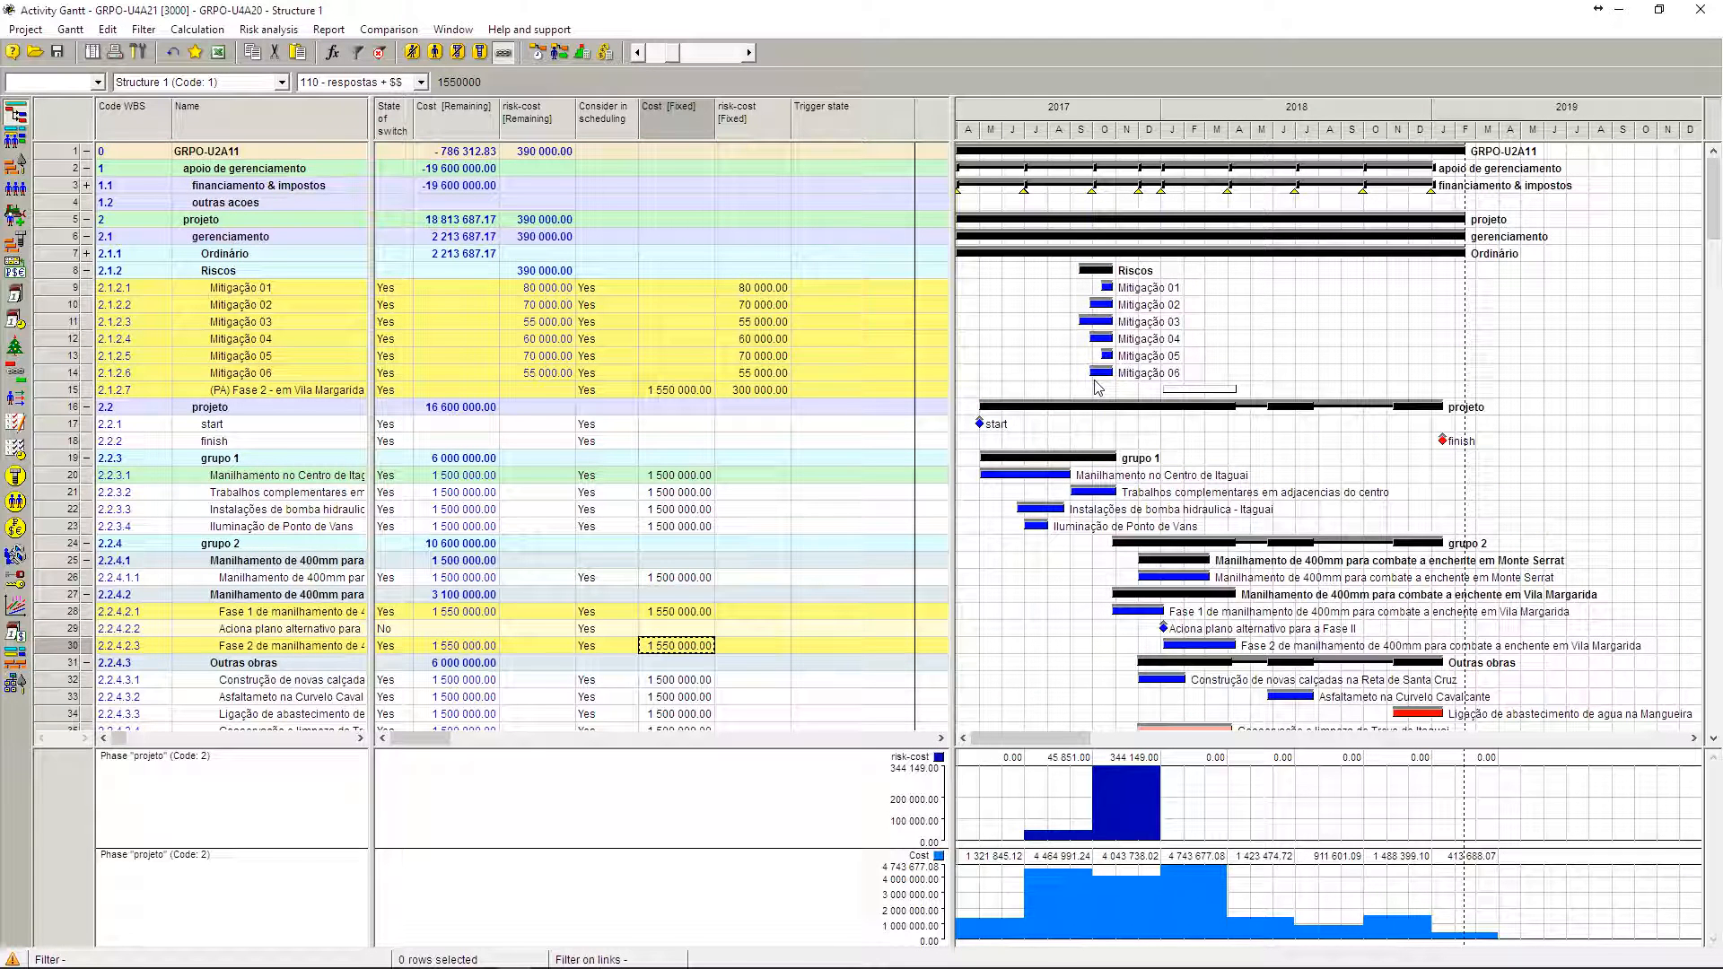
Step: Check which cost components are selected for expenses leveling, and run resource-constrained scheduling with the Standard method, Forward direction and all activities
mouse_move(1151, 617)
click(538, 53)
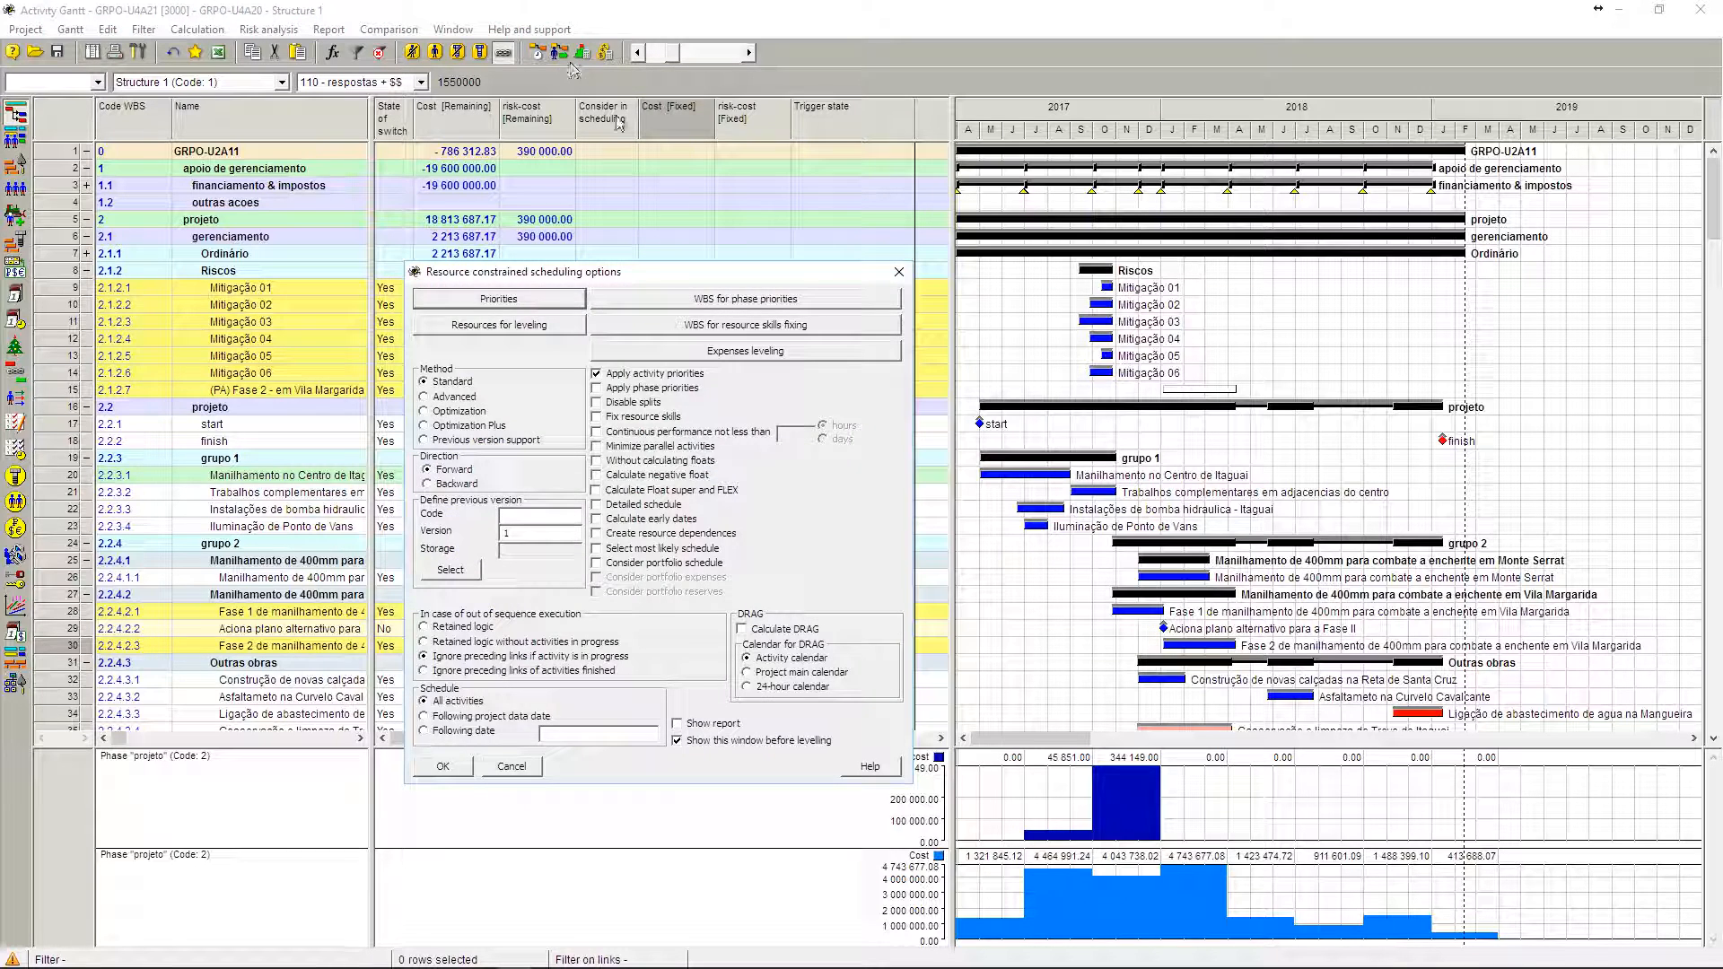
click(716, 347)
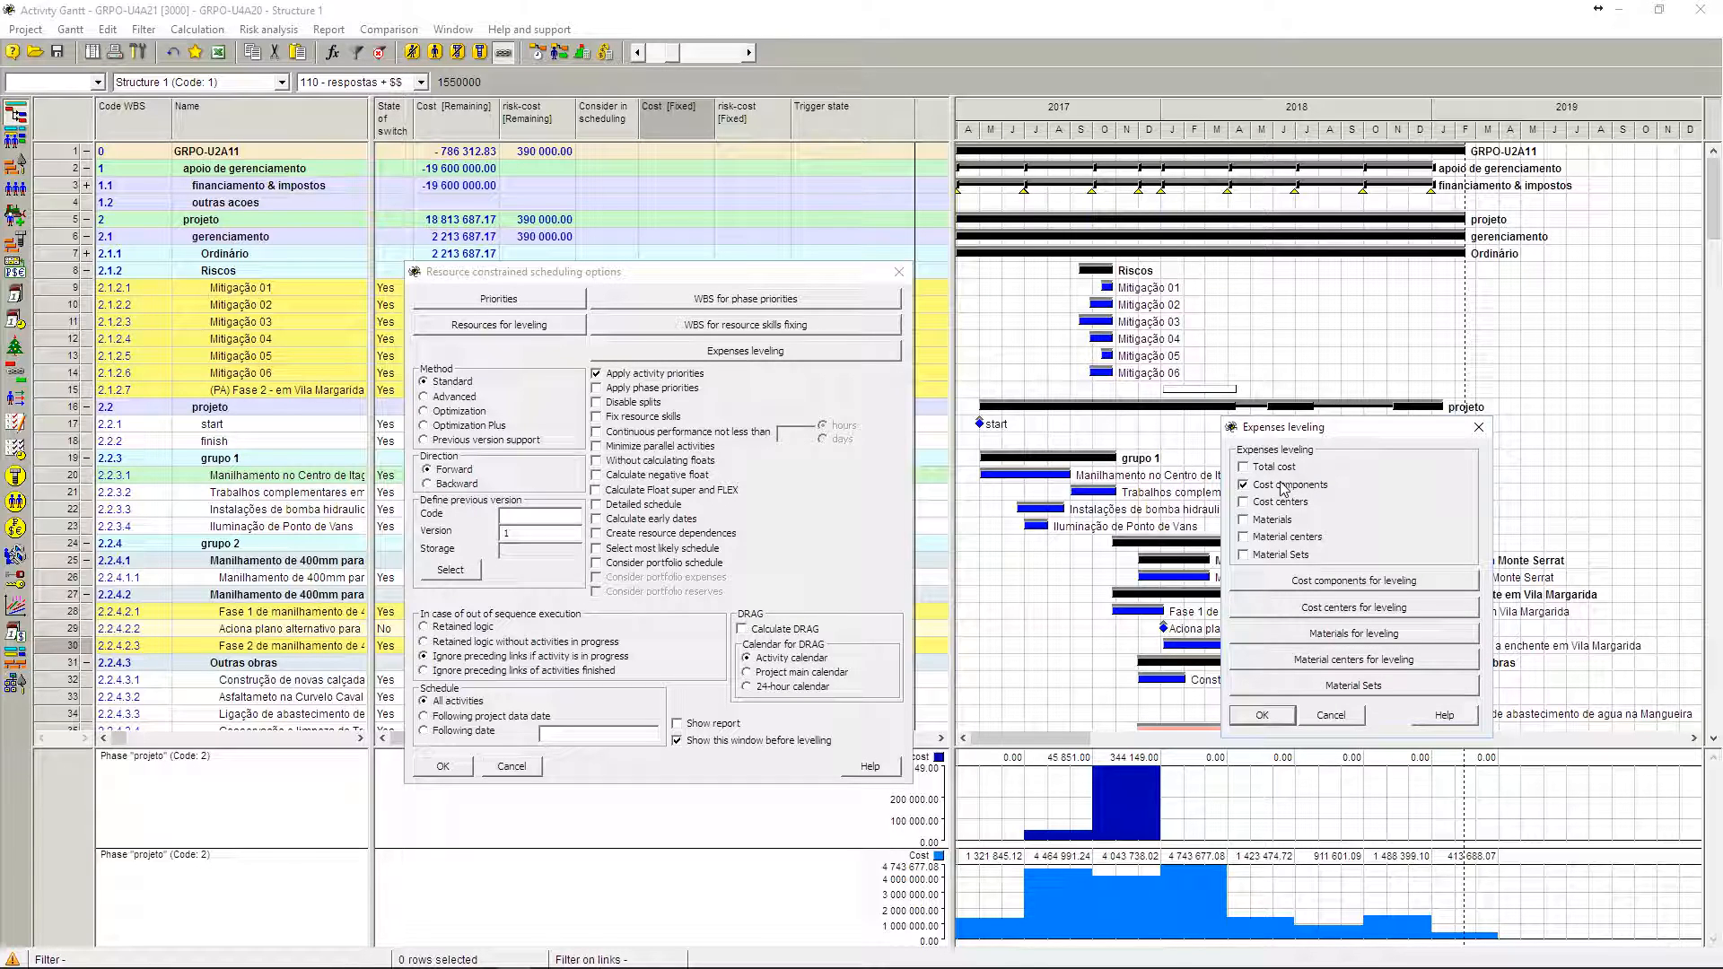
click(1328, 582)
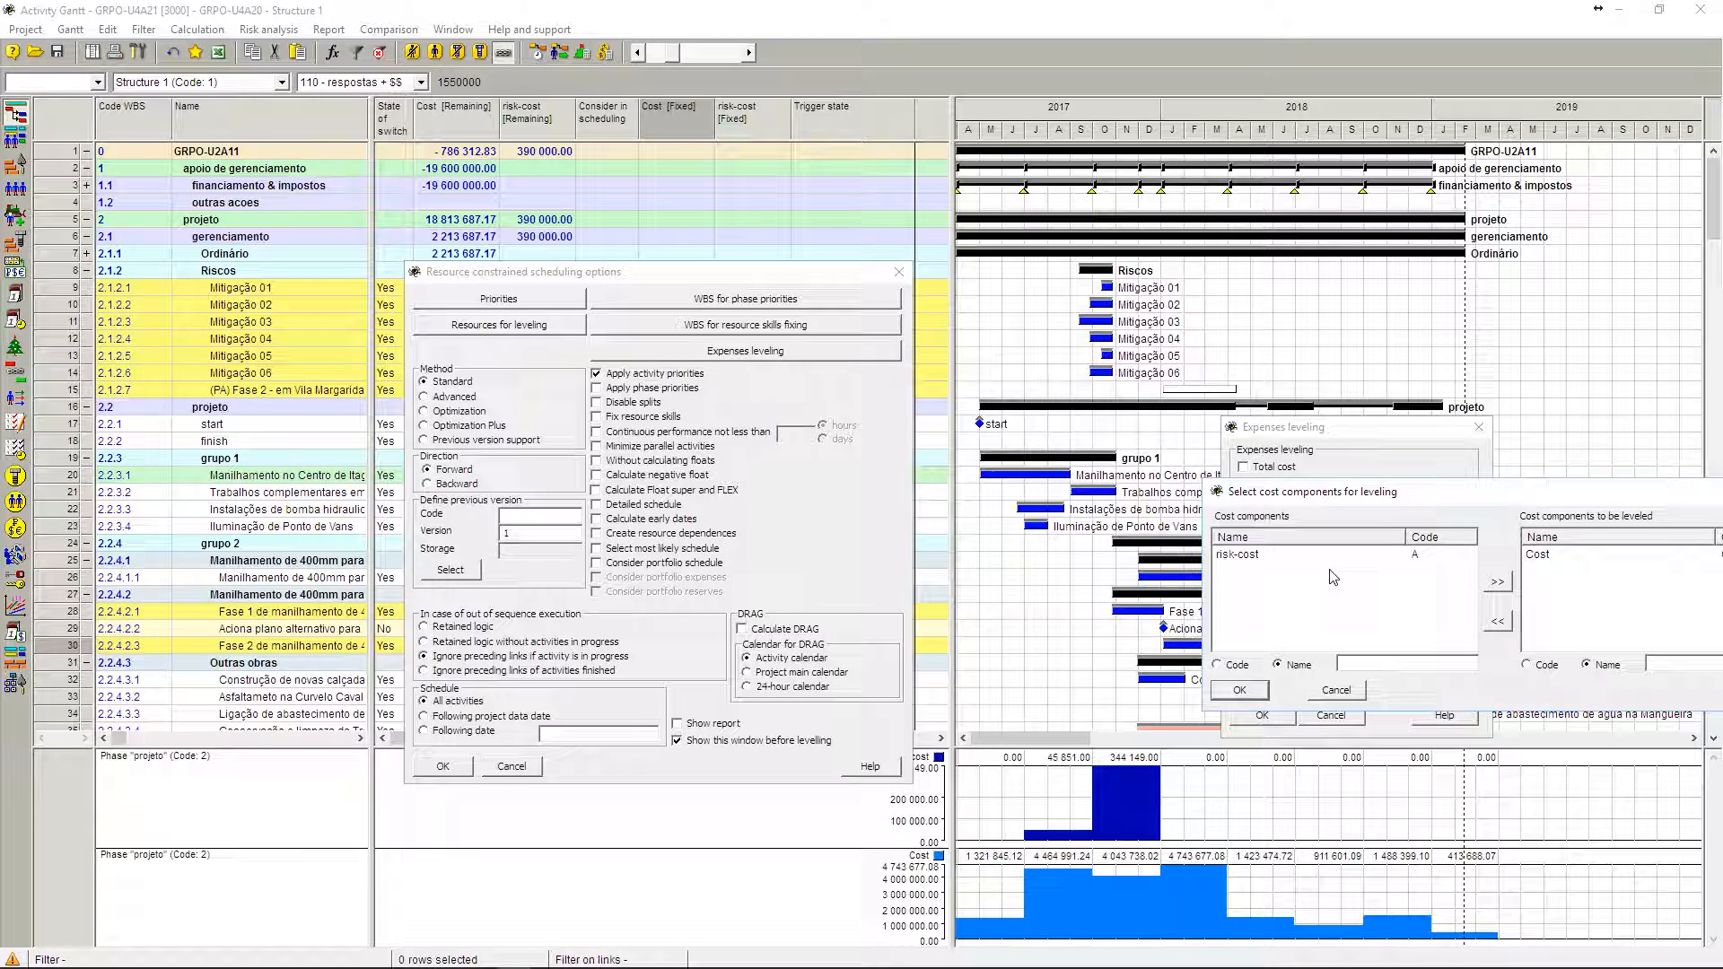
click(1571, 555)
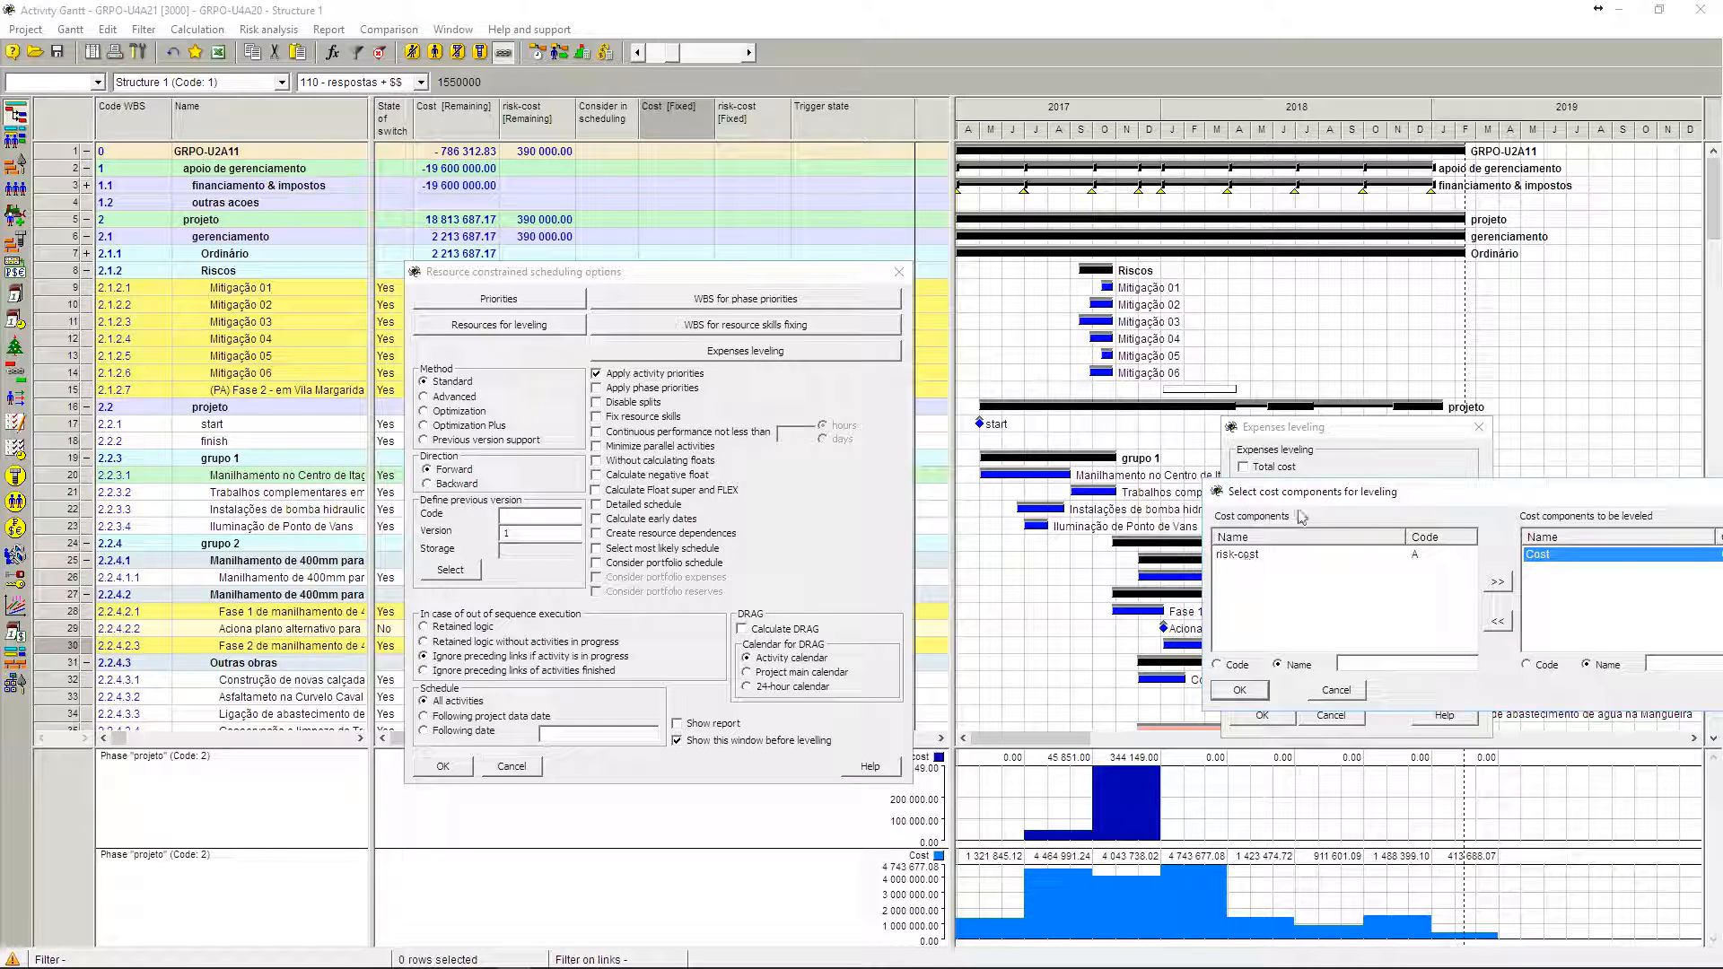
drag(1301, 495, 962, 443)
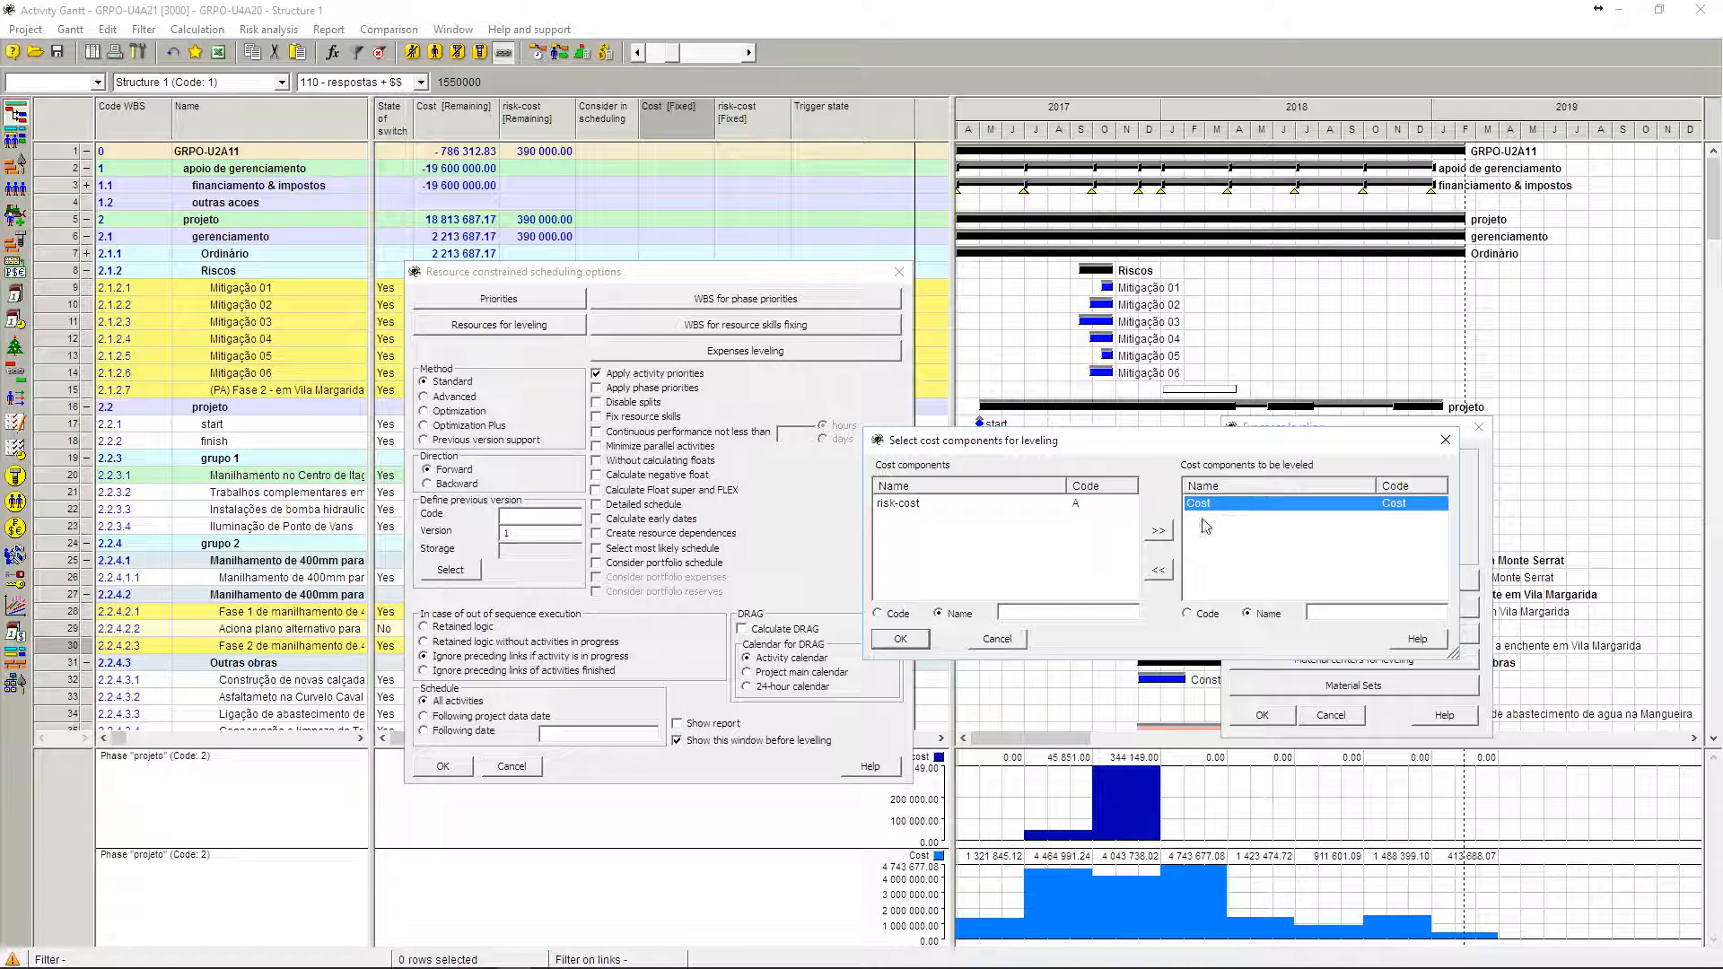
click(996, 641)
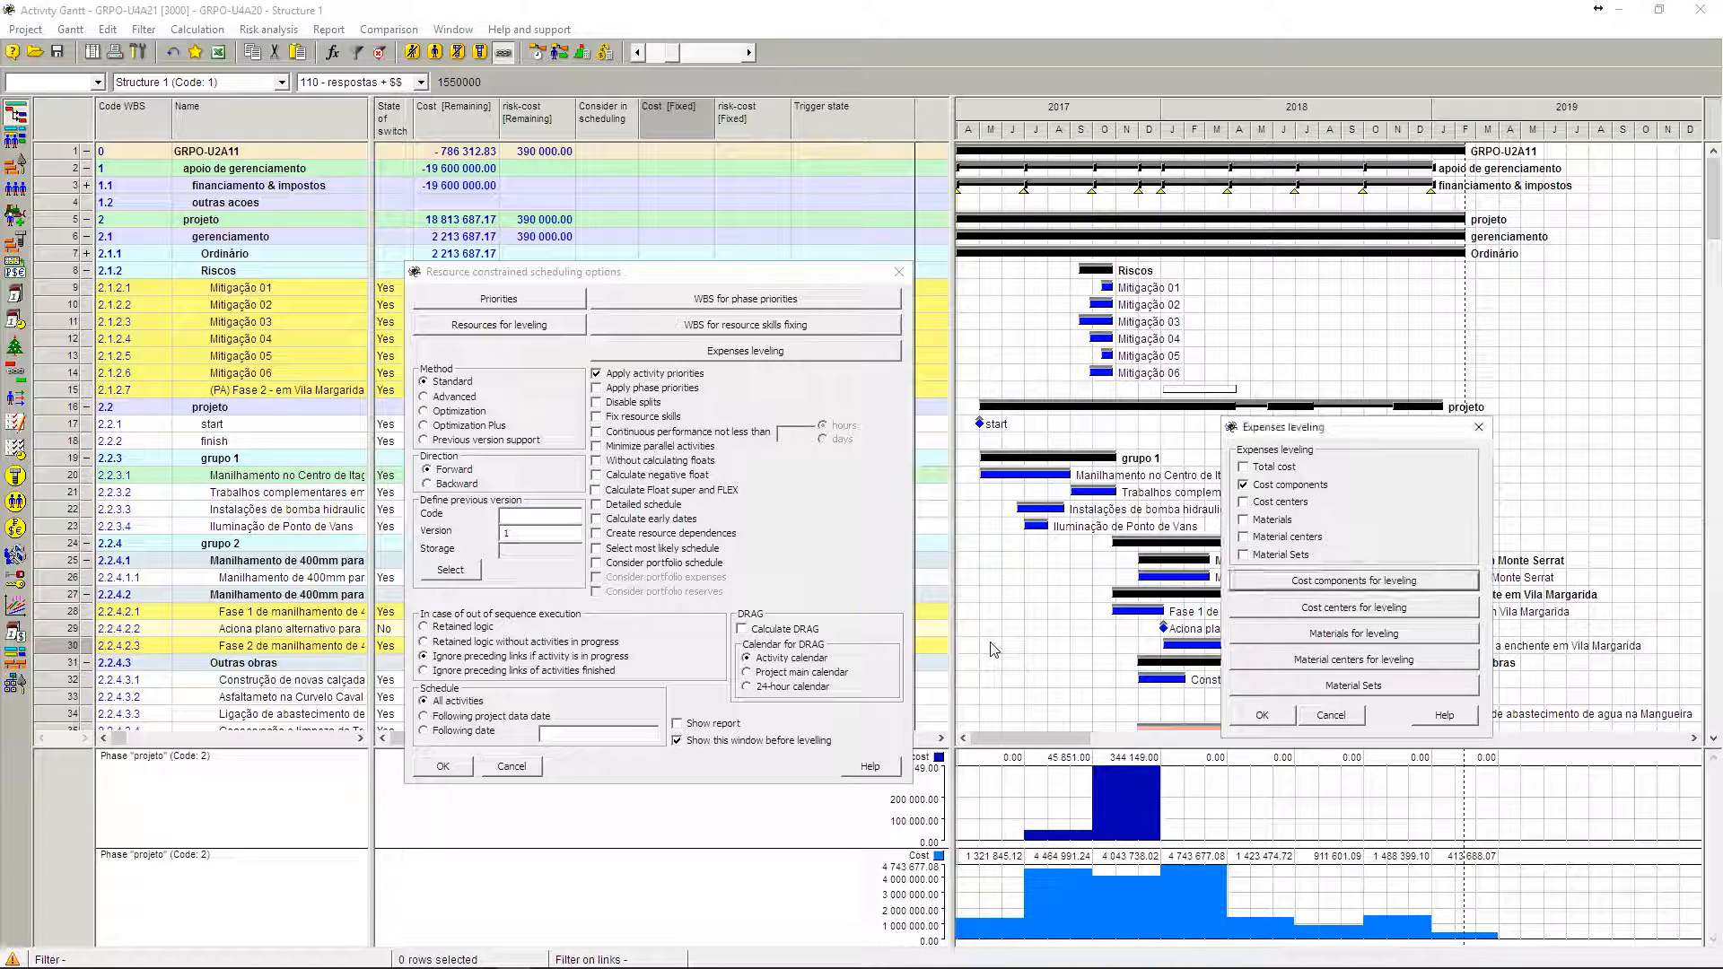
click(1479, 428)
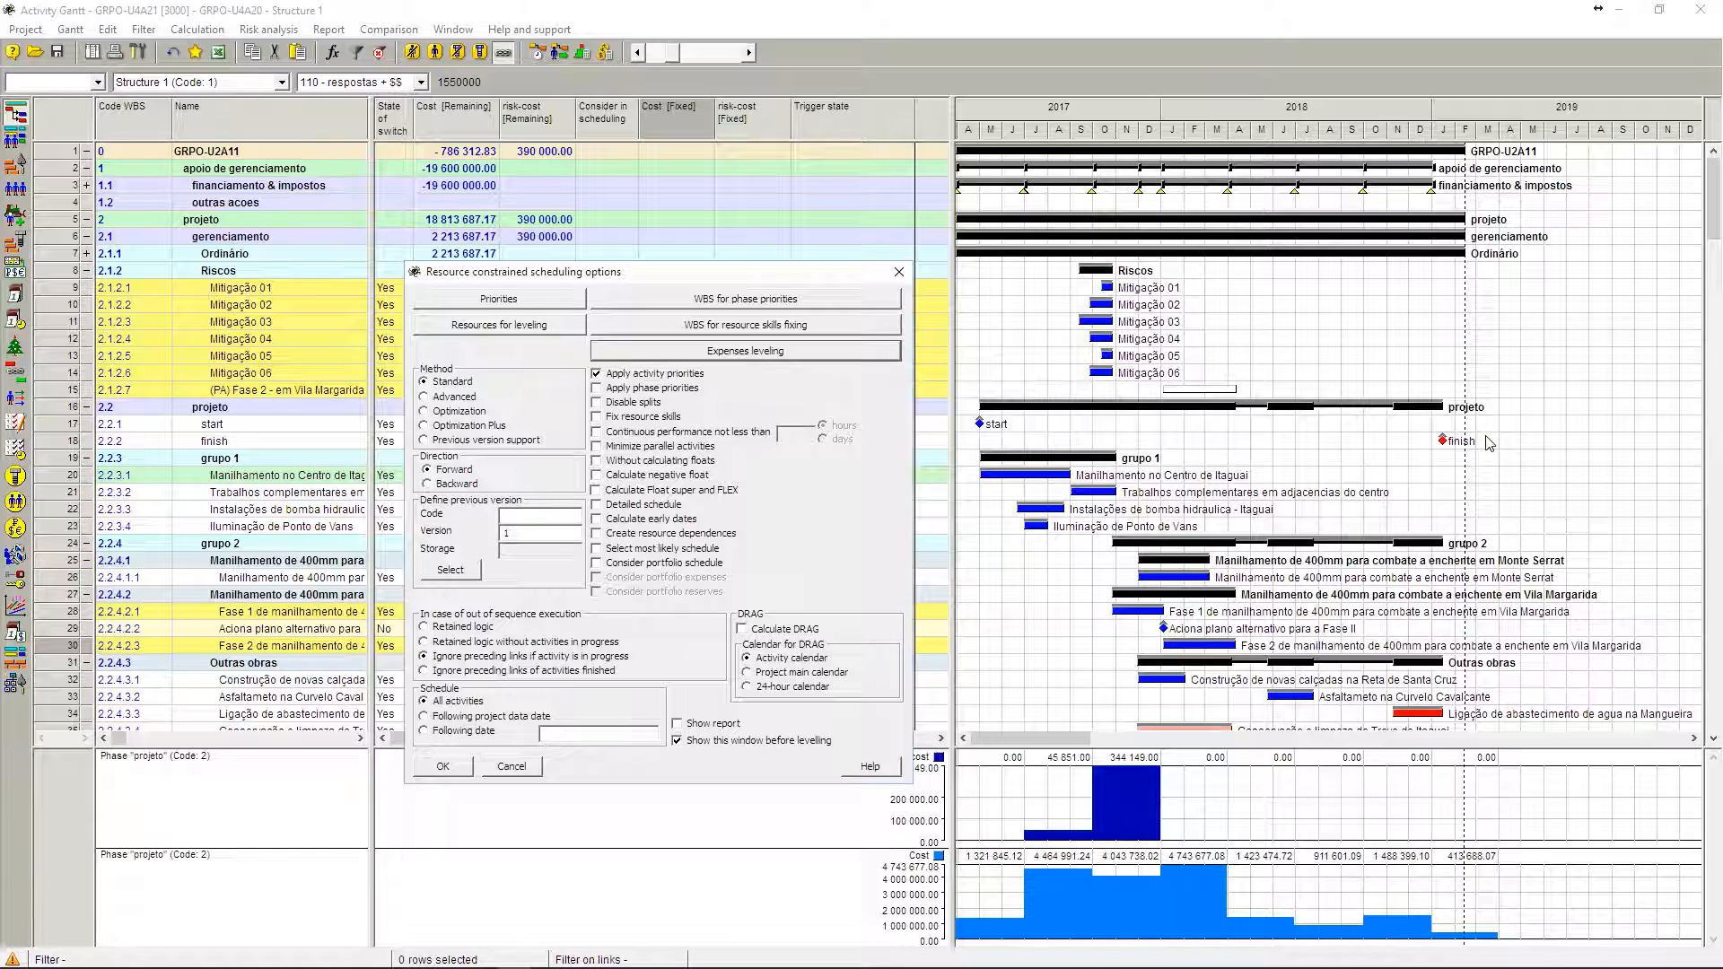
click(443, 767)
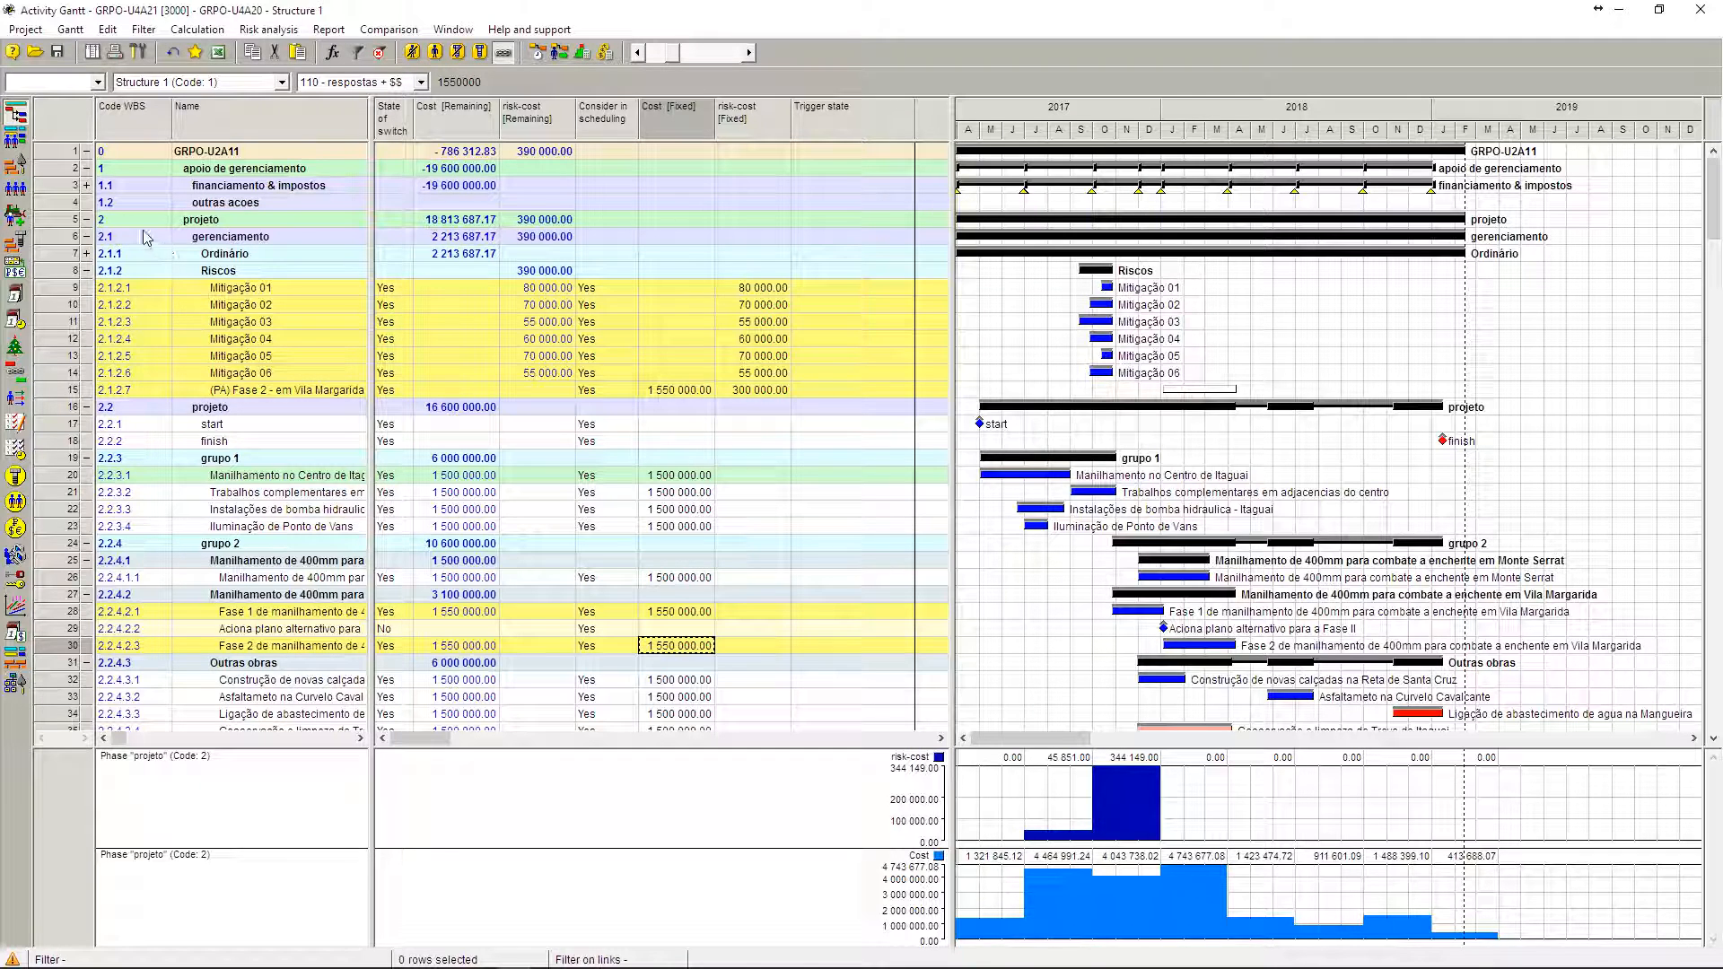
Step: Expand the financiamento & impostos phase and its externos and tributos e impostos locais subphases to show their activities
click(87, 186)
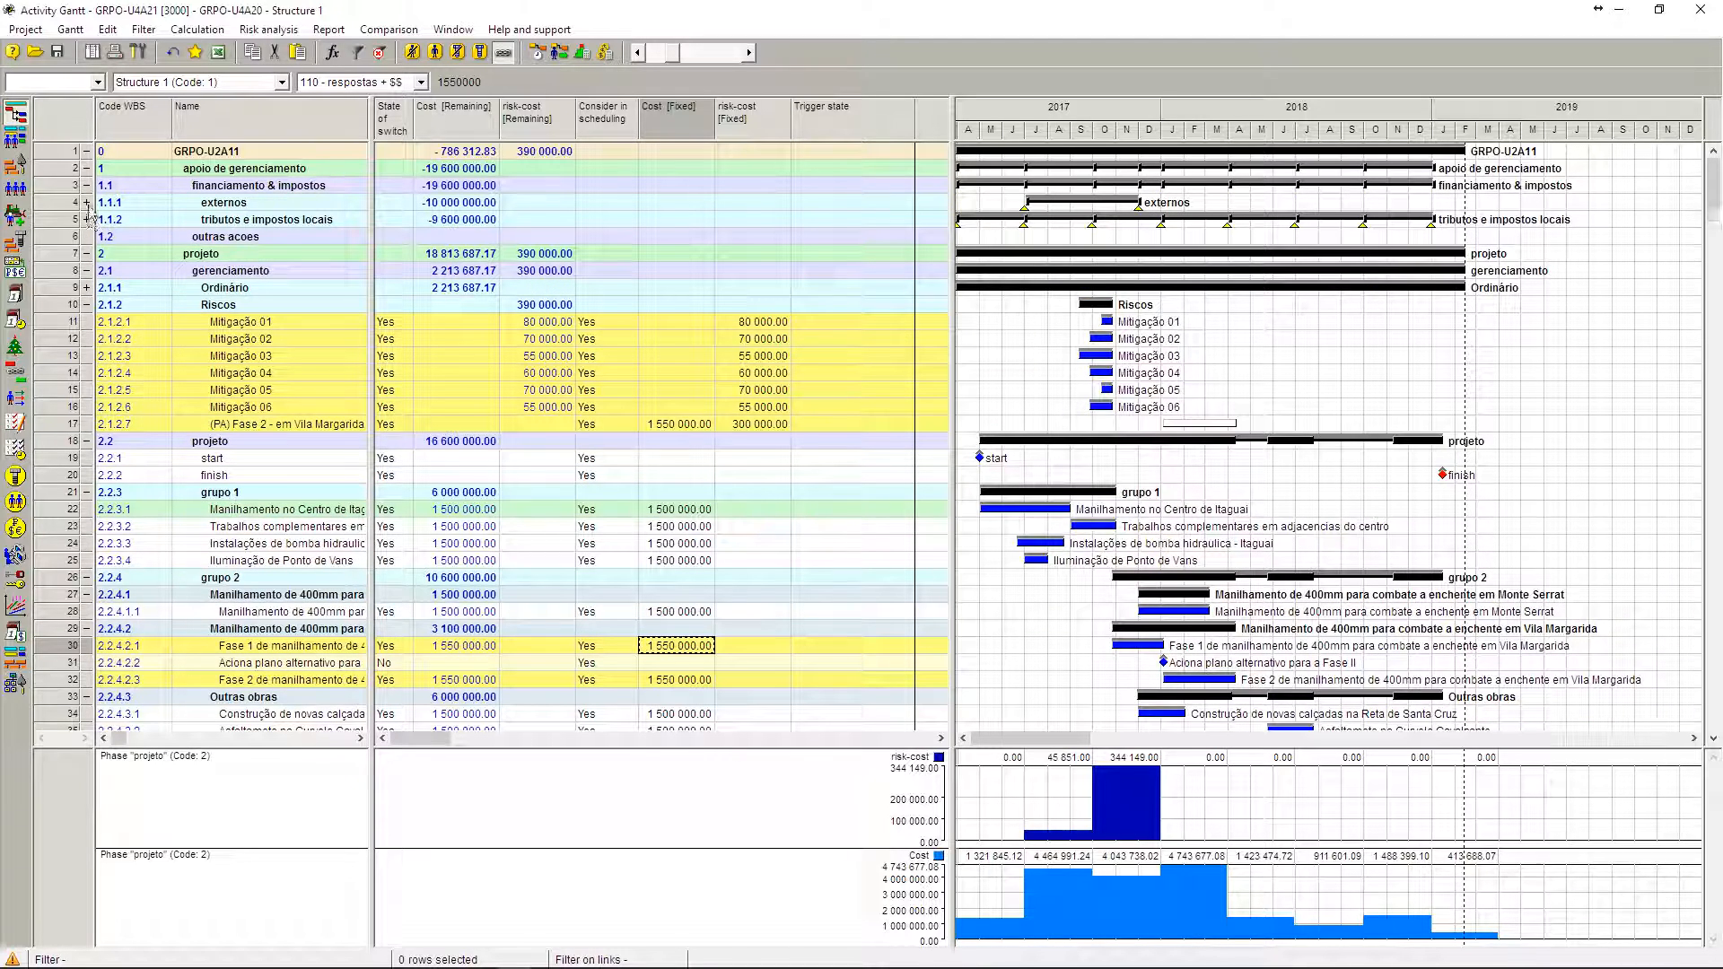
click(88, 203)
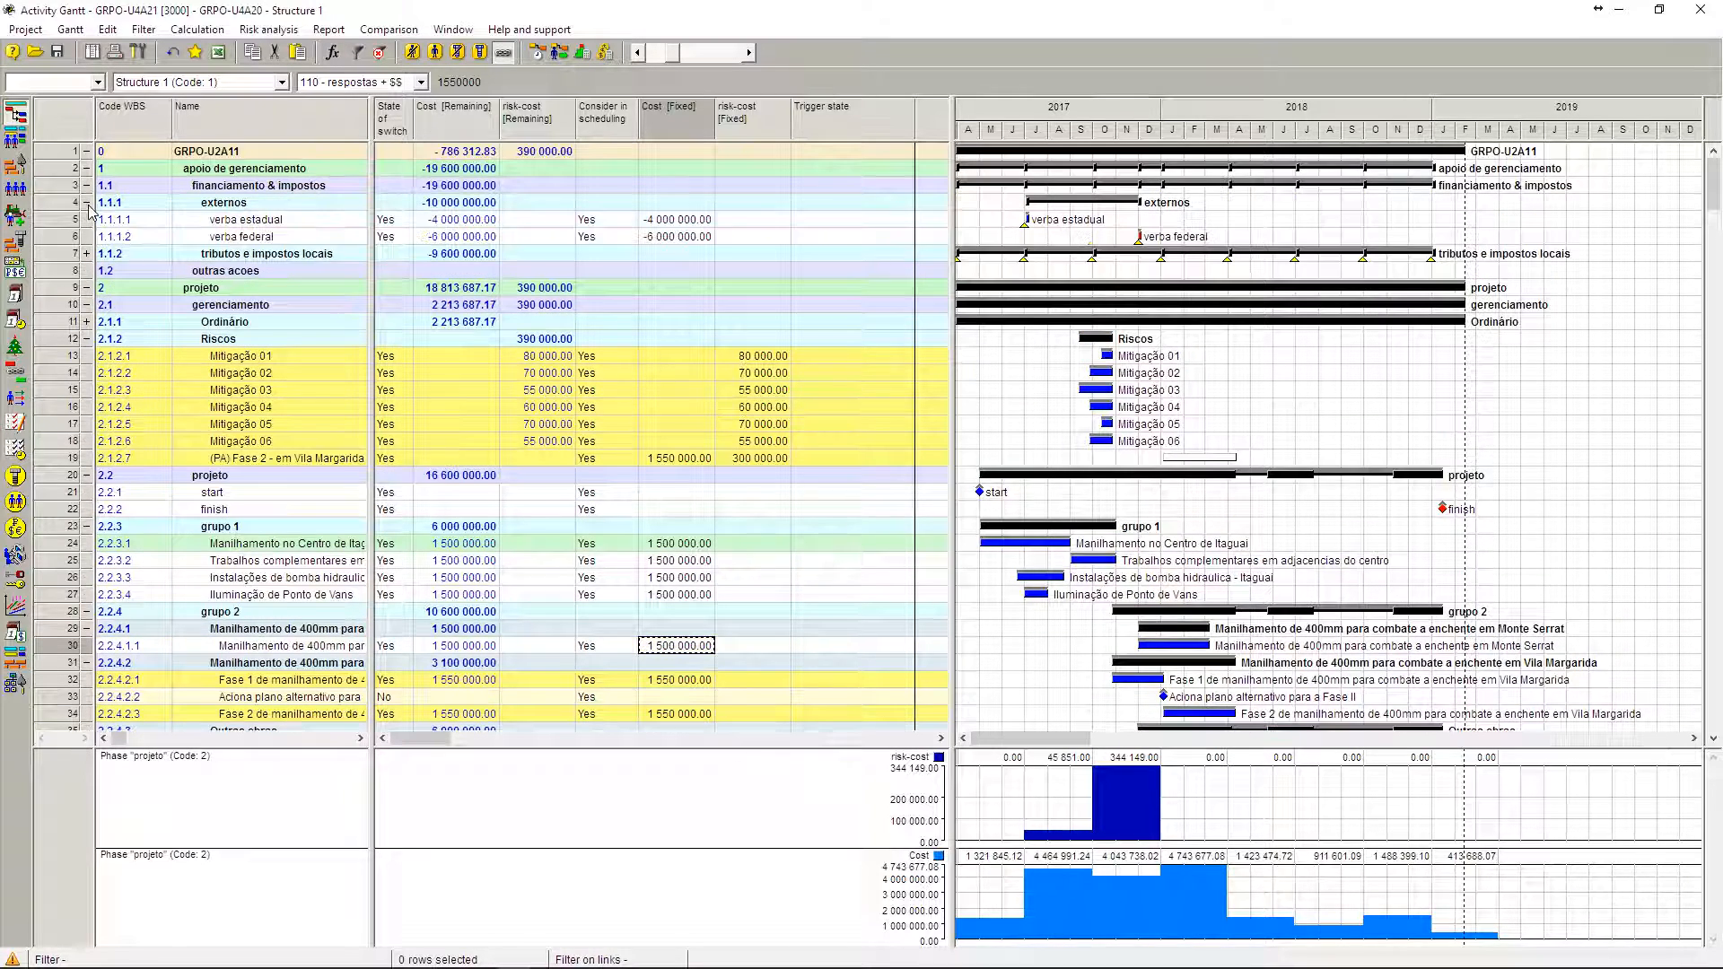
click(87, 254)
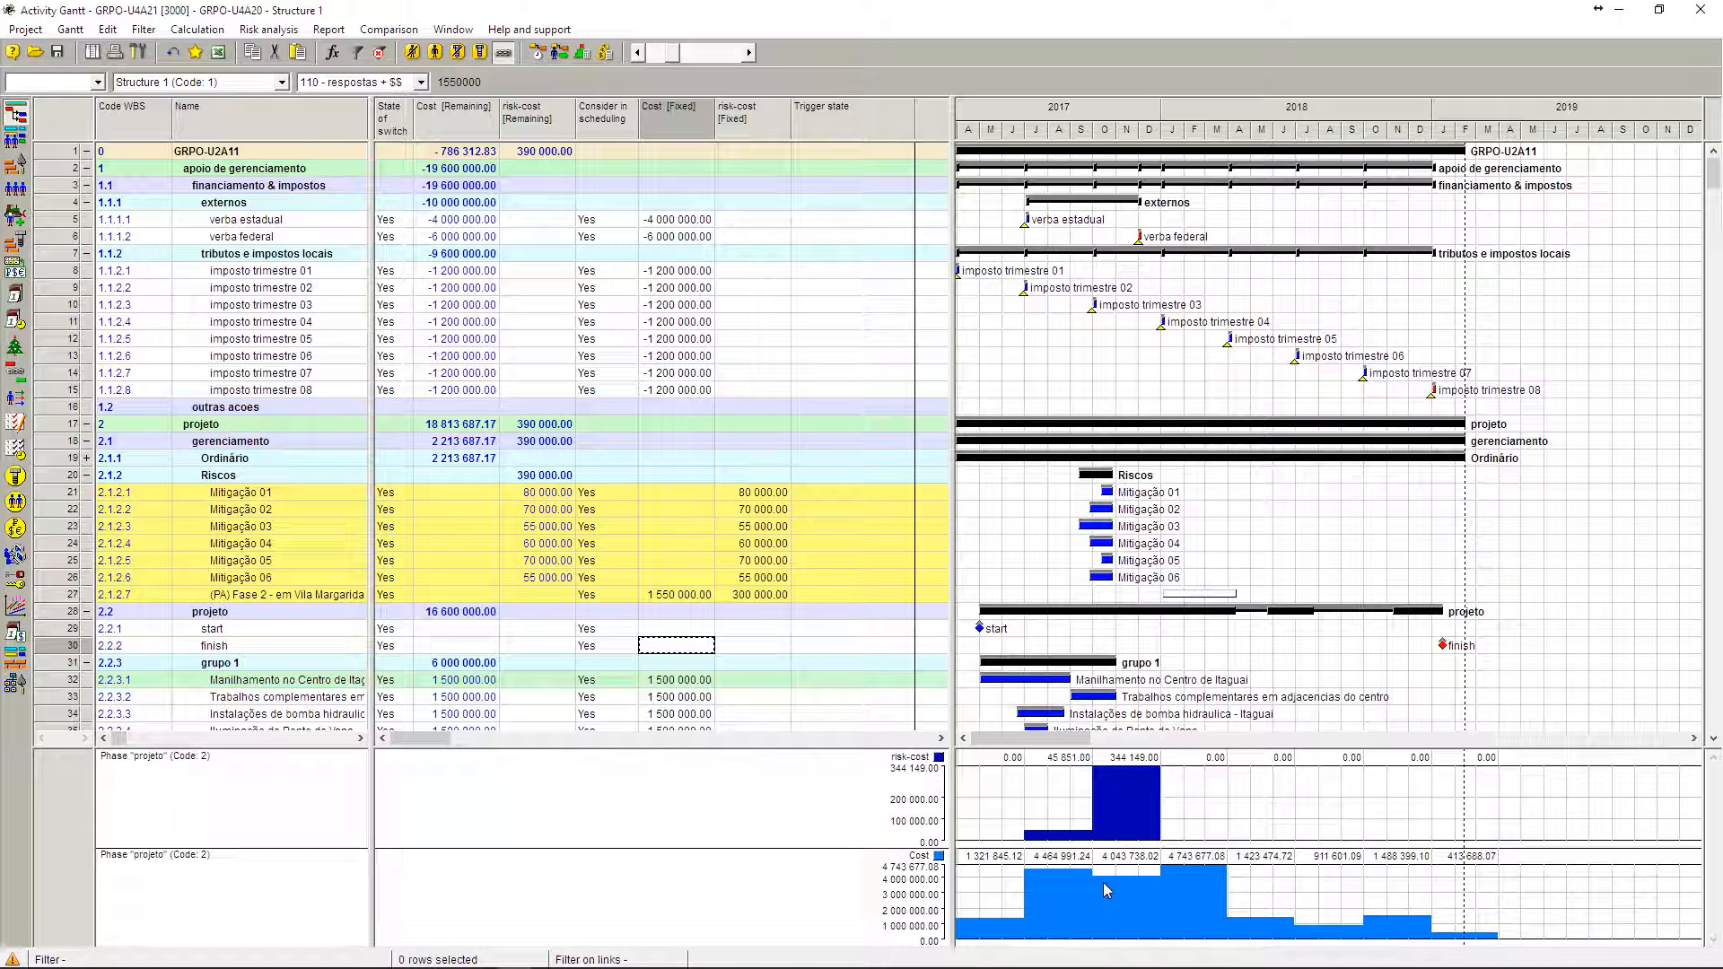
Step: Sum the remaining risk-costs of Mitigação 01 through Mitigação 06 under the Riscos phase
scroll(1021, 332, down, 6)
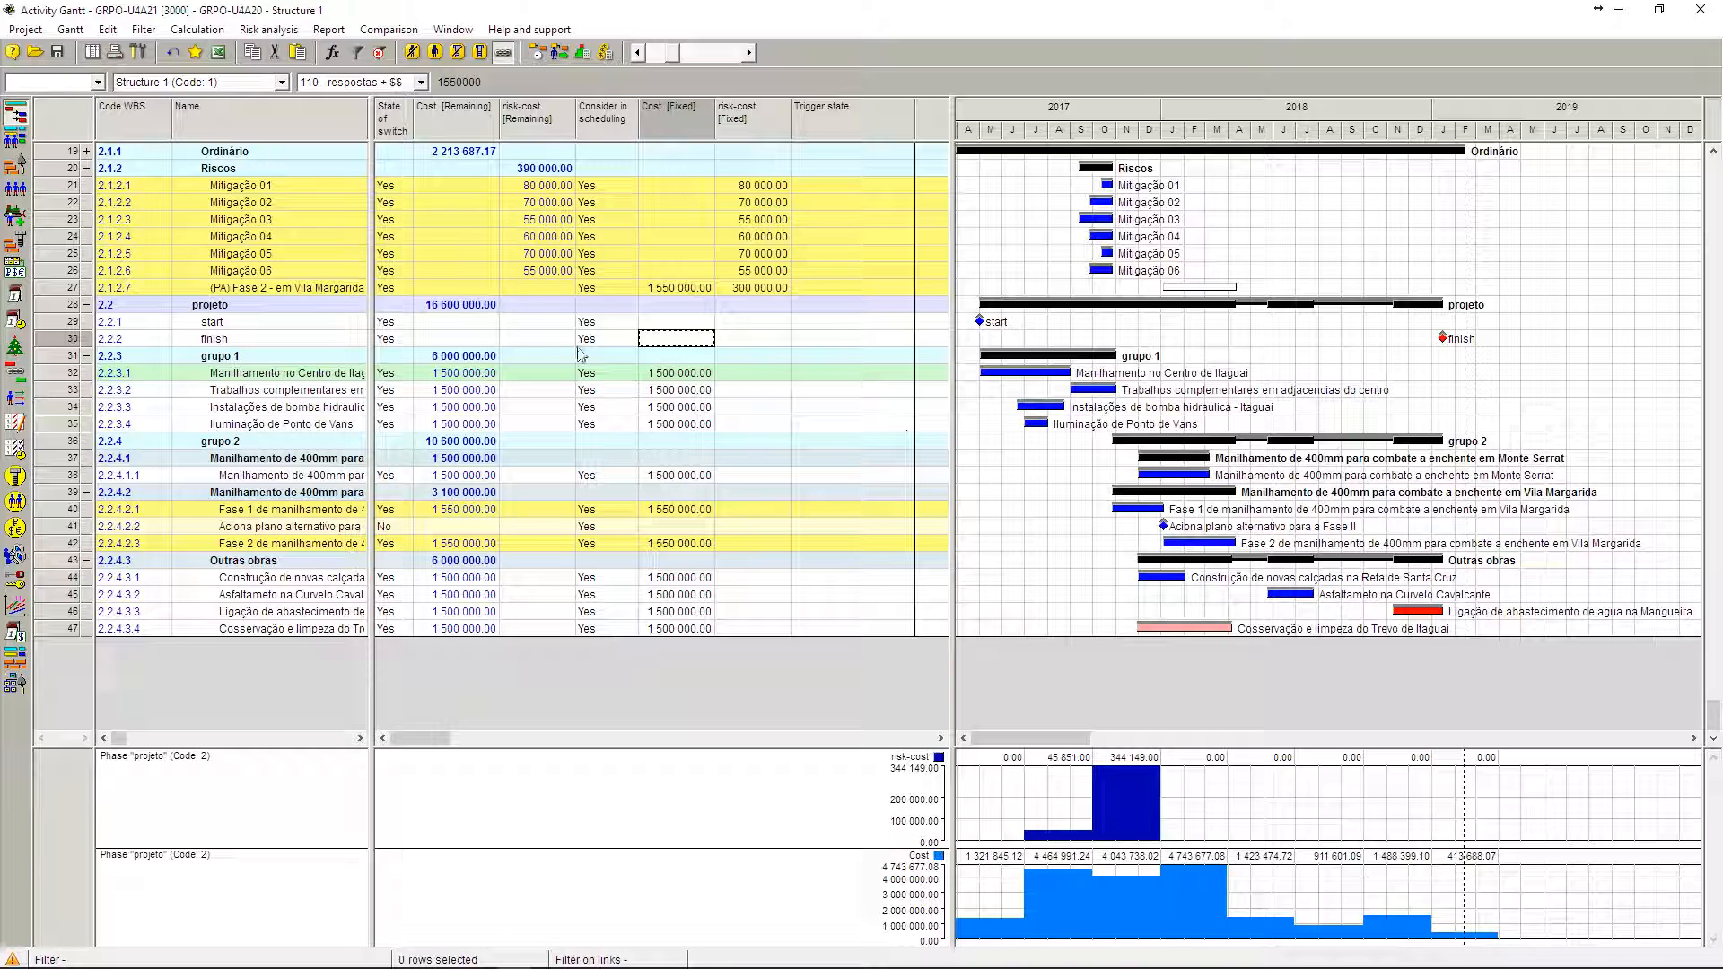
click(282, 186)
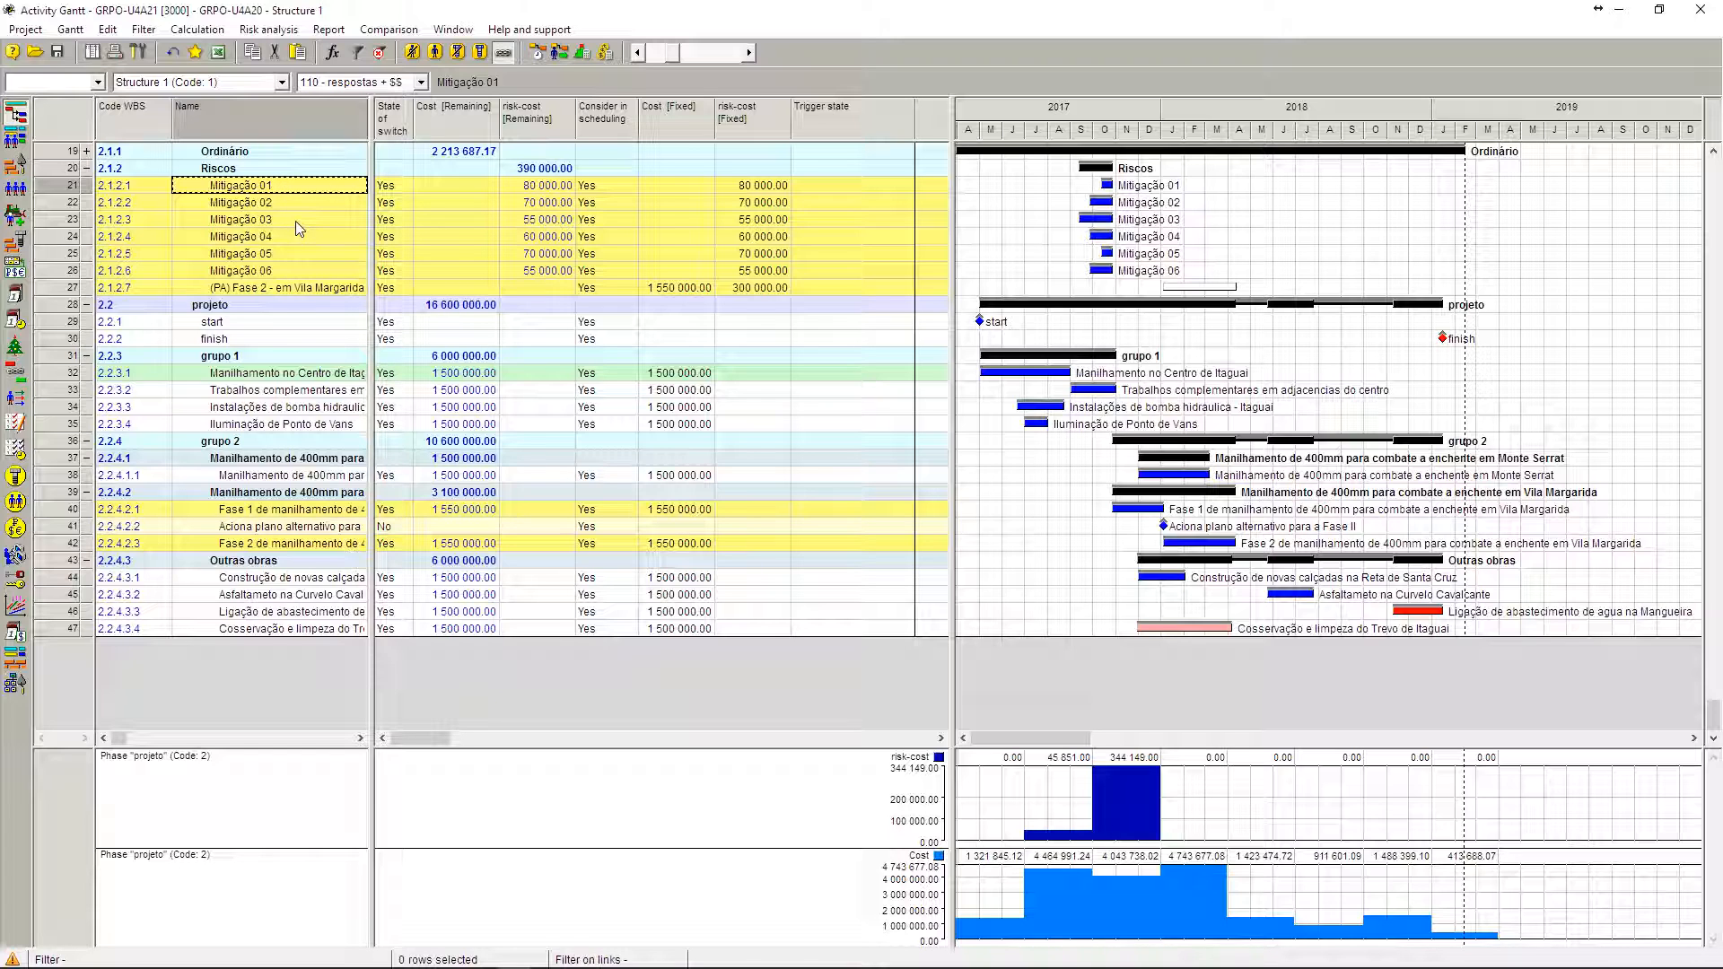
shift+click(307, 272)
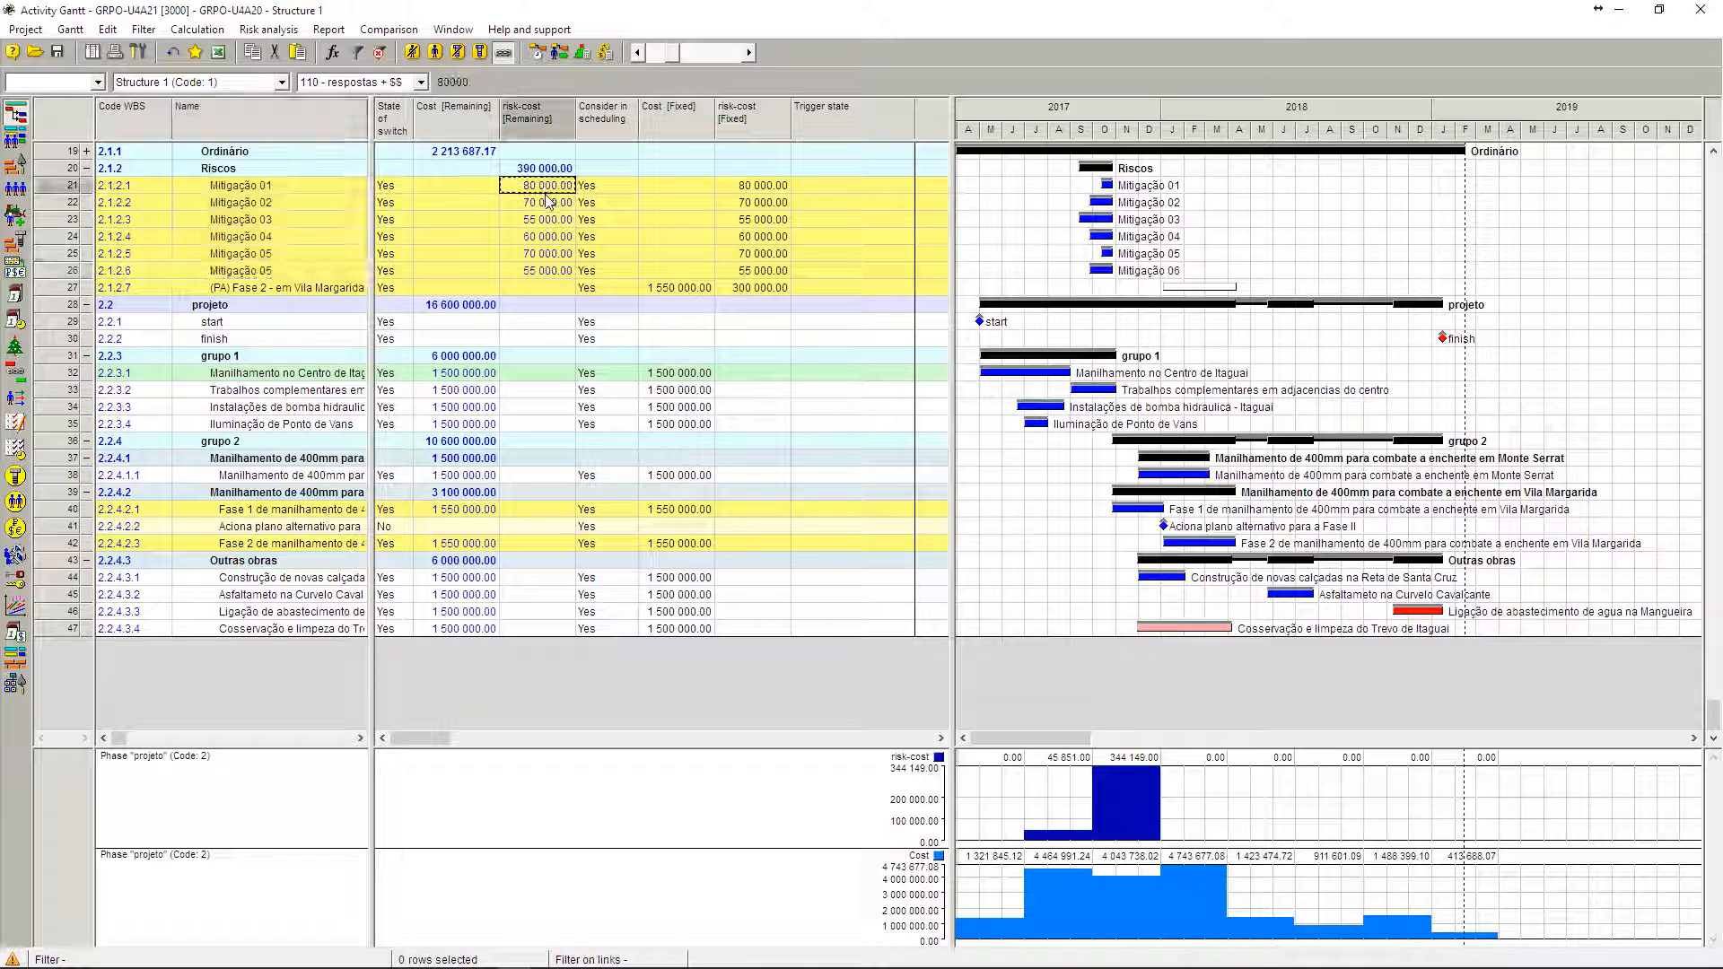
drag(546, 186, 543, 280)
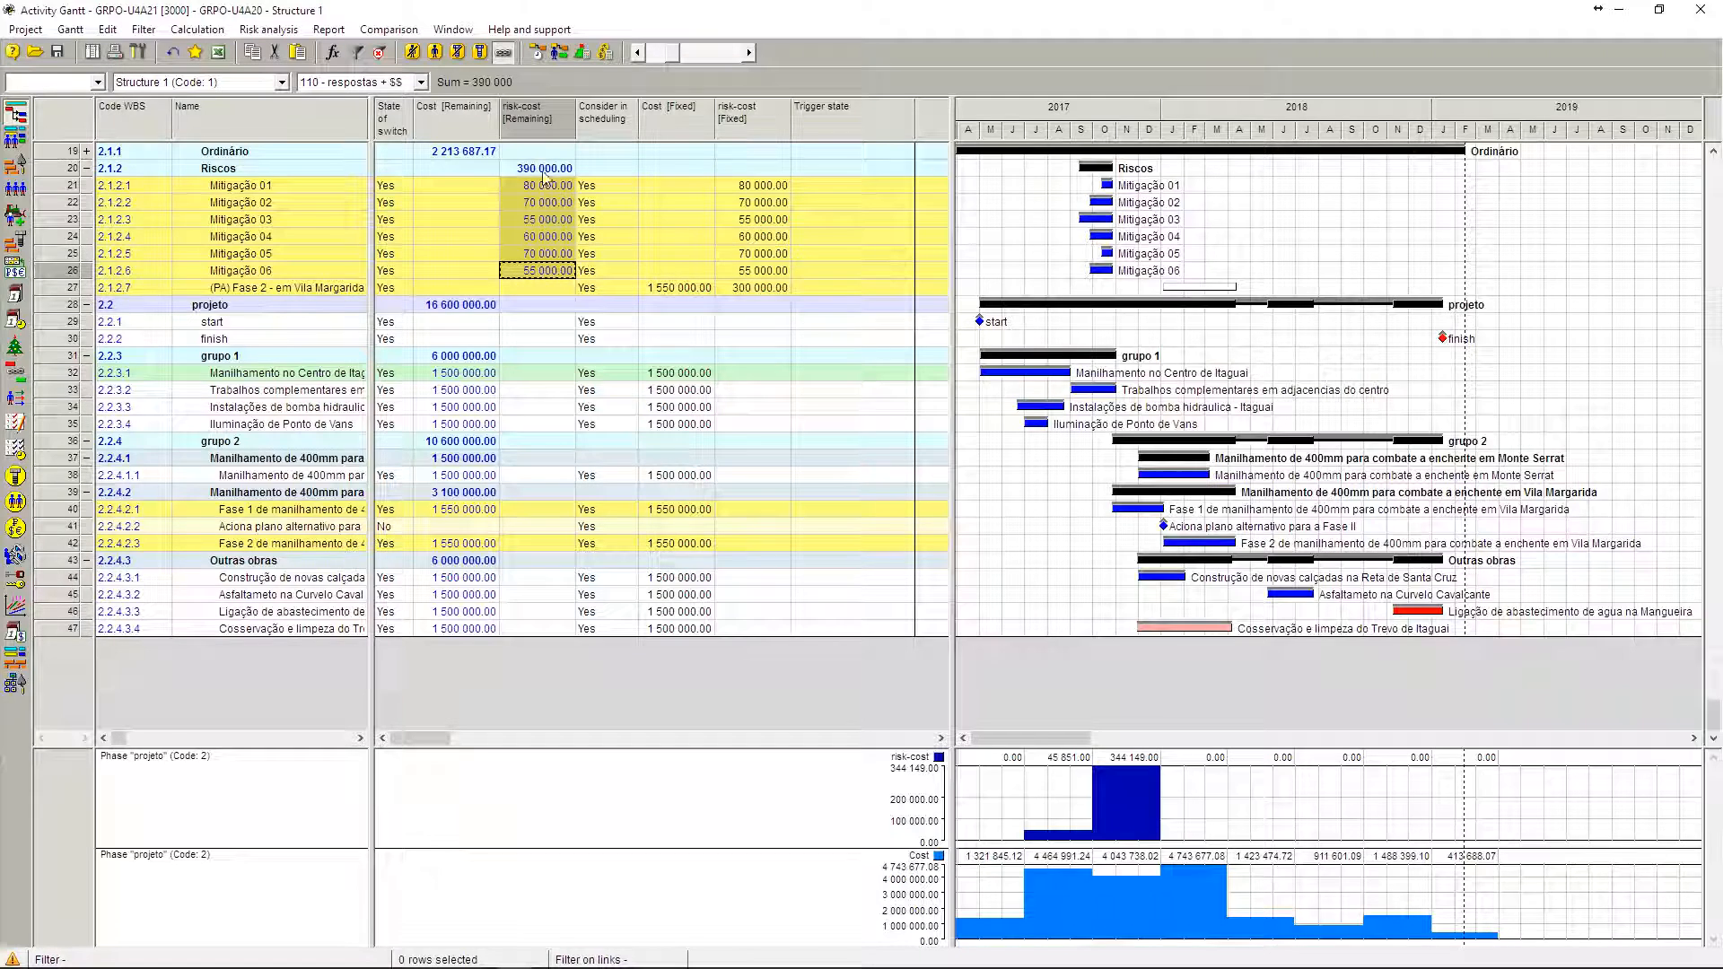
Step: Examine the risk-cost [Fixed] and Cost [Fixed] columns across the project's funding, tax and risk activities
scroll(588, 407, up, 6)
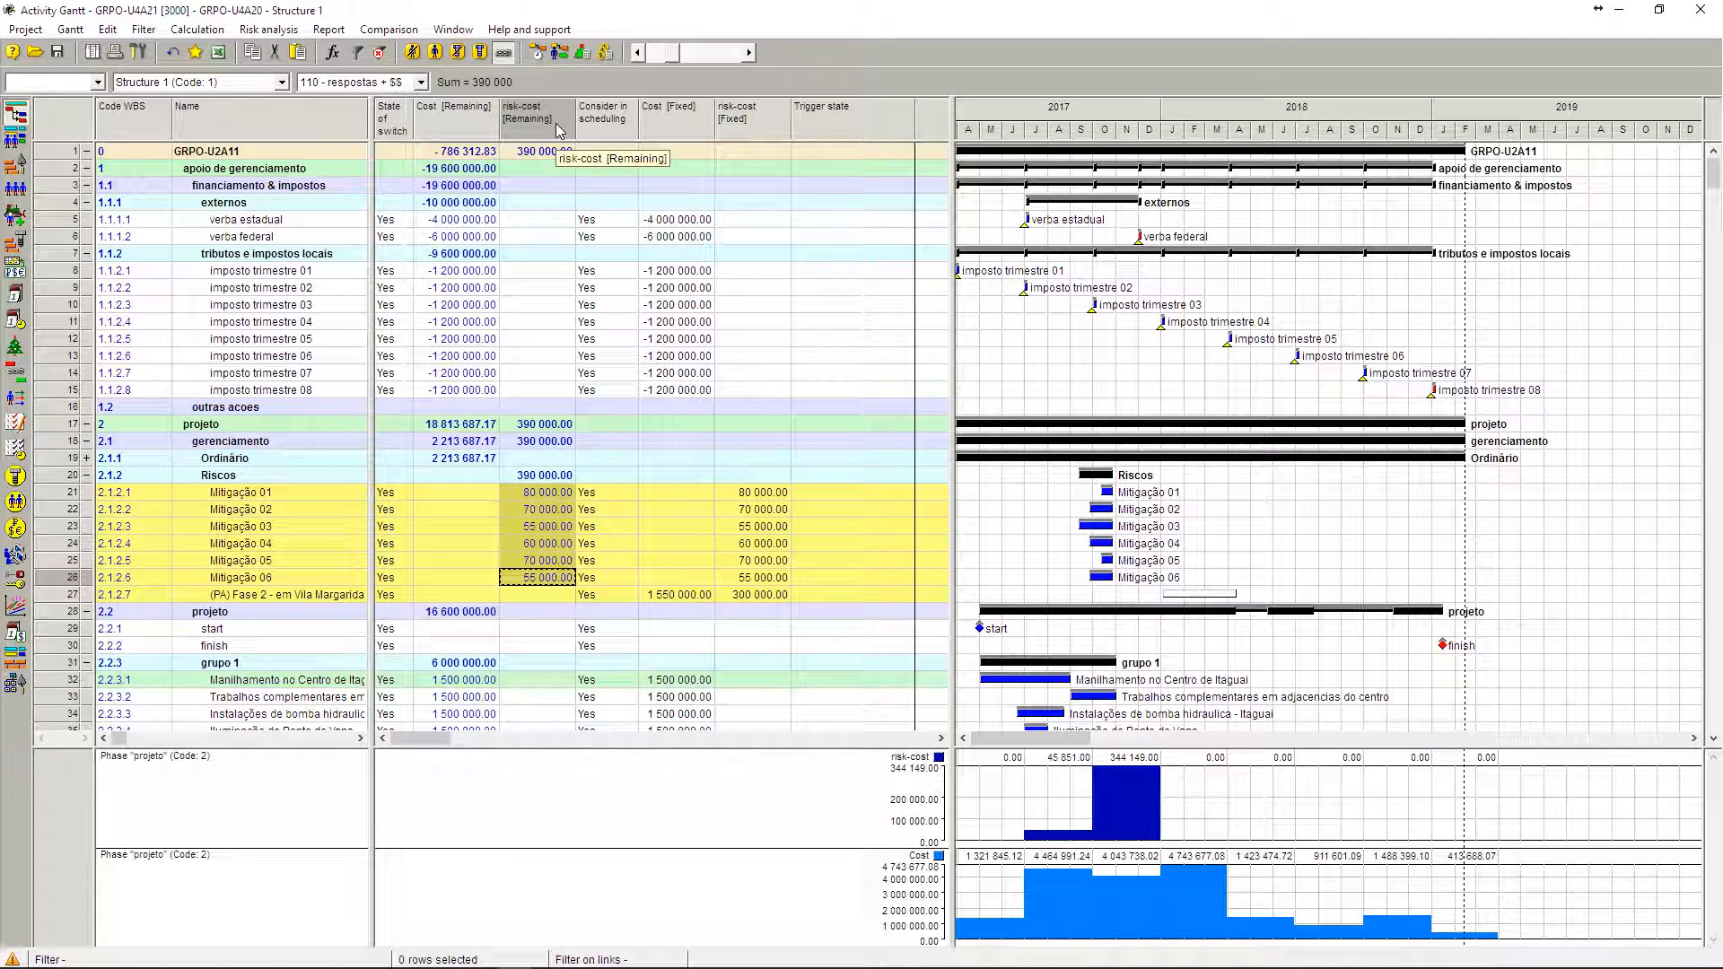
click(759, 119)
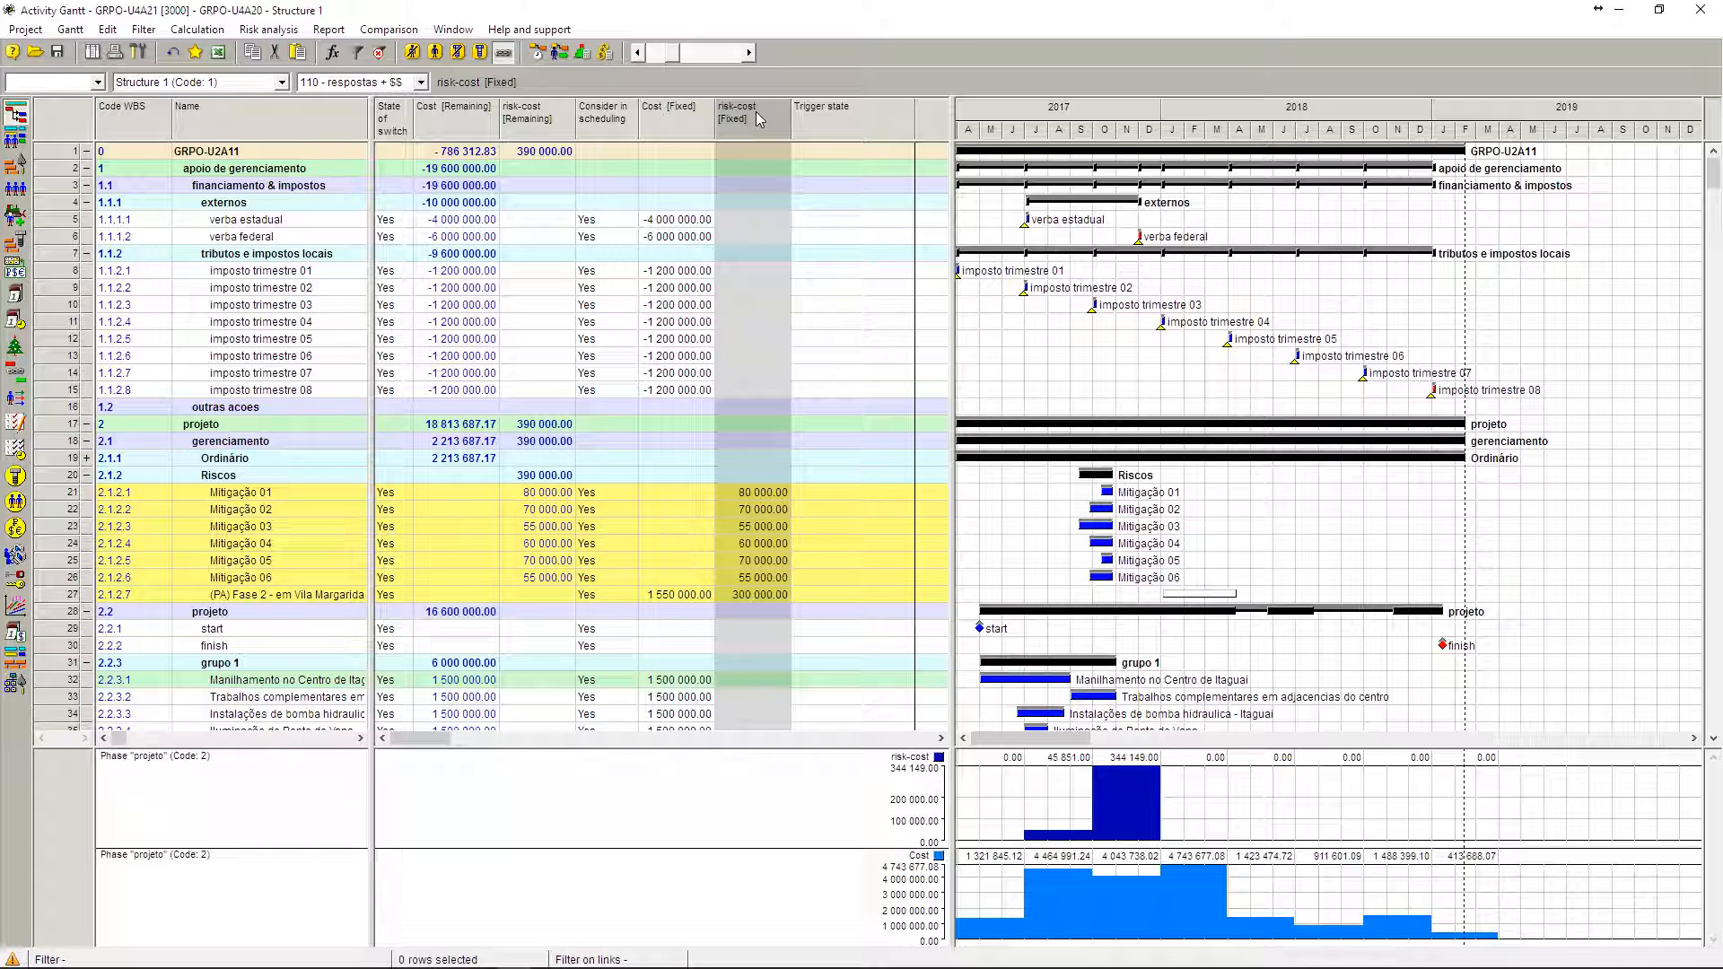
click(665, 132)
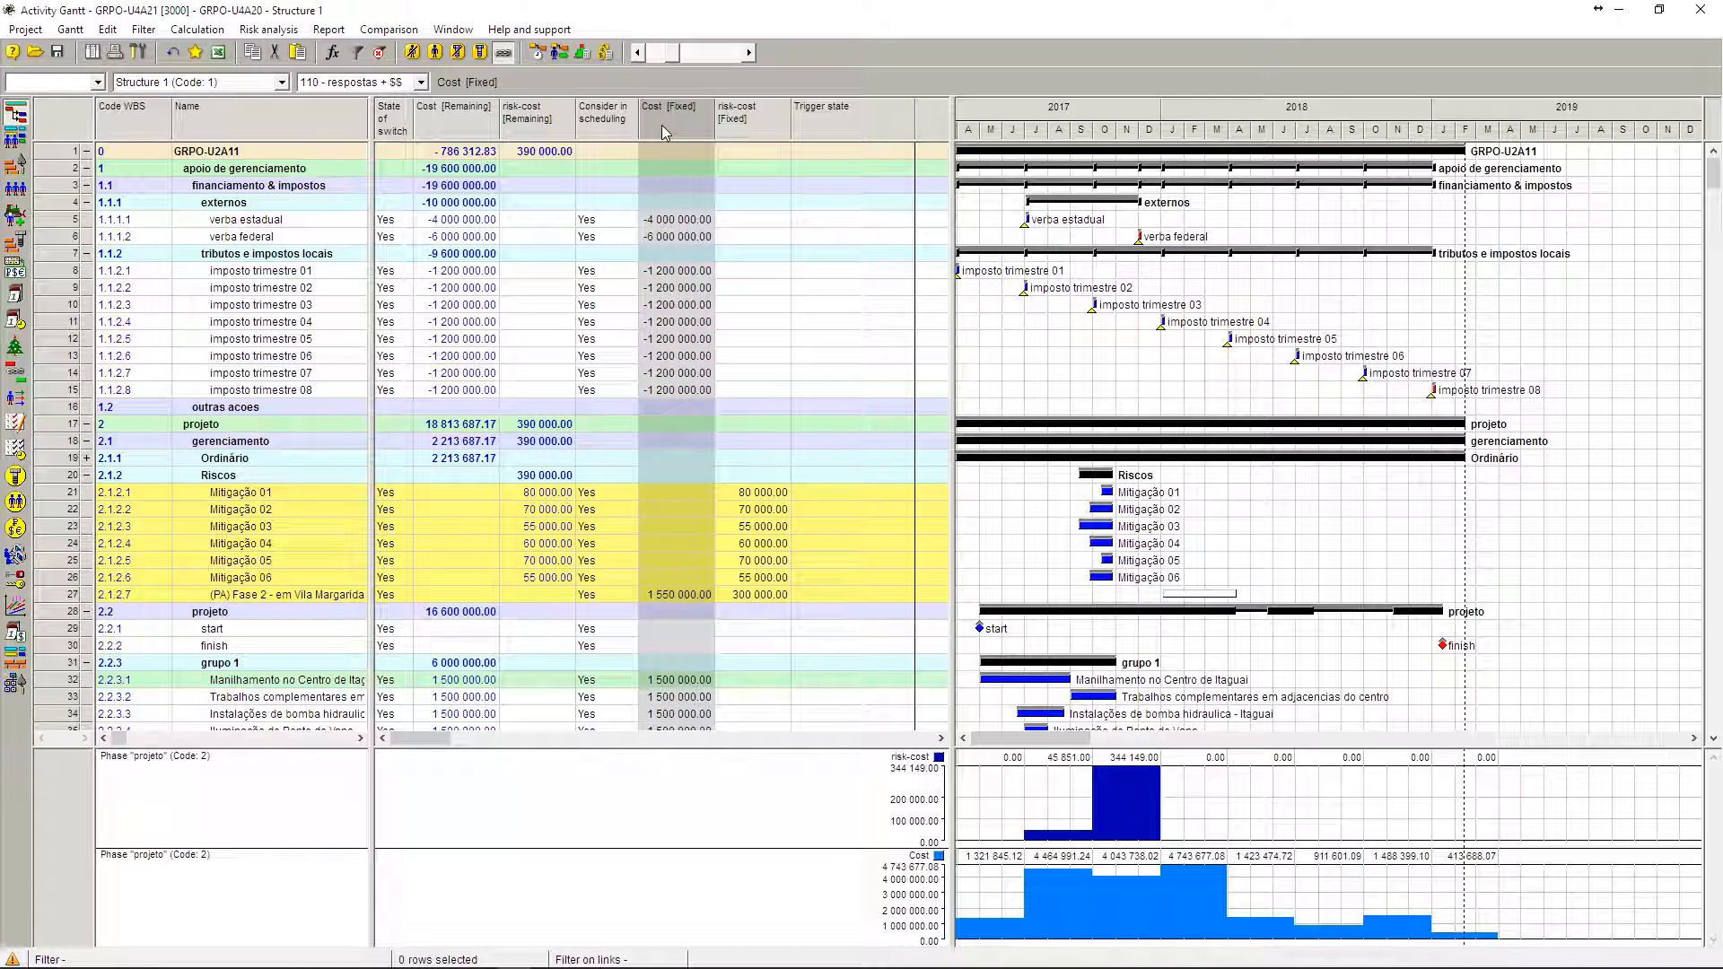
Step: Compare the Riscos activities with the remaining costs of Fase 1 and Fase 2 de manilhamento in Vila Margarida
scroll(676, 216, down, 5)
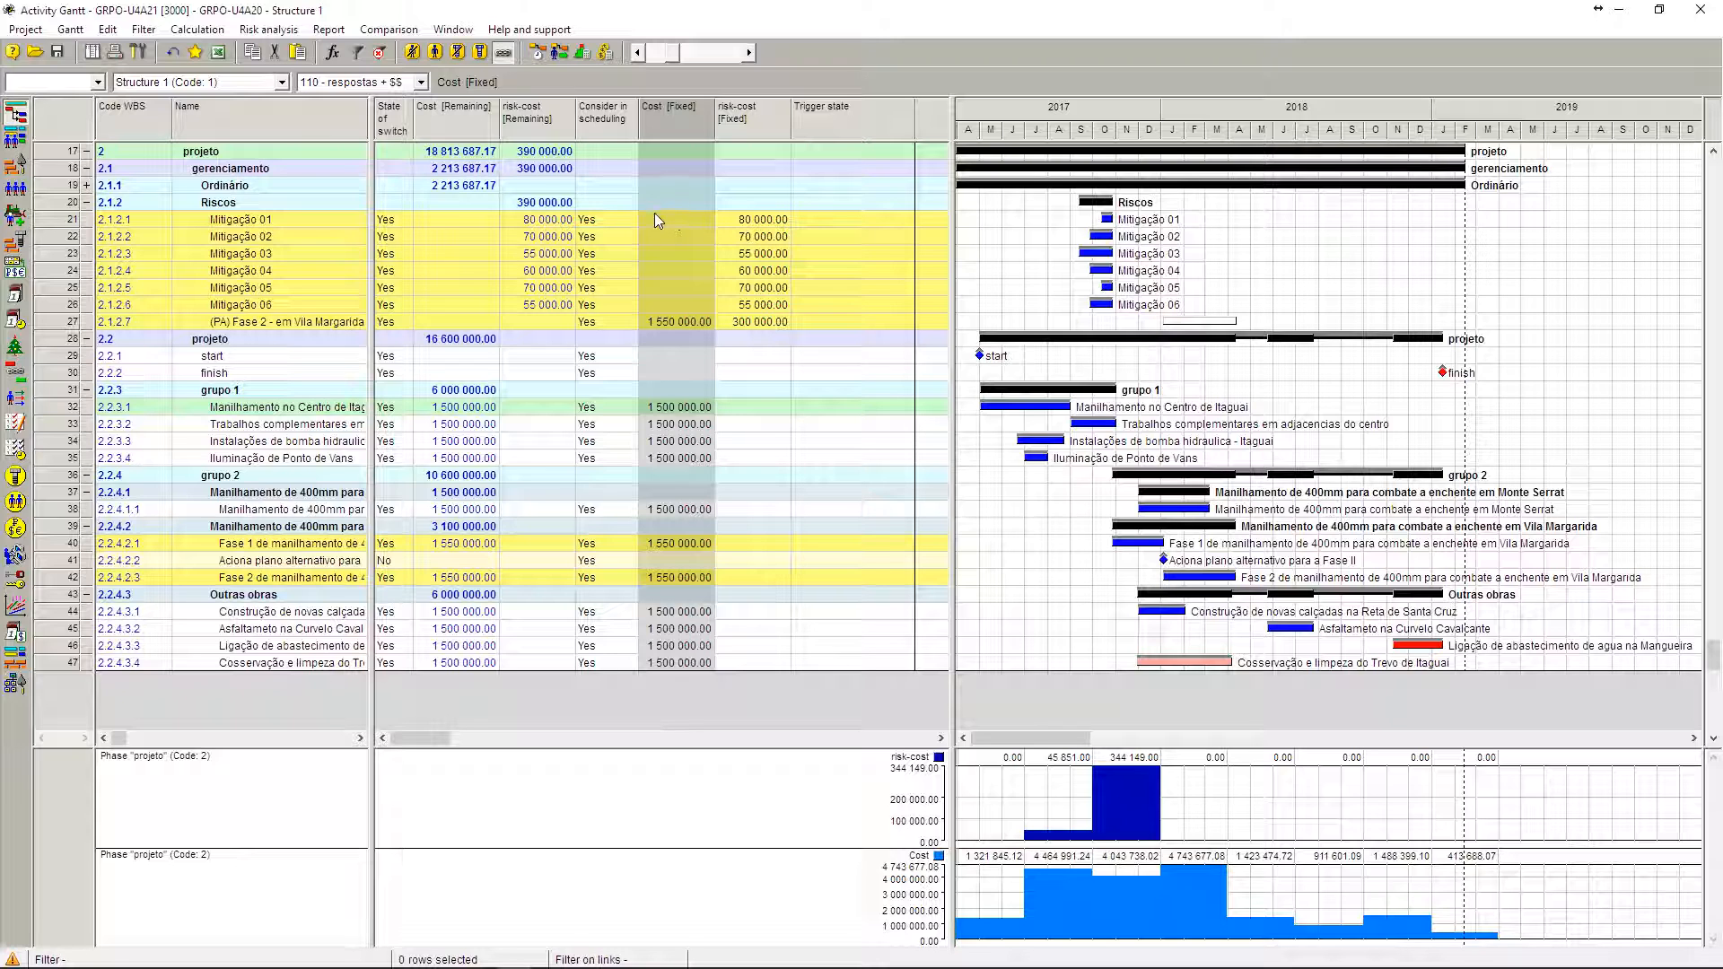
click(238, 223)
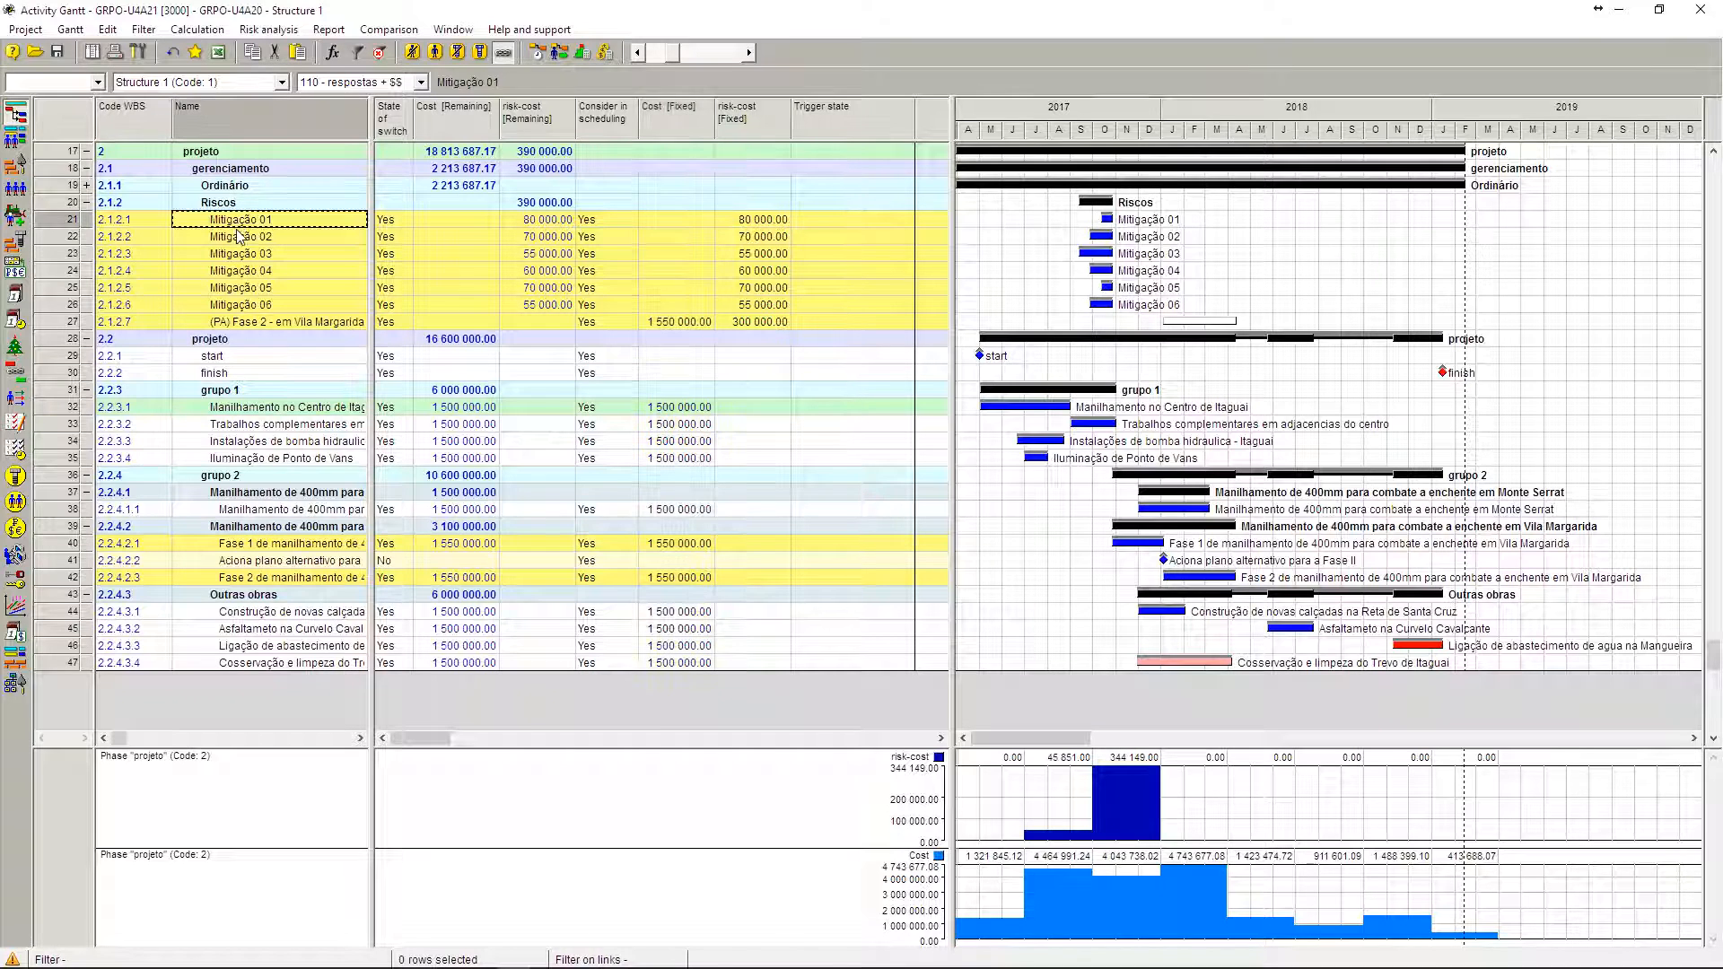
shift+click(250, 329)
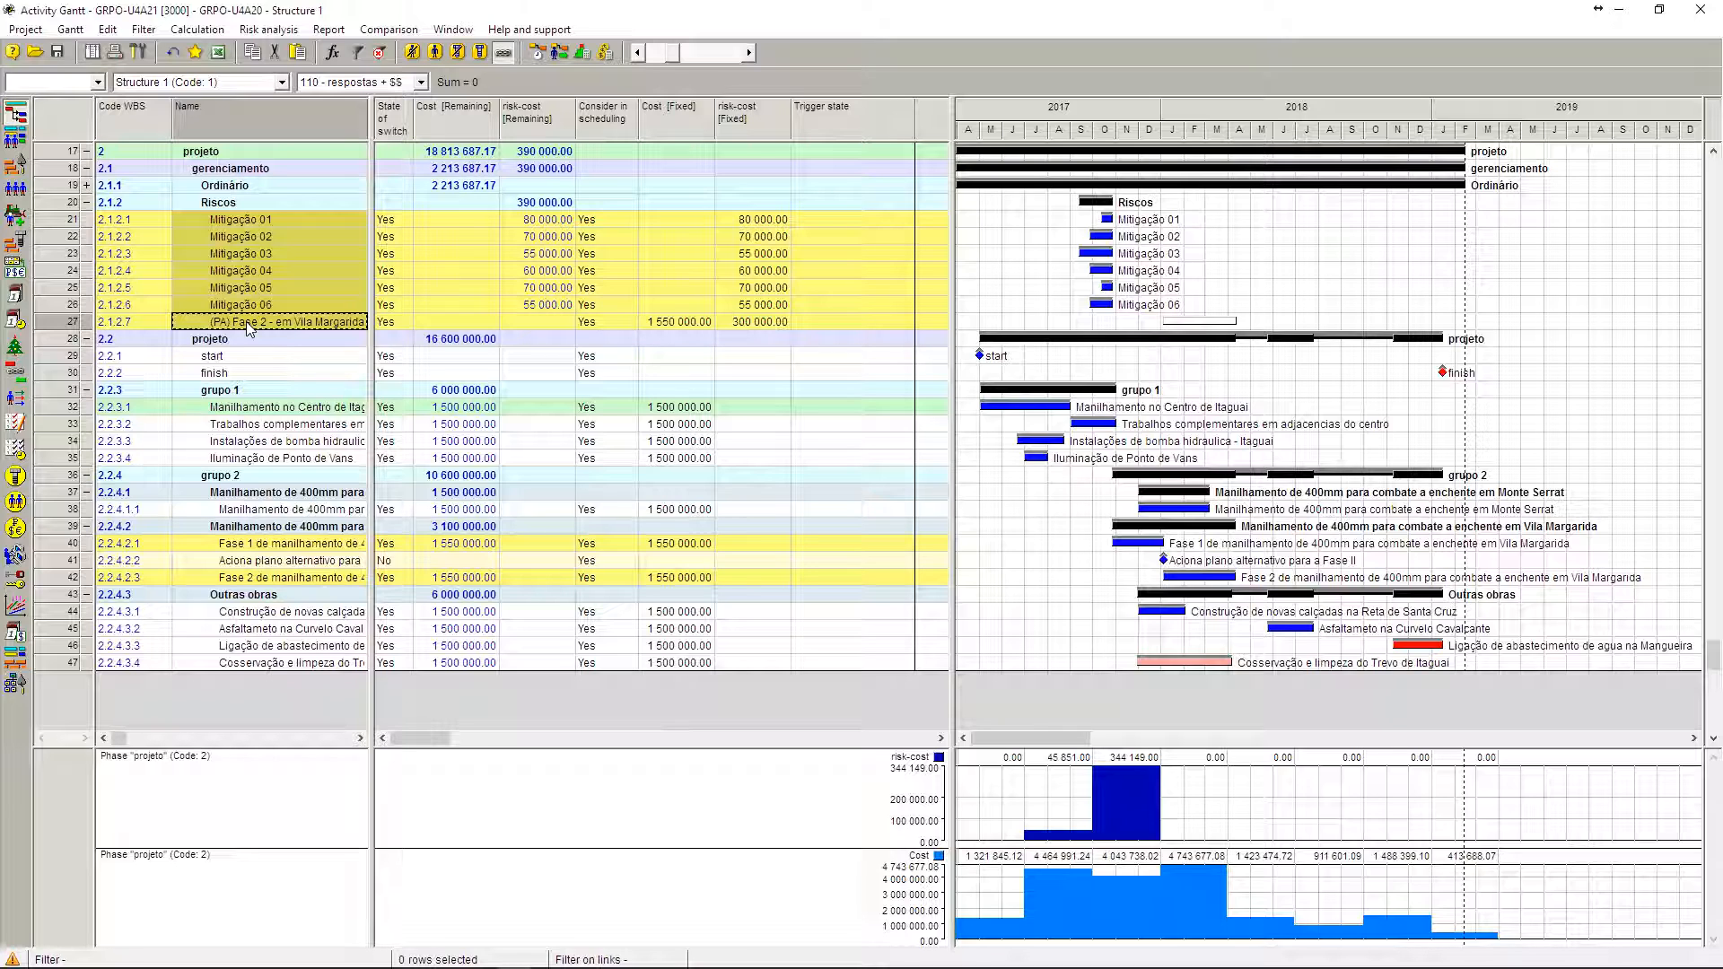
click(256, 551)
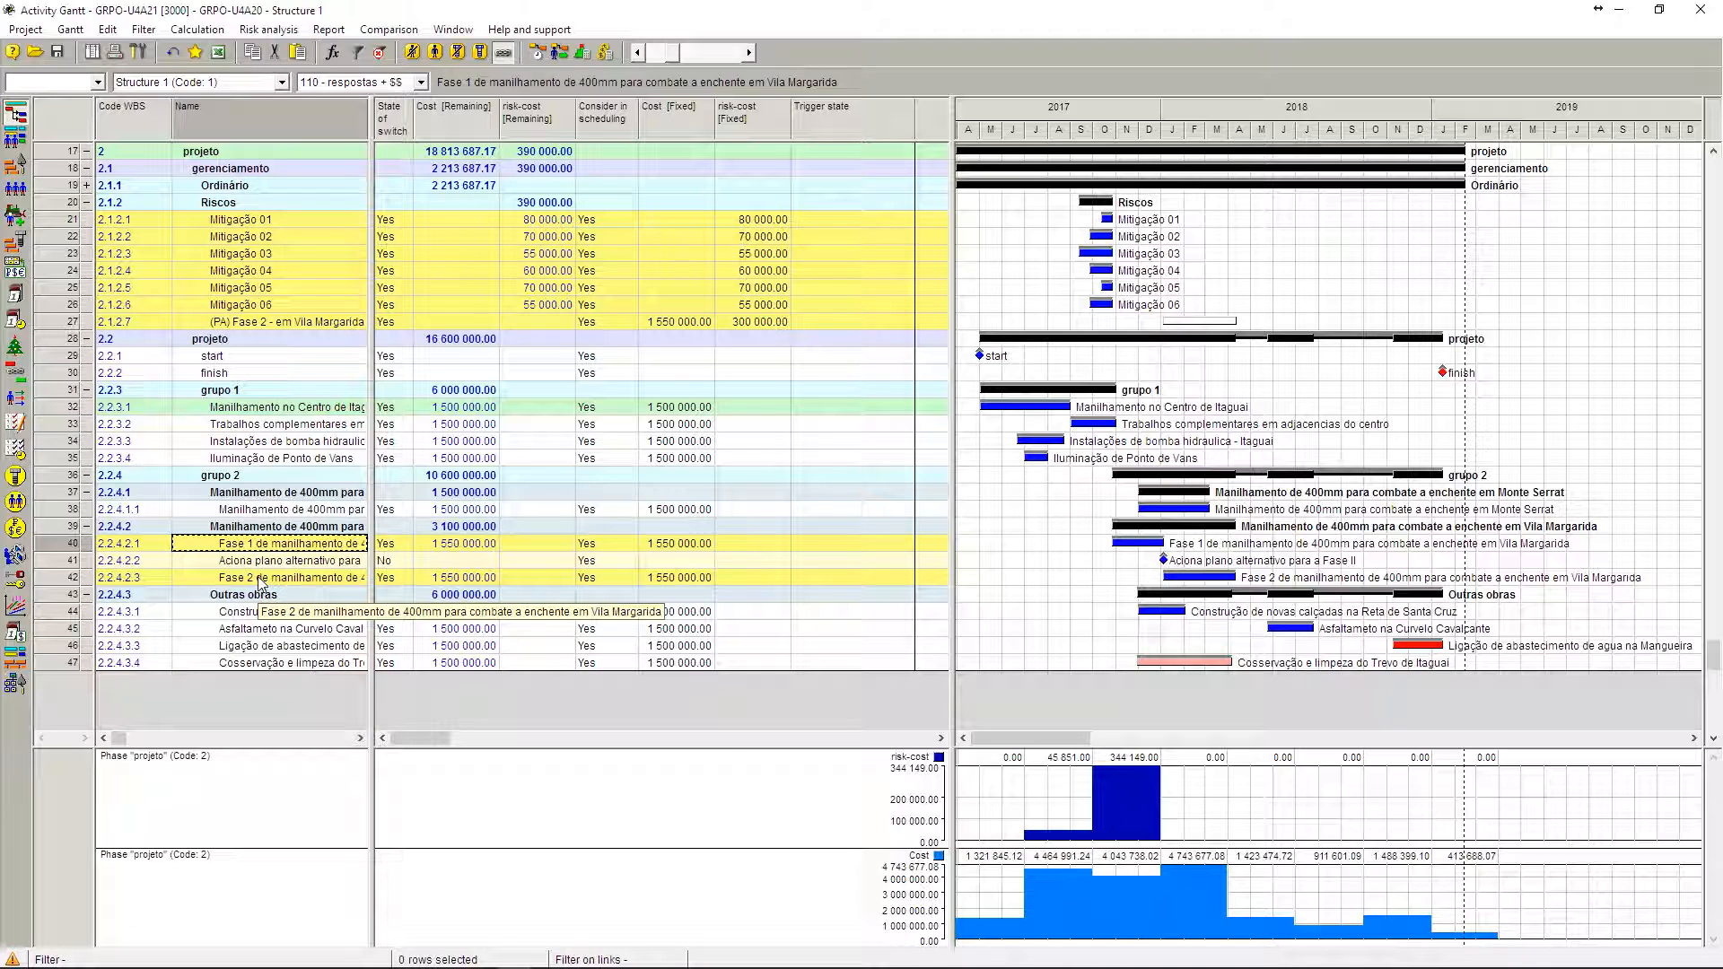
click(259, 582)
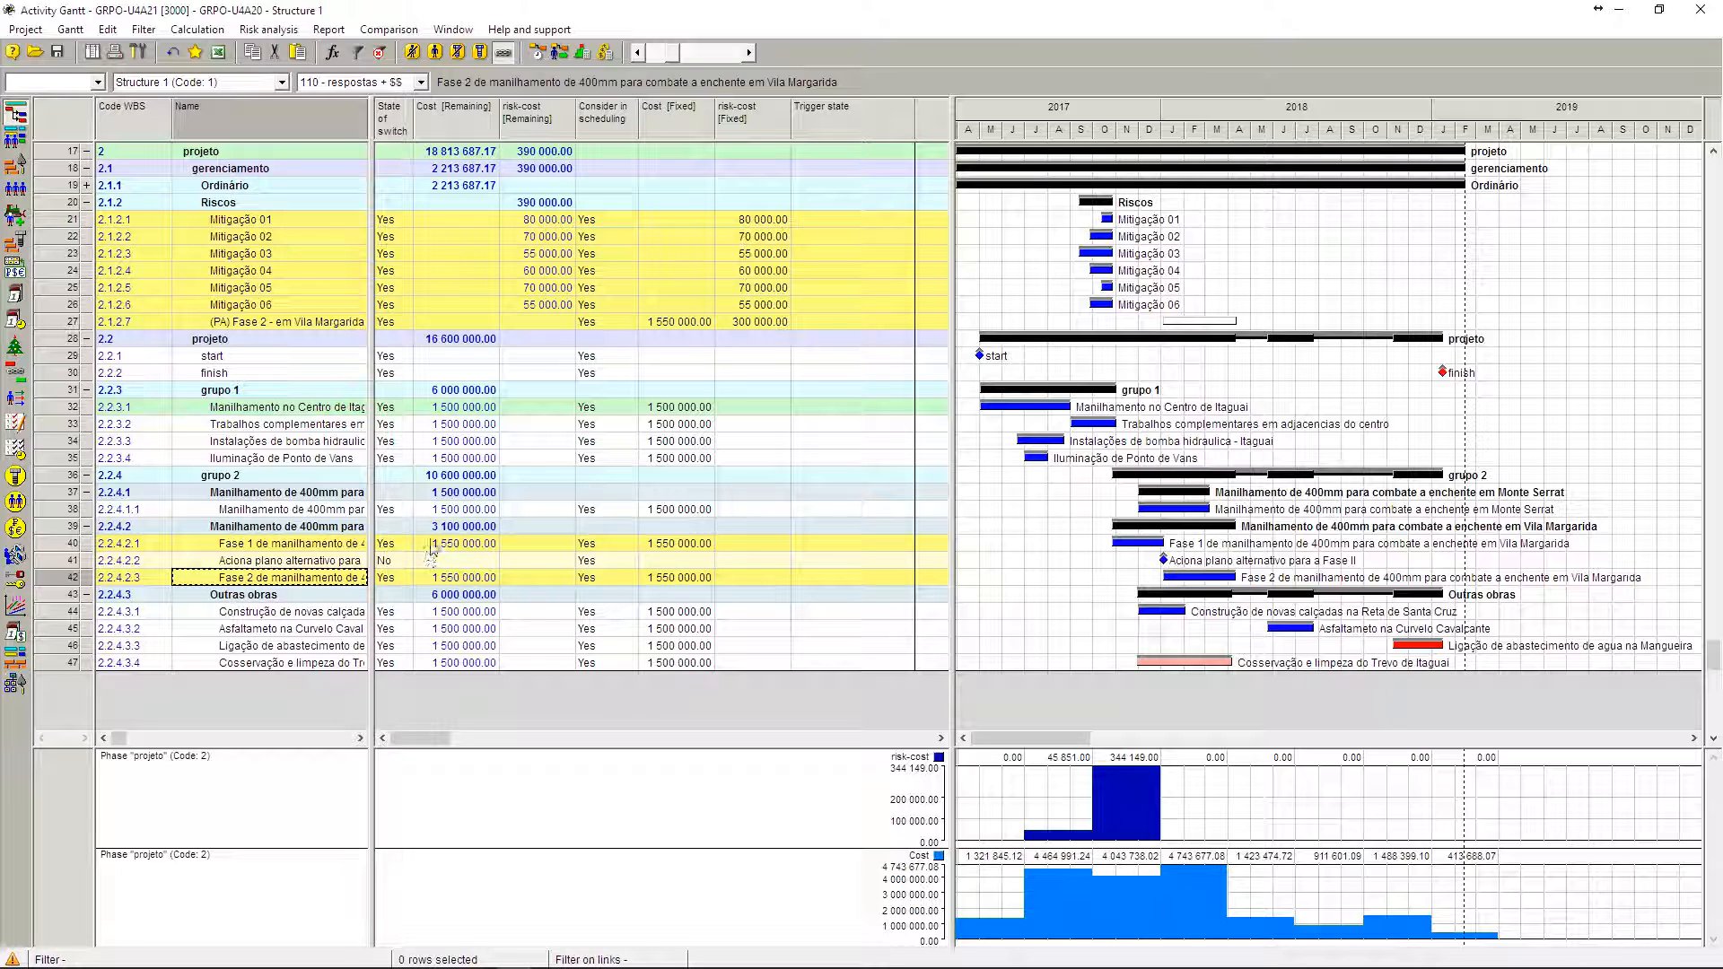
click(435, 544)
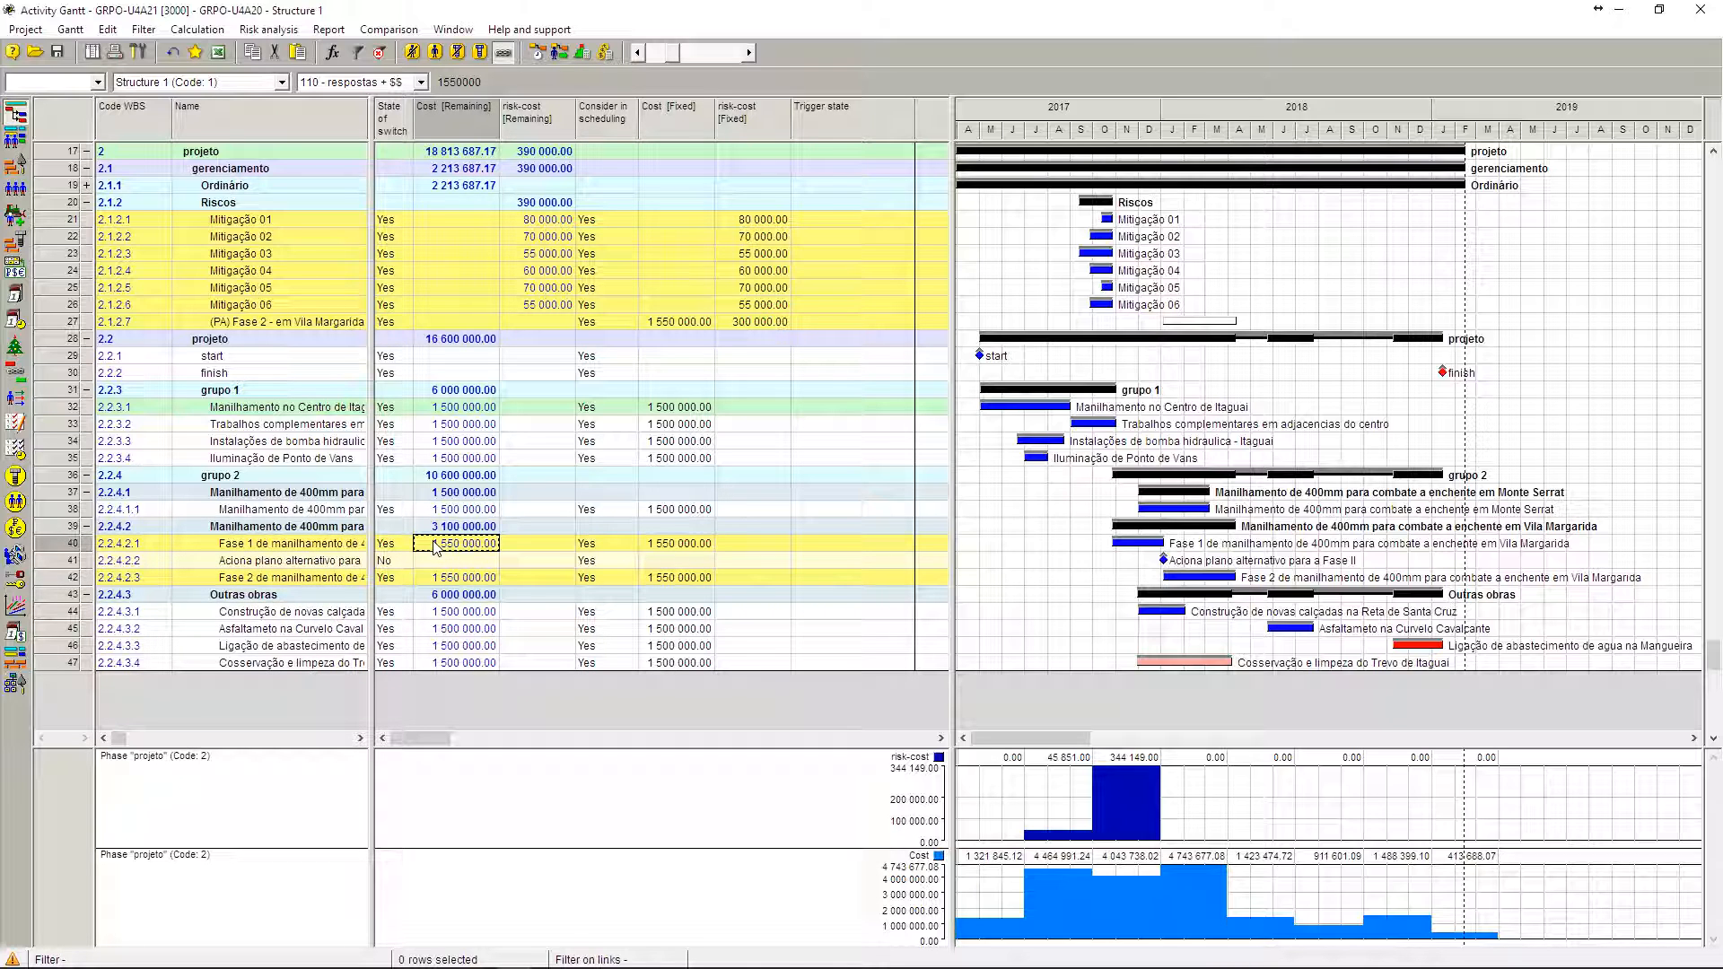
click(439, 580)
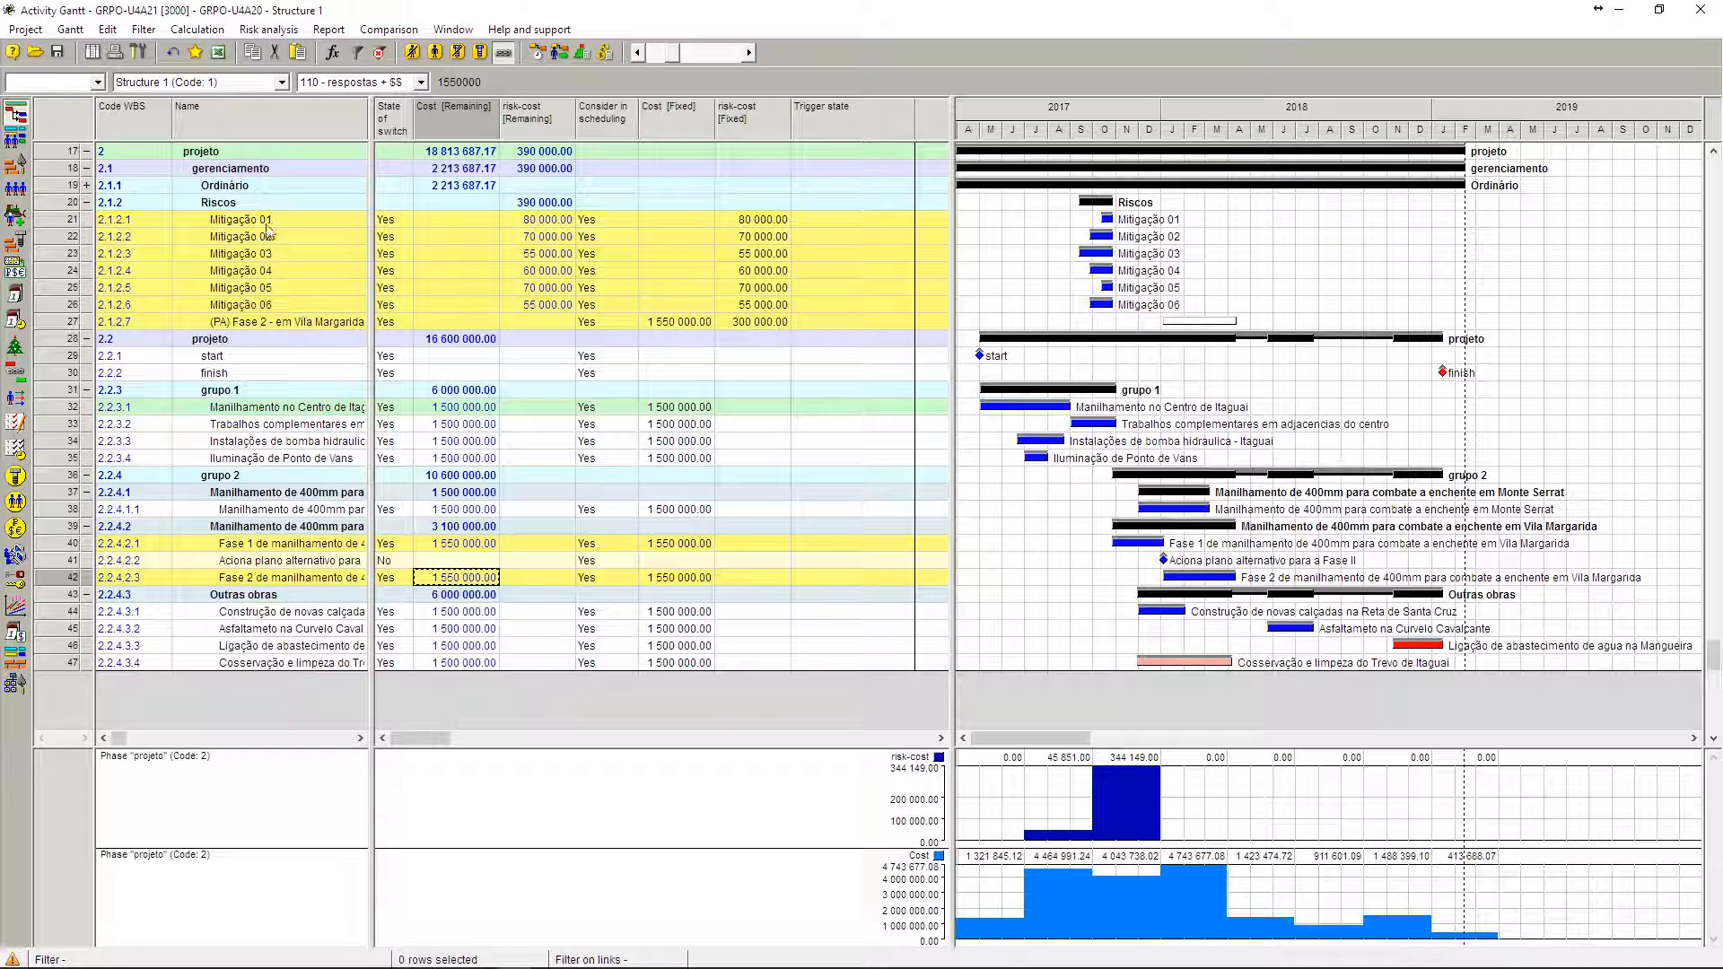
Step: Examine the remaining and fixed costs and risk-costs of Mitigação 01 through the (PA) Fase 2 alternative plan
click(267, 227)
shift+click(300, 330)
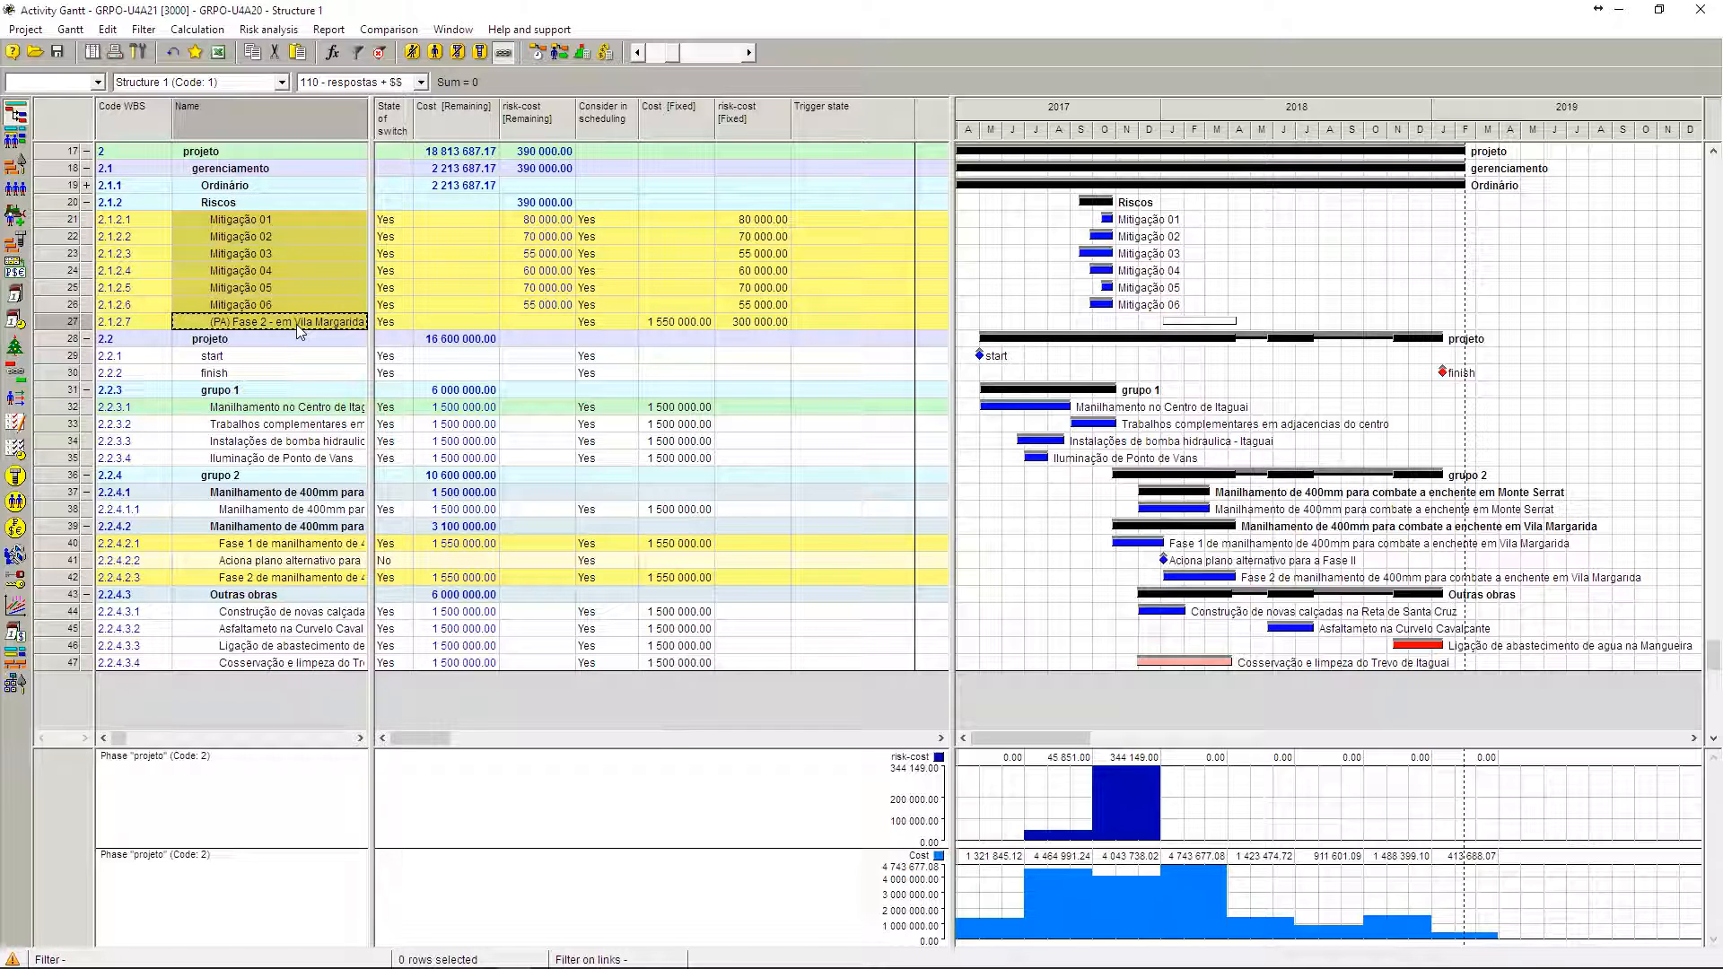
click(550, 221)
shift+click(783, 320)
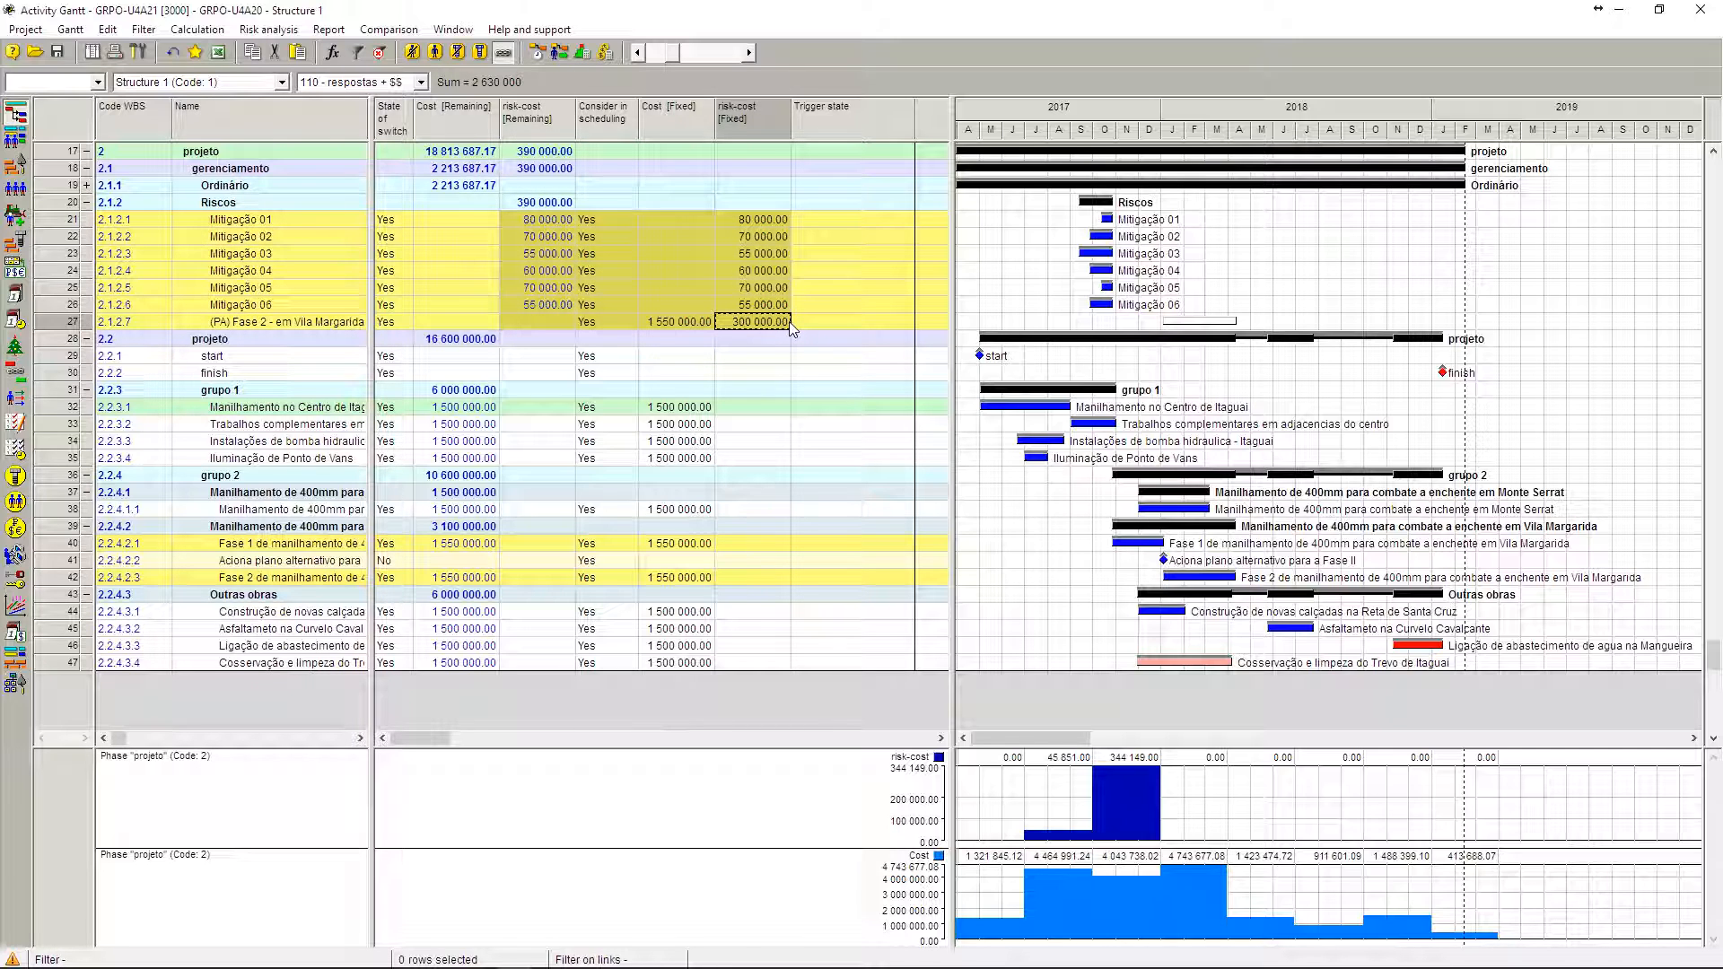